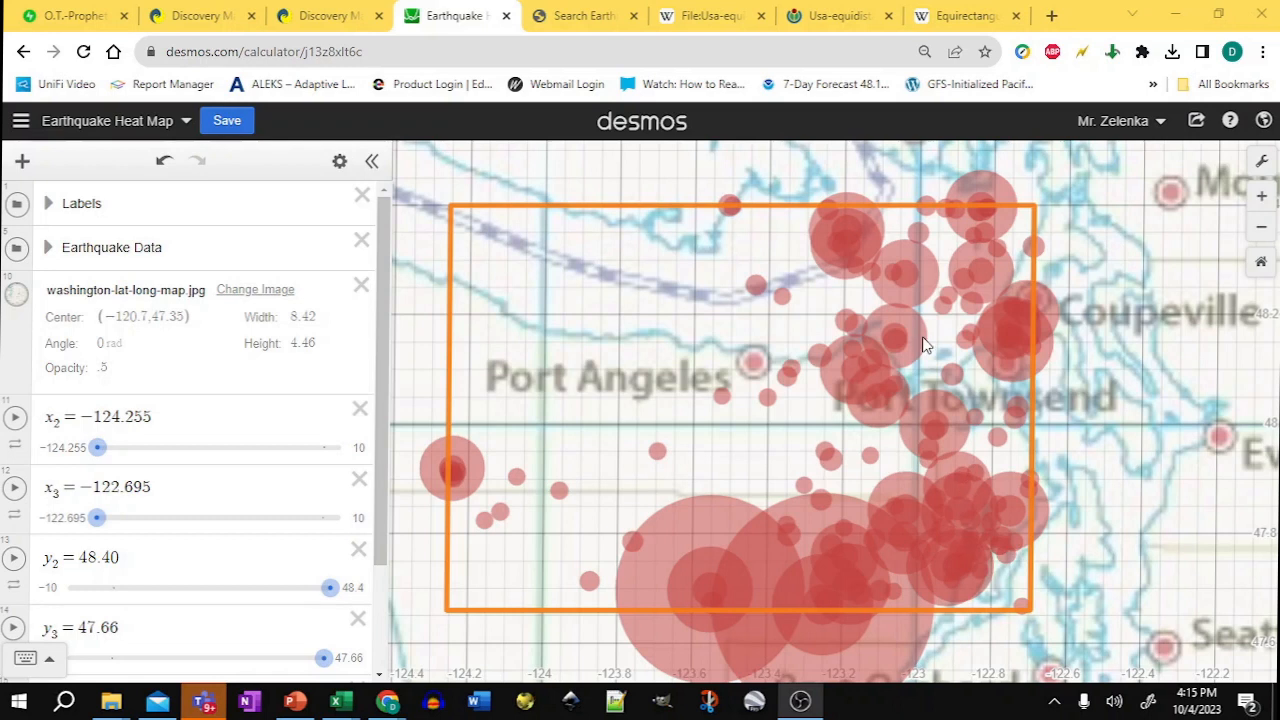
Step: In the earthquake catalog search, set a custom minimum magnitude of 2 and change the start date year to 2000
click(581, 17)
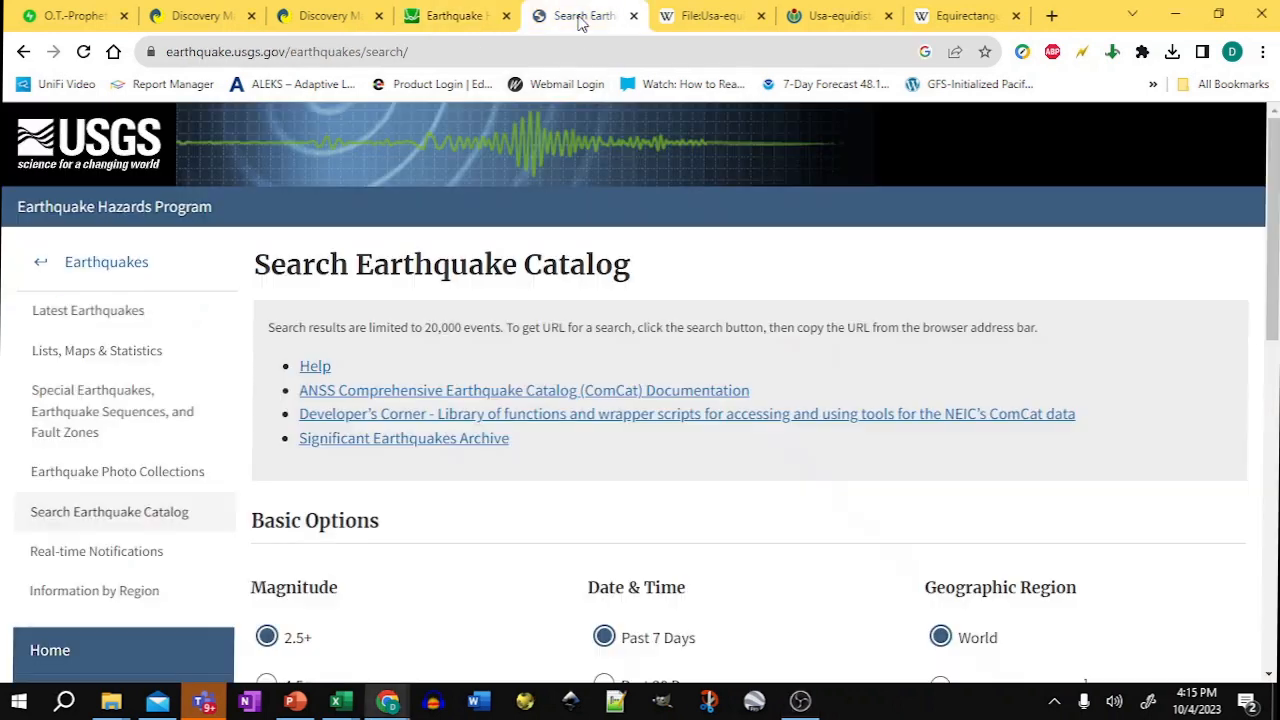
scroll(592, 506, down, 3)
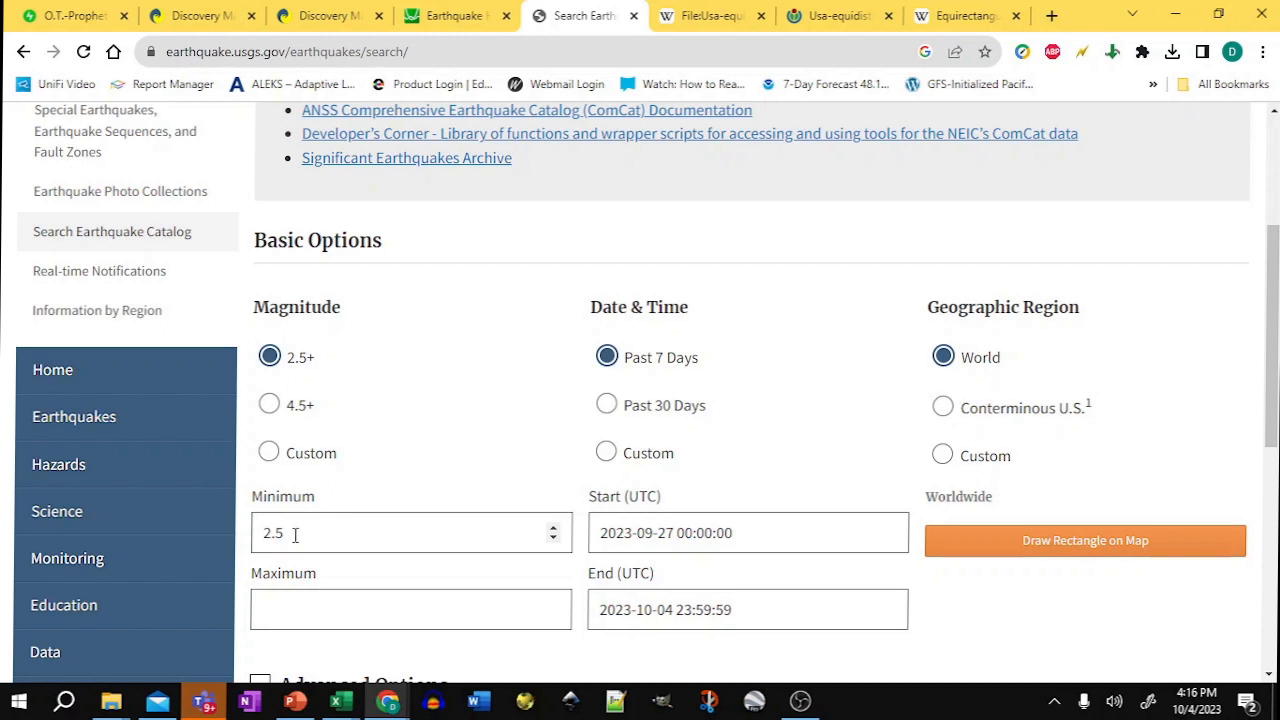
drag(295, 535, 272, 535)
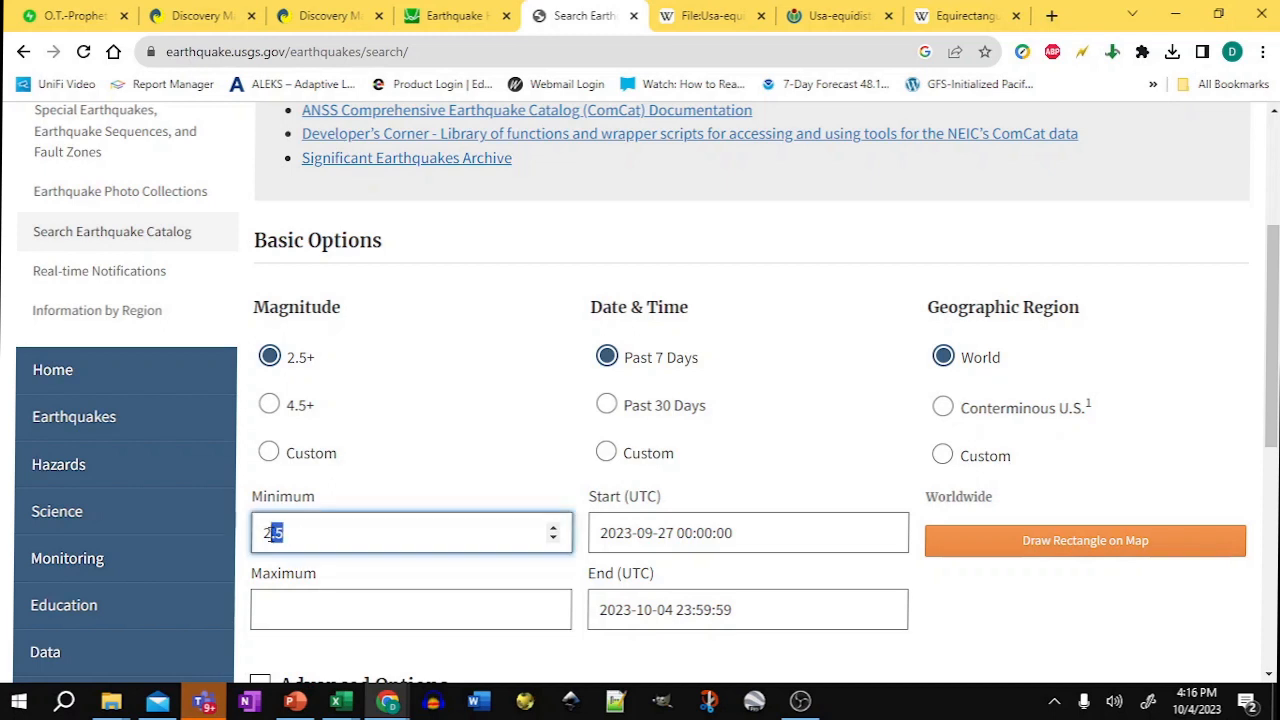
key(BackSpace)
drag(630, 532, 603, 519)
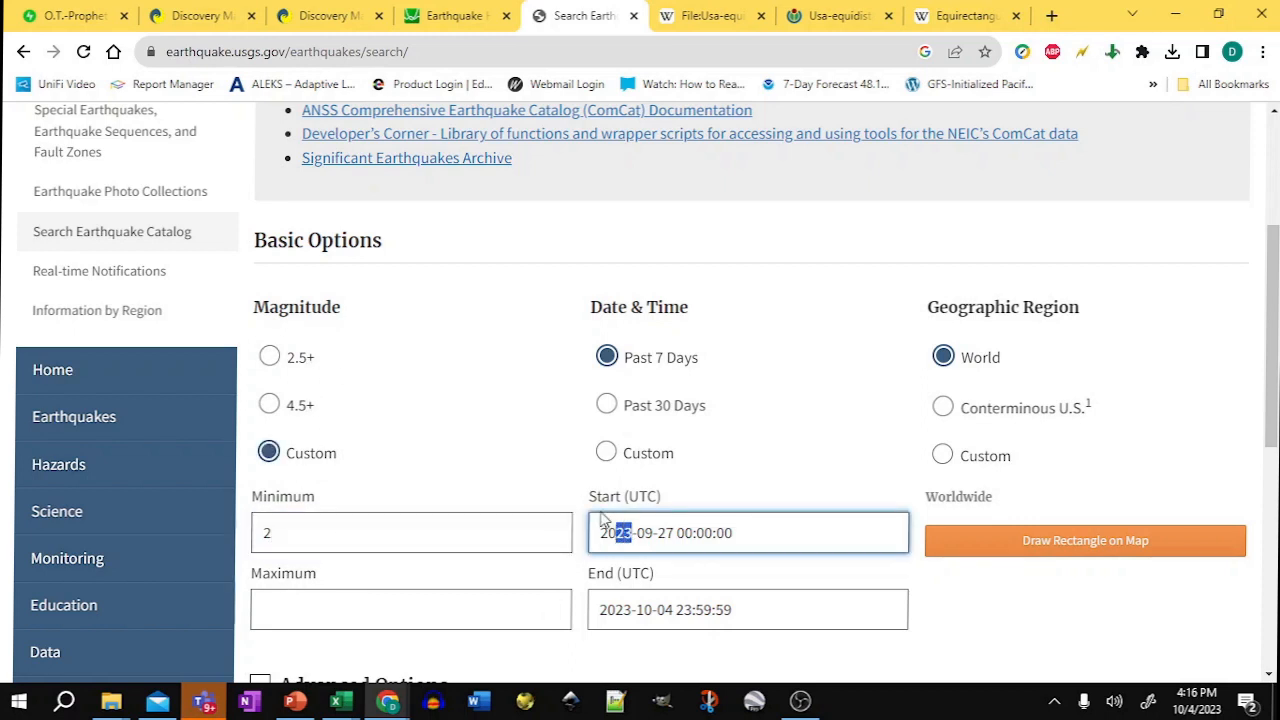
text(2000)
Step: Draw a custom region rectangle around the Puget Sound area, about latitude 47.086 to 48.241 and longitude -123.168 to -121.410
click(1048, 545)
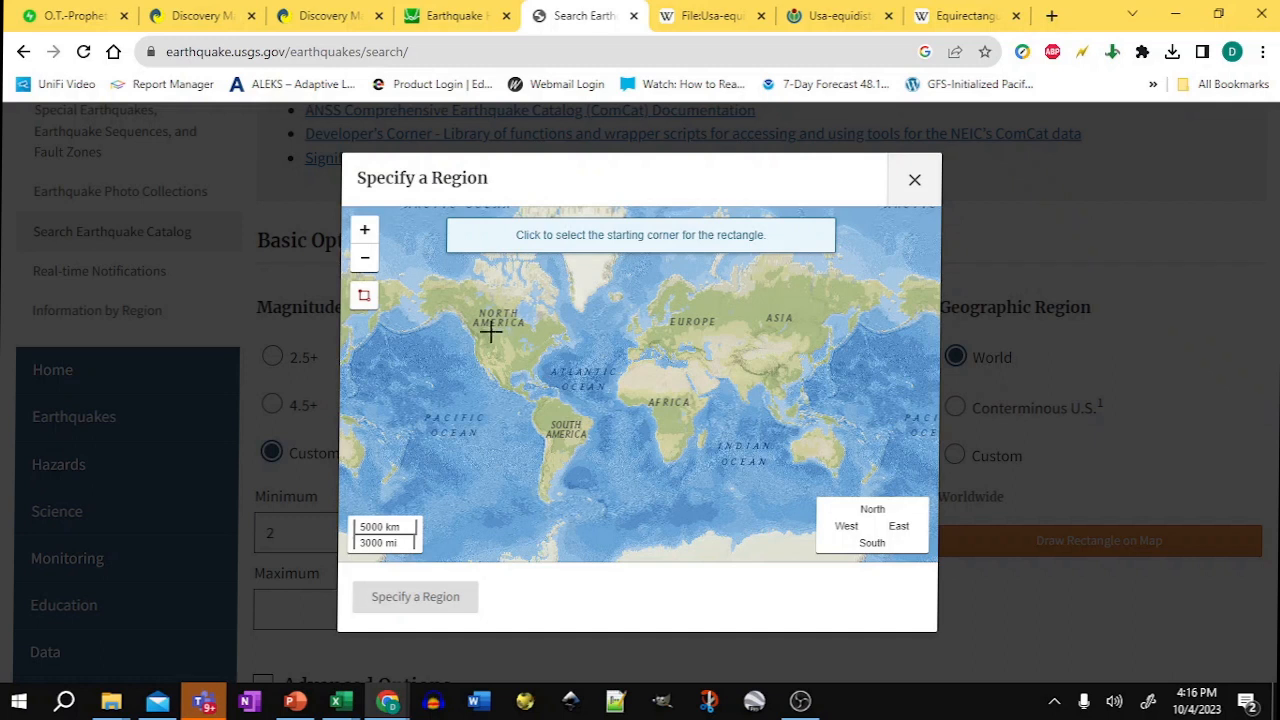
scroll(475, 337, up, 3)
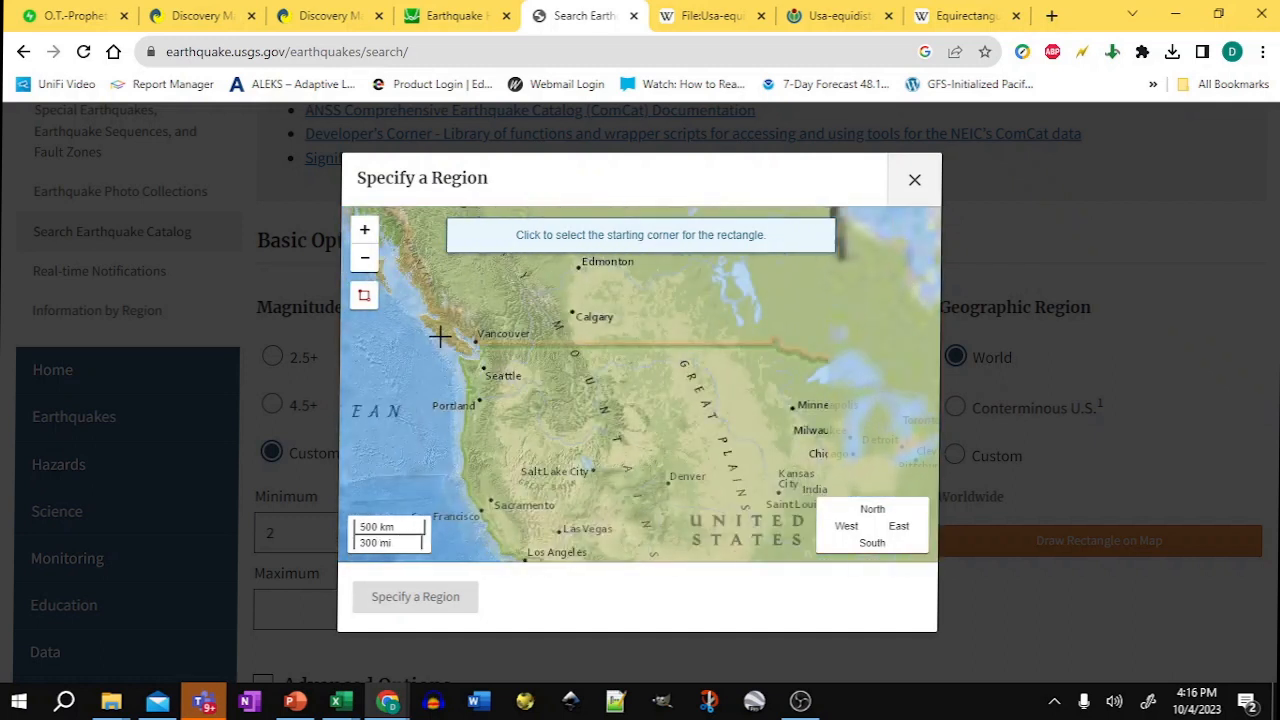
click(364, 230)
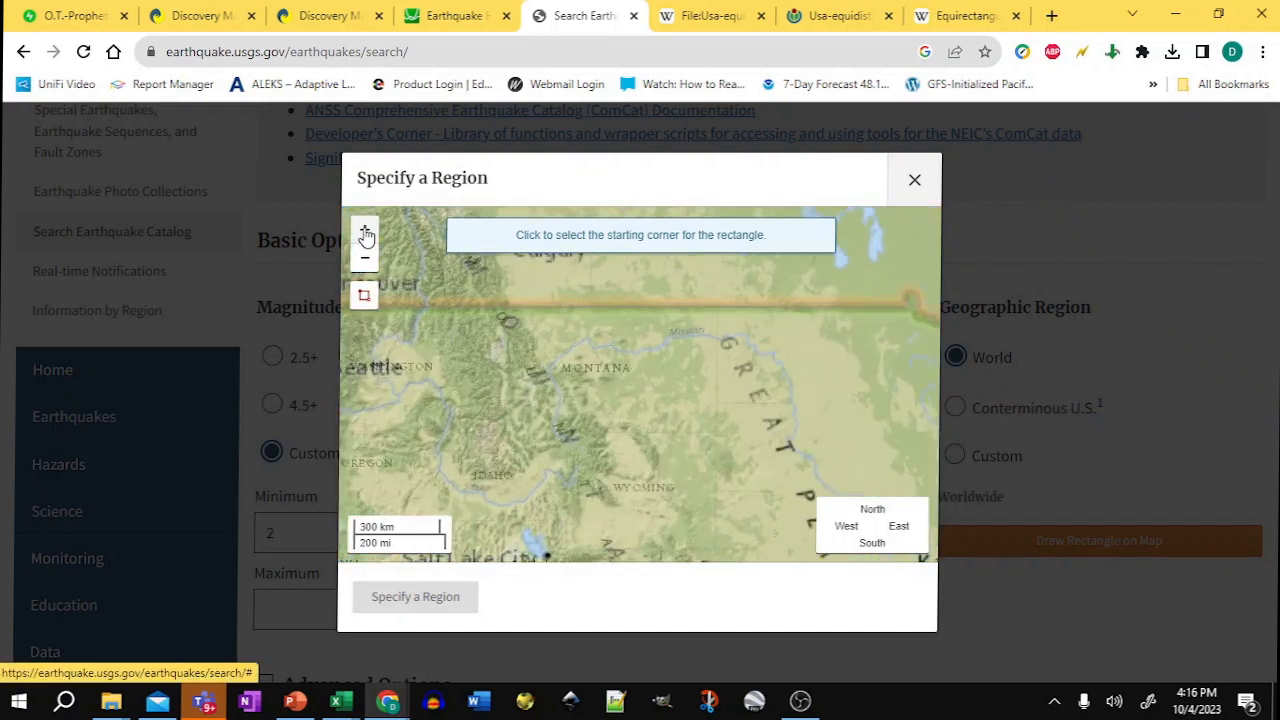
drag(427, 373, 777, 431)
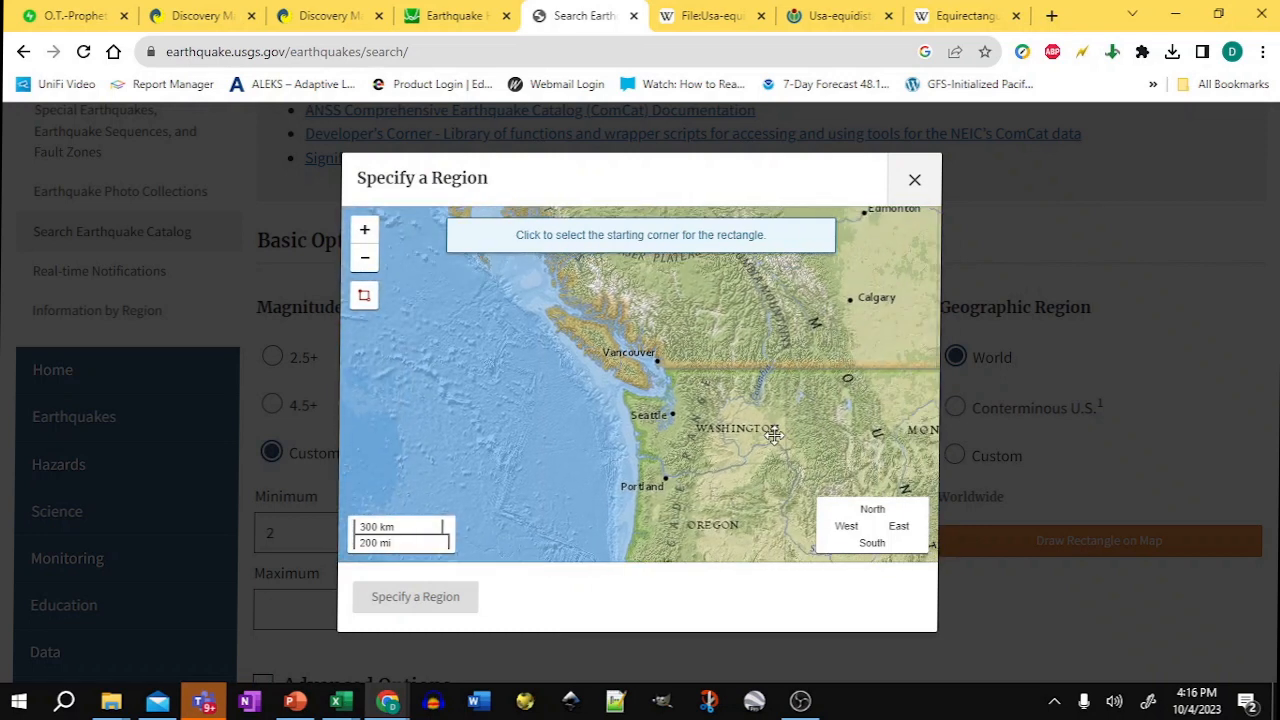
click(365, 230)
scroll(420, 309, up, 1)
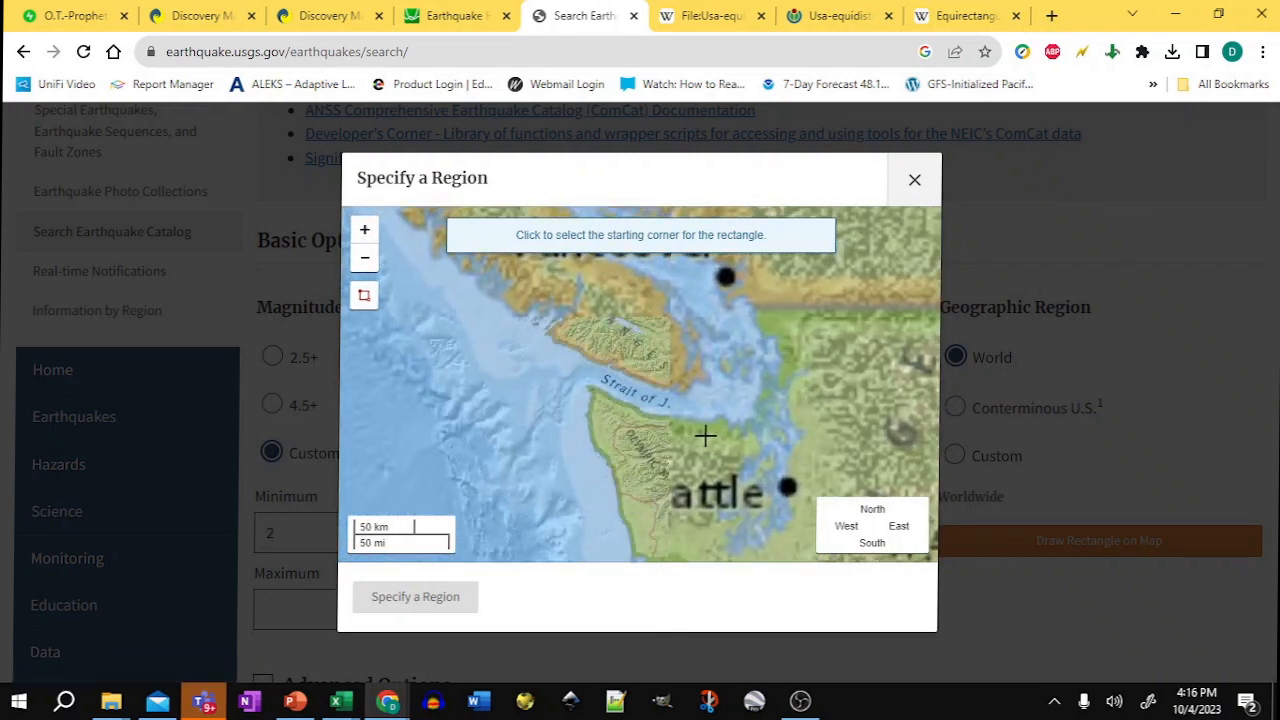
drag(685, 382, 622, 340)
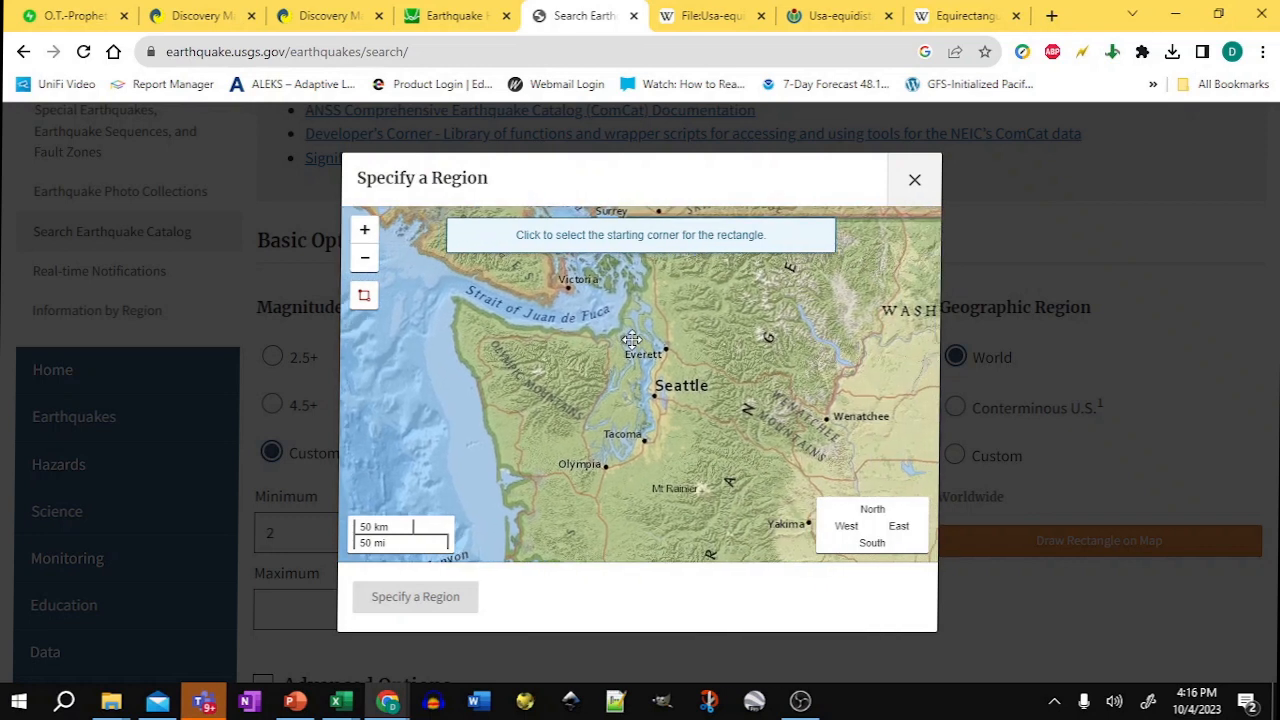
click(584, 316)
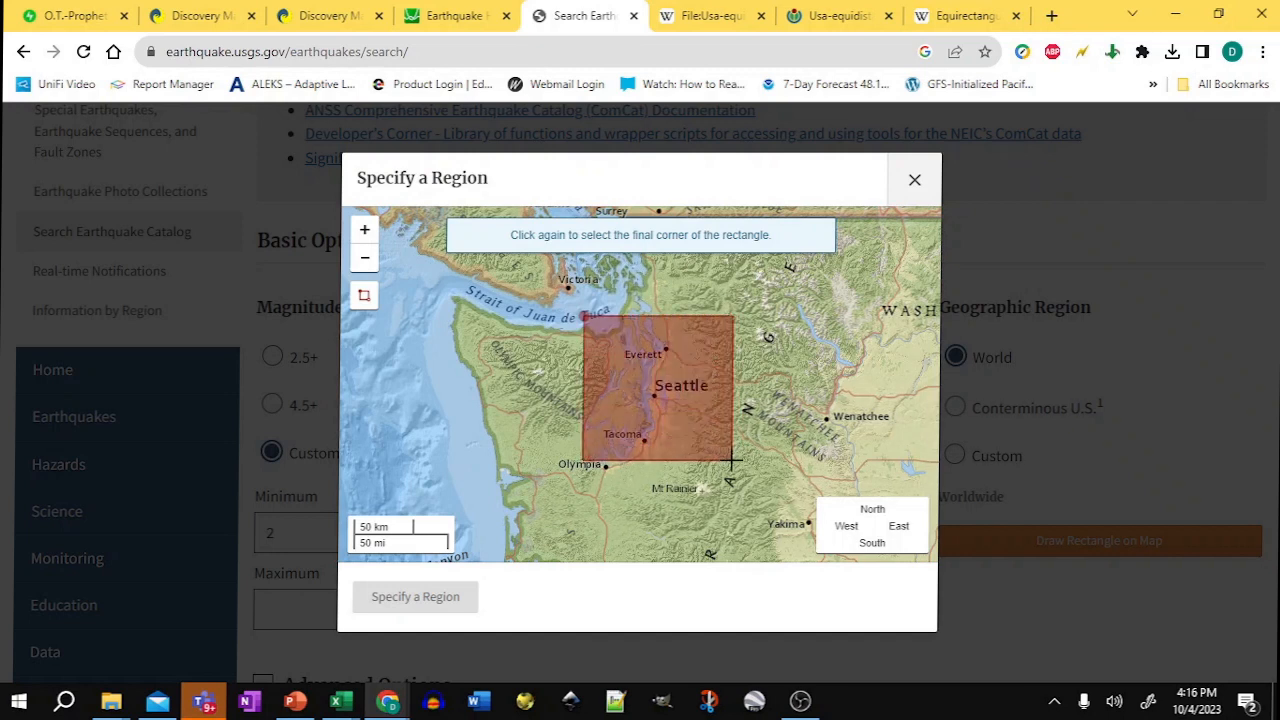
click(733, 462)
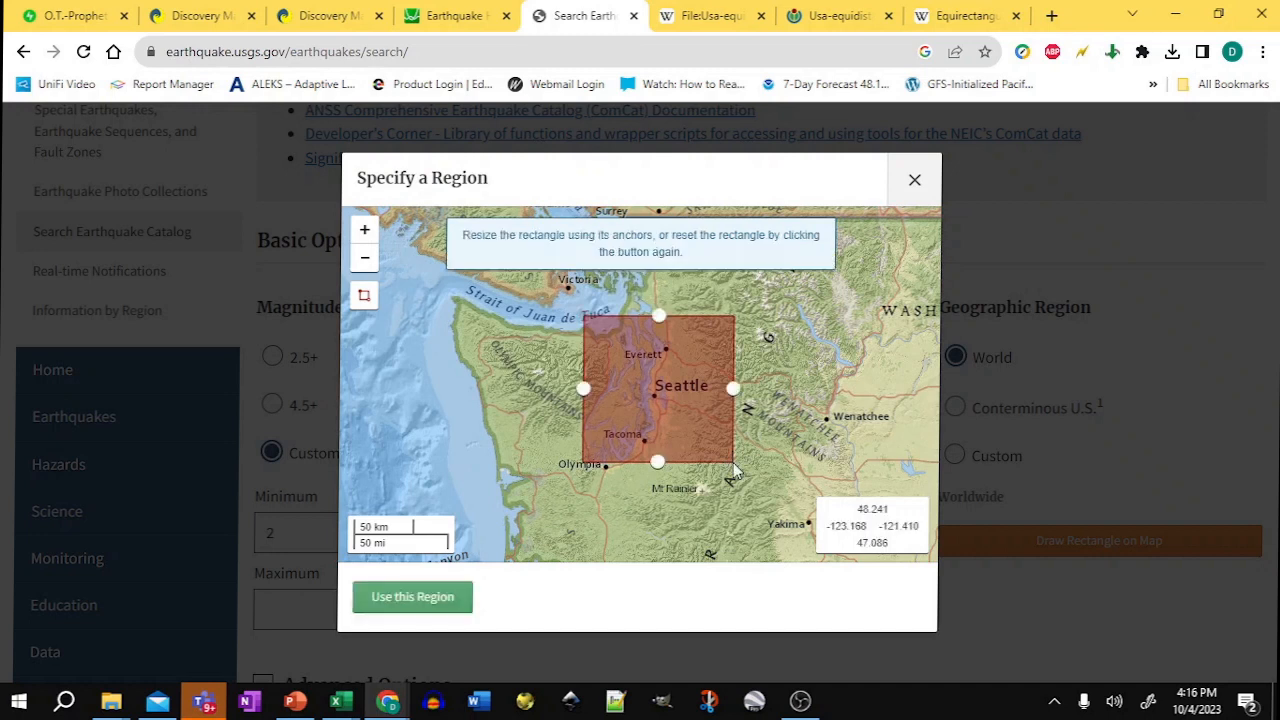
Step: Take a fullscreen snip of the drawn region, then use this region for the search
click(364, 230)
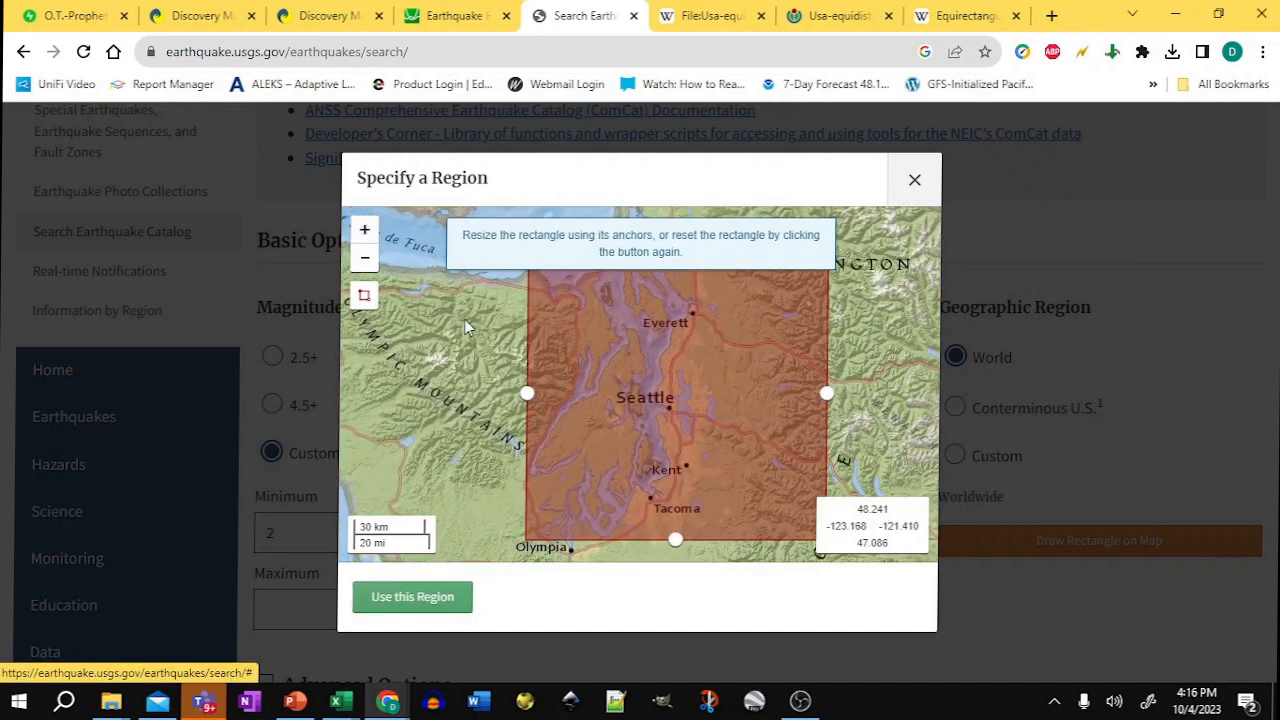
drag(481, 332, 450, 355)
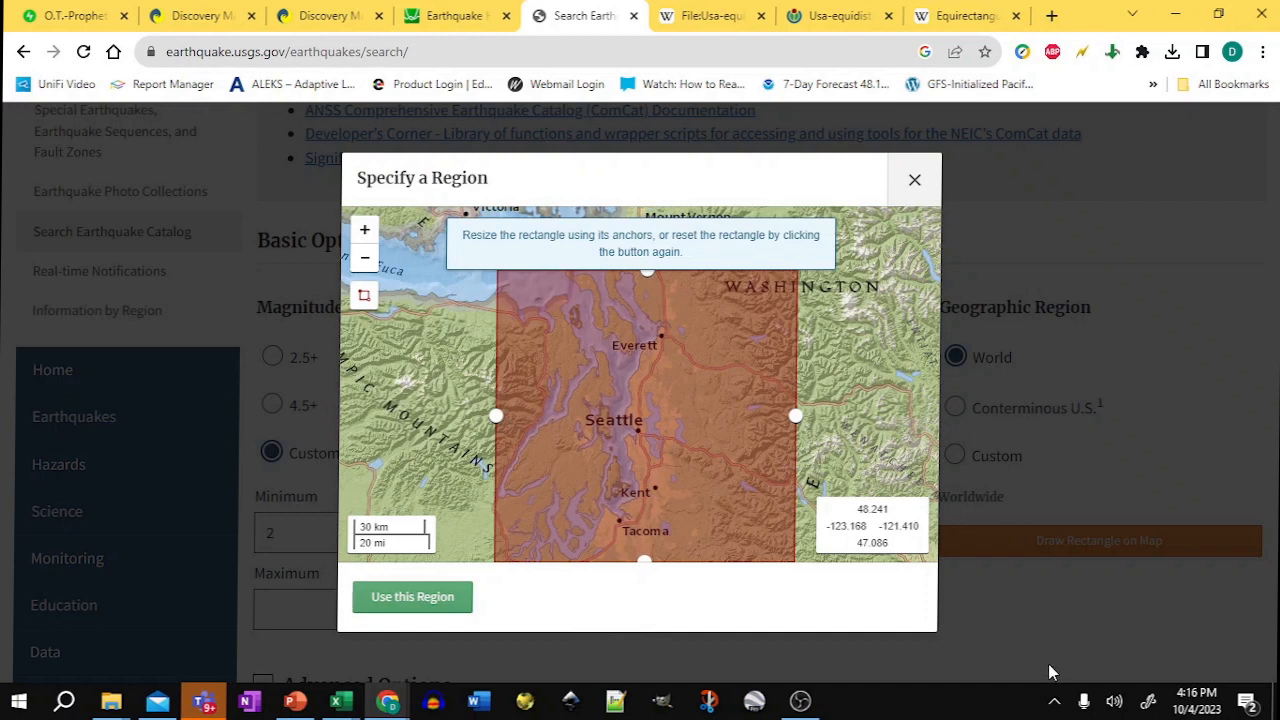
click(1146, 704)
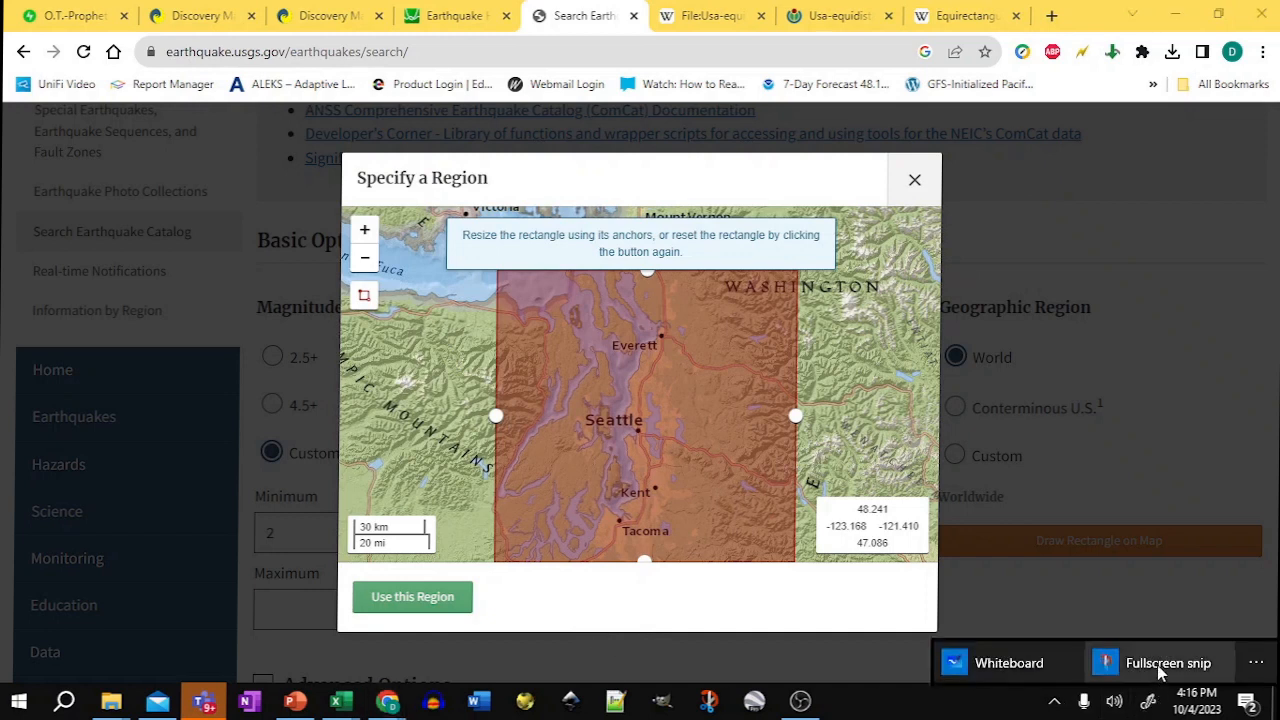
click(1157, 666)
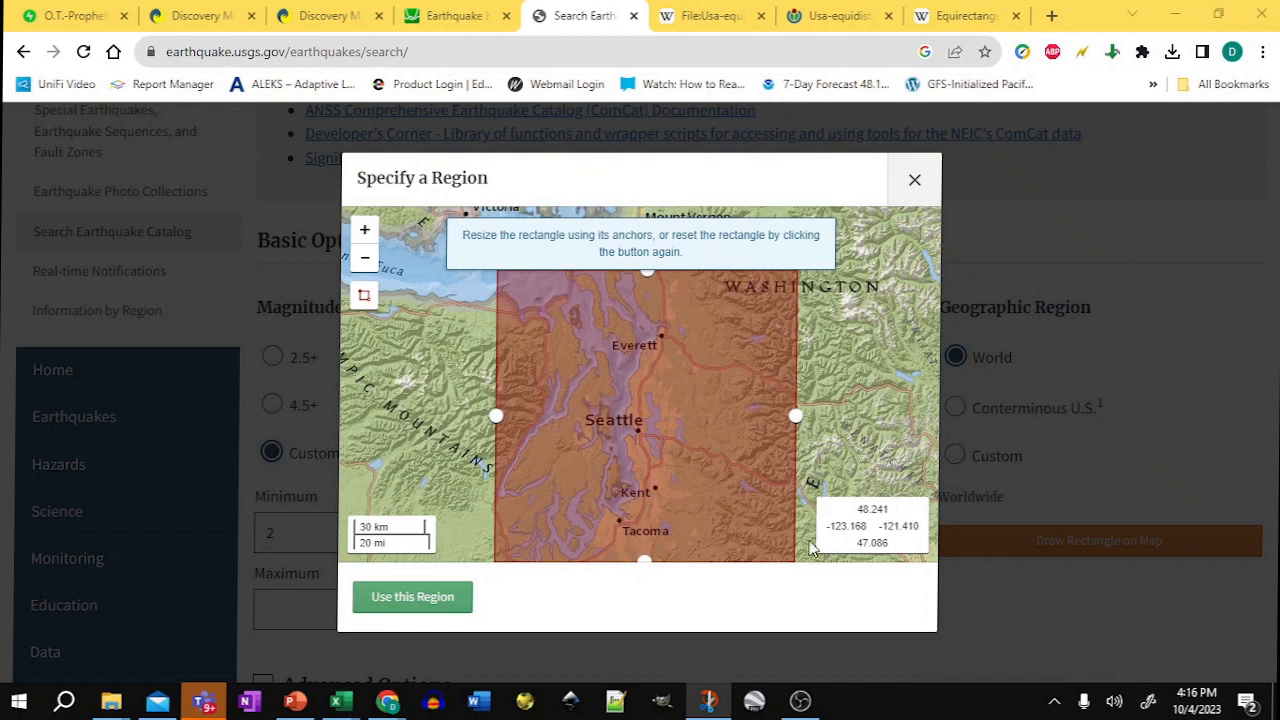
click(429, 596)
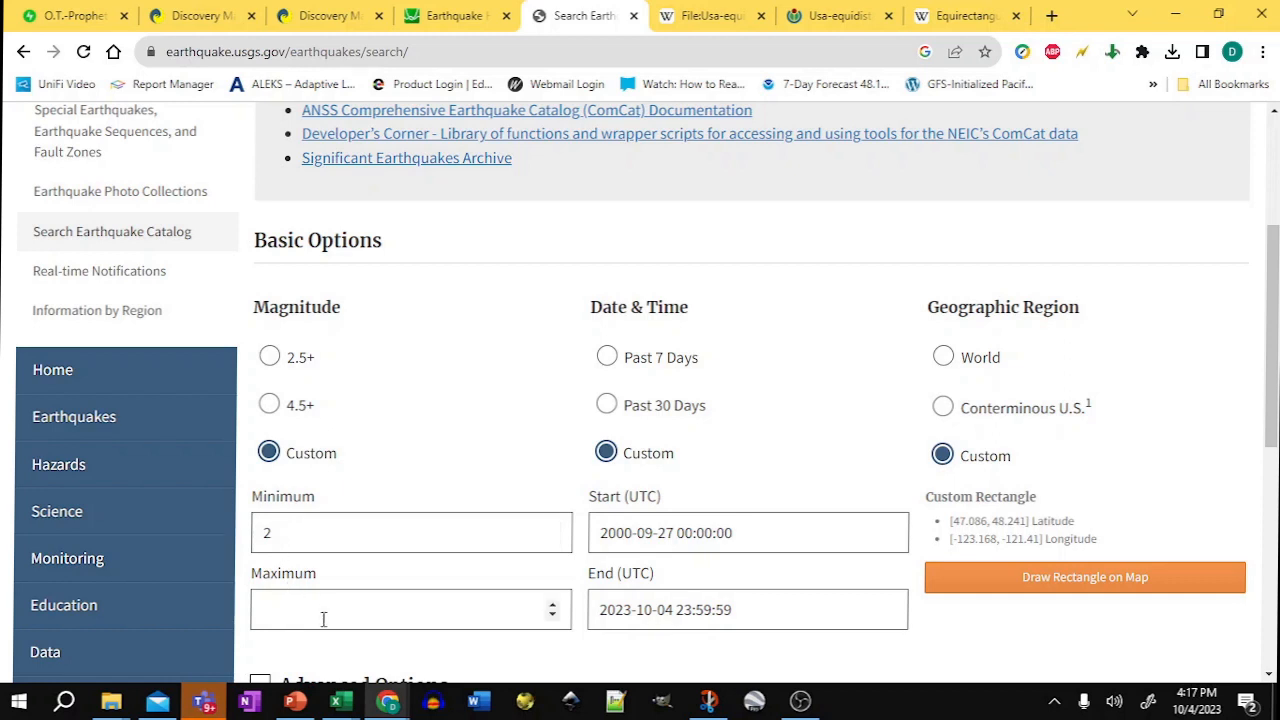
Step: Expand the output options and choose CSV as the output format
scroll(323, 615, down, 5)
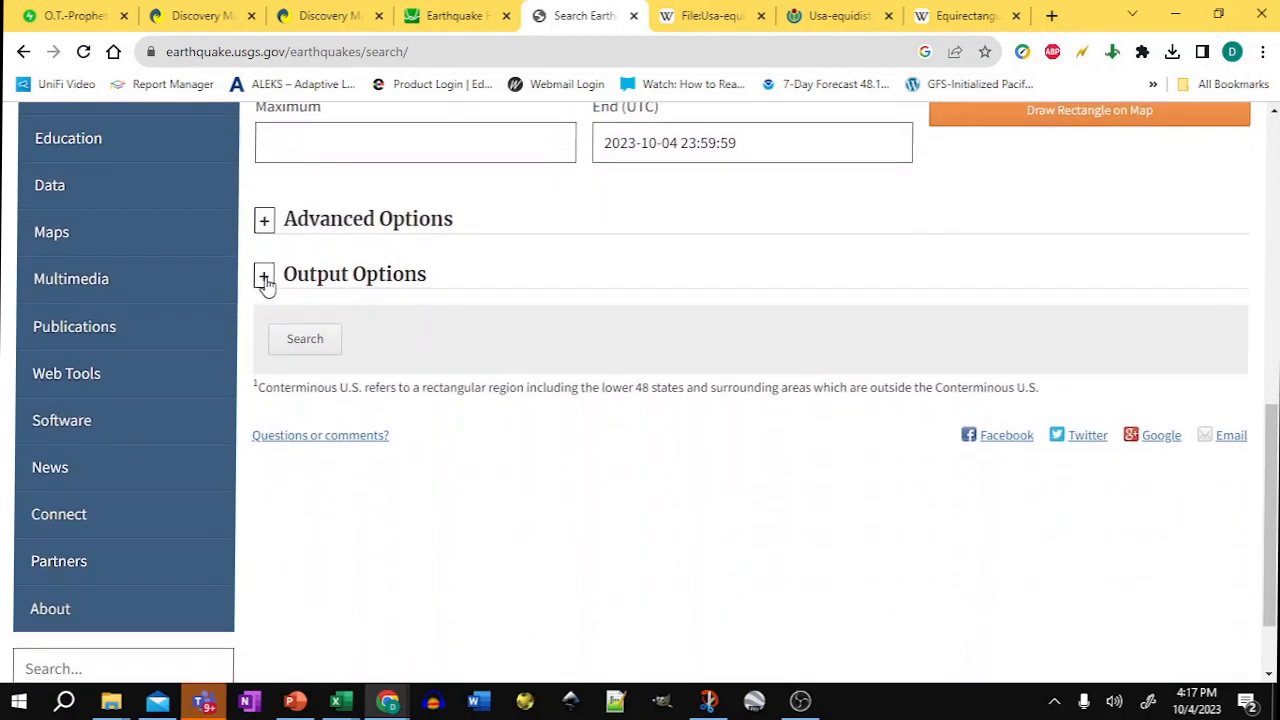
click(264, 278)
click(269, 422)
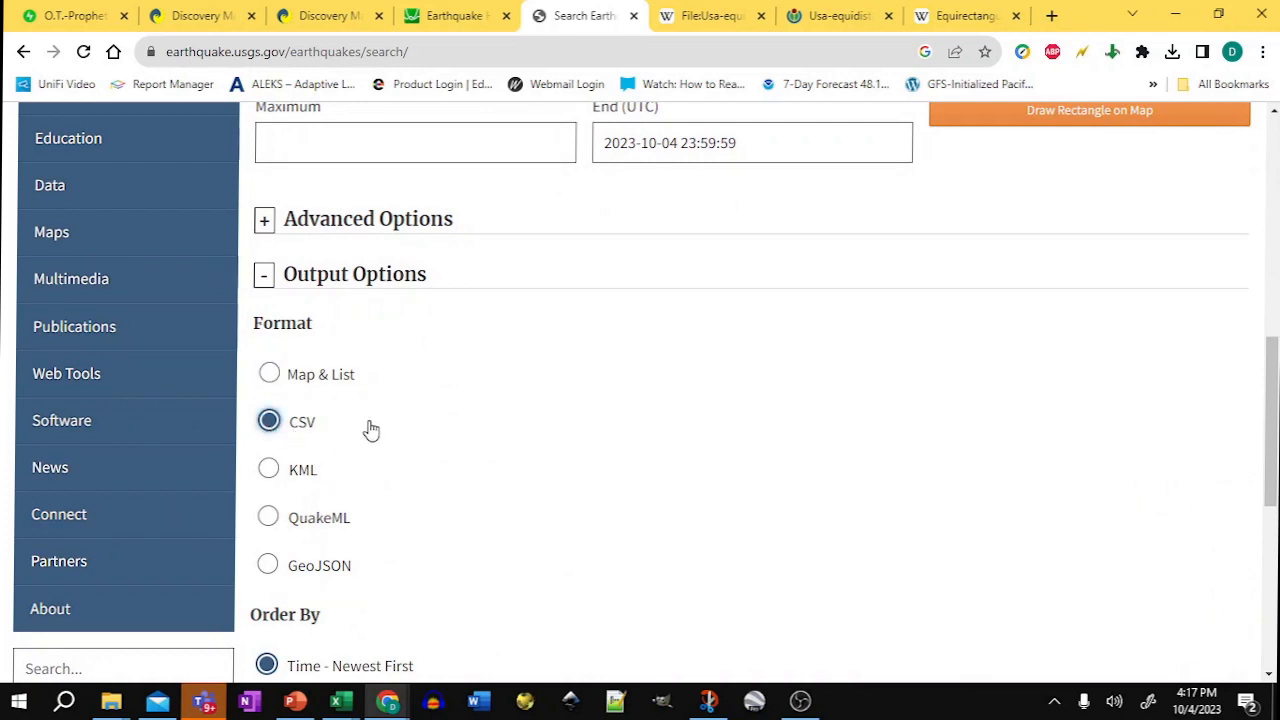
Step: Limit the results to 5000 events and run the search
scroll(503, 509, down, 5)
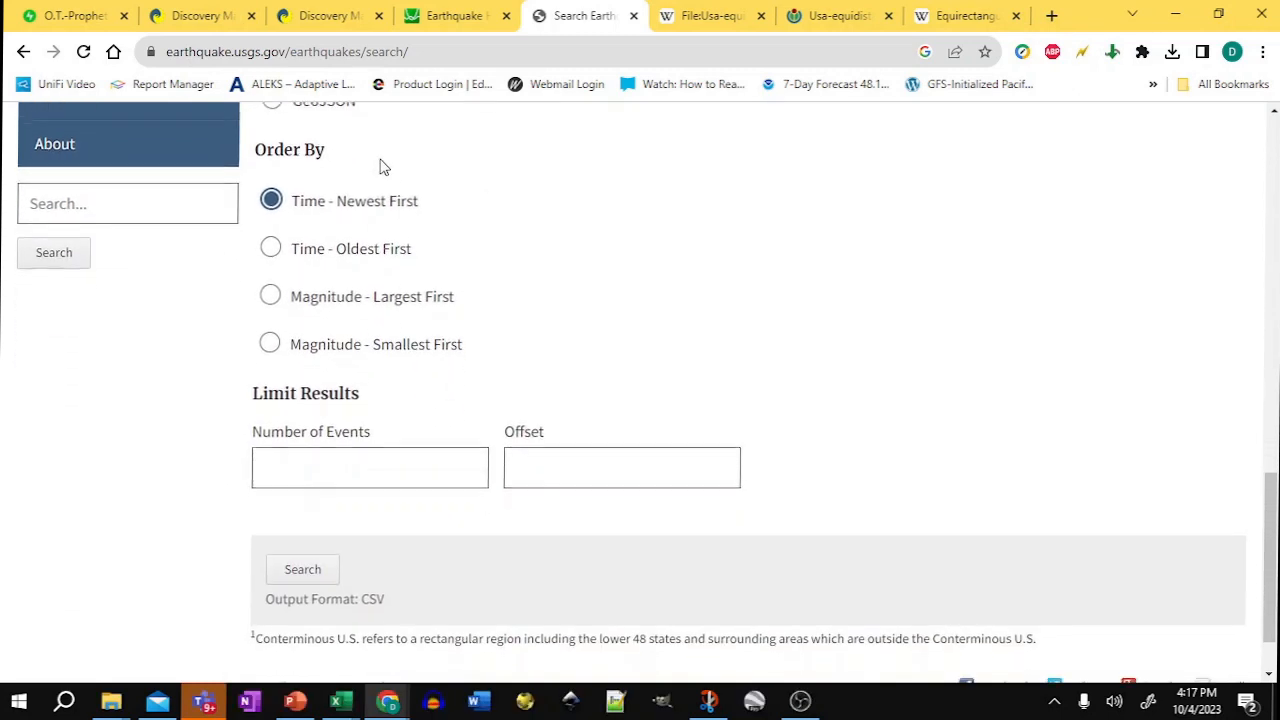
scroll(338, 552, down, 1)
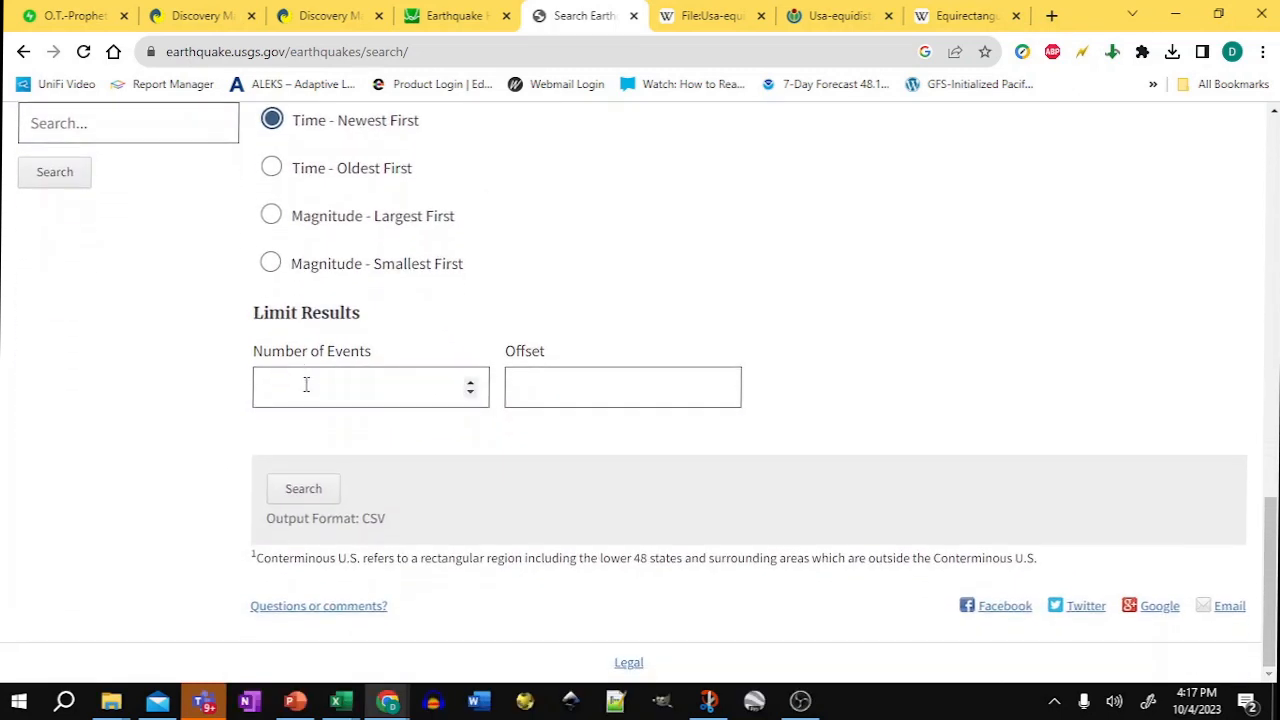
click(340, 389)
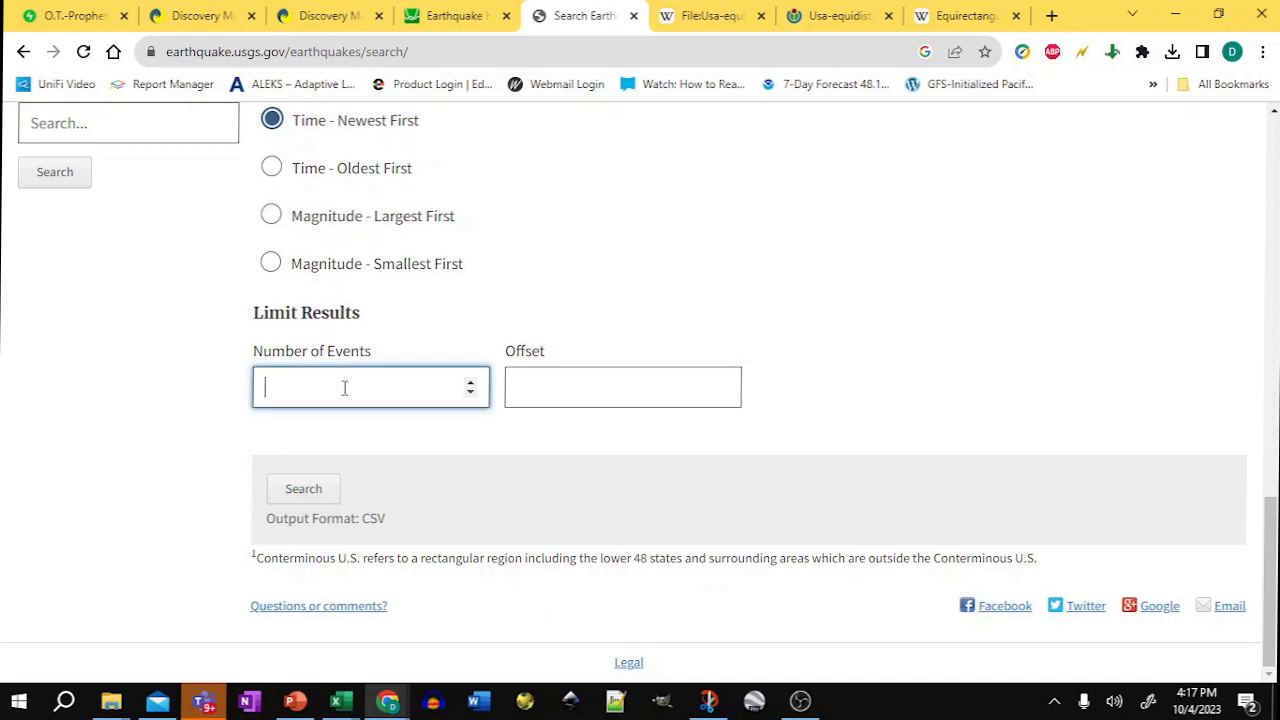
text(5000)
click(303, 492)
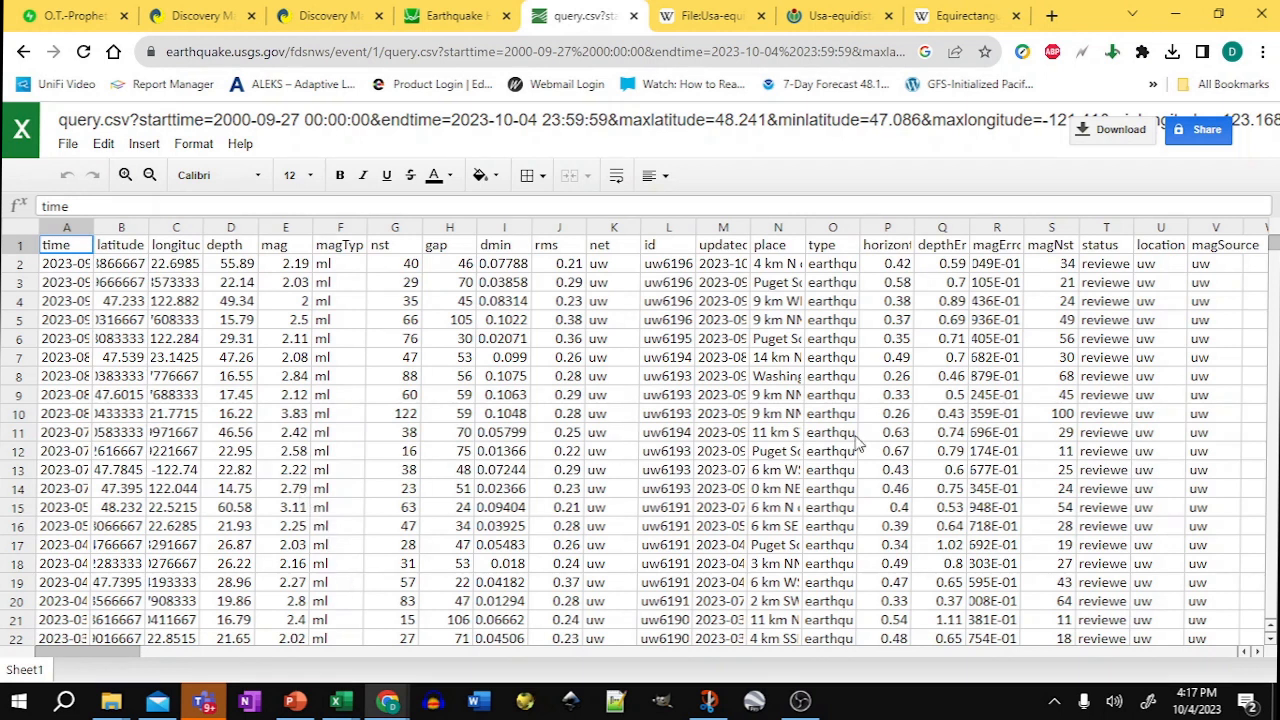
Step: Download the CSV results and open the downloaded file in Excel
click(1118, 140)
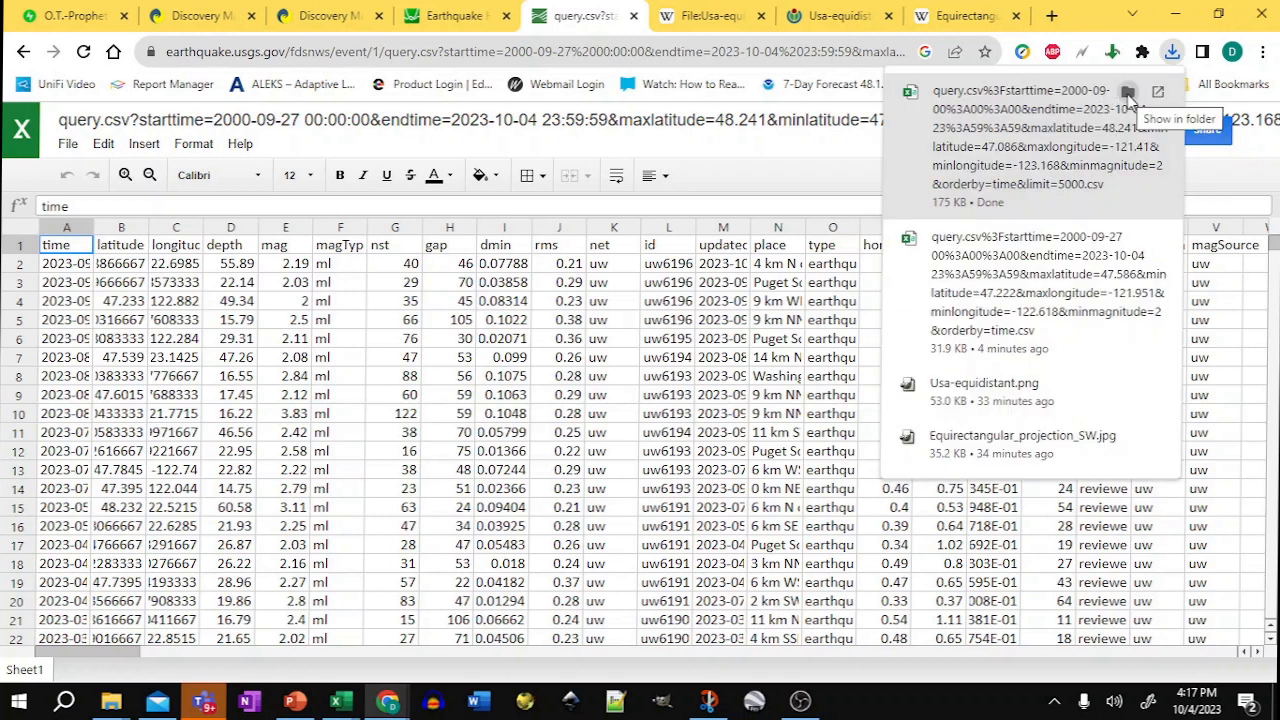
click(1129, 94)
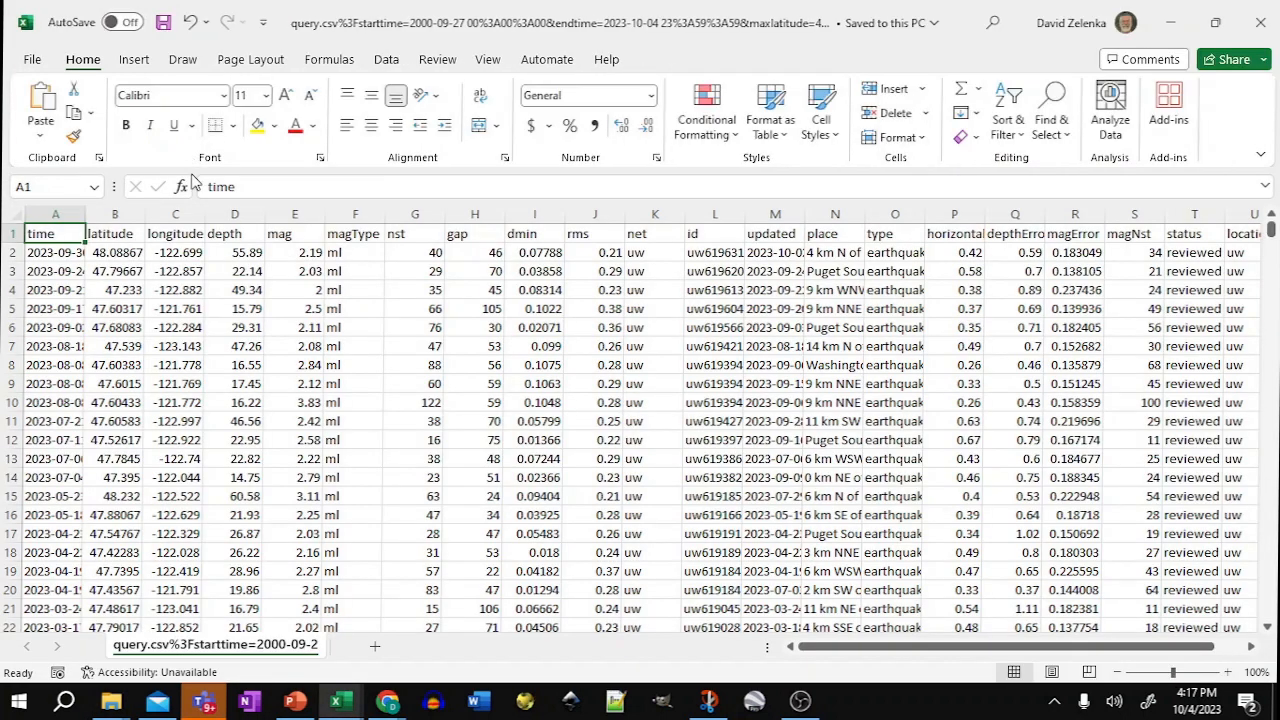
Step: Select the whole sheet and turn on filters for the data columns
click(12, 233)
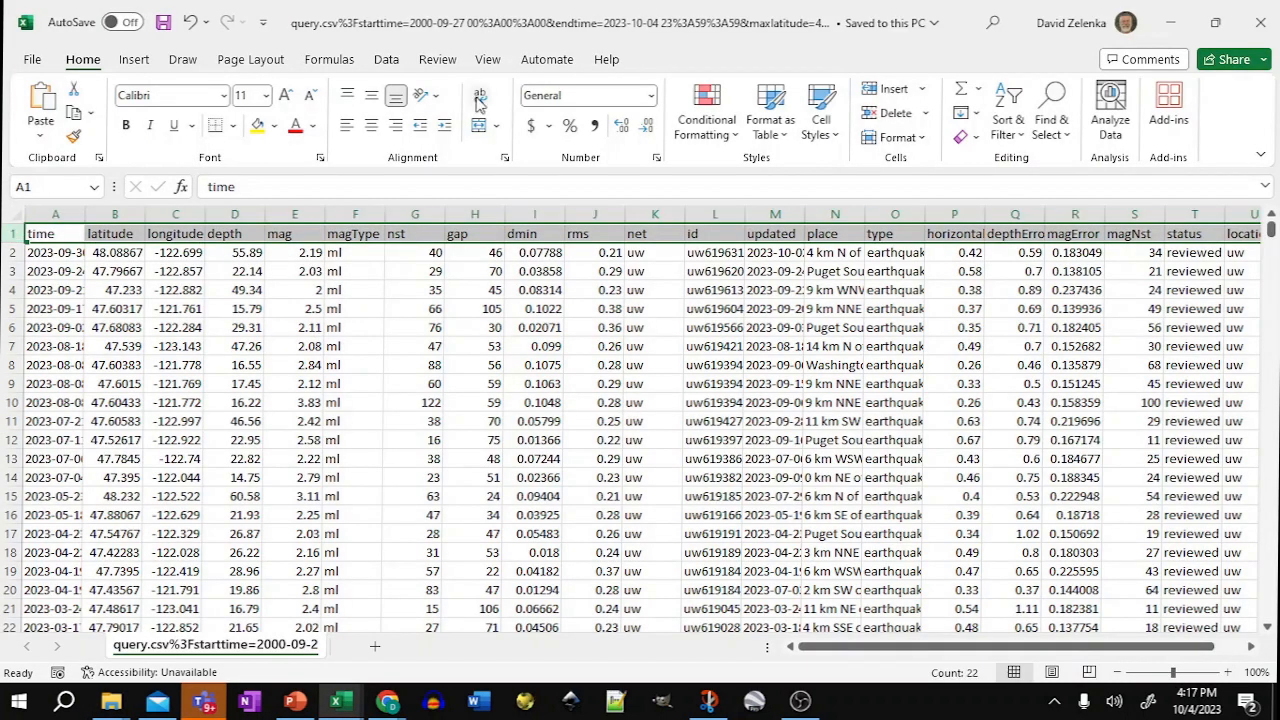
click(386, 60)
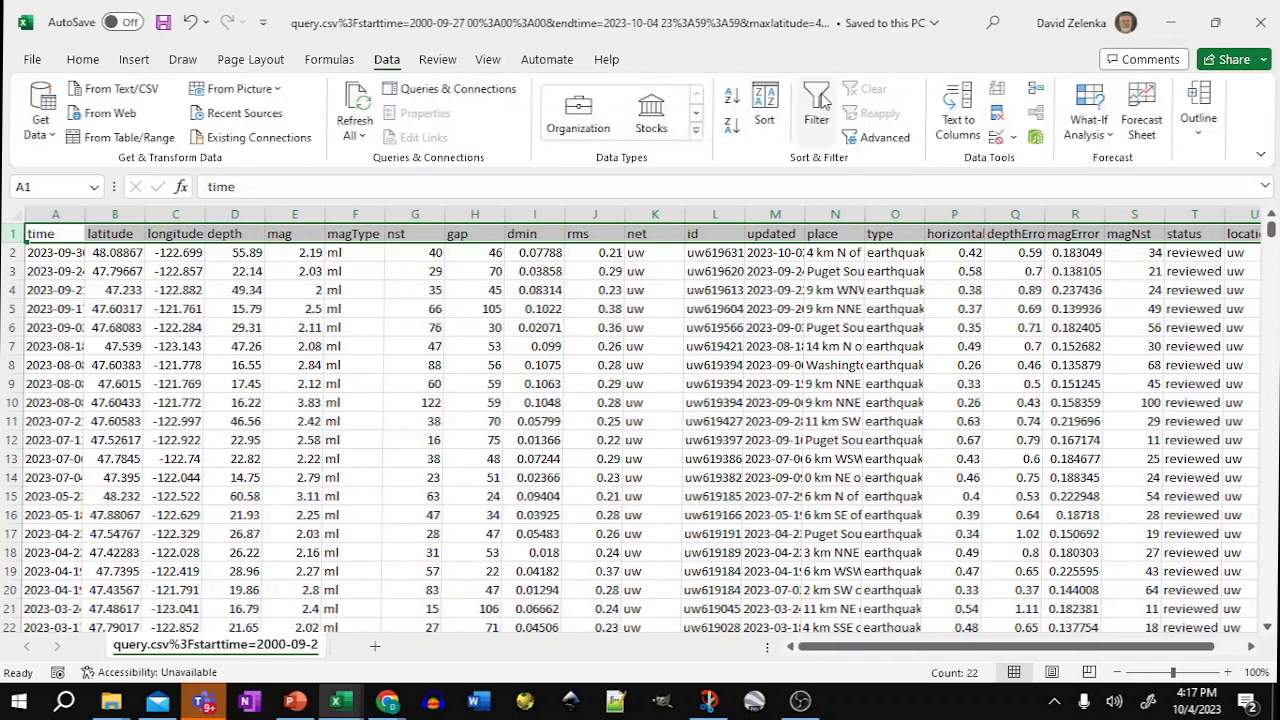
click(816, 104)
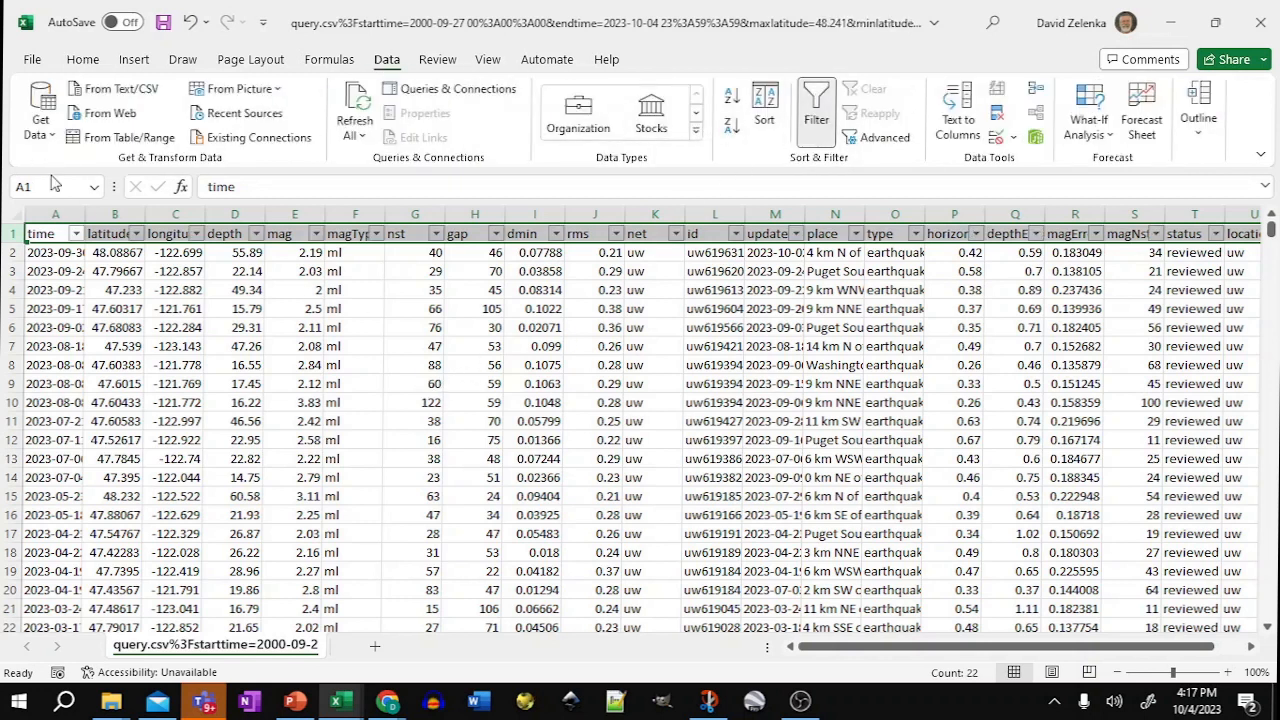
Step: Sort the earthquakes by magnitude from smallest to largest
click(315, 233)
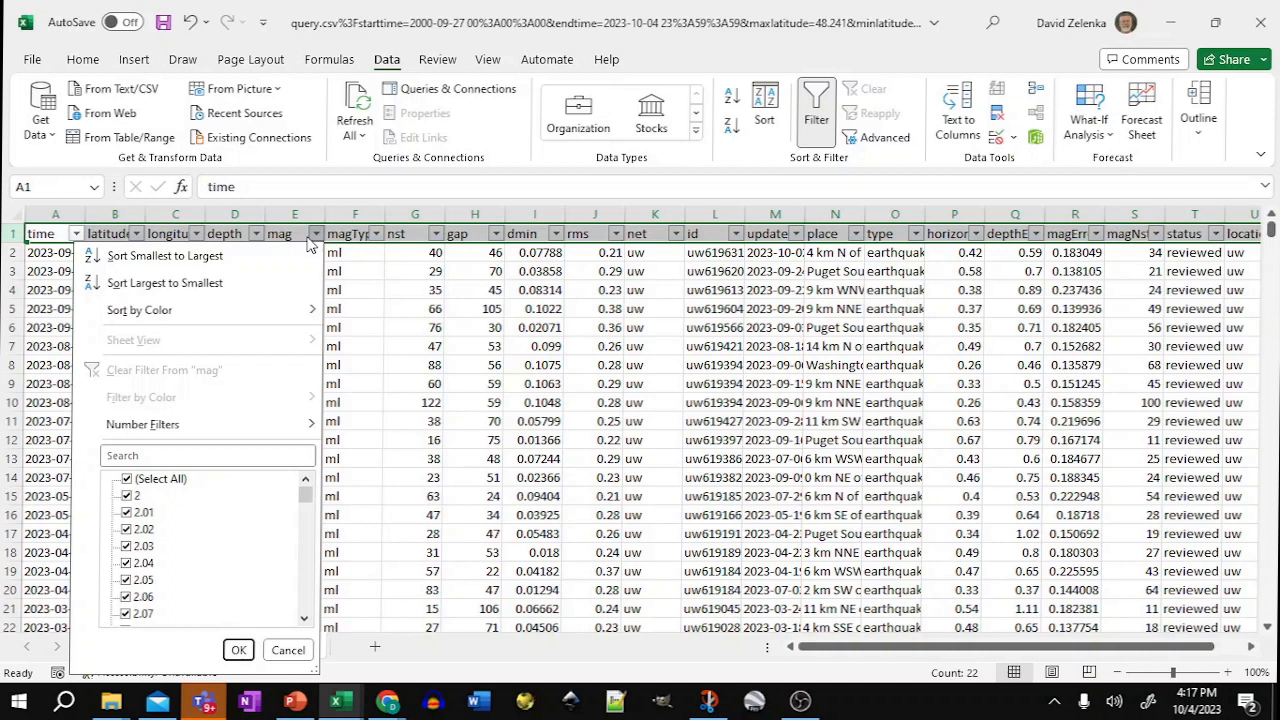
click(229, 257)
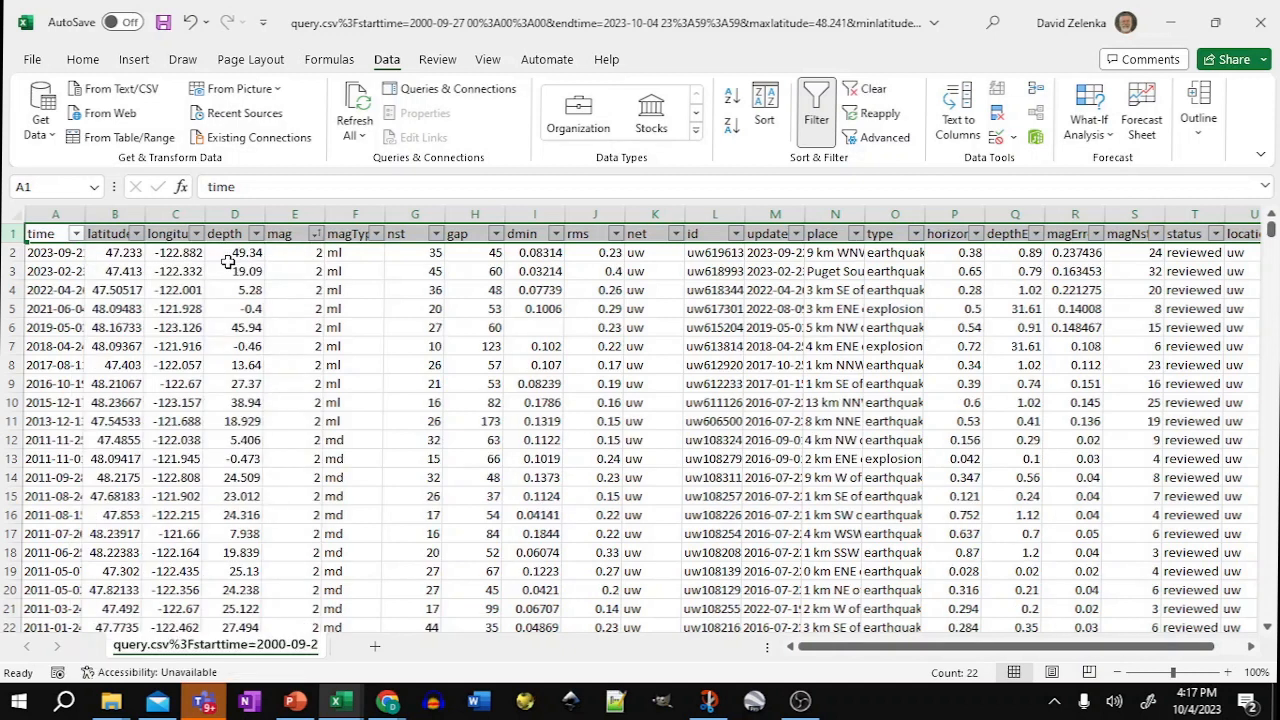
Step: Sort the earthquakes by magnitude from largest to smallest
click(316, 234)
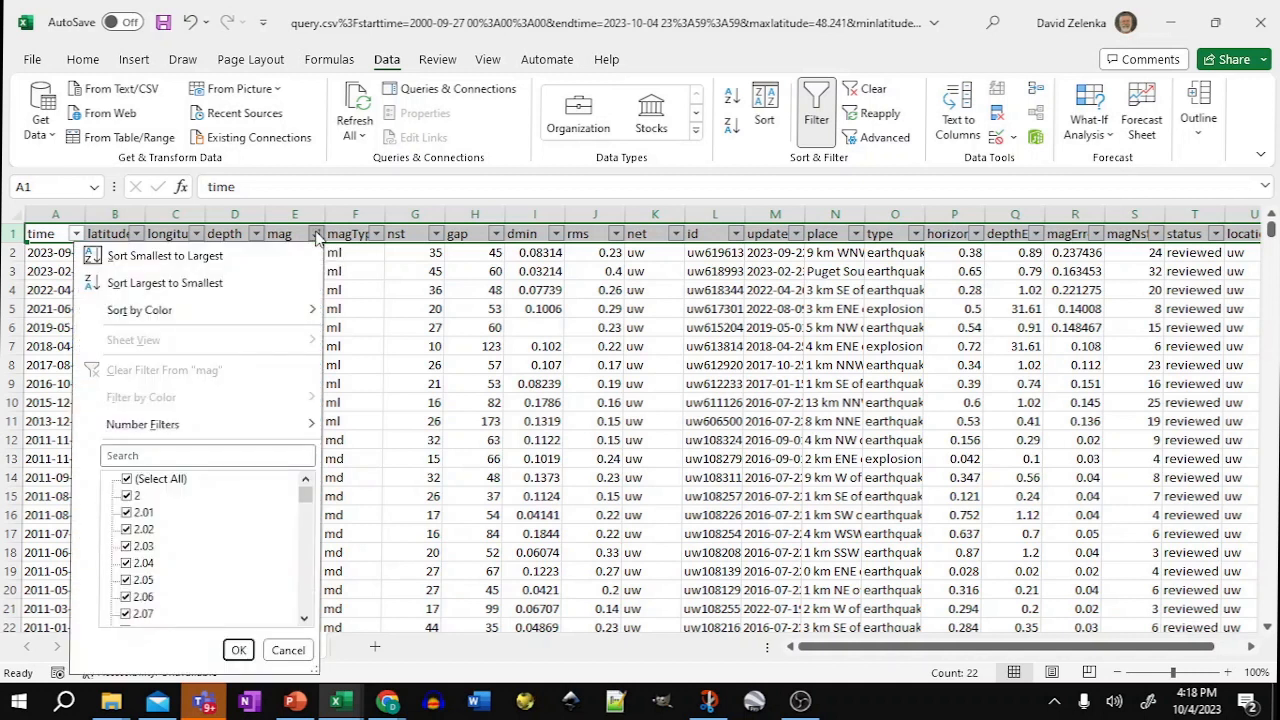
click(316, 234)
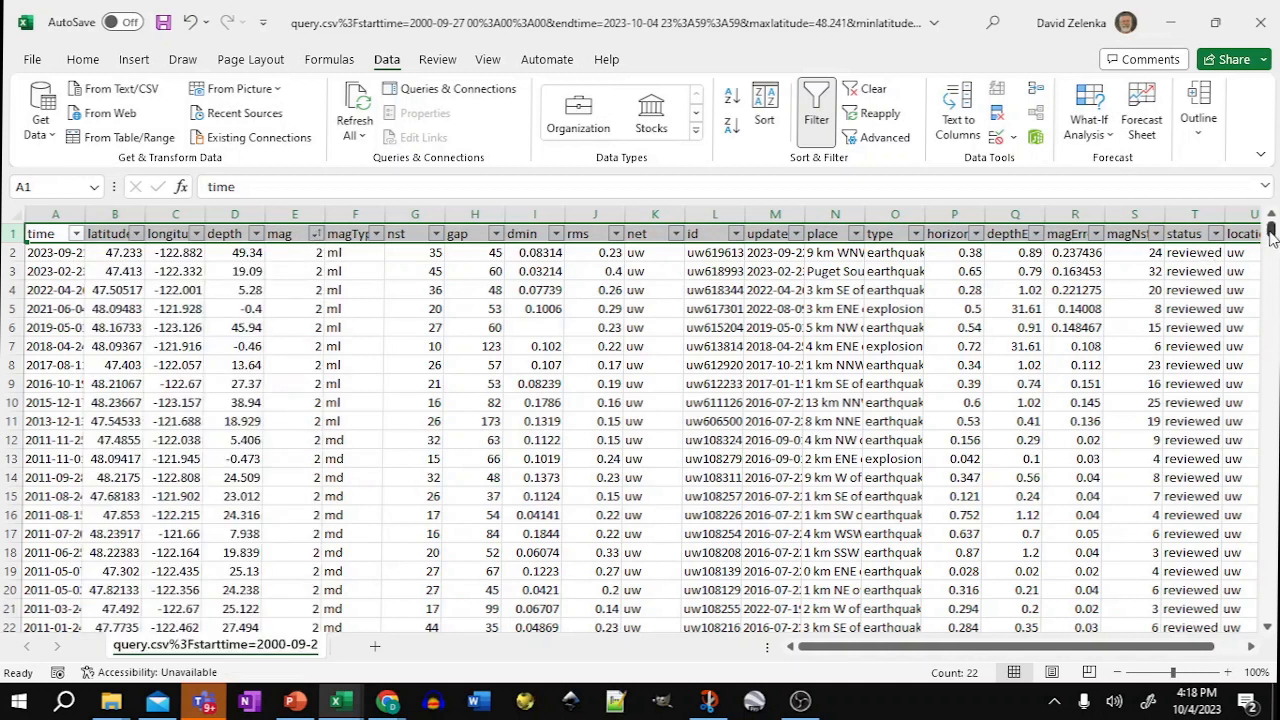
scroll(1272, 232, down, 1)
scroll(322, 236, up, 1)
click(316, 234)
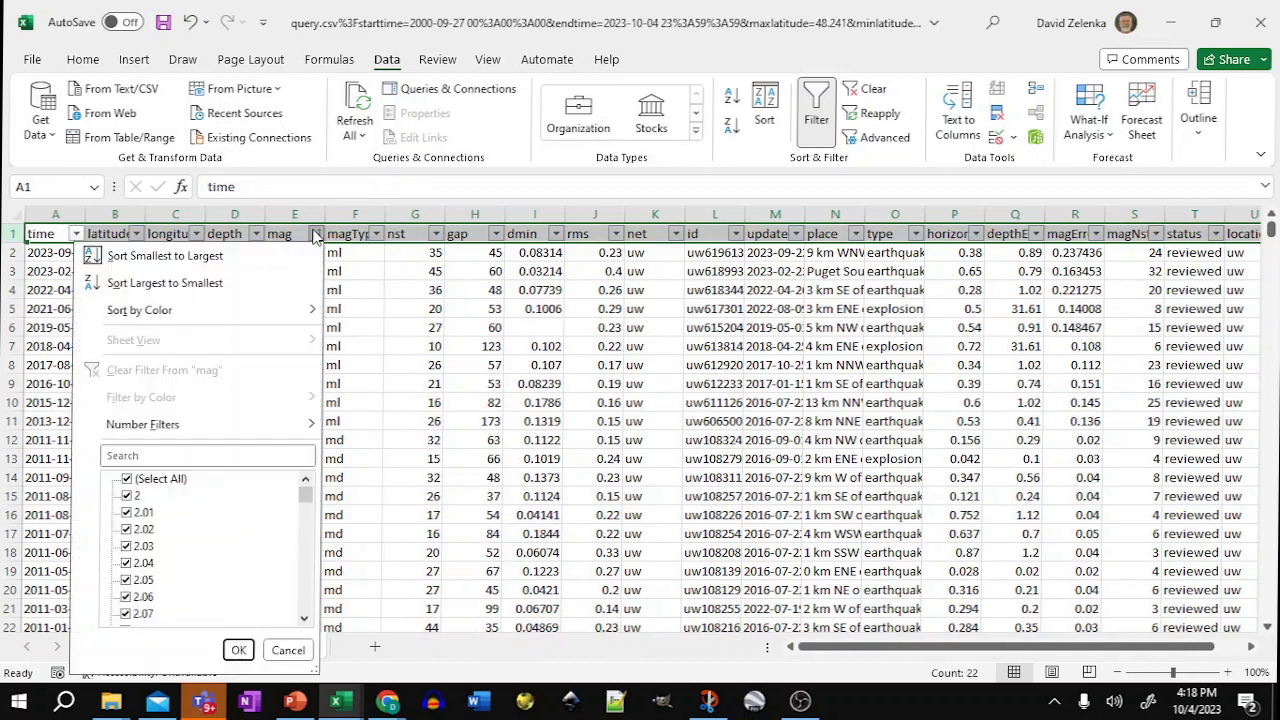
click(226, 283)
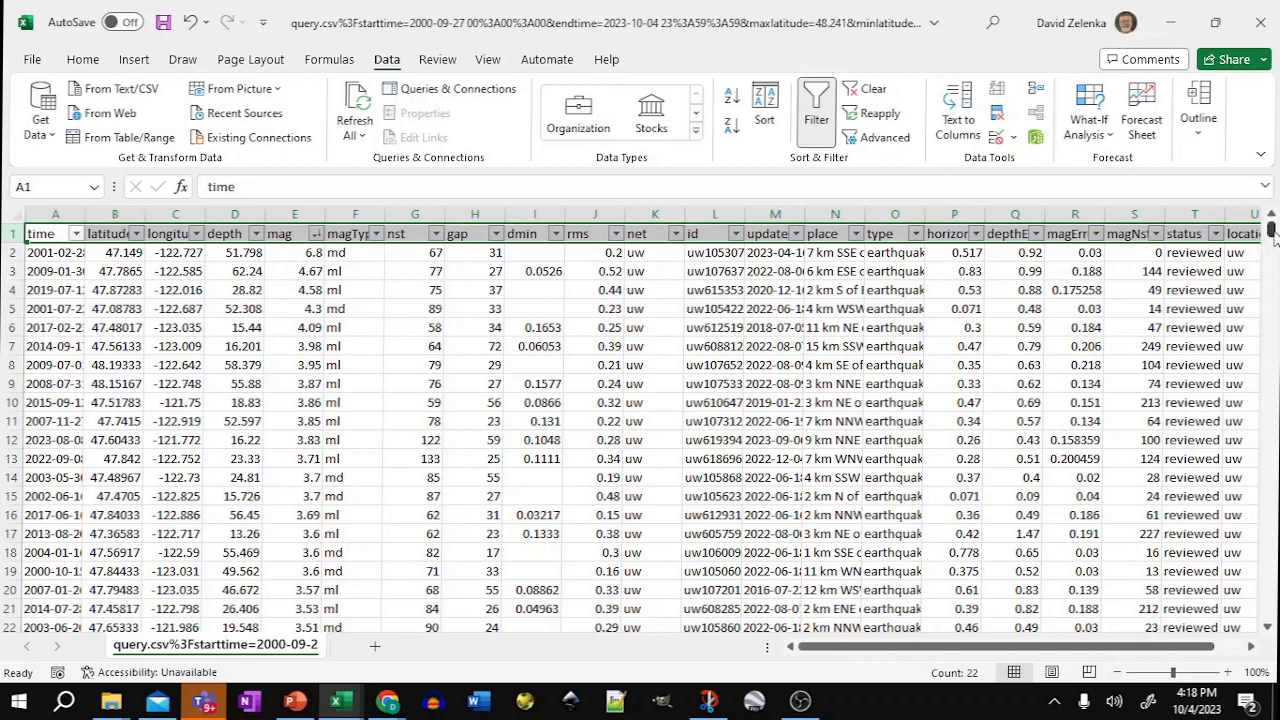
Step: Select the entire mag column
mouse_move(1272, 232)
mouse_down()
mouse_move(1268, 388)
mouse_move(1272, 232)
mouse_up()
click(296, 216)
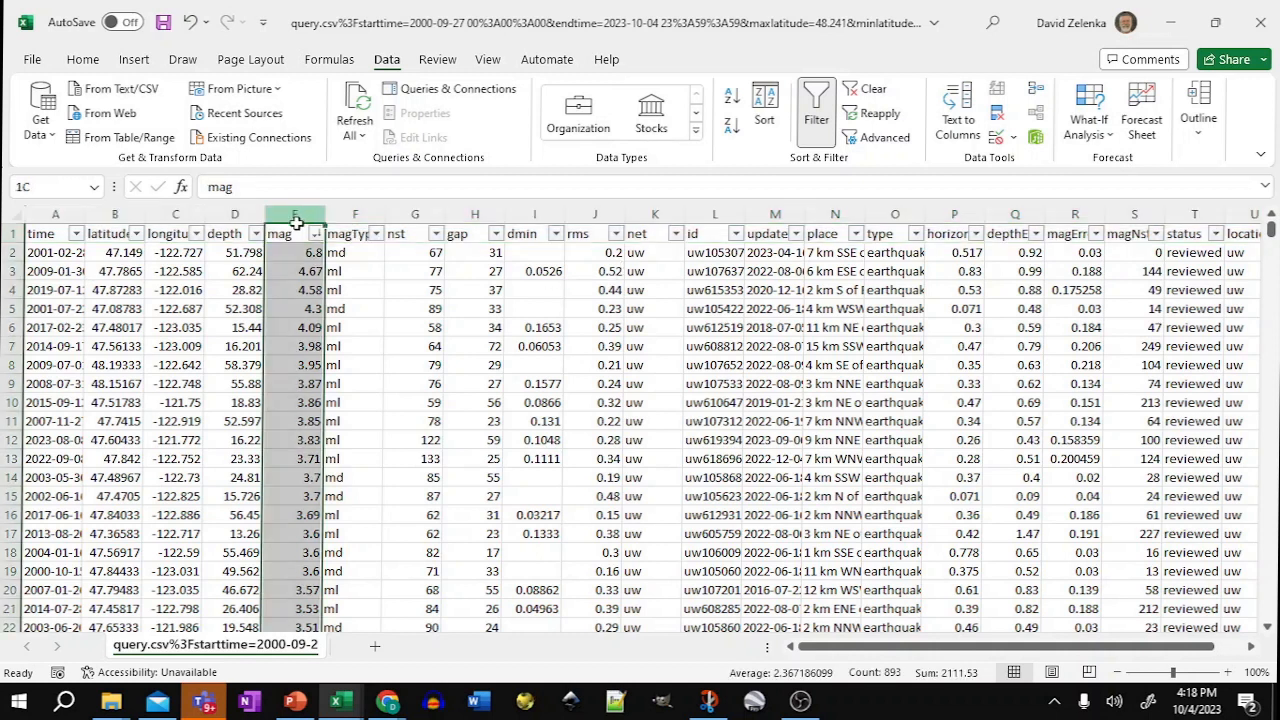
Step: Copy the latitude, longitude, depth and mag columns from the sheet and switch to the browser
drag(296, 222, 122, 219)
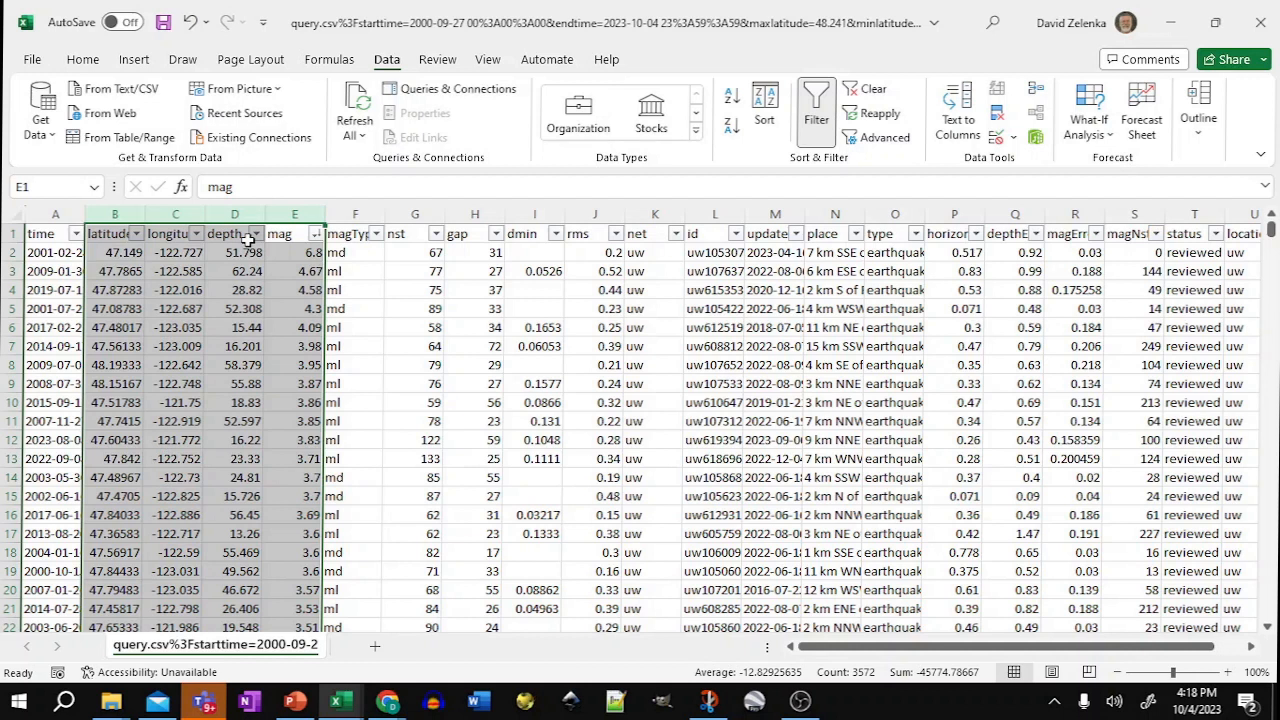
key(ctrl+c)
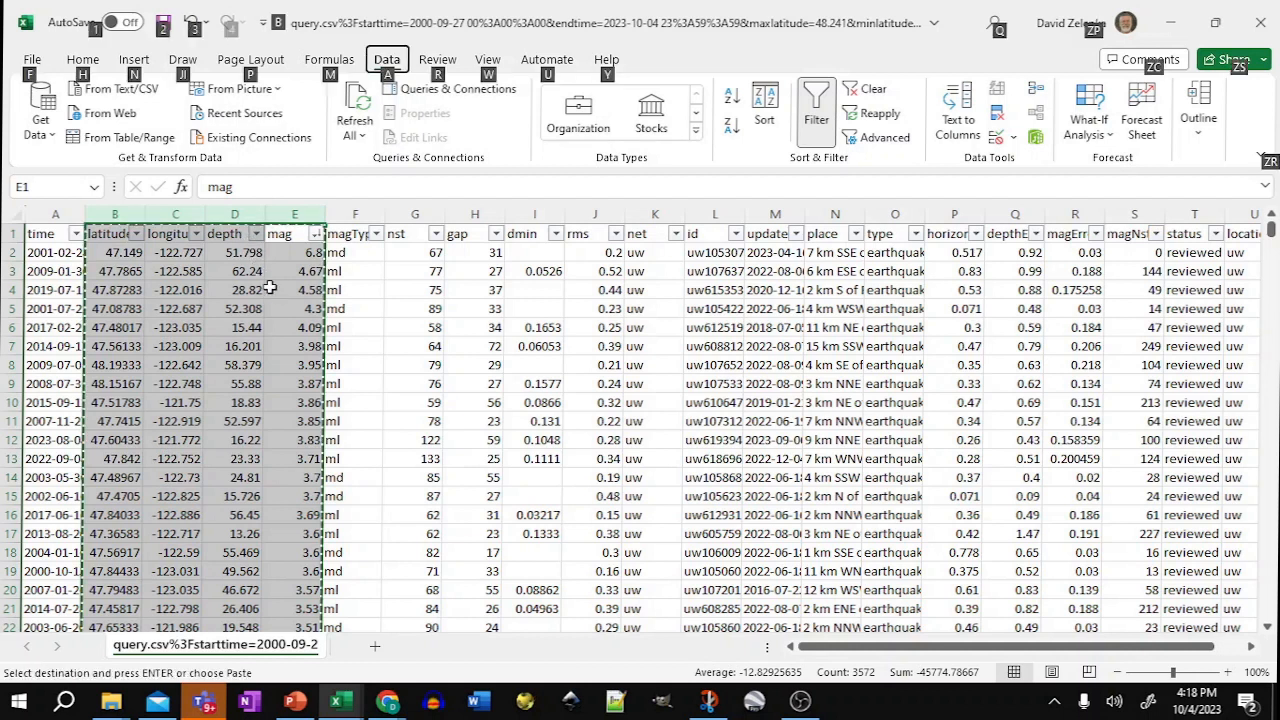
key(alt+Tab)
key(alt+Tab)
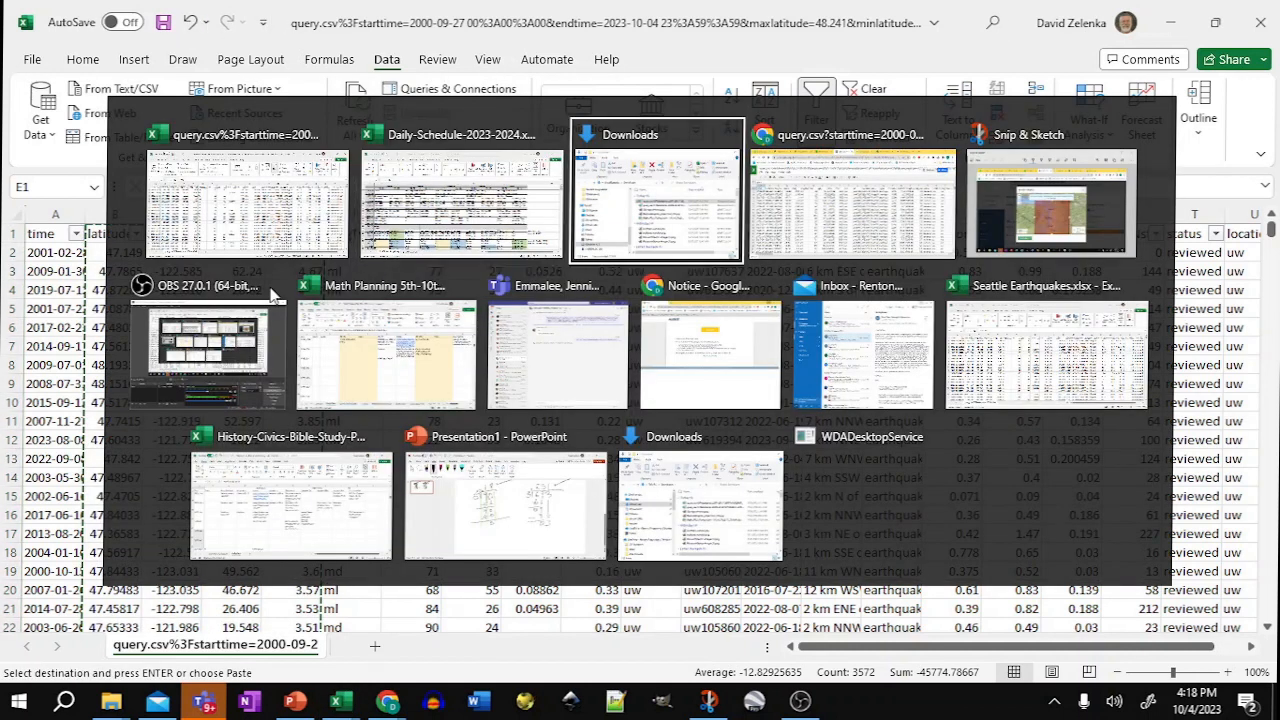
key(alt+Tab)
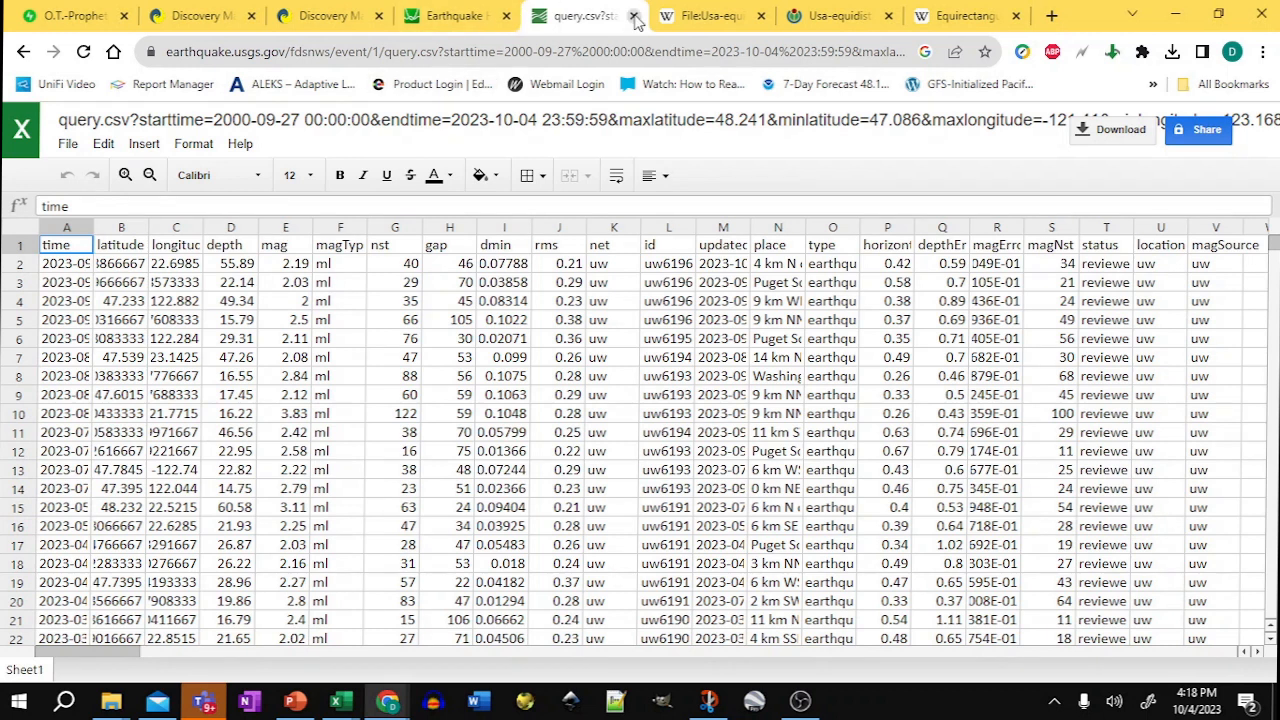
Step: Close the CSV preview tab, open a new Desmos graph and paste the copied data as a table
click(634, 16)
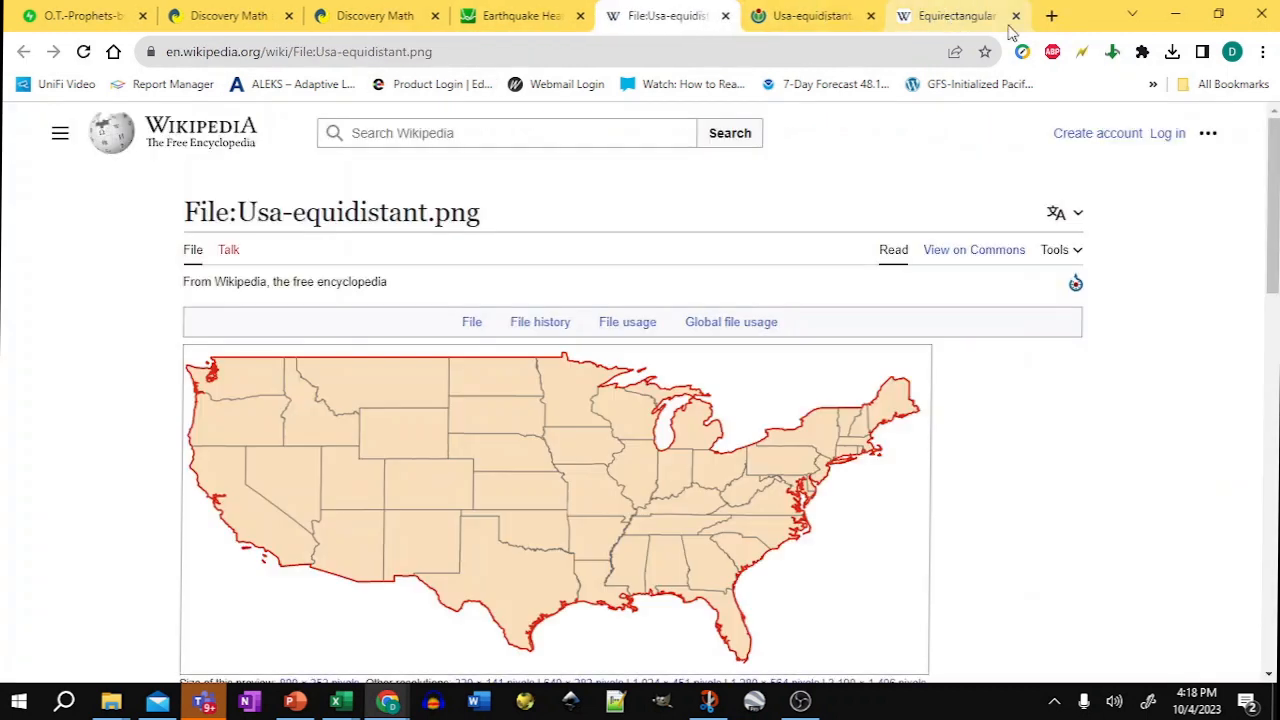
click(1051, 15)
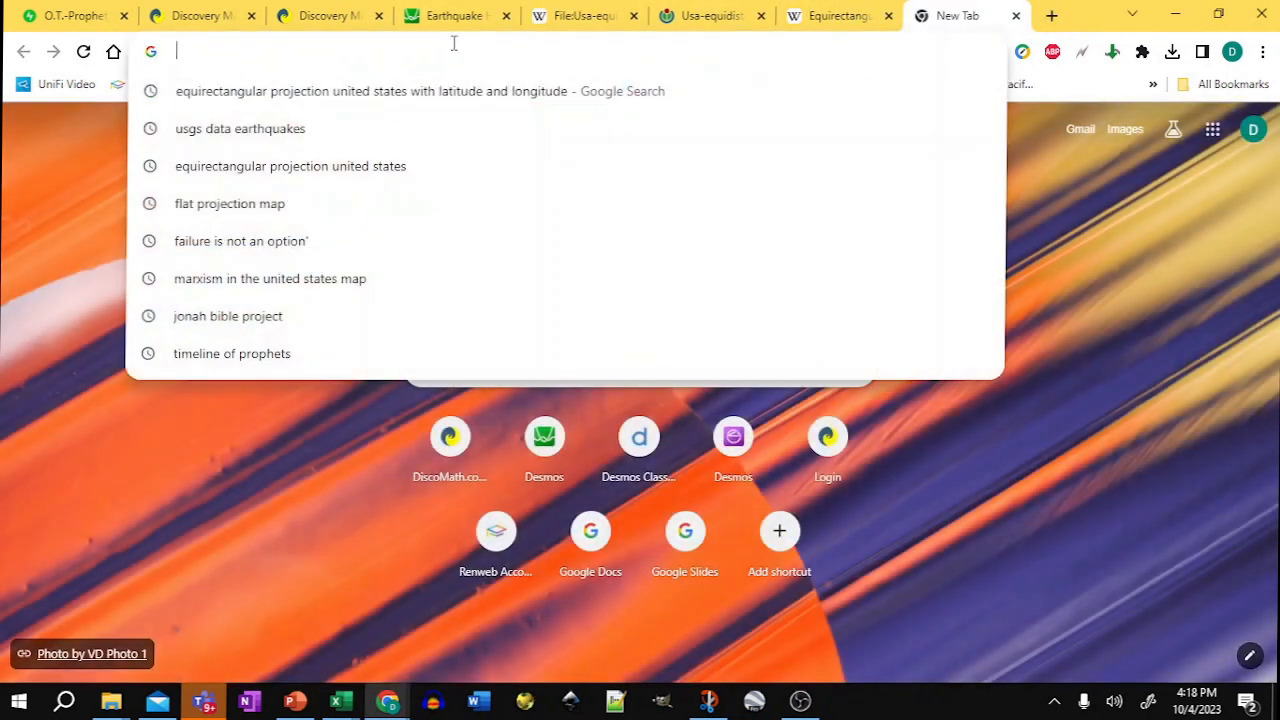
click(548, 443)
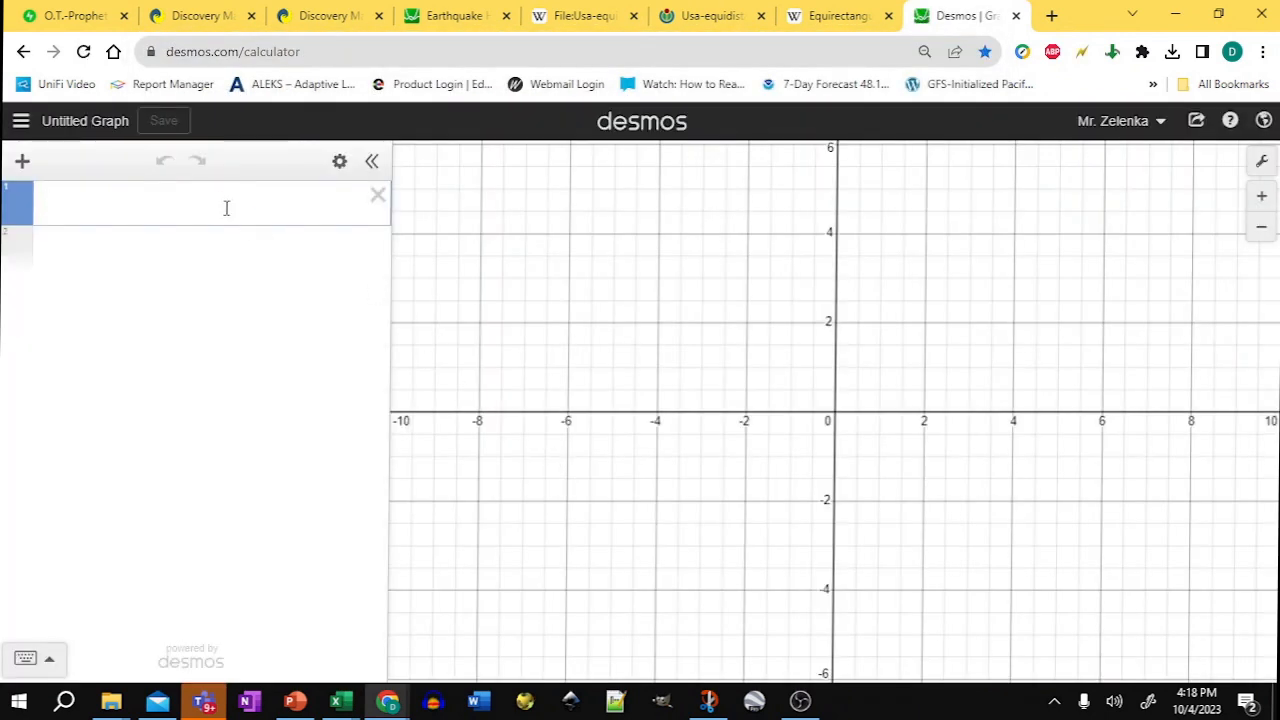
key(ctrl+v)
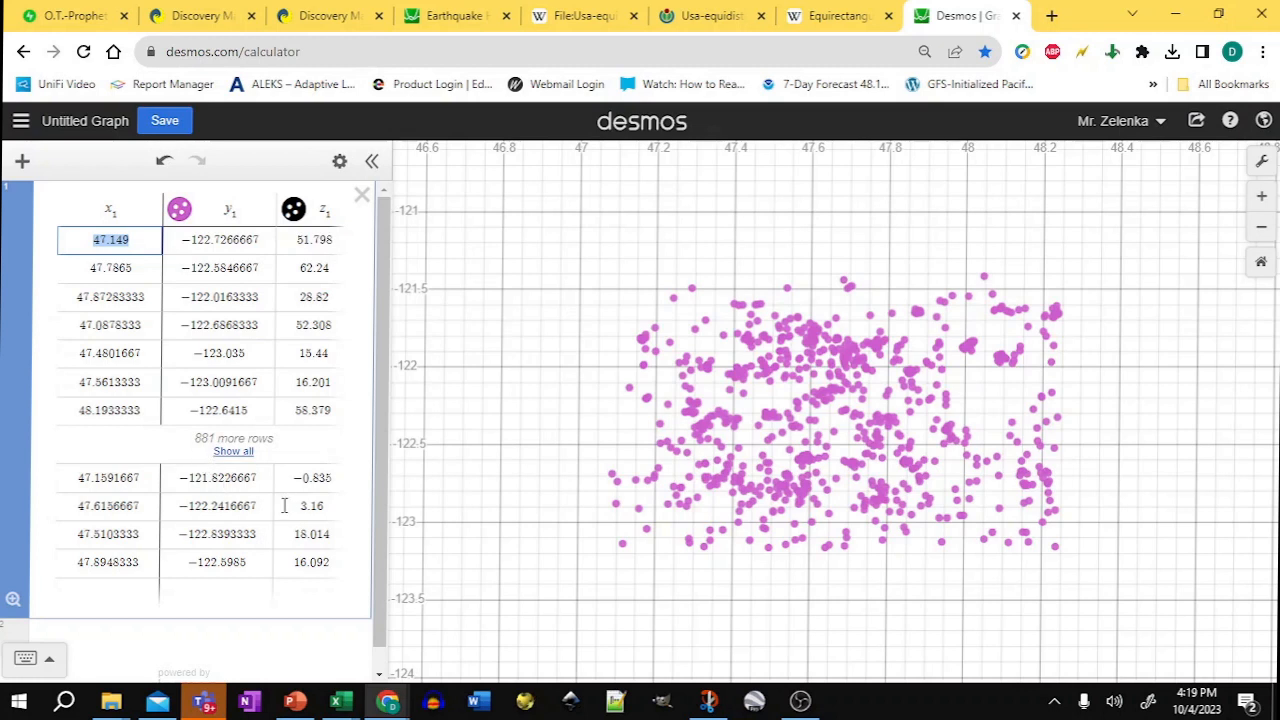
Step: Add a count(x1) expression to check how many rows the table holds
click(158, 634)
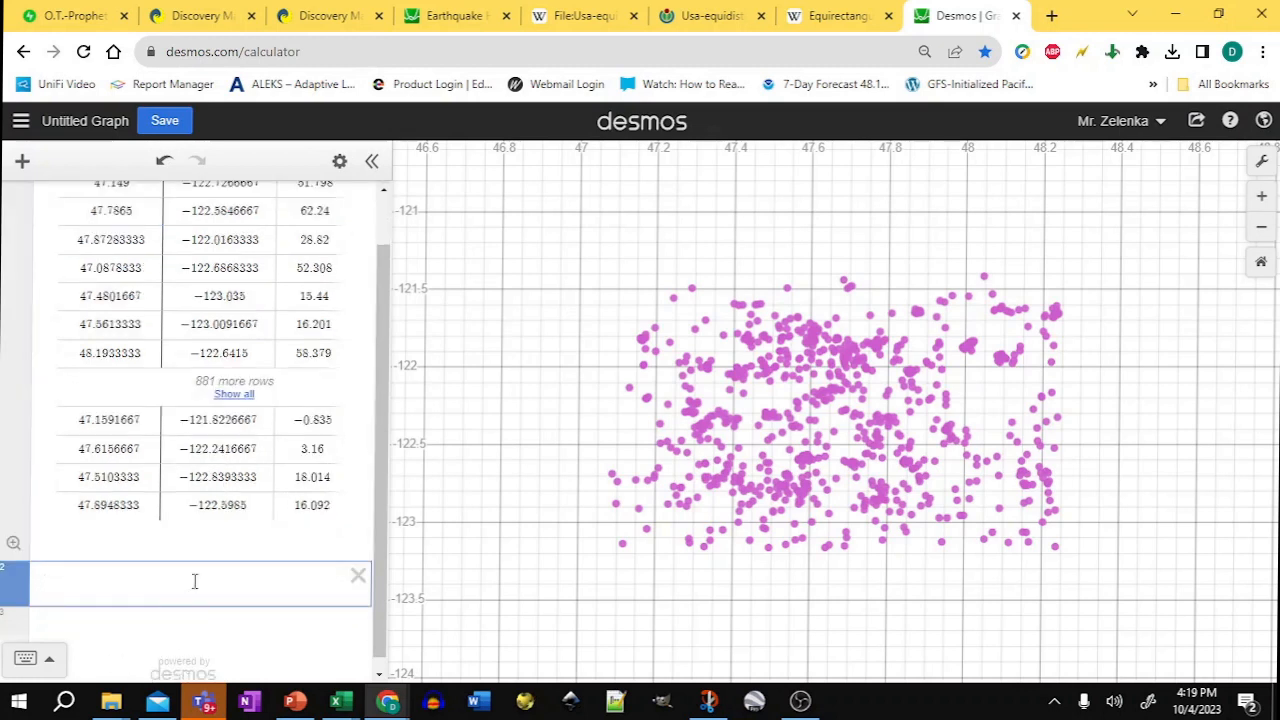
text(count()
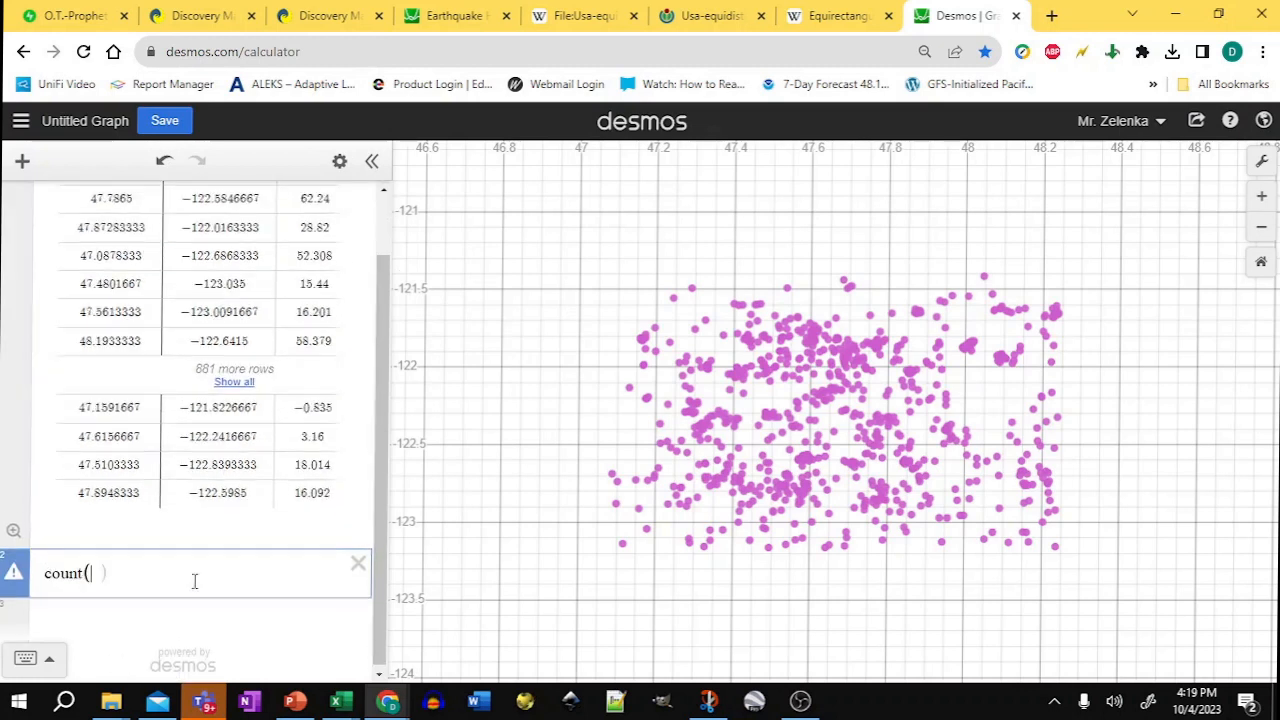
text(x1)
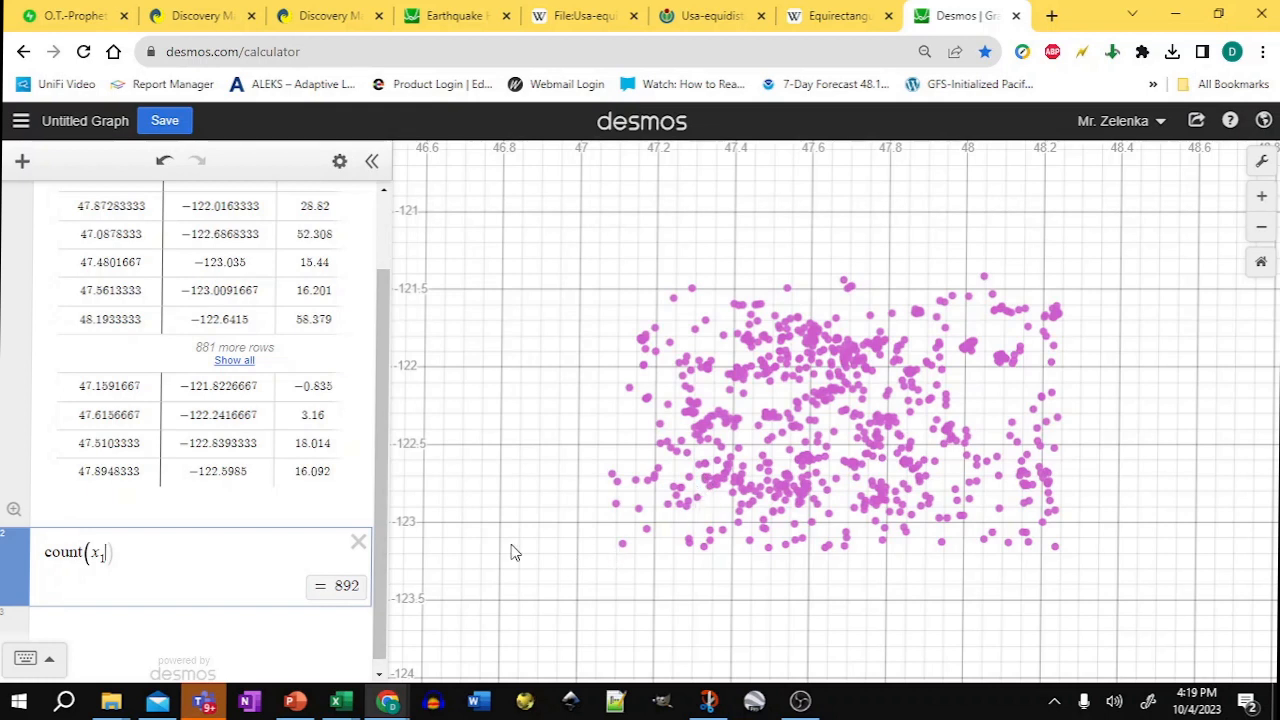
Step: Hide the table's plotted points and replace the count expression with the point list (y1, x1)
drag(383, 393, 387, 173)
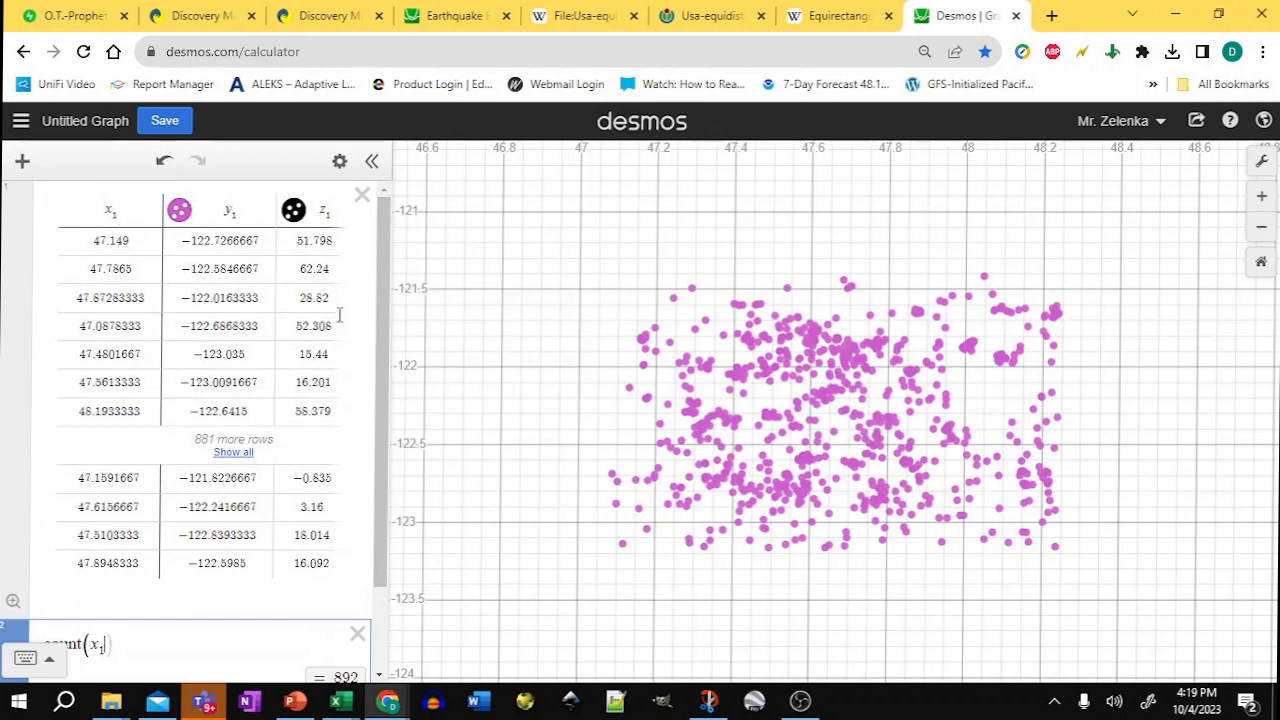
click(179, 209)
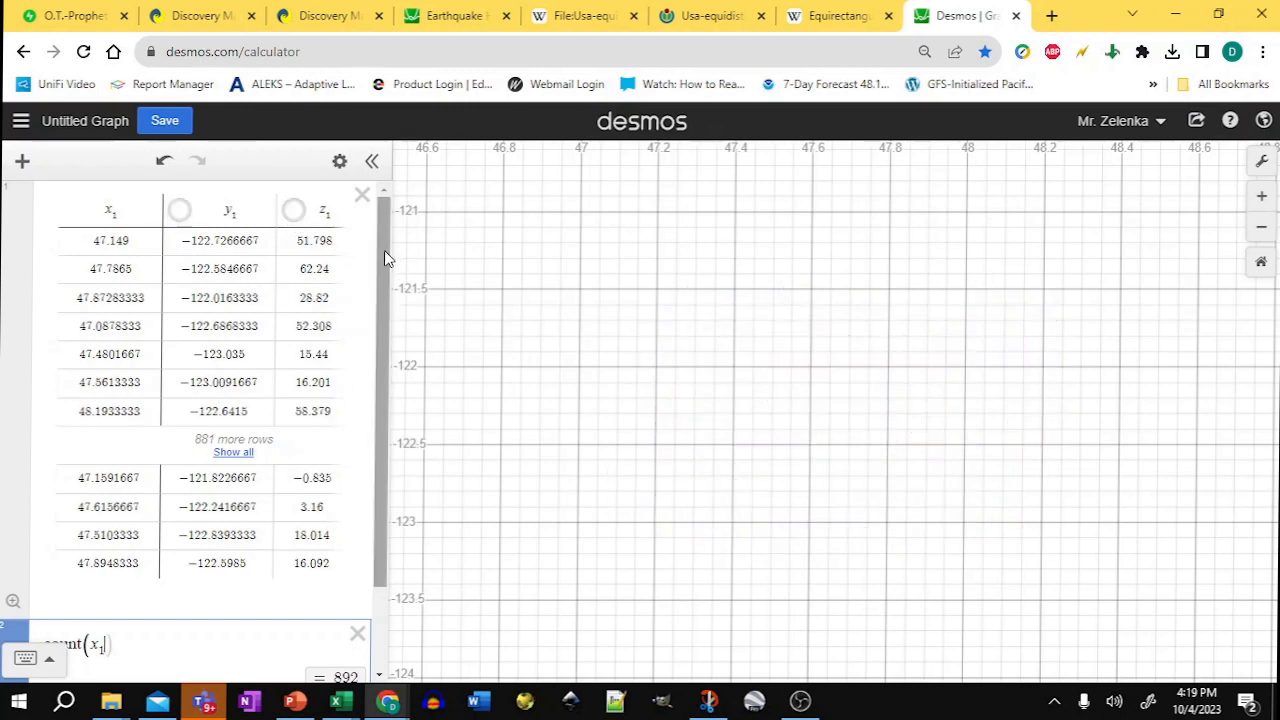
scroll(386, 257, down, 1)
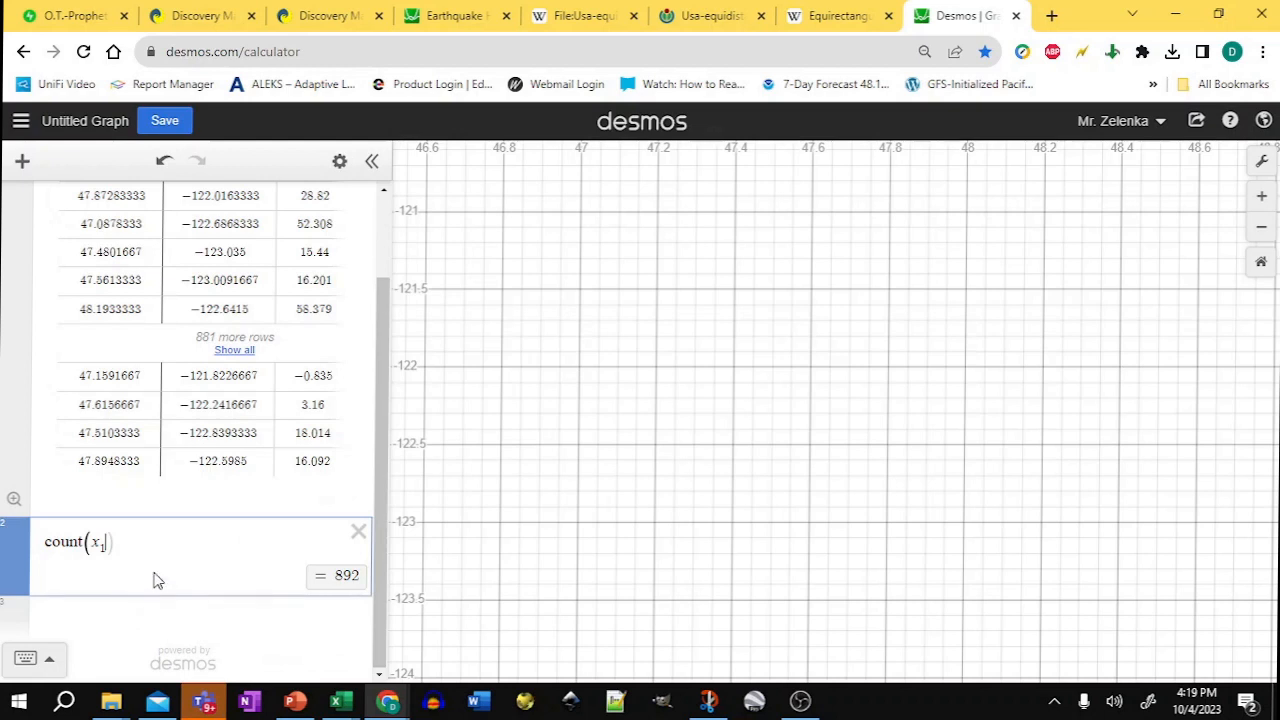
drag(131, 537, 7, 533)
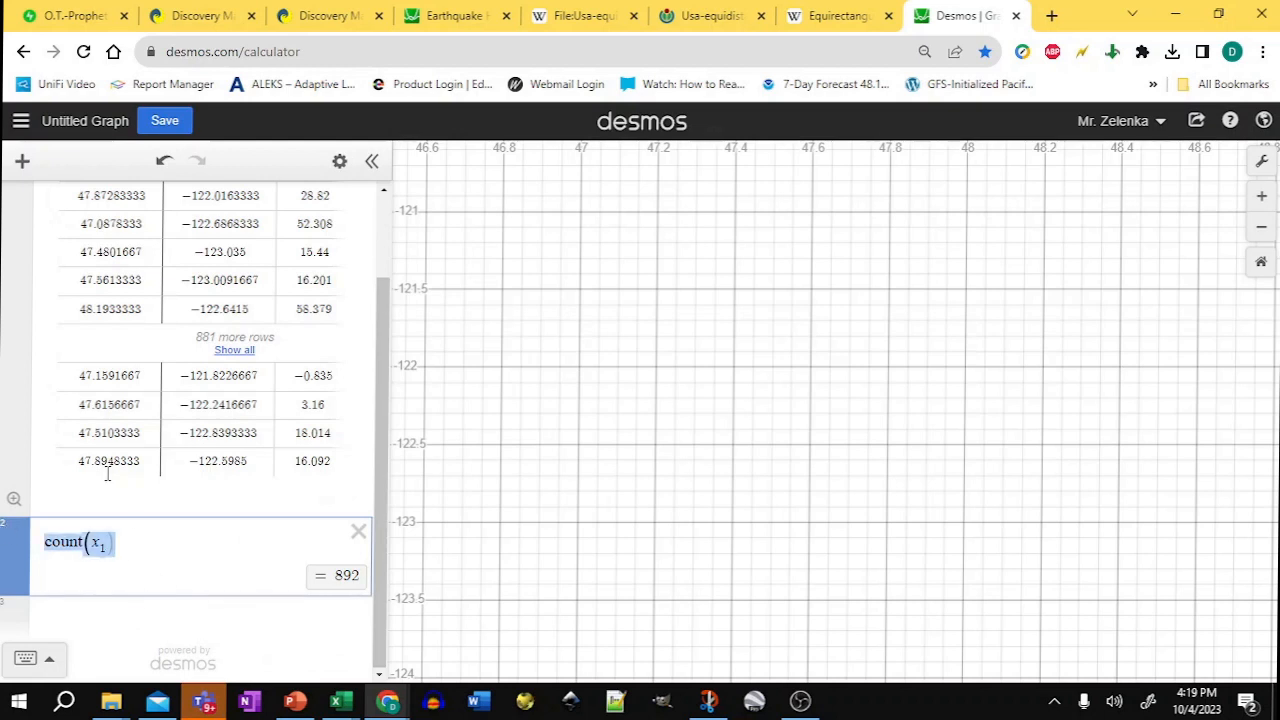
text(()
key(Delete)
key(Delete)
key(Delete)
key(Delete)
key(Delete)
key(Delete)
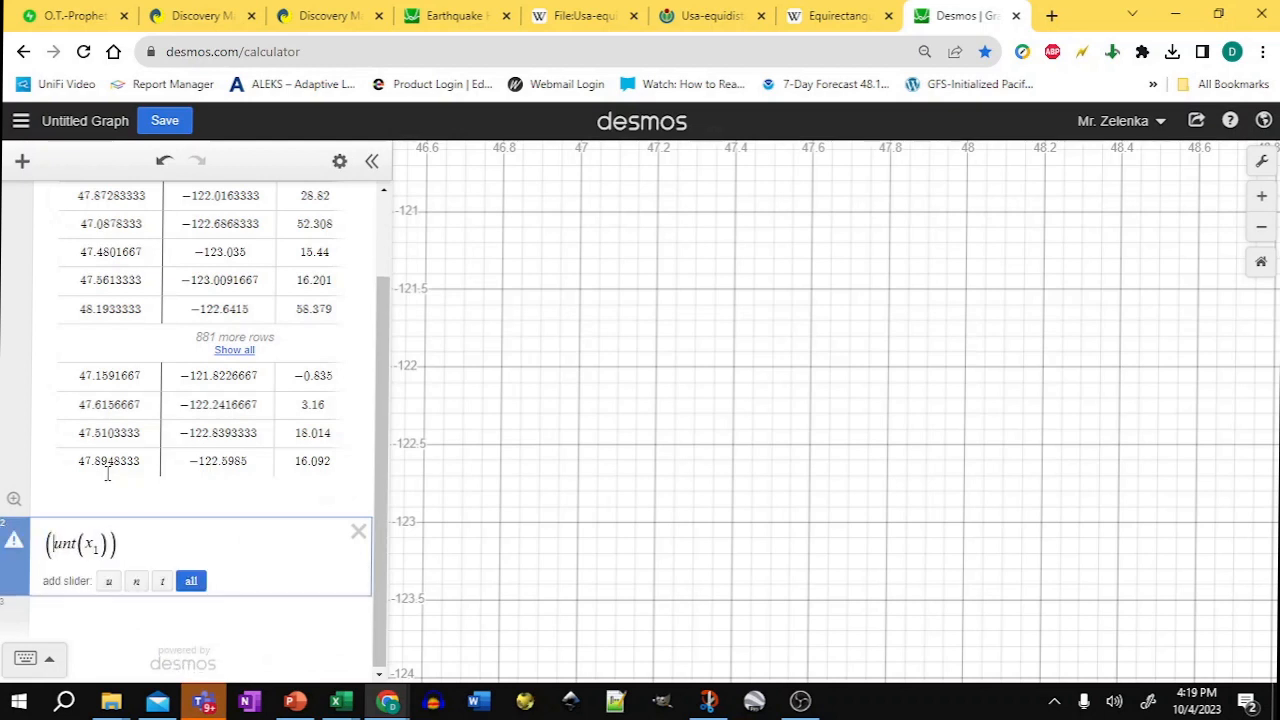
key(Delete)
key(Delete)
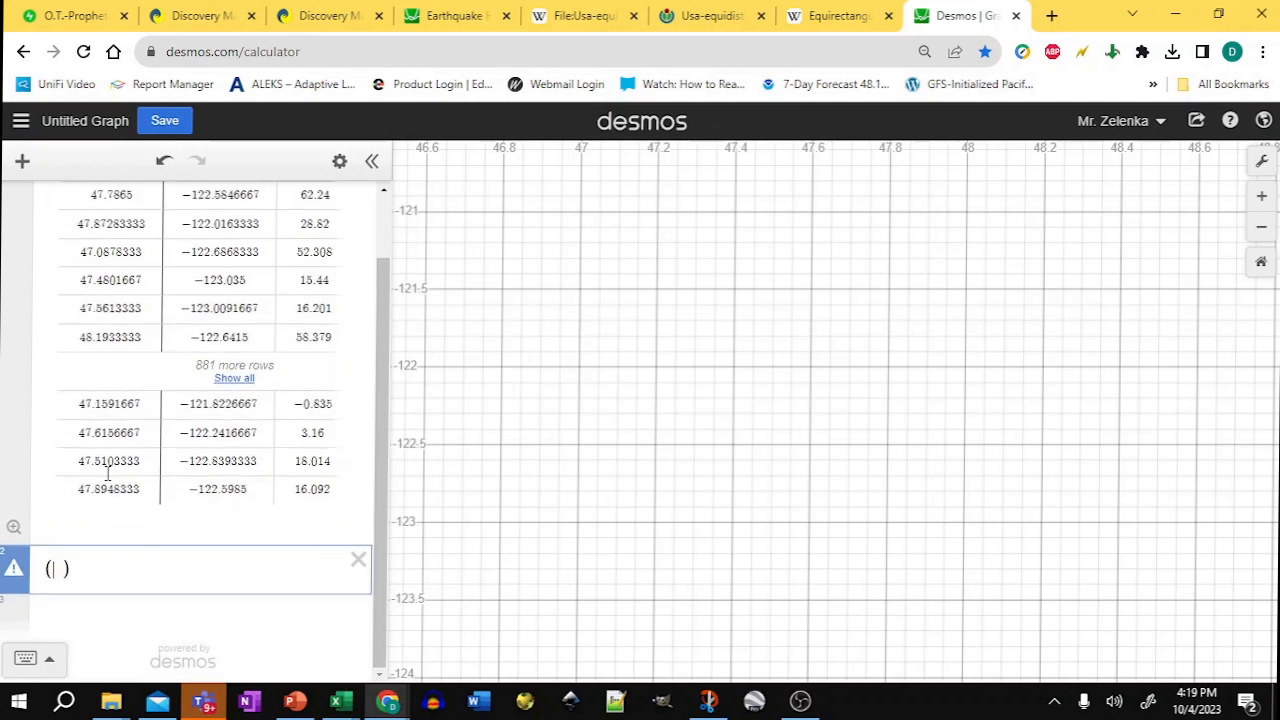
text(y1)
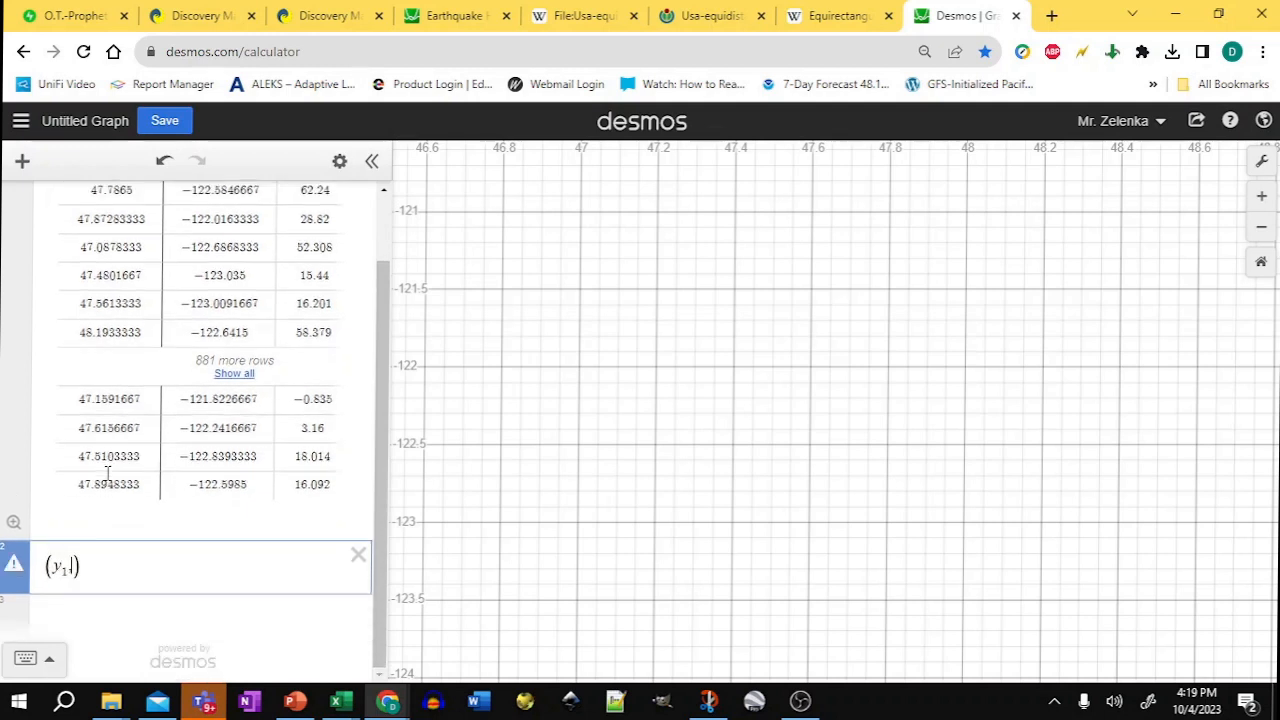
text(,x1)
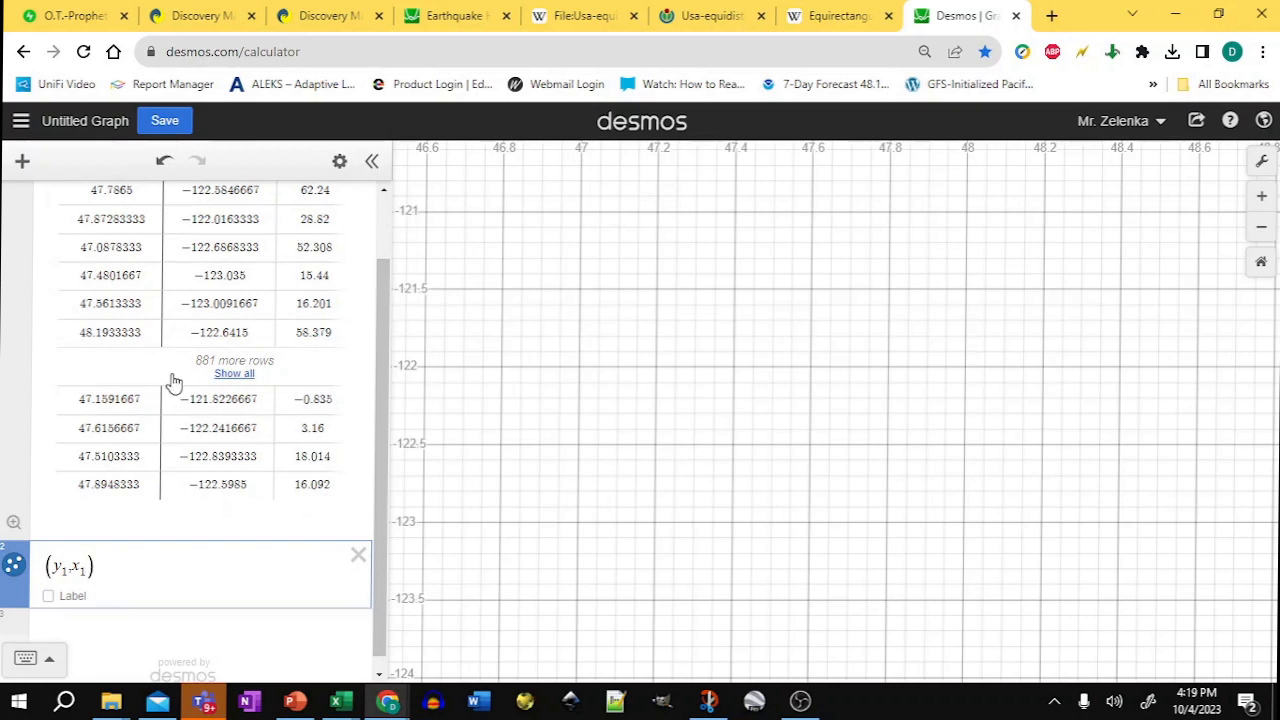
Step: Widen the expression list to reveal the fourth table column and hide its plotted points
scroll(122, 250, up, 2)
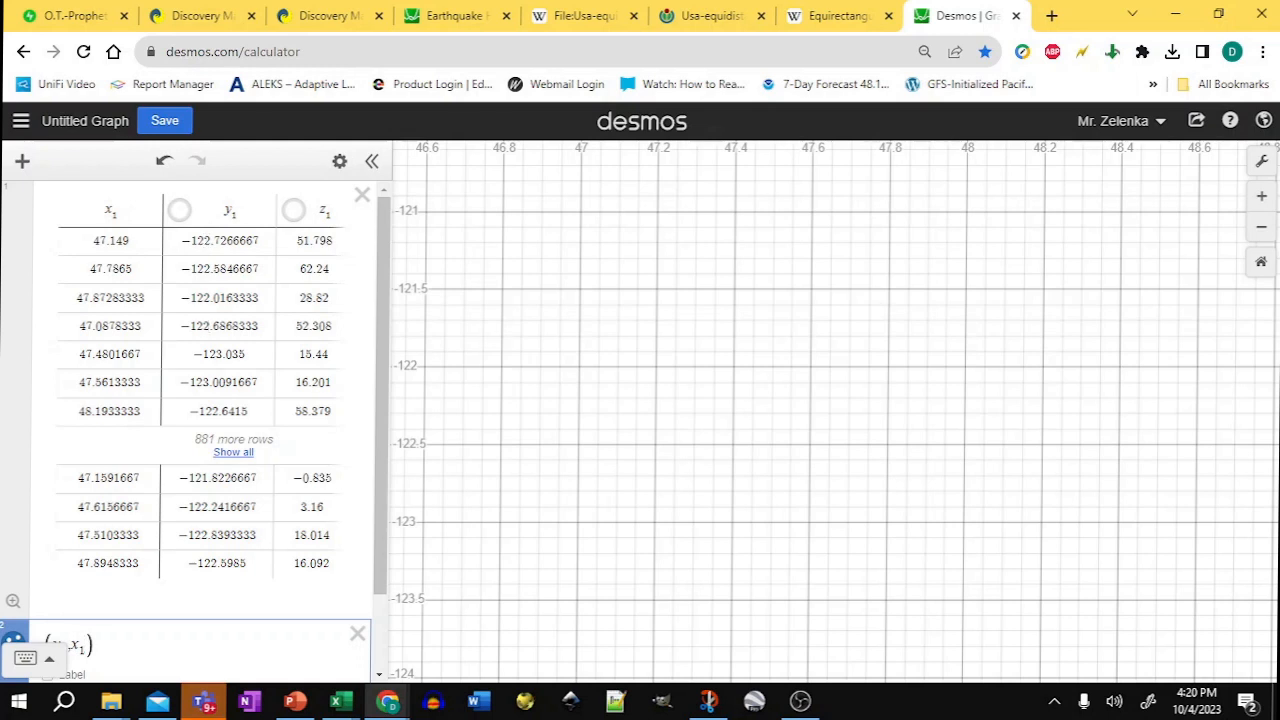
click(1262, 229)
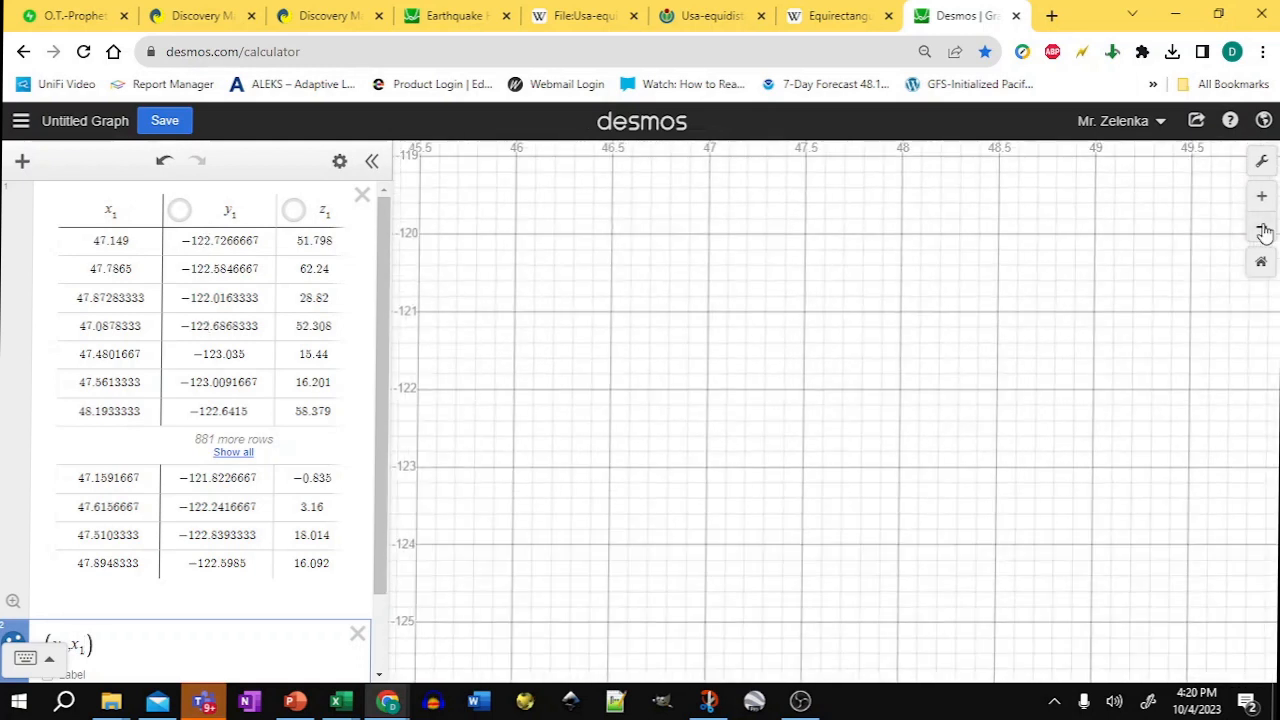
click(1262, 229)
click(1262, 229)
click(1262, 229)
click(1262, 229)
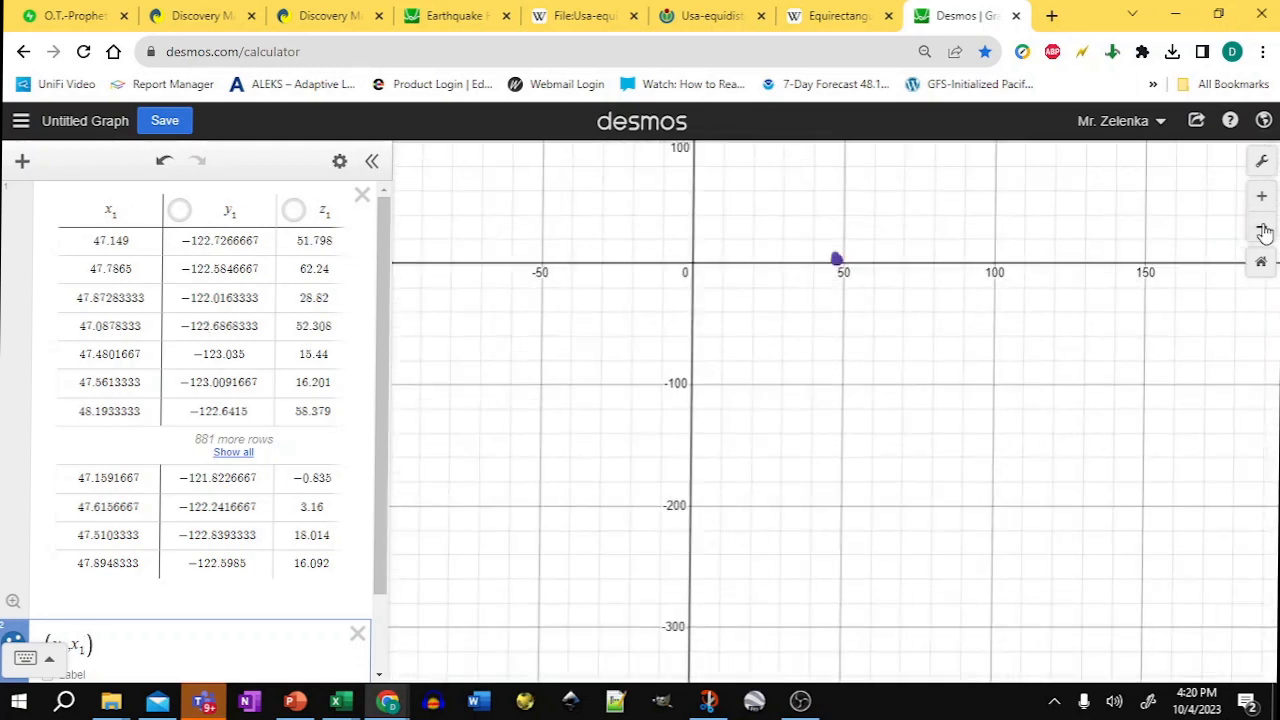
click(1262, 229)
click(1262, 229)
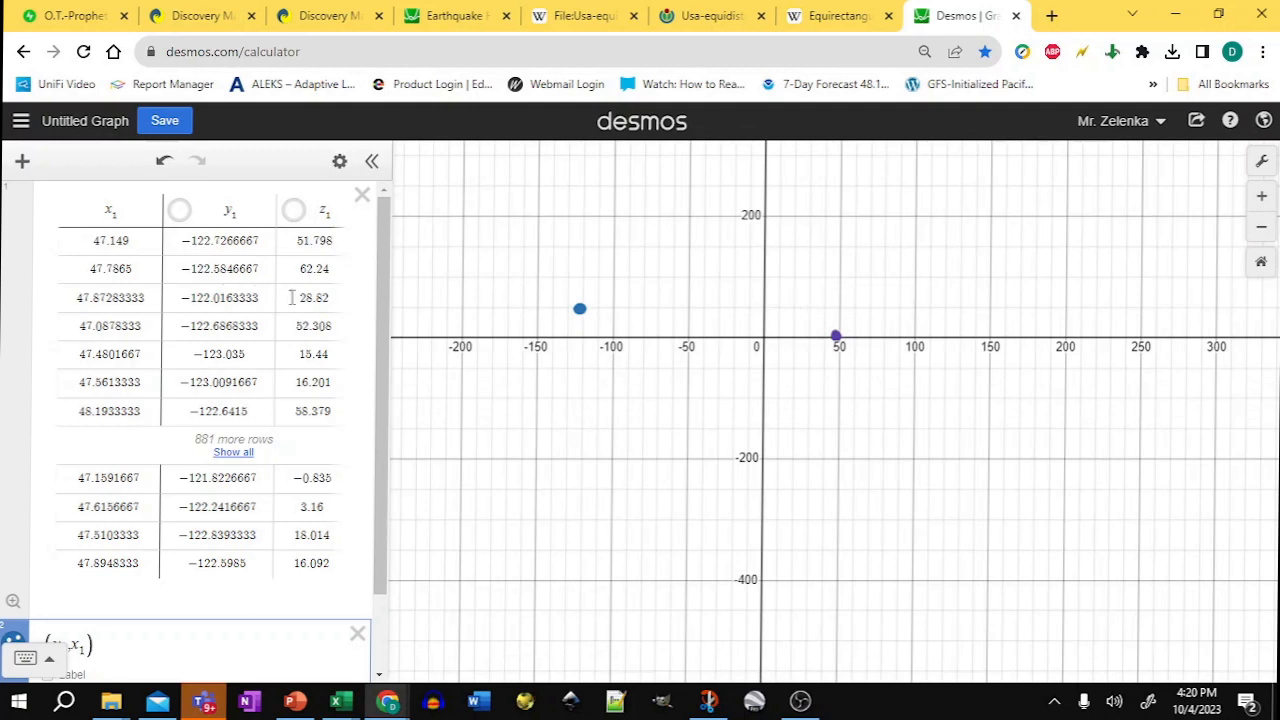
drag(390, 321, 585, 335)
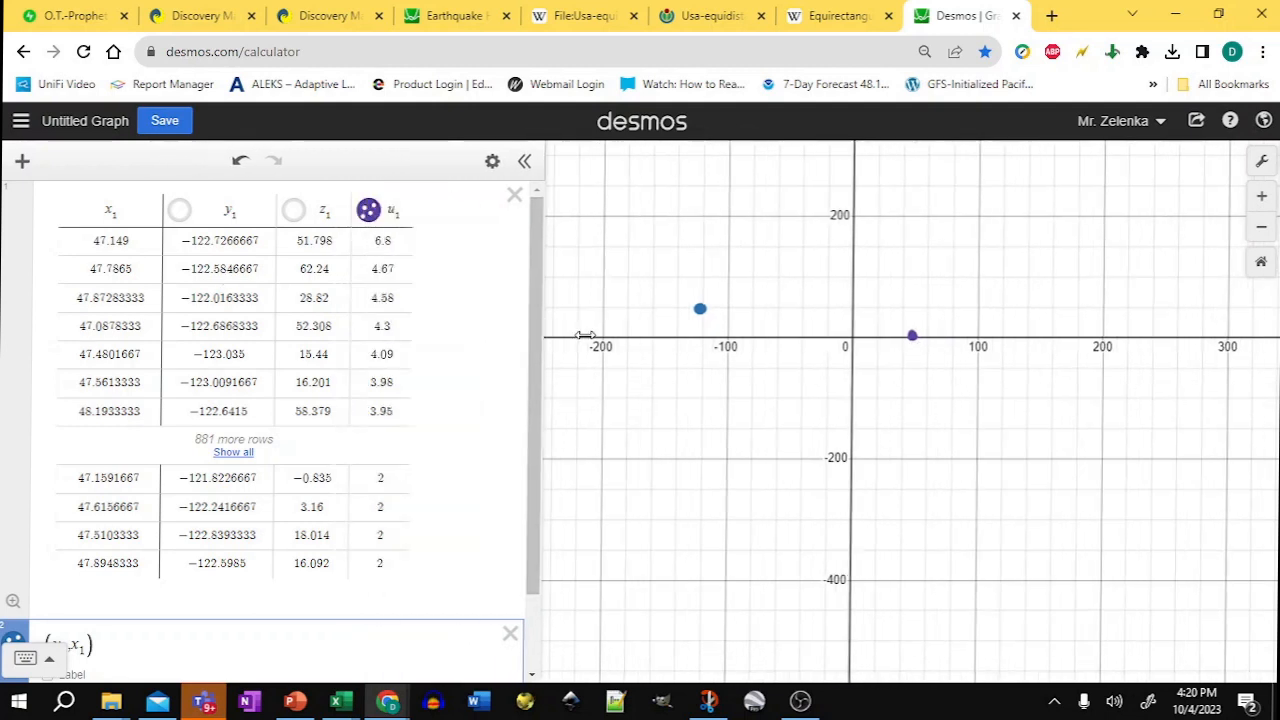
click(369, 211)
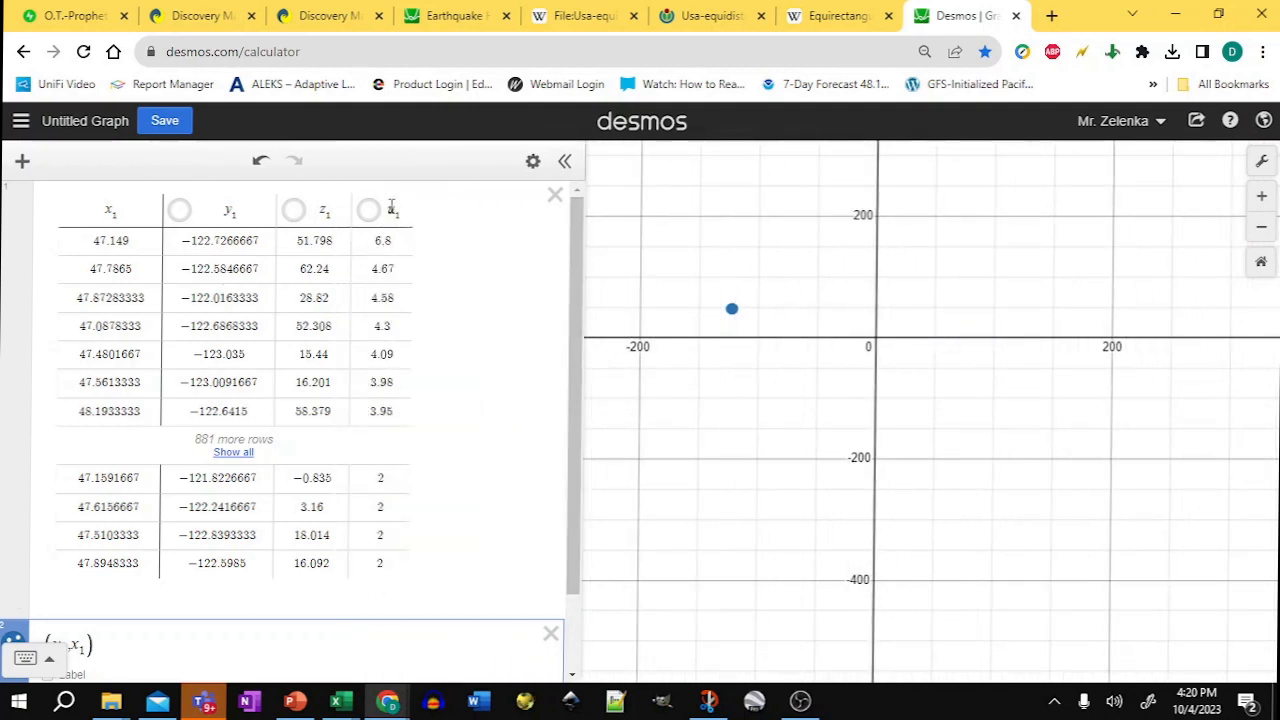
Step: Rename the table's u1 column to m1 and the z1 column to d1
click(393, 209)
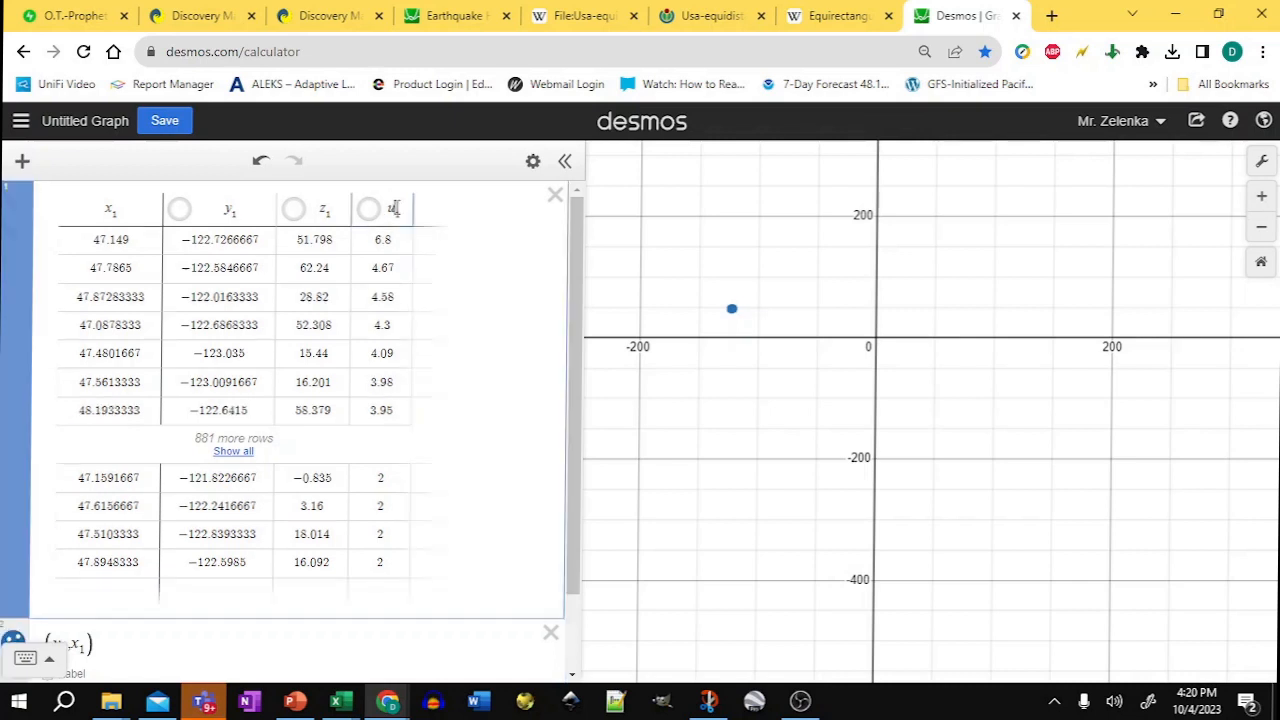
text(m)
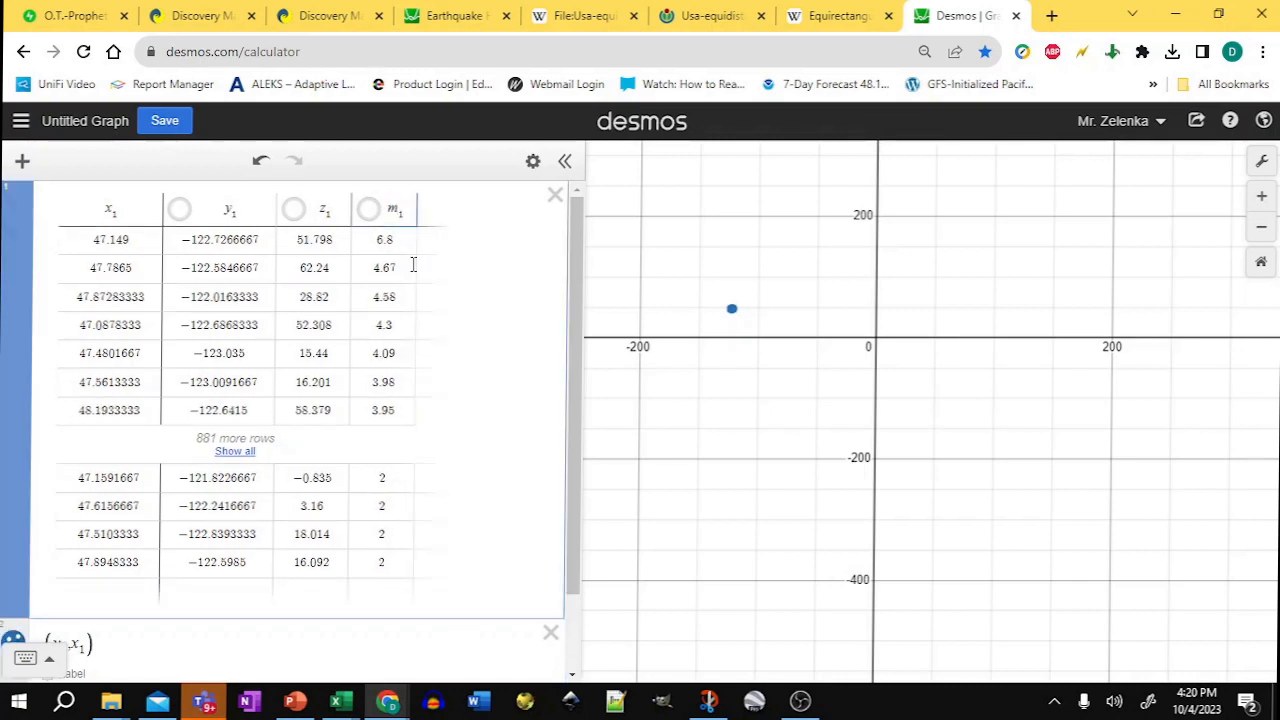
double_click(324, 208)
Step: Zoom in on the plotted earthquake points around longitude -122 and apply Zoom Square to the axes
click(1261, 196)
click(1259, 197)
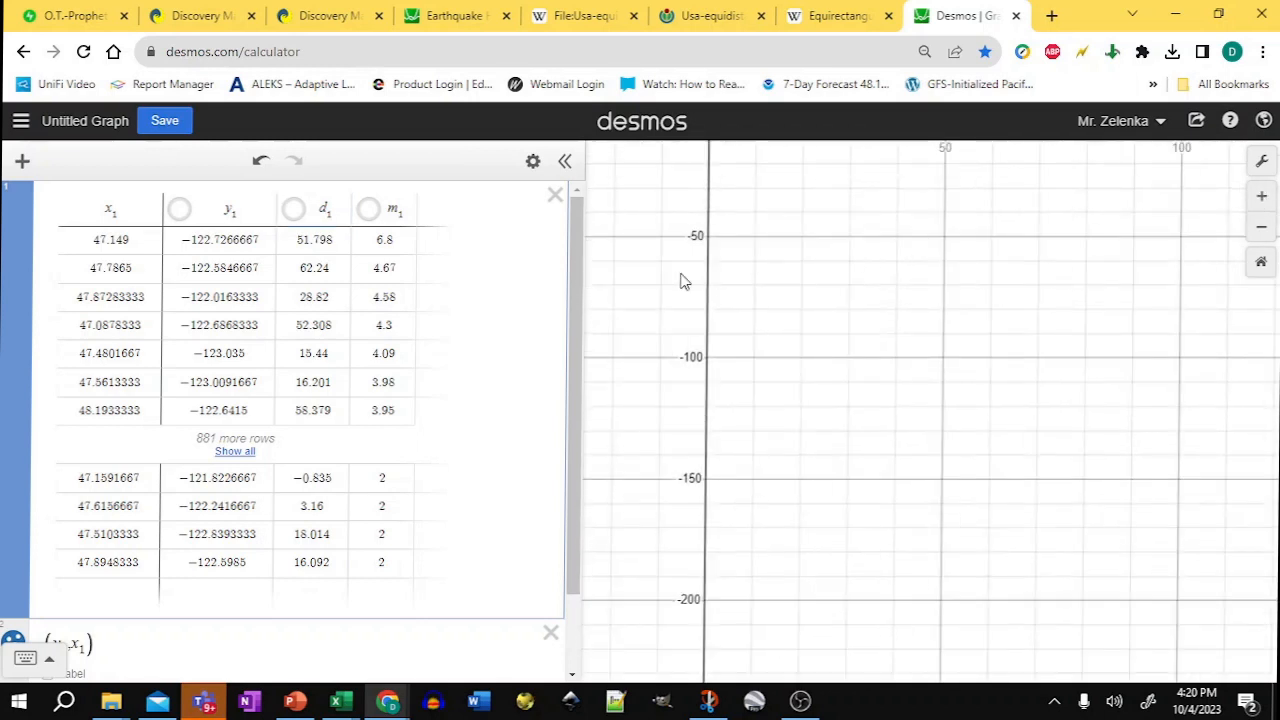
drag(680, 277, 1145, 538)
drag(774, 349, 1026, 415)
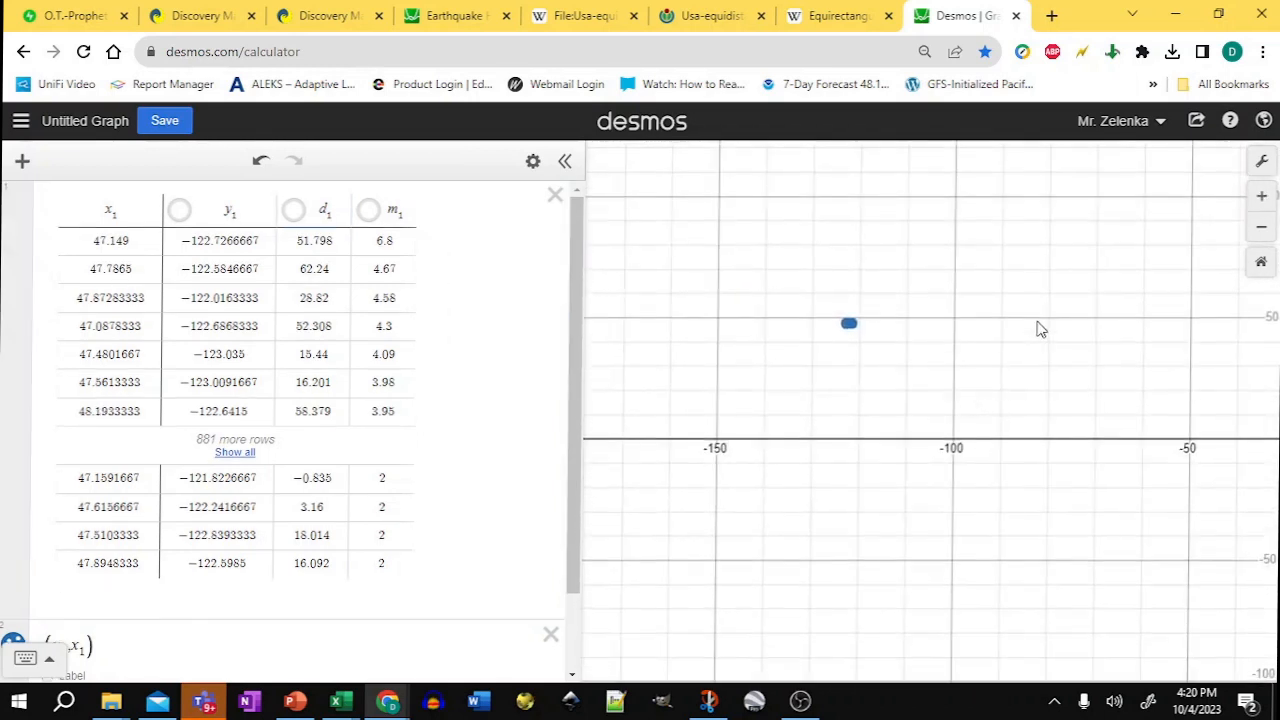
click(1264, 196)
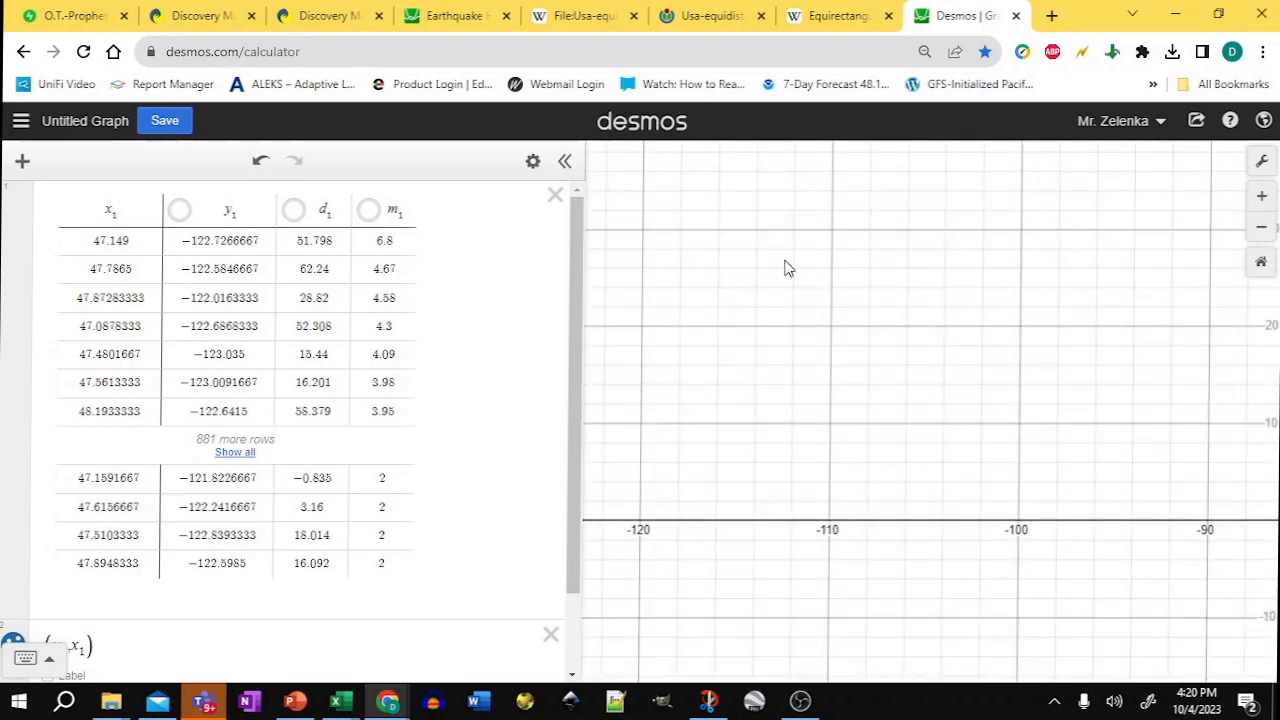
drag(786, 266, 1068, 503)
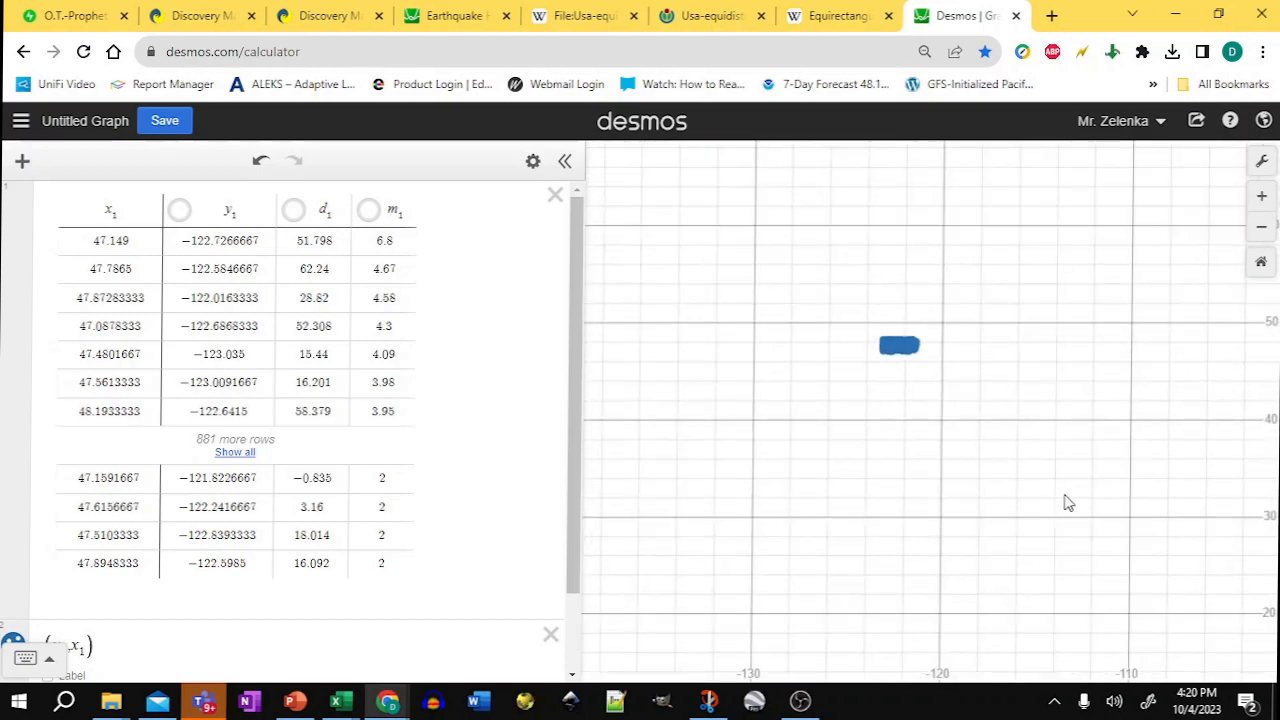
click(1261, 198)
click(1261, 162)
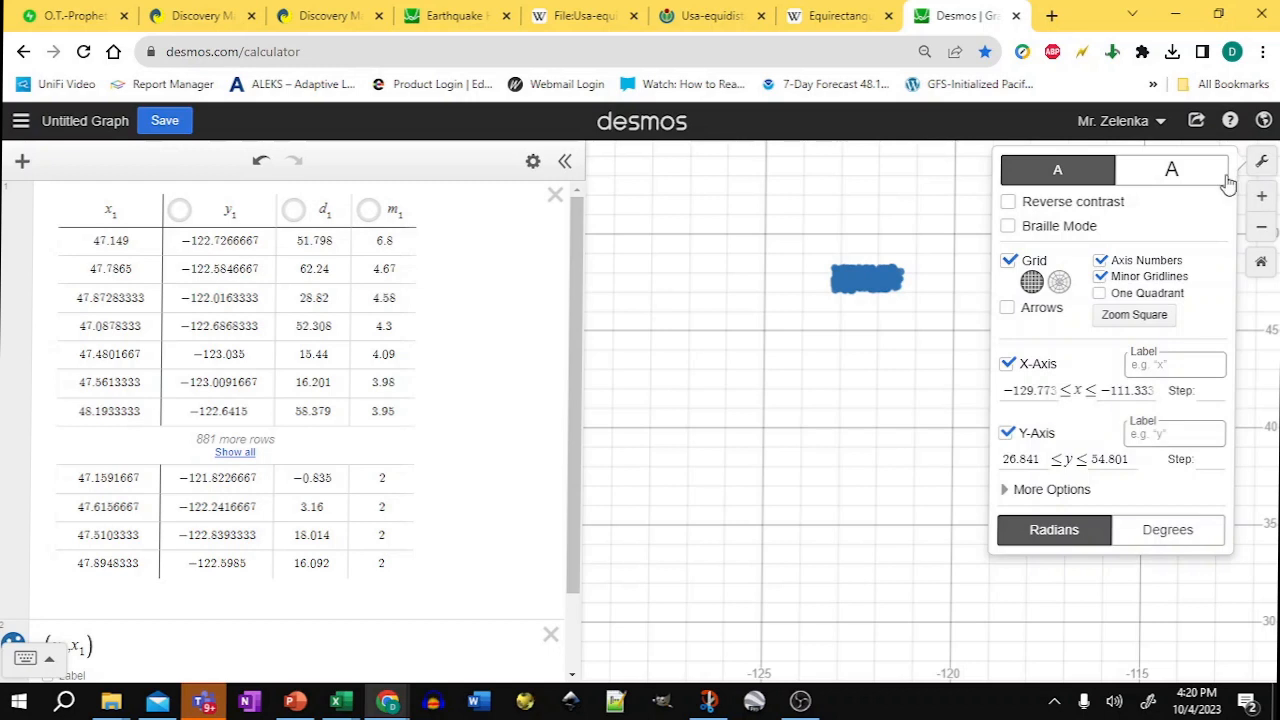
click(1125, 316)
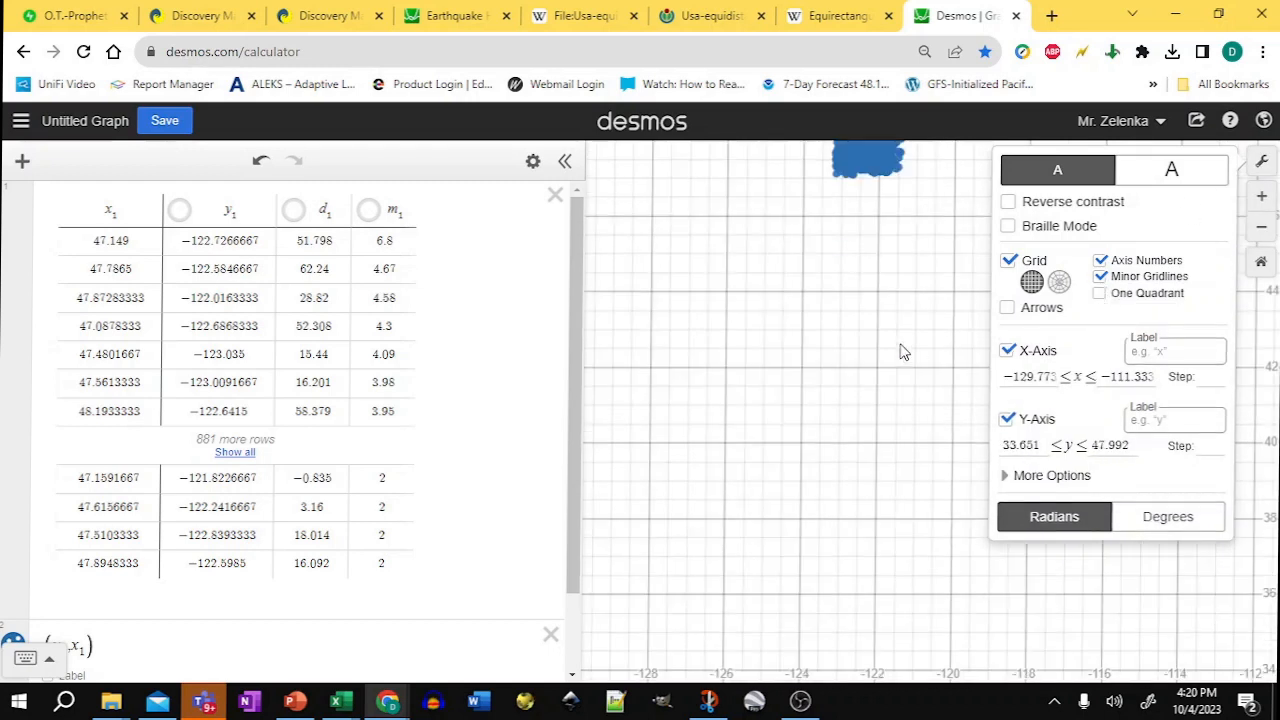
click(903, 345)
drag(903, 343, 897, 486)
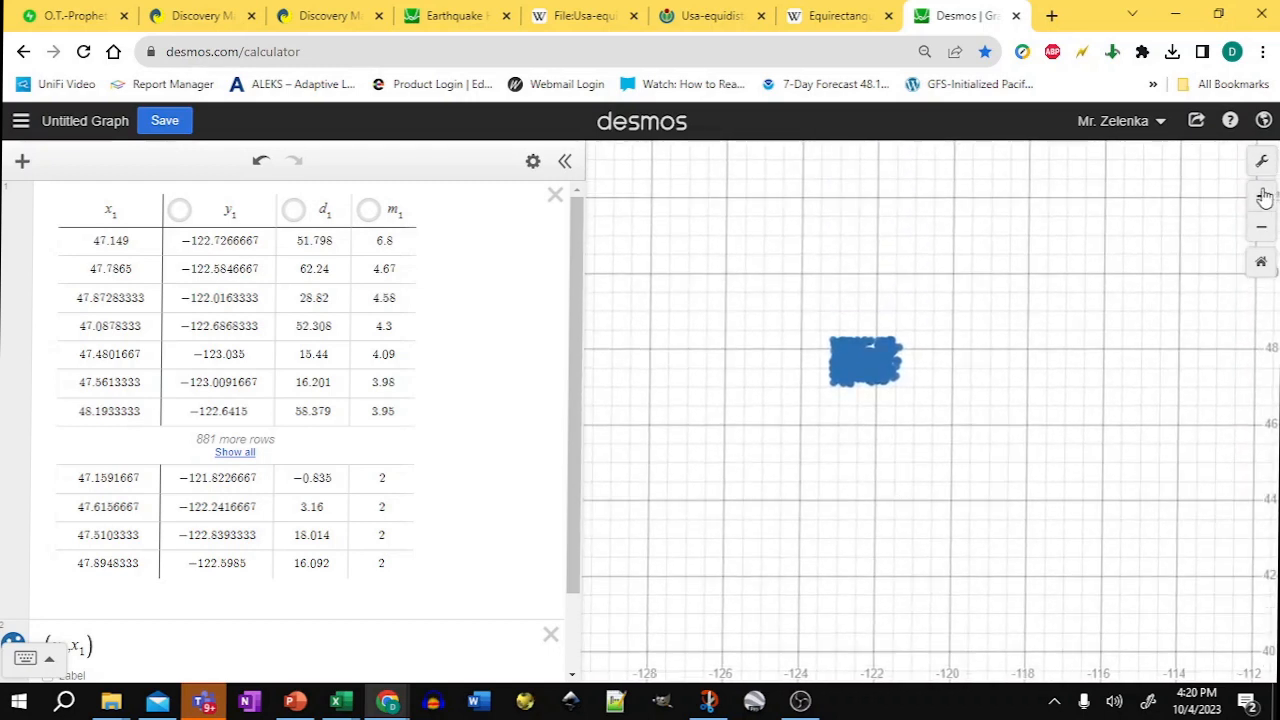
Step: Crop the Snip & Sketch screenshot of the USGS region map to the selected rectangle around Seattle
click(1261, 196)
click(1261, 196)
drag(846, 311, 1074, 429)
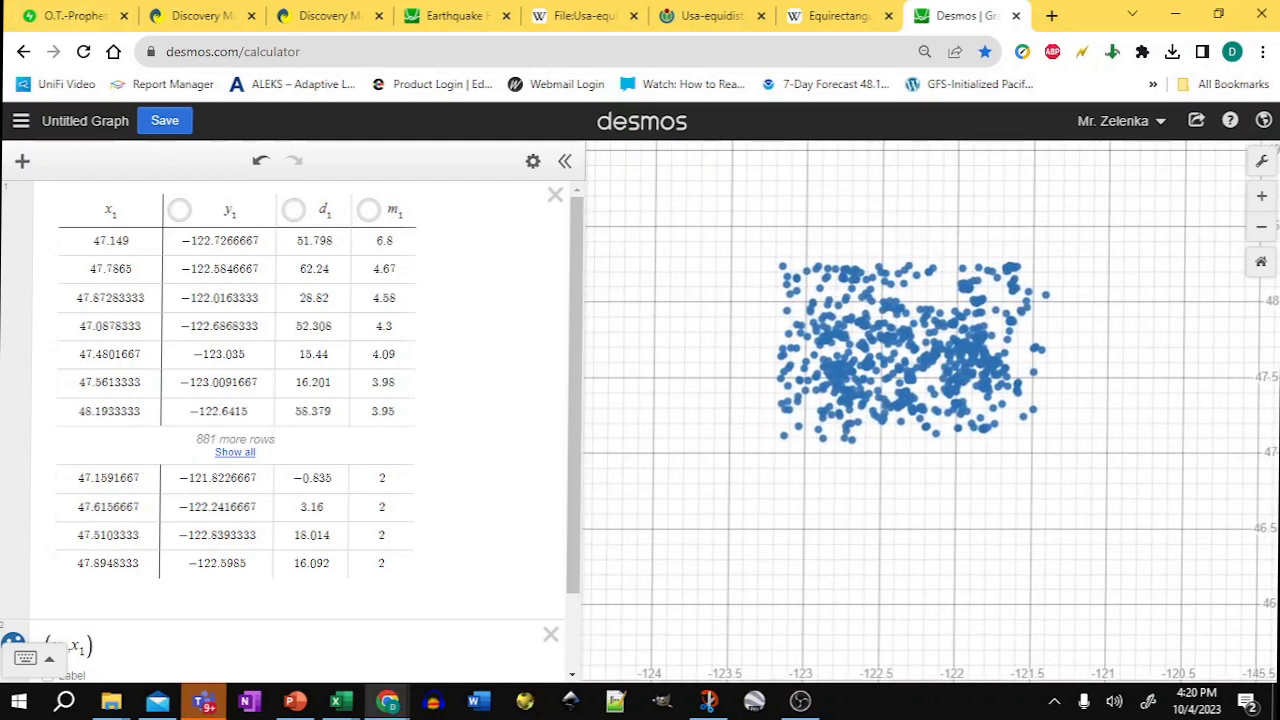
key(alt+Tab)
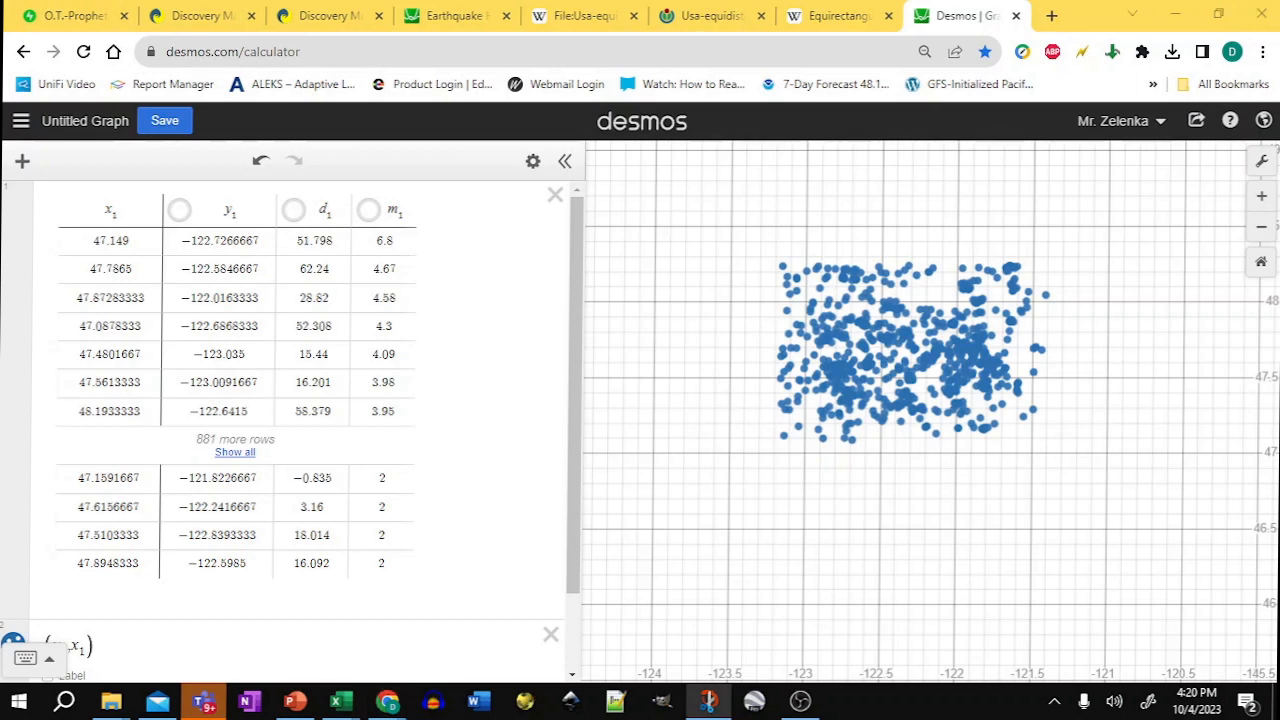
mouse_move(0, 165)
mouse_down()
mouse_move(394, 164)
mouse_move(549, 147)
mouse_up()
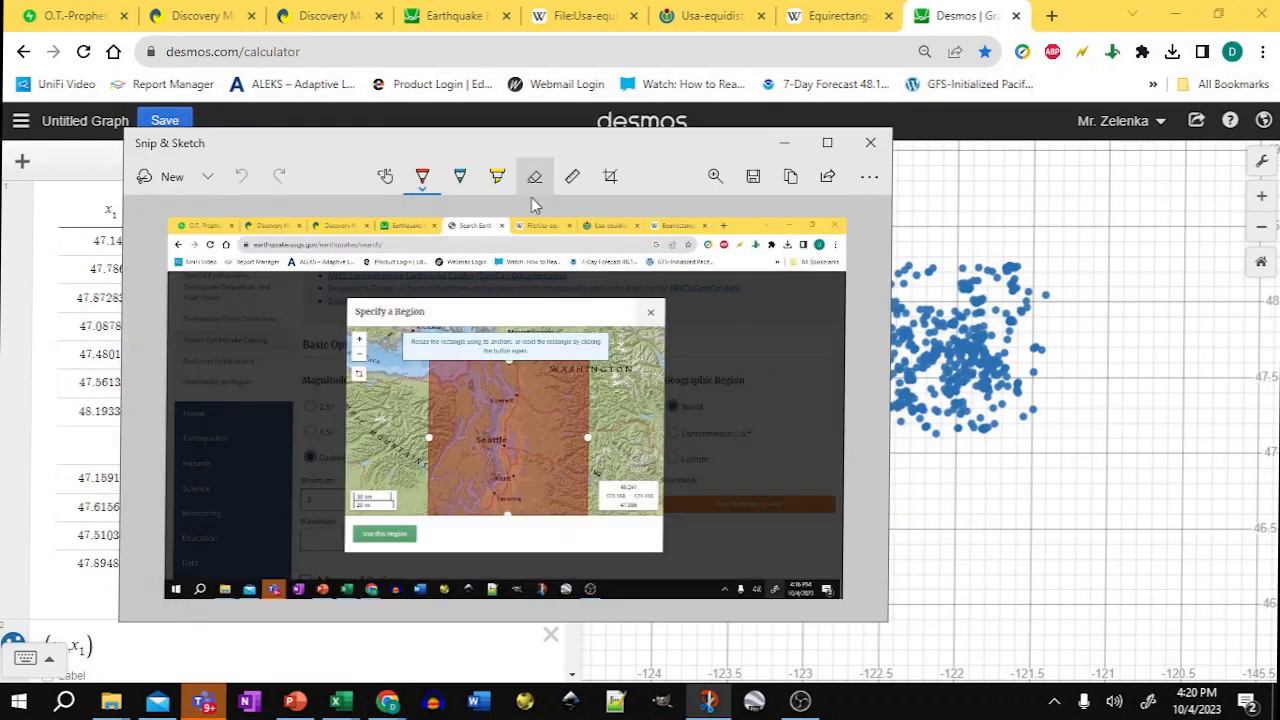
click(610, 176)
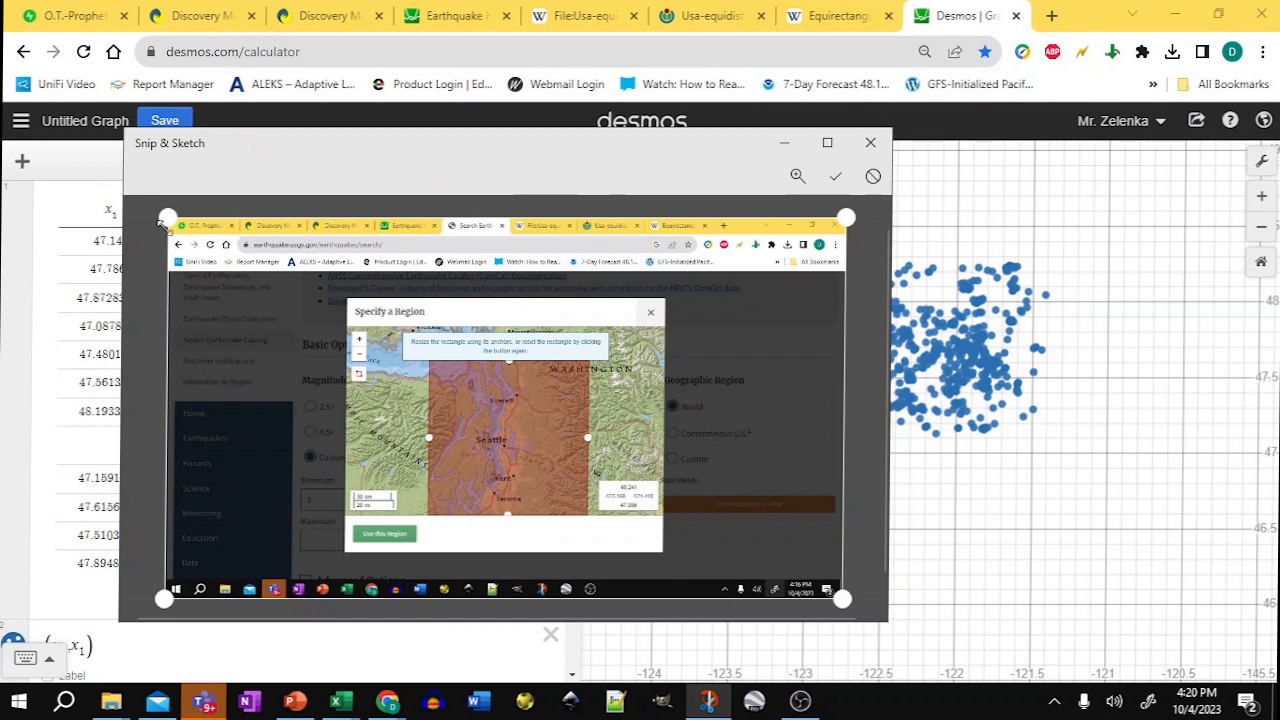
drag(163, 218, 426, 359)
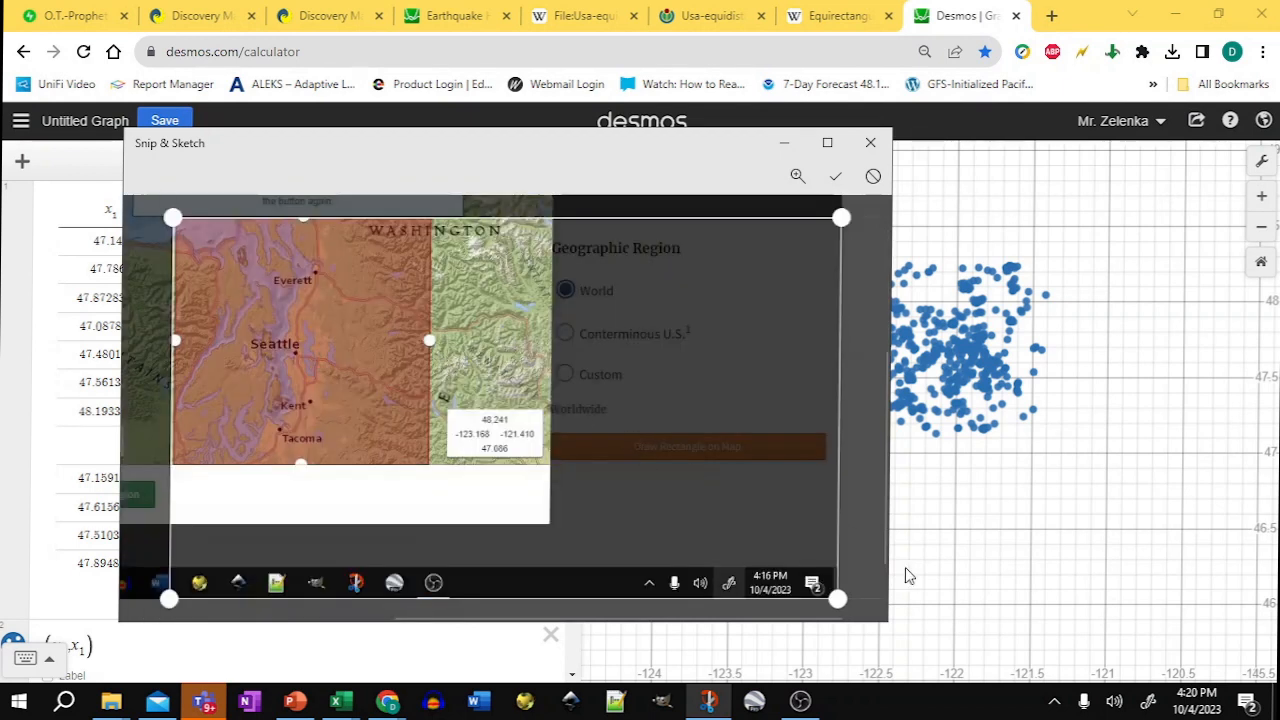
mouse_move(838, 599)
mouse_down()
mouse_move(757, 517)
mouse_move(443, 446)
mouse_move(434, 463)
mouse_up()
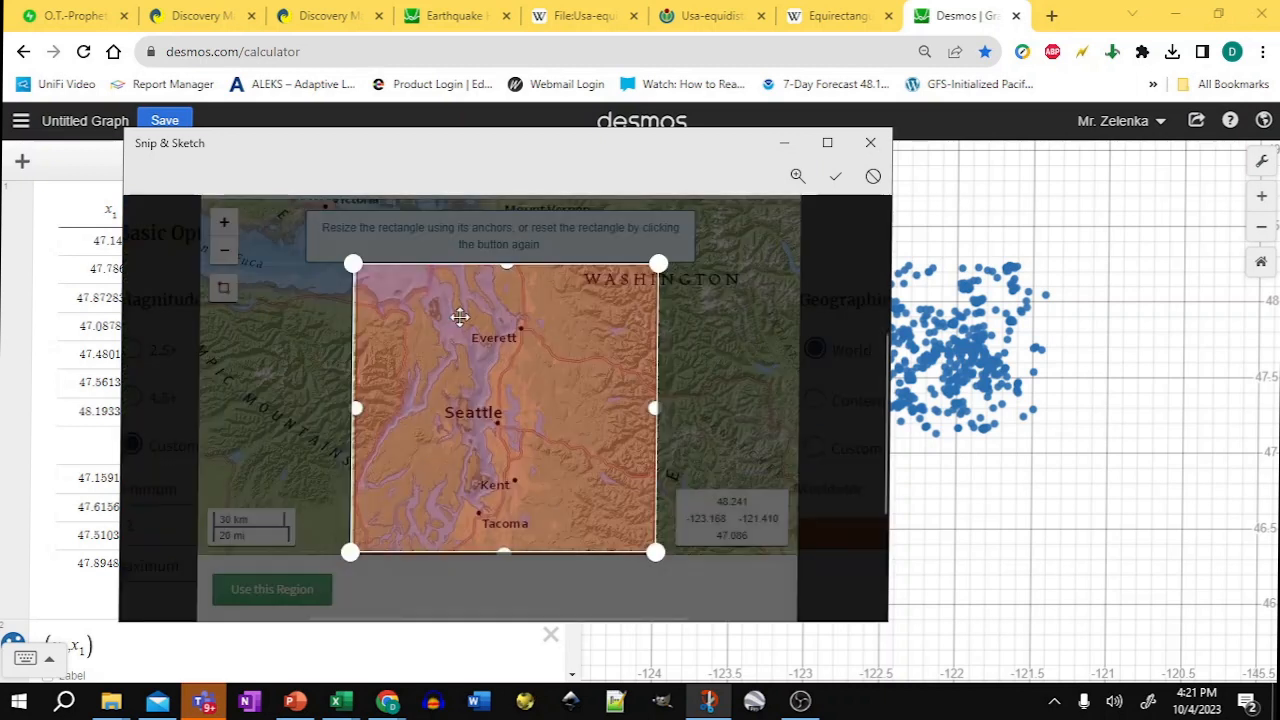
Step: Browse the open reference tabs showing the USA equidistant and equirectangular projection maps
click(586, 16)
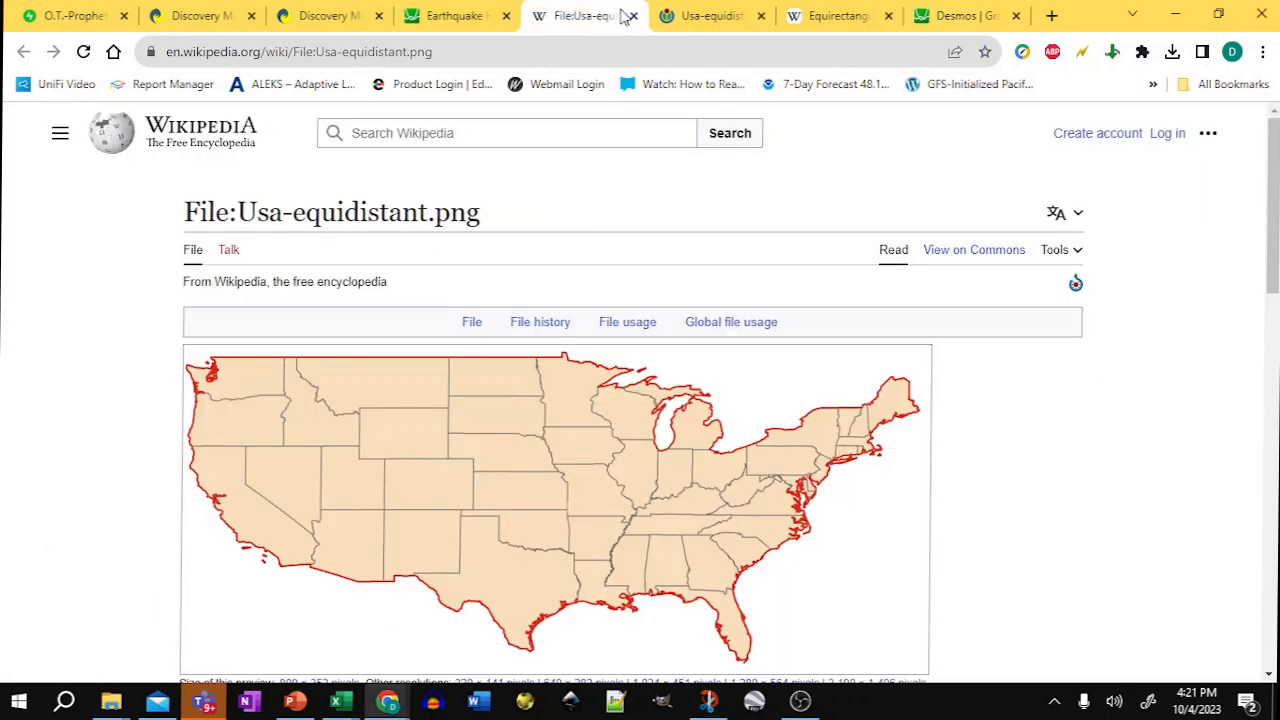
click(705, 16)
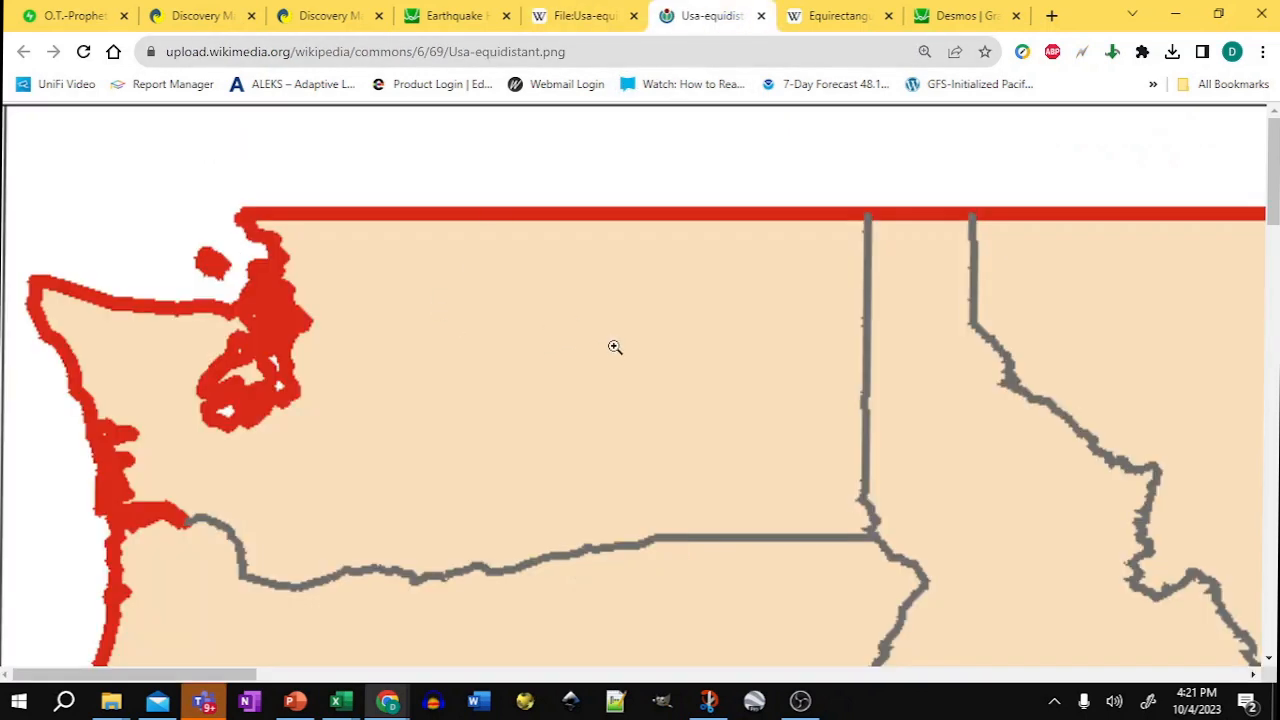
scroll(614, 347, down, 8)
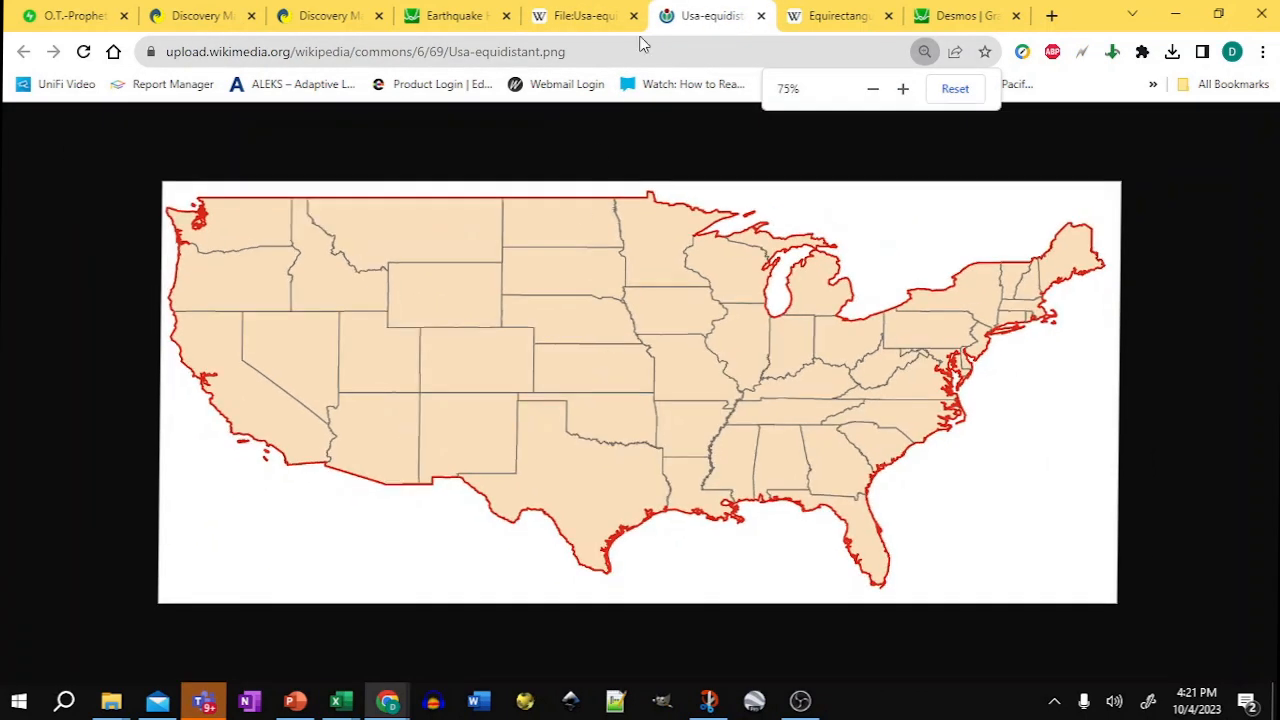
click(574, 14)
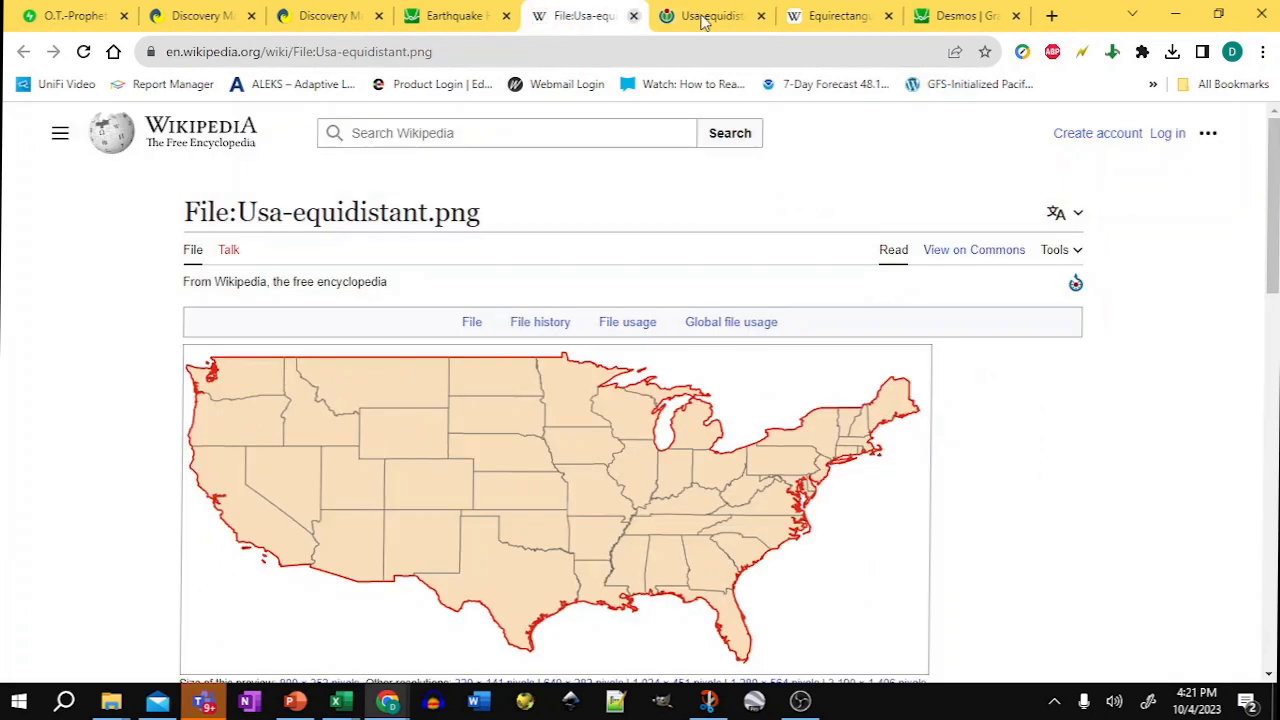
click(831, 17)
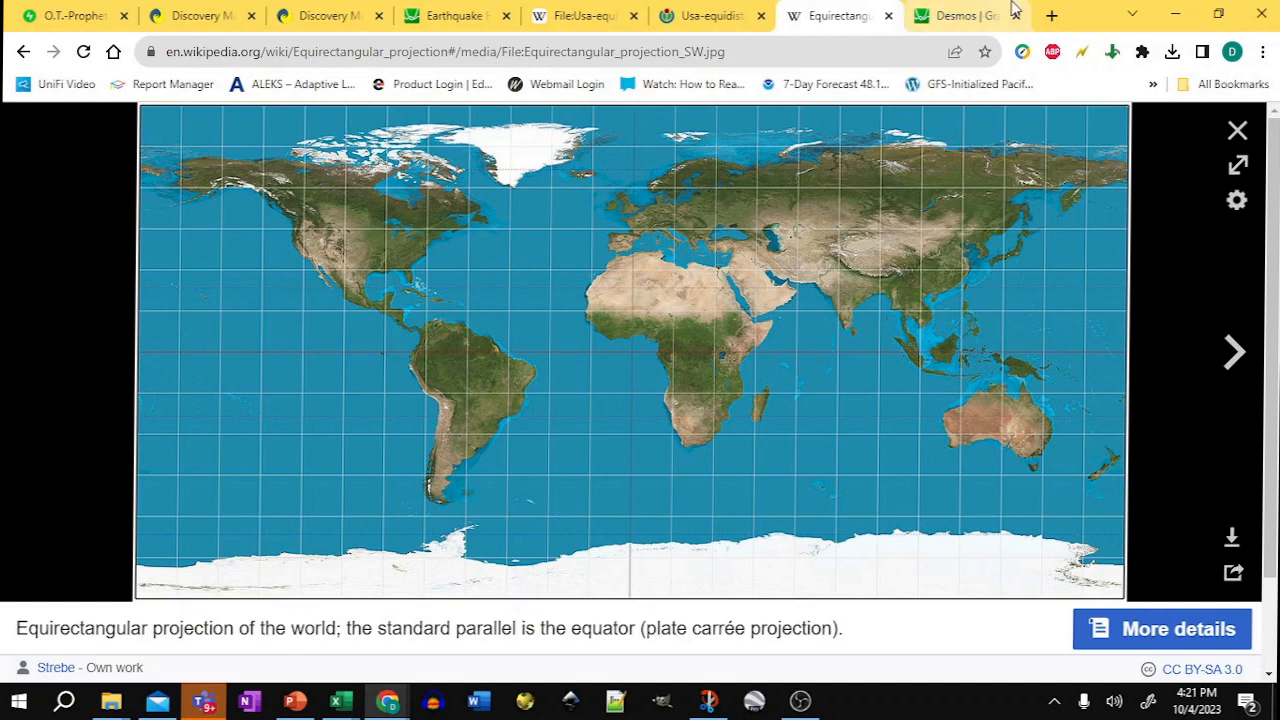
click(972, 18)
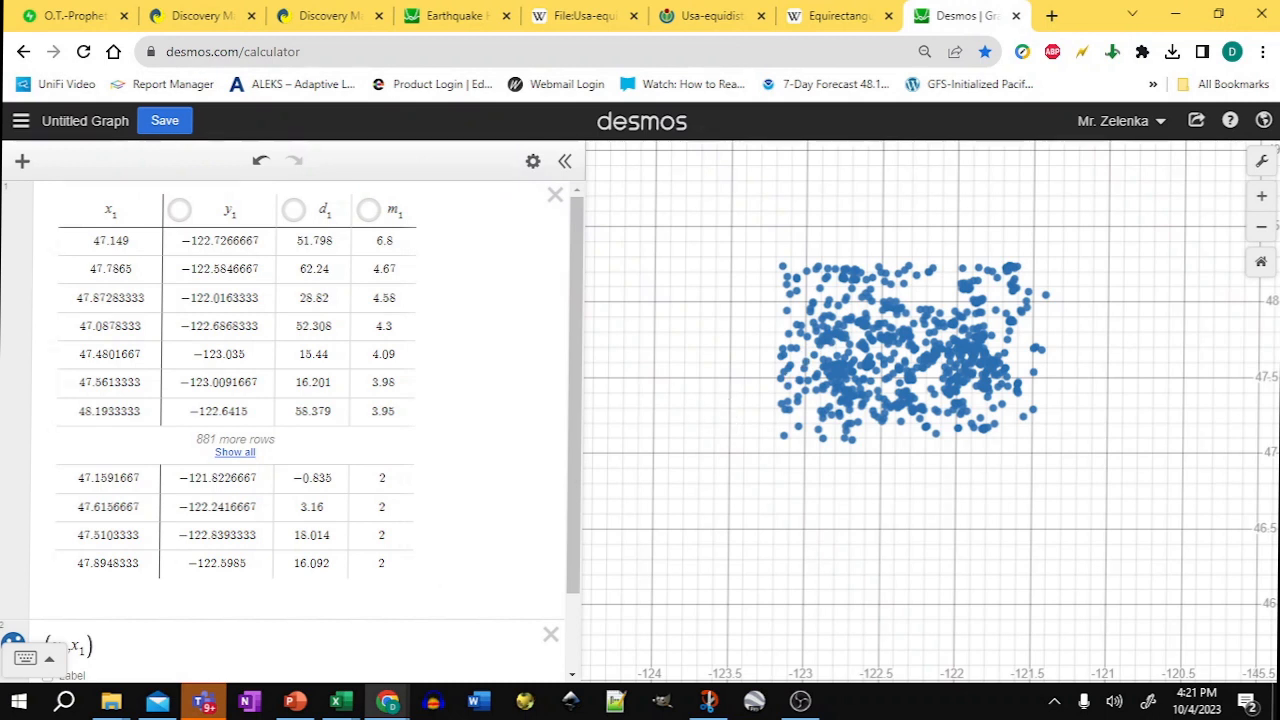
Step: Apply the crop and save the snip as seattle-area-quakes.jpg
key(alt+Tab)
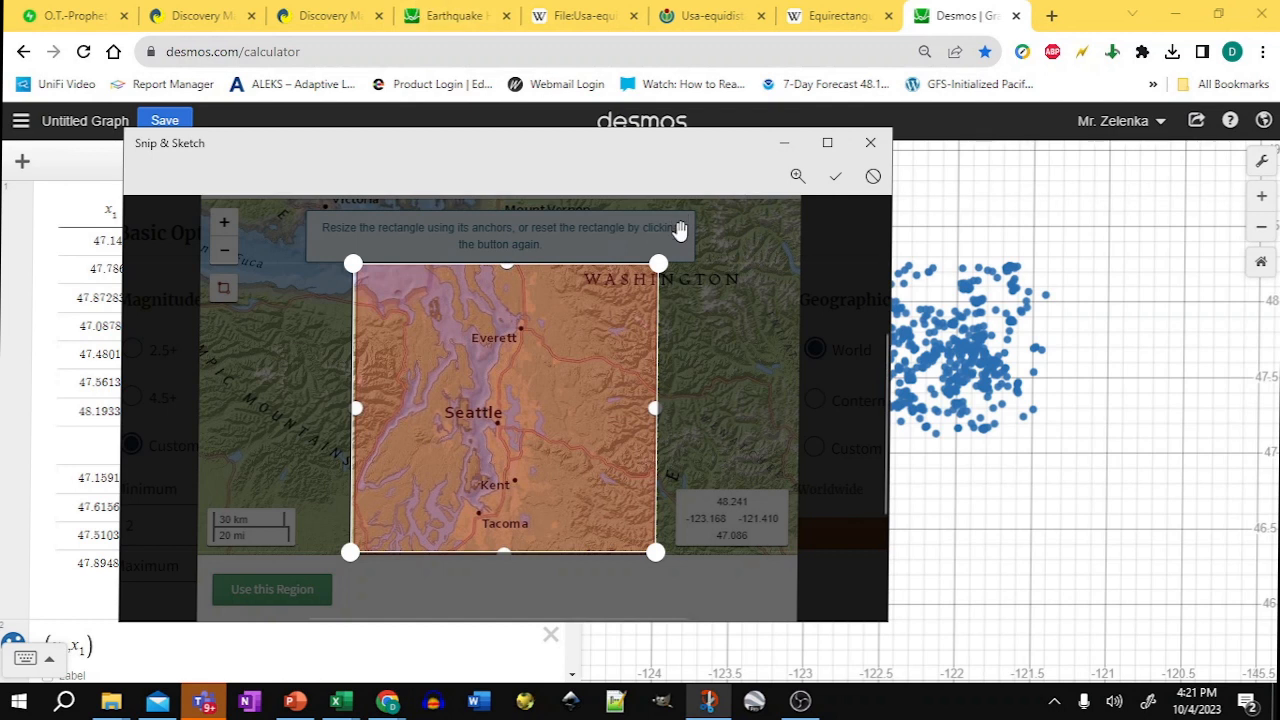
click(835, 177)
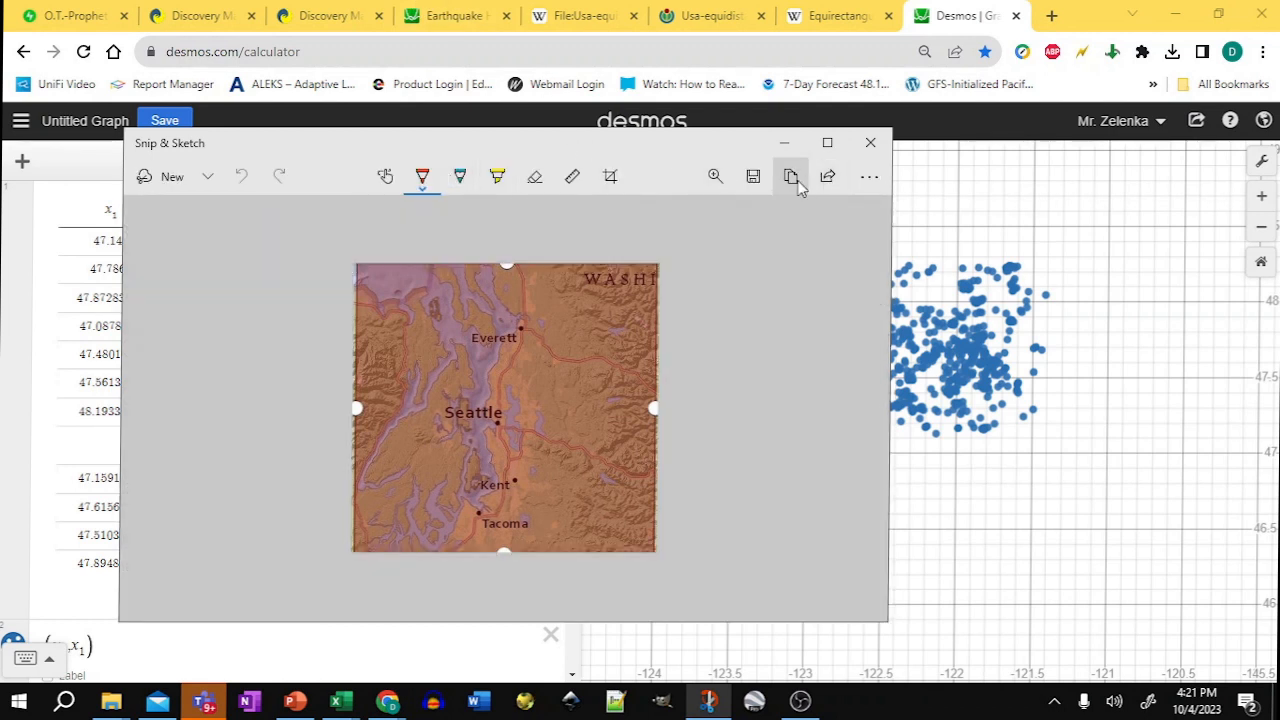
click(753, 177)
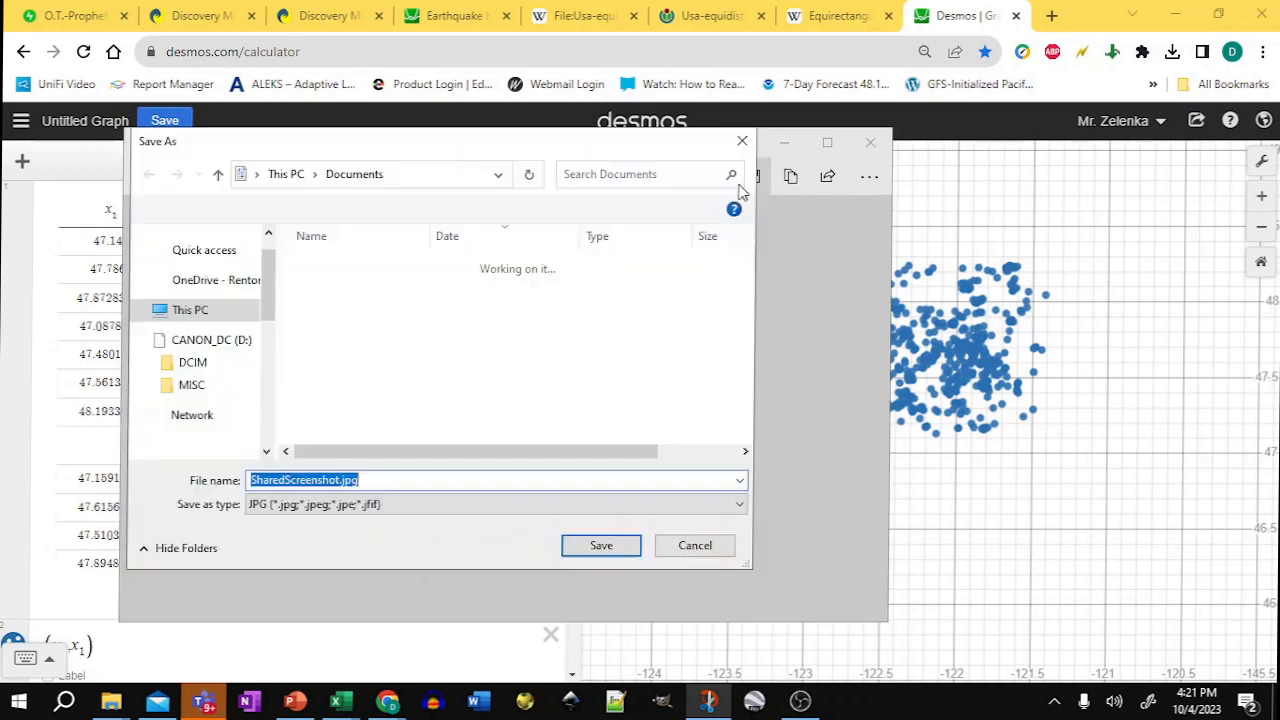
text(seattle-area-quakes)
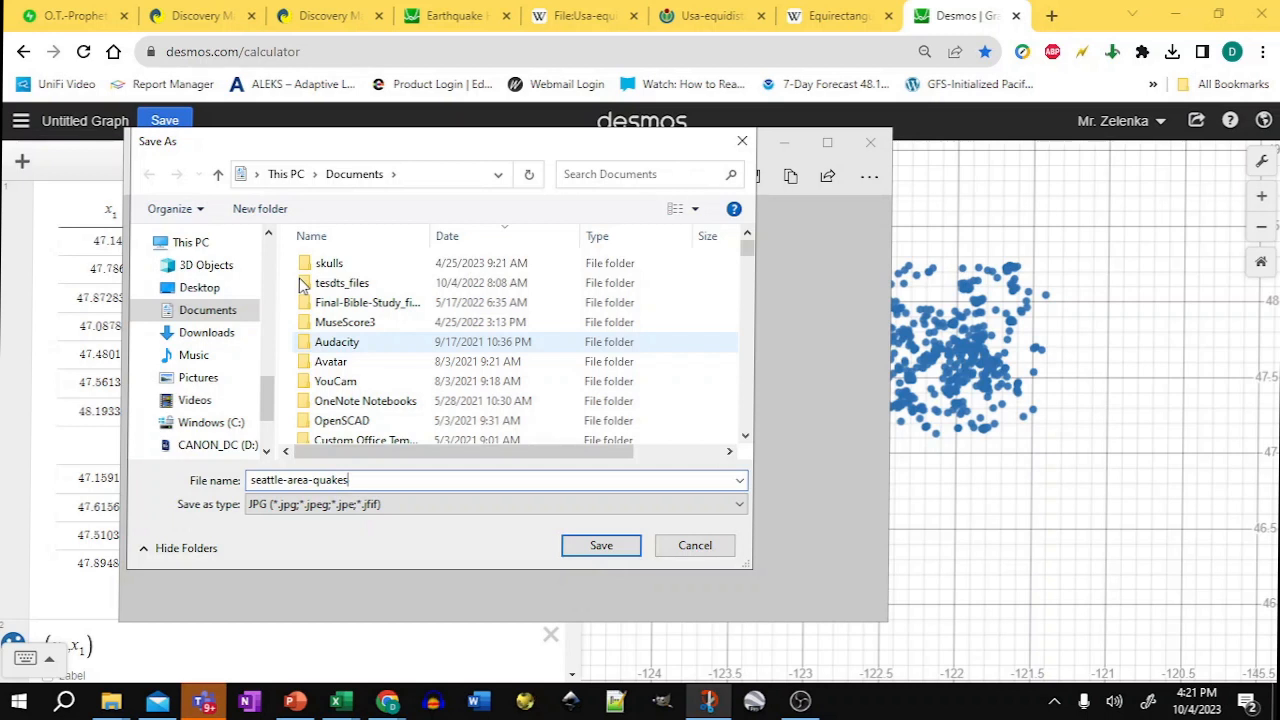
click(604, 547)
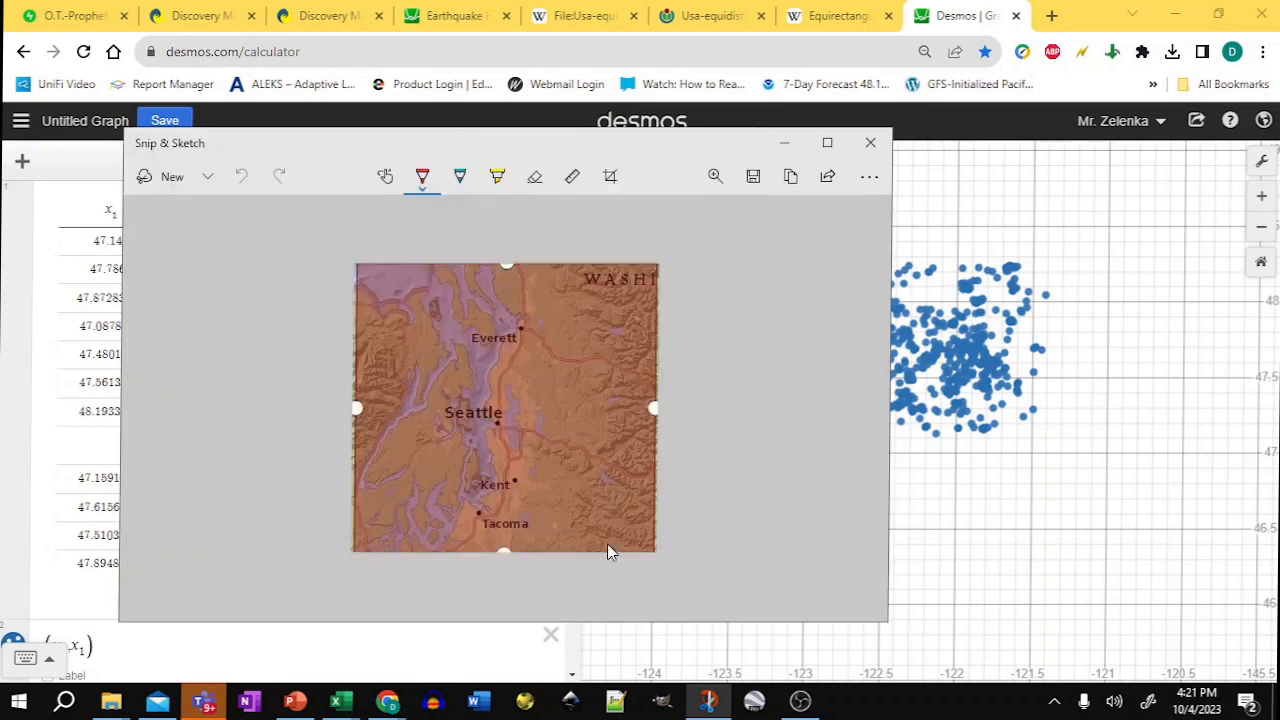
Step: Add the seattle-area-quakes.jpg image to the graph as a new image item
click(962, 25)
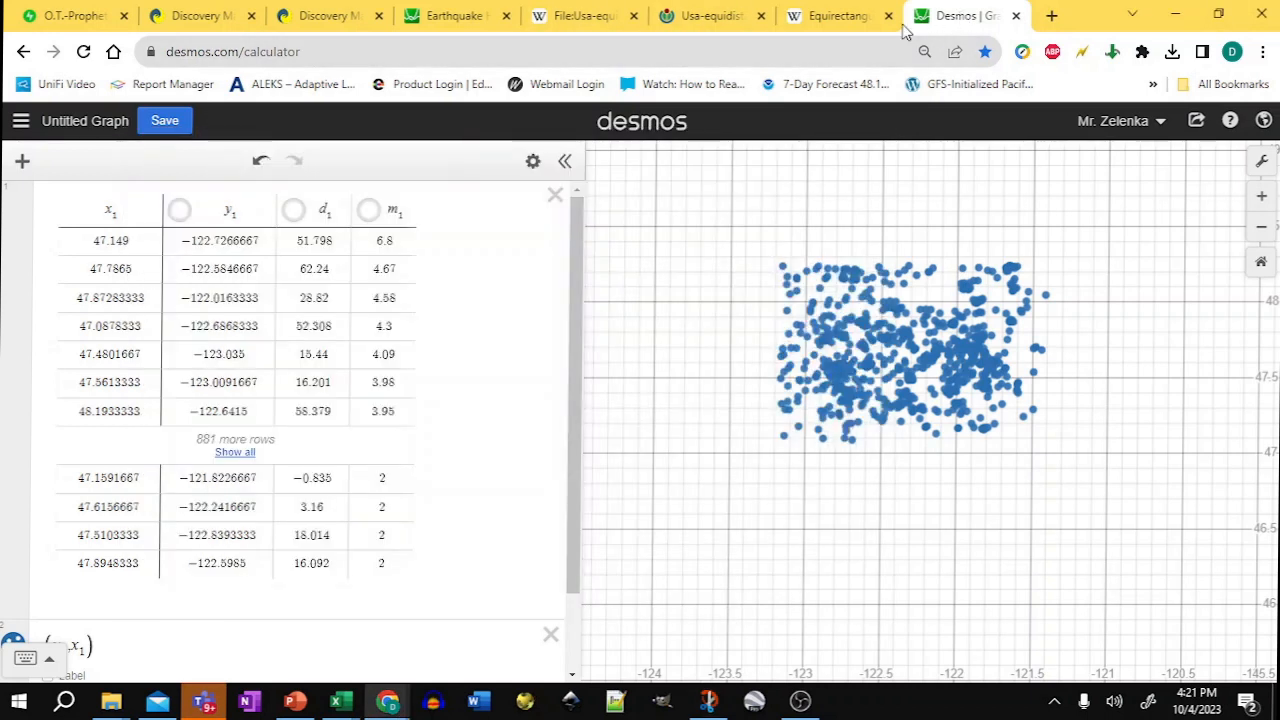
scroll(306, 507, down, 2)
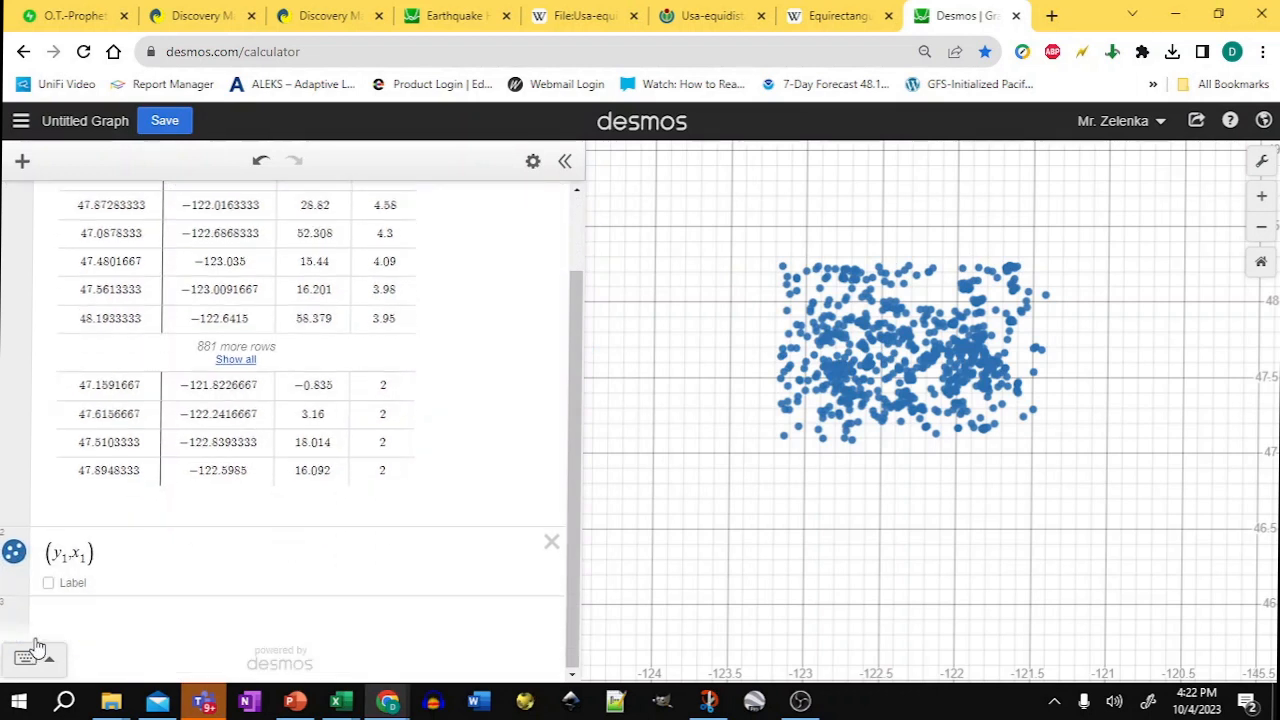
click(86, 626)
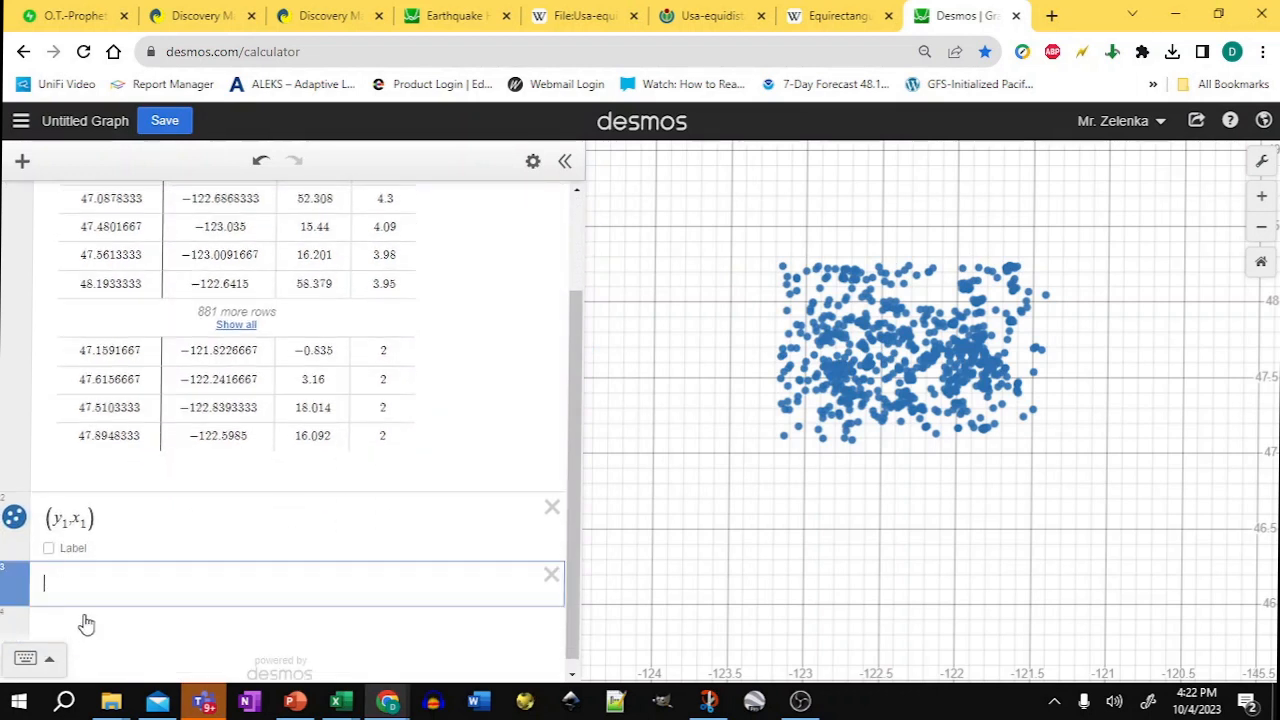
click(22, 160)
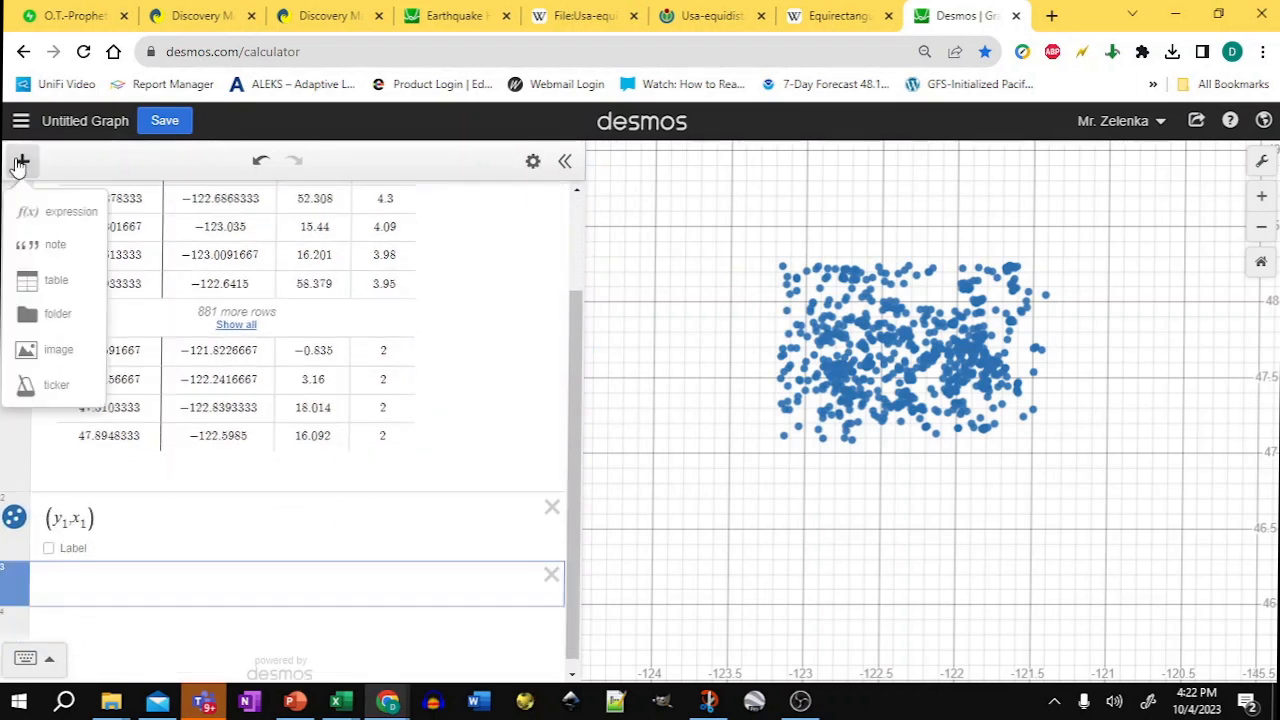
click(75, 352)
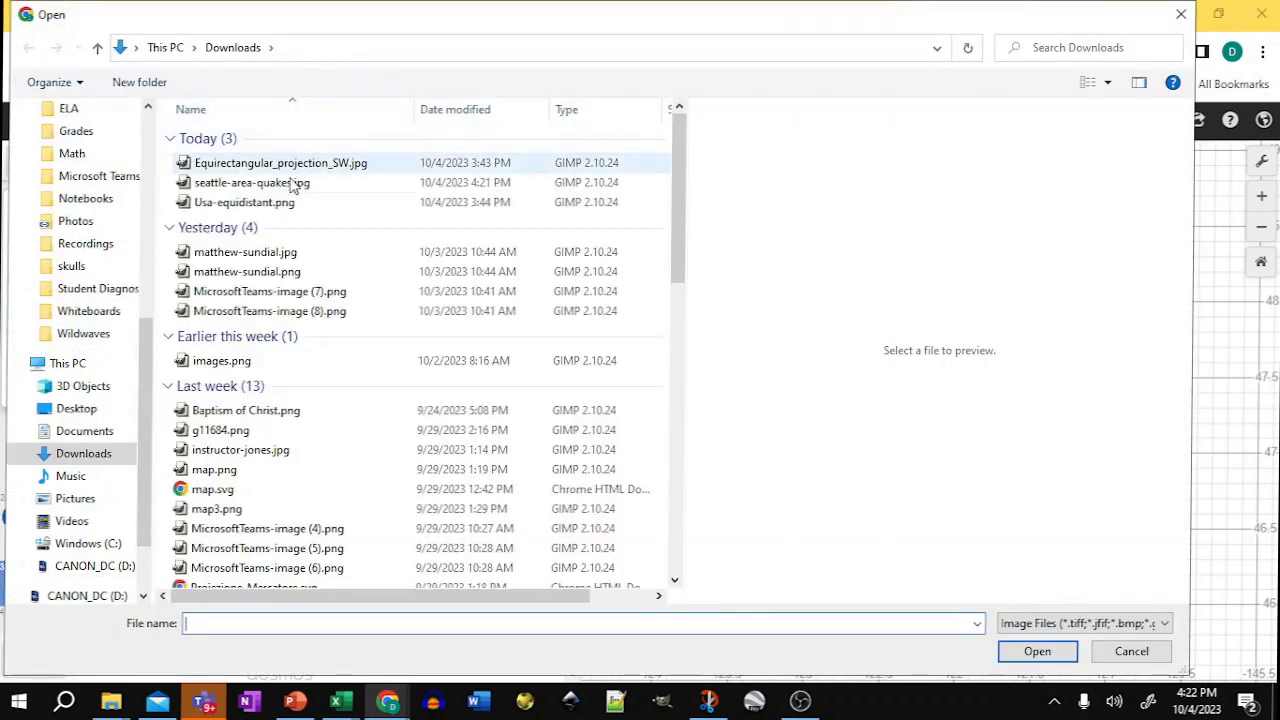
click(297, 183)
click(1046, 655)
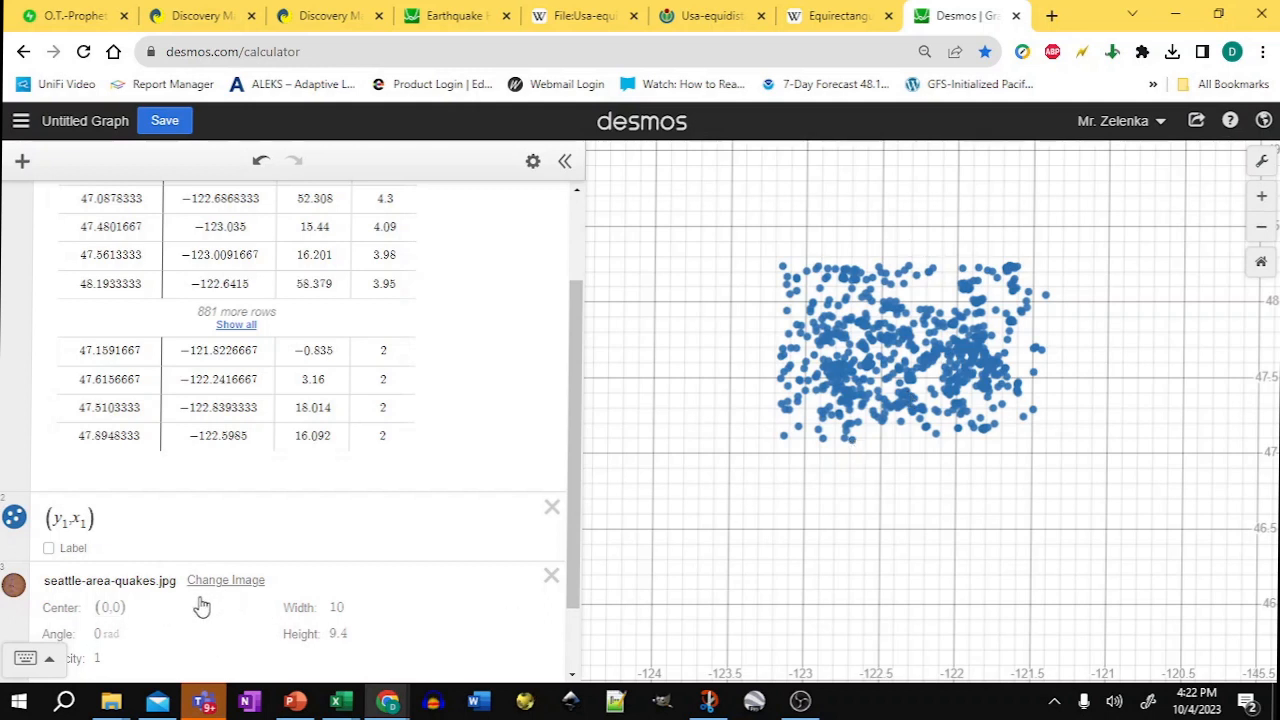
Step: Check the region's corner coordinates in the snip and set the image's center to (-122, 47.5)
key(alt+Tab)
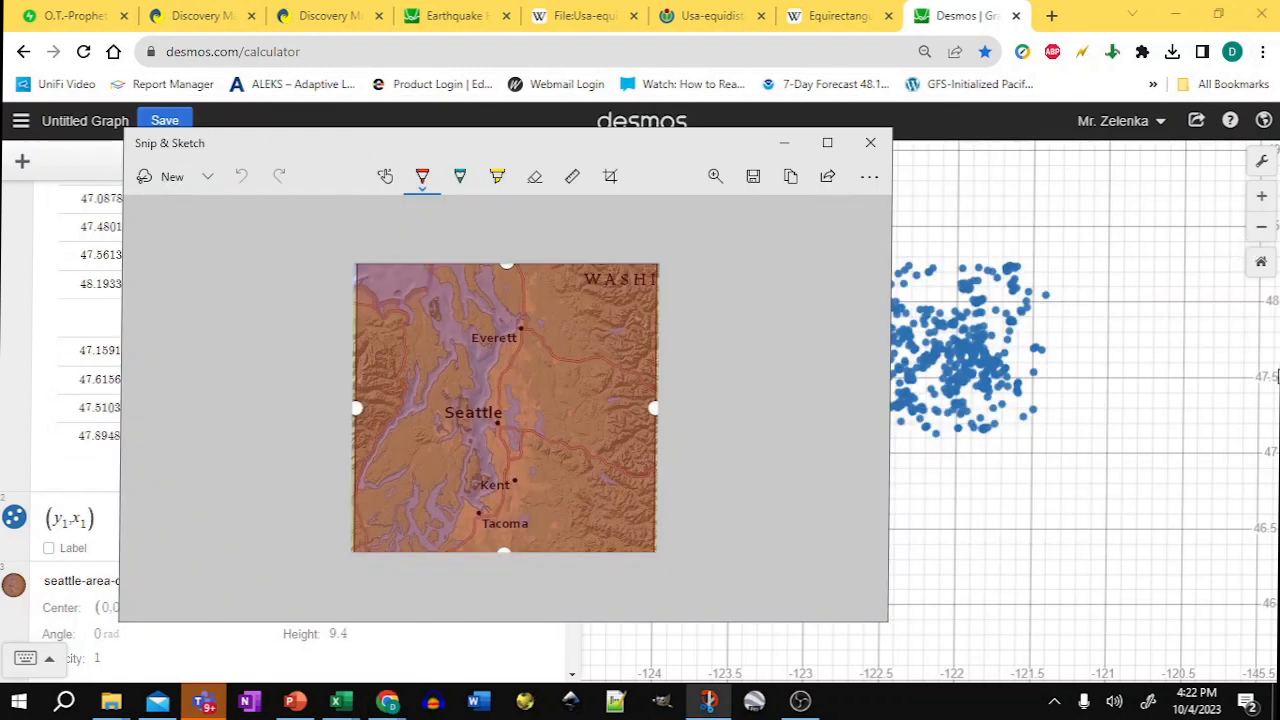
click(610, 177)
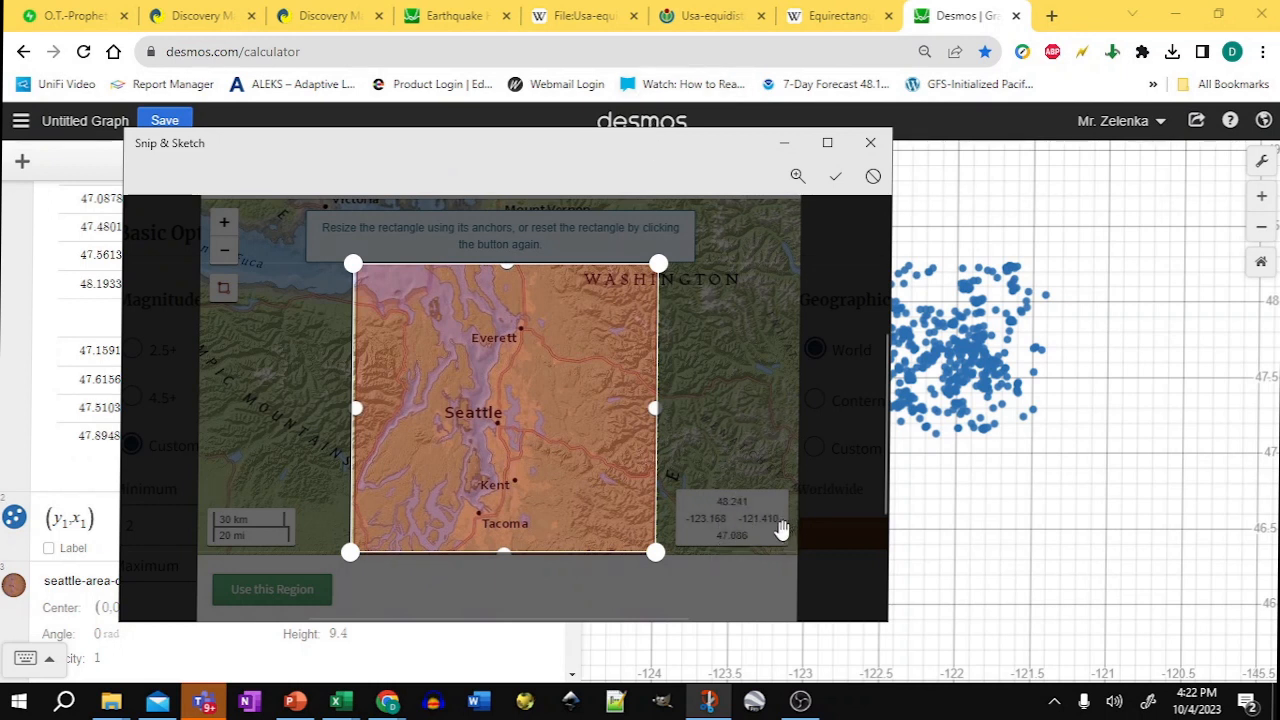
key(alt+Tab)
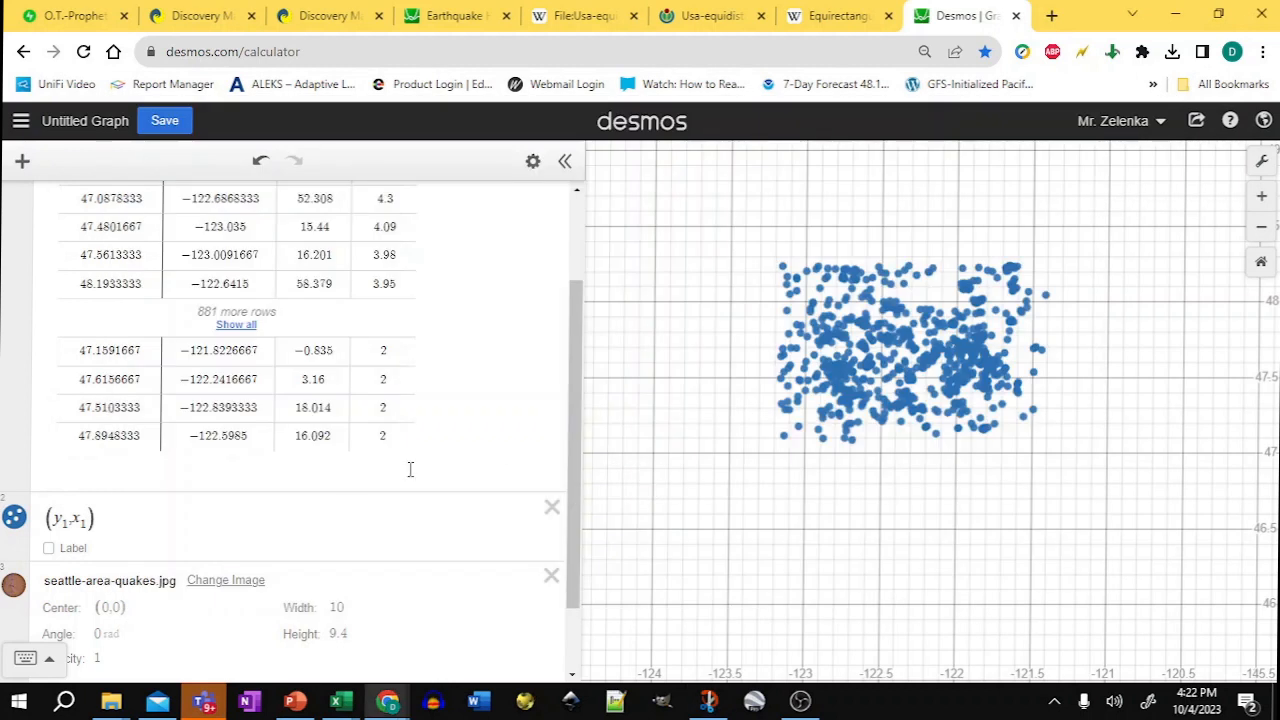
click(340, 641)
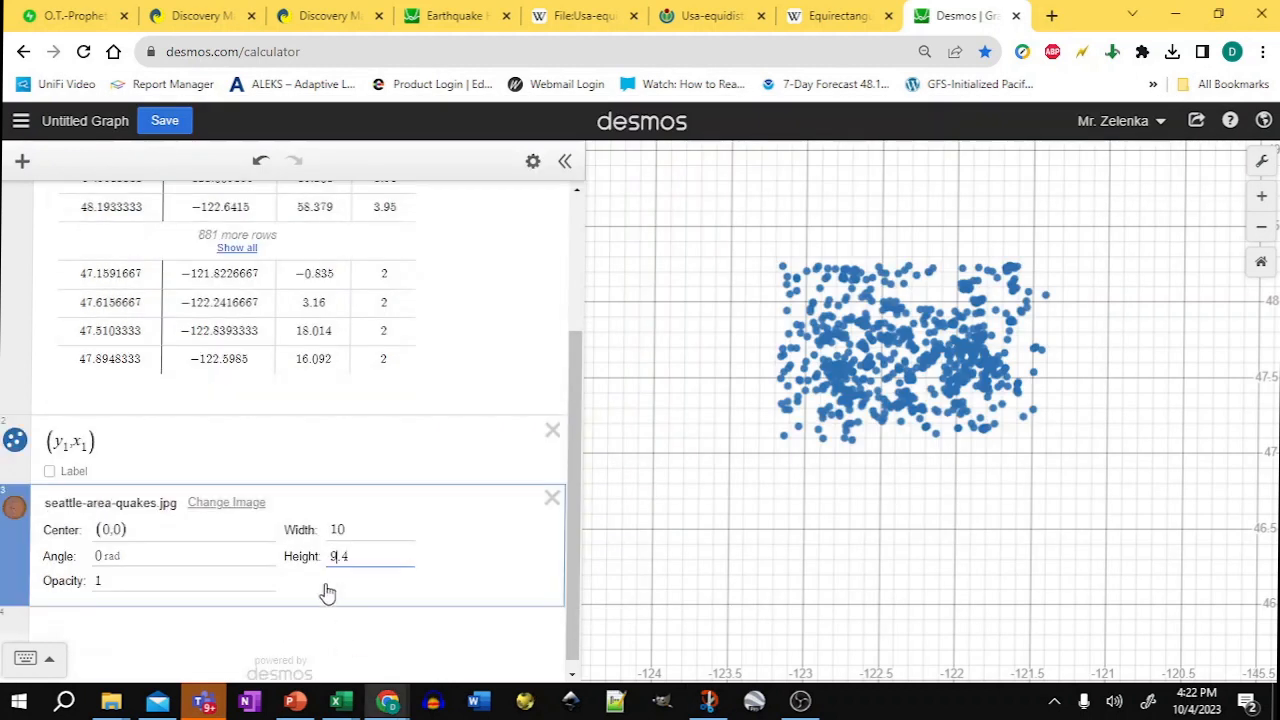
click(114, 530)
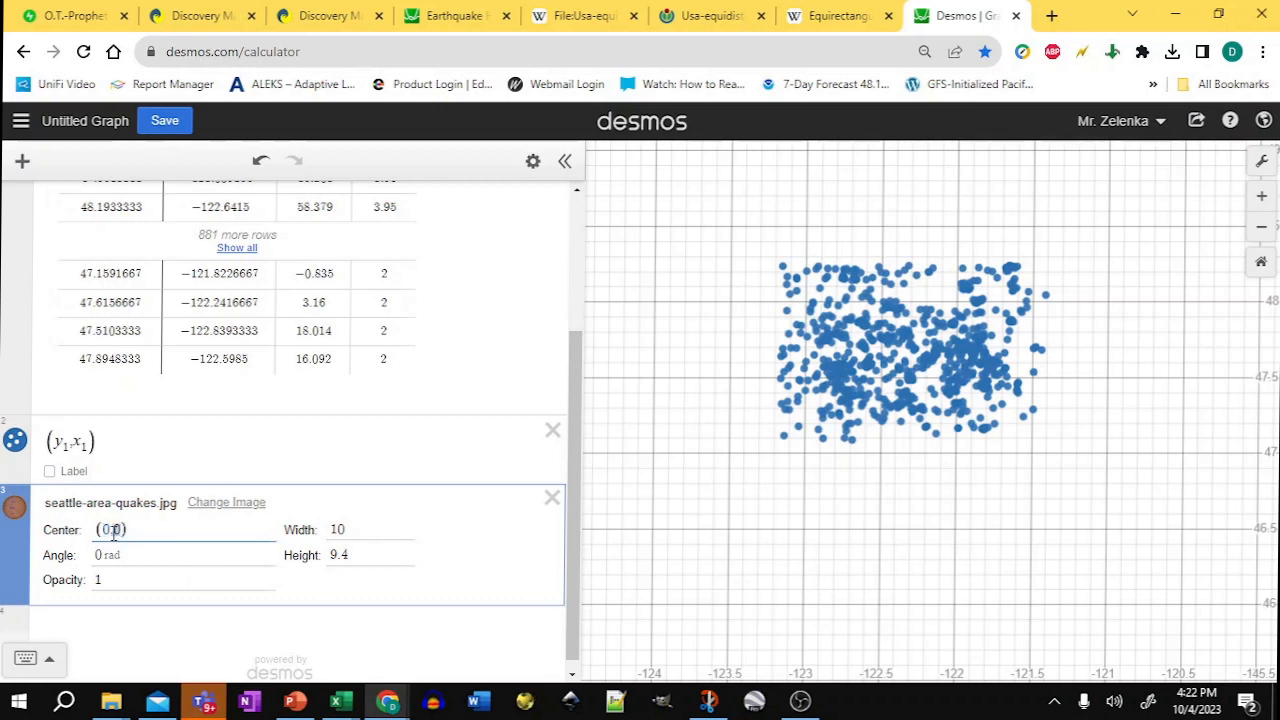
text(4)
text(,4)
key(alt+Tab)
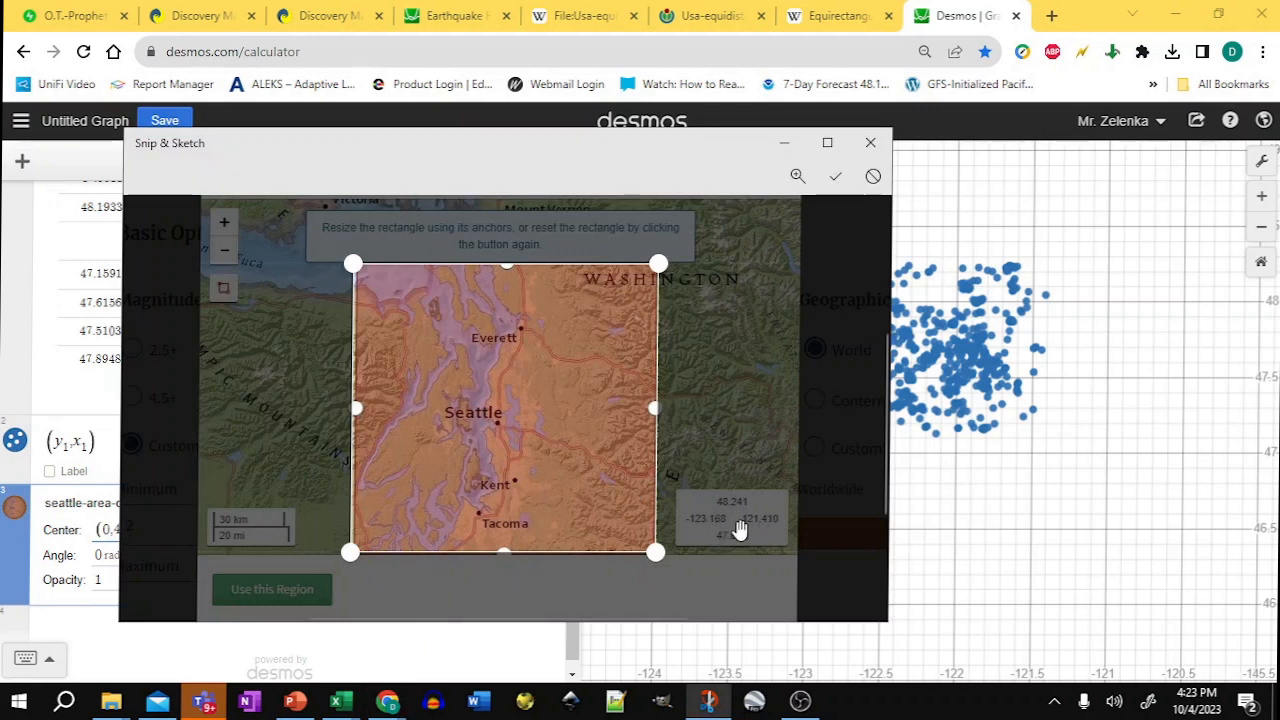
key(alt+Tab)
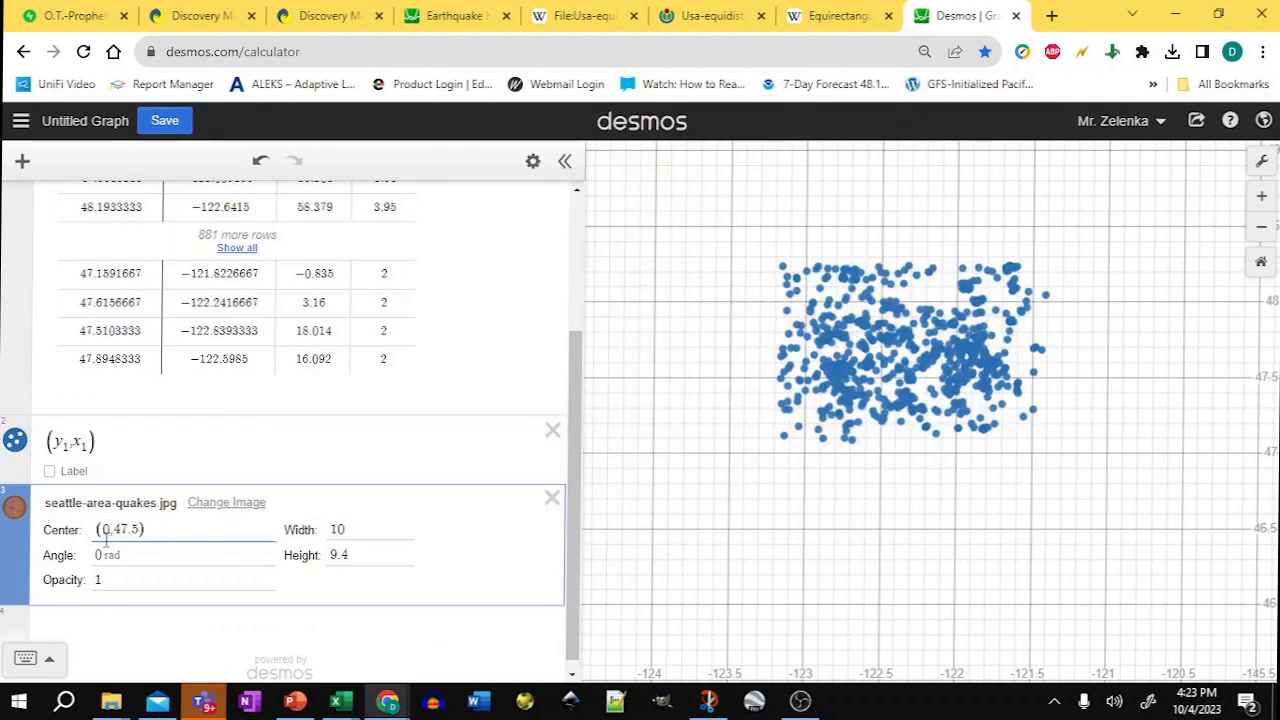
drag(110, 528, 103, 528)
text(-1)
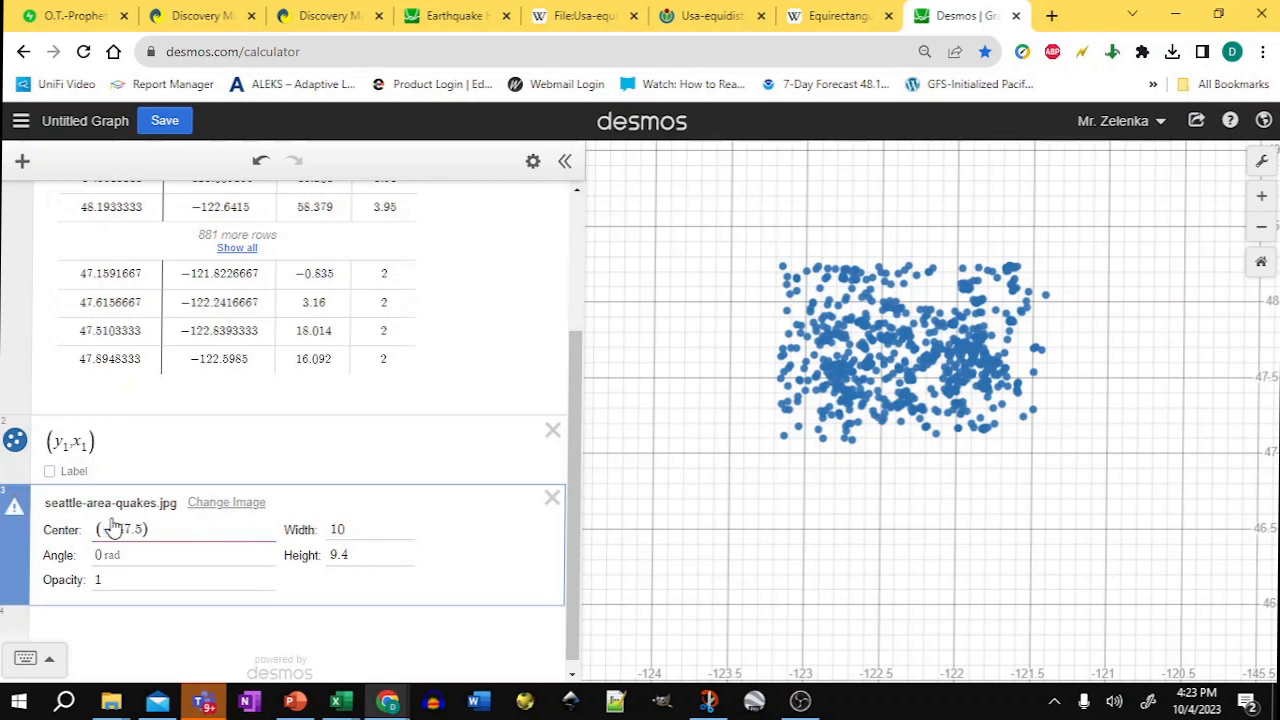
text(22)
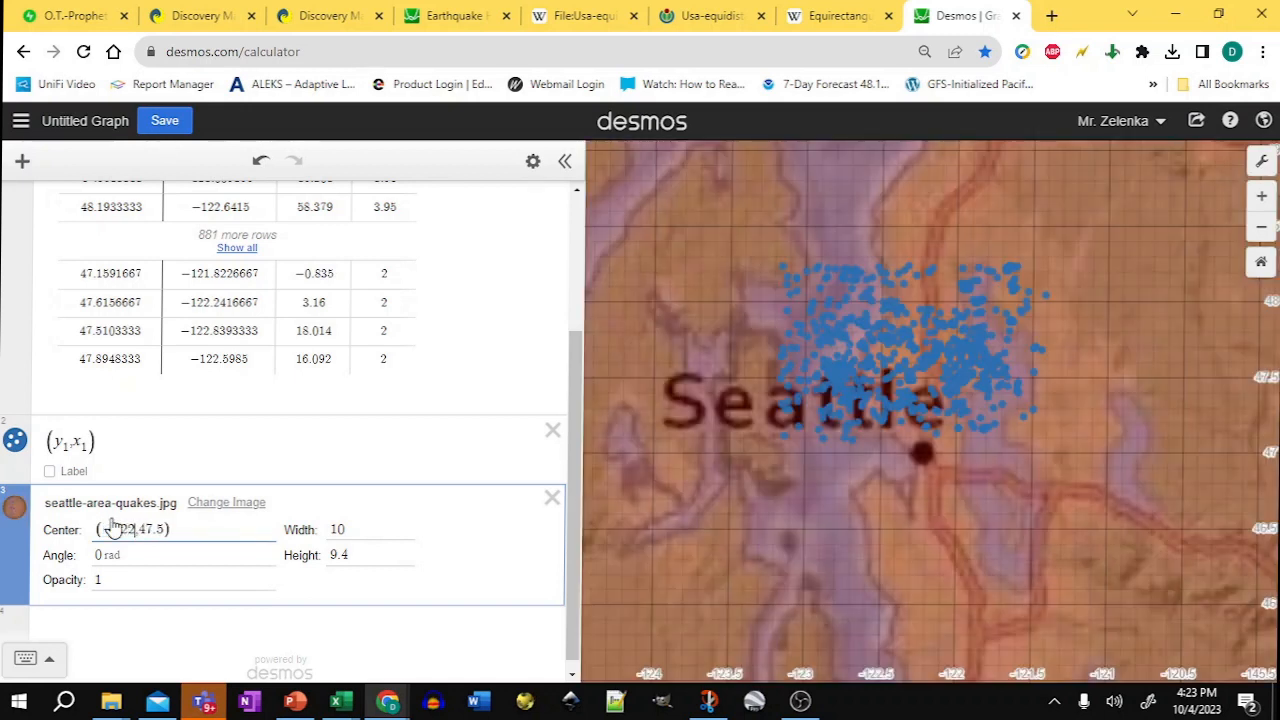
Step: Resize the image to about 2.07 wide by 1.942 high so it covers the earthquake points
click(1263, 230)
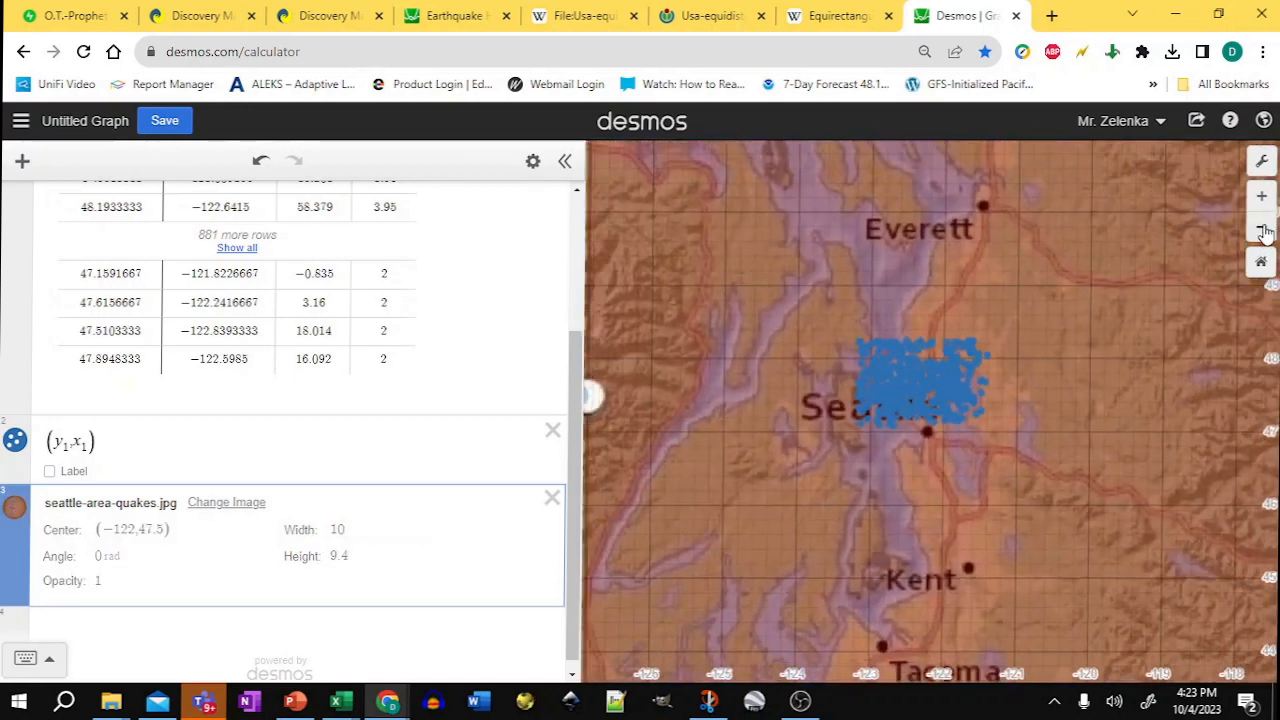
click(1263, 230)
drag(757, 222, 907, 358)
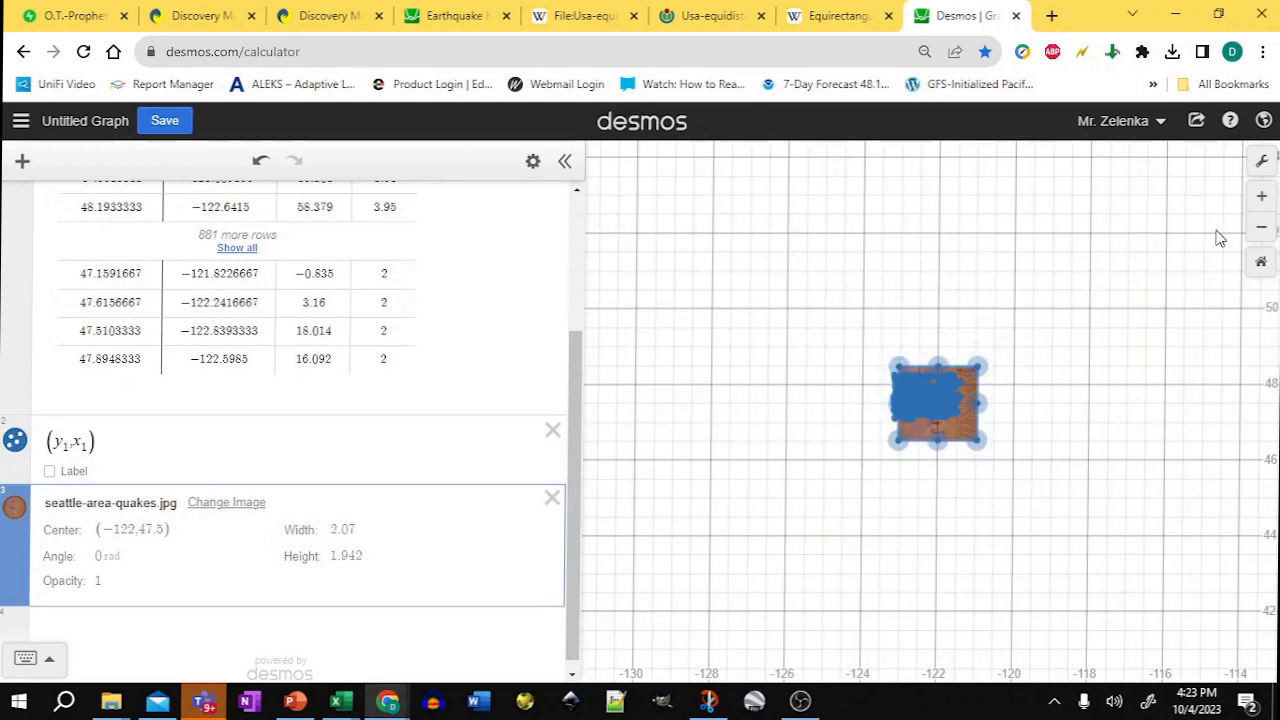
click(1262, 197)
click(1262, 197)
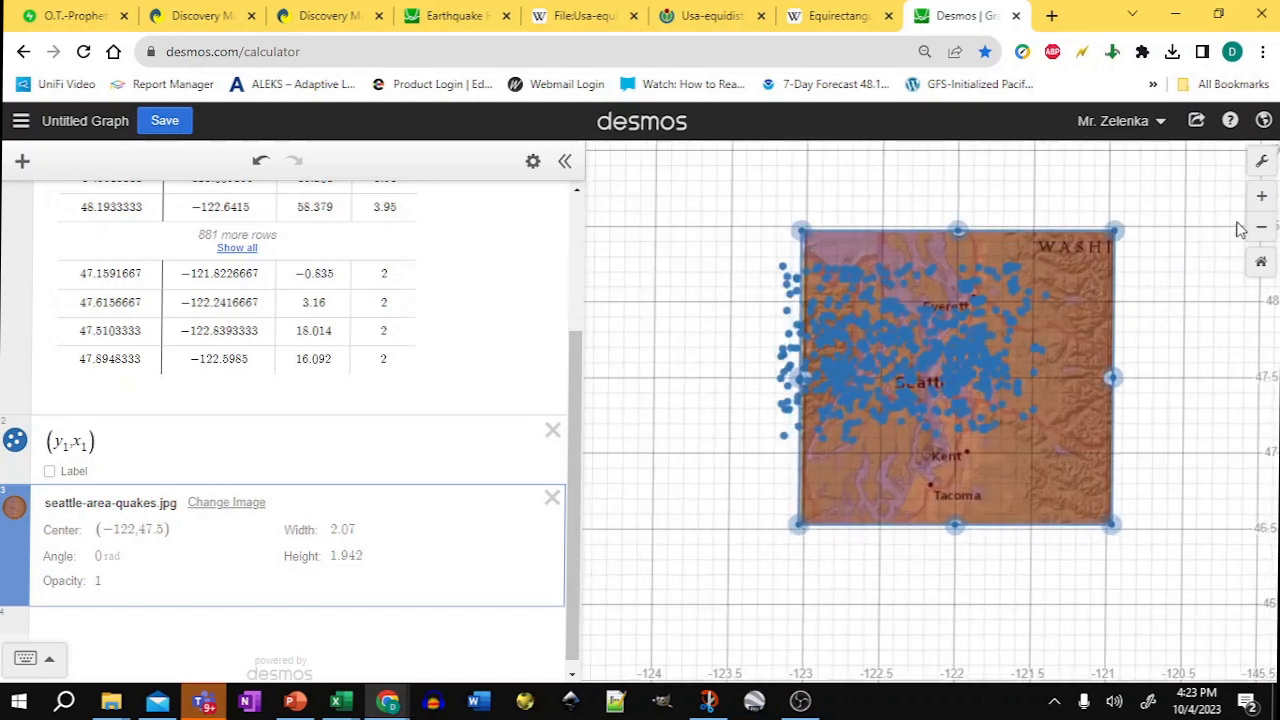
Step: Shrink the map image to about 1.211 wide by 1.137 high and move its center to about (-122.324, 47.673)
drag(1163, 289, 1070, 340)
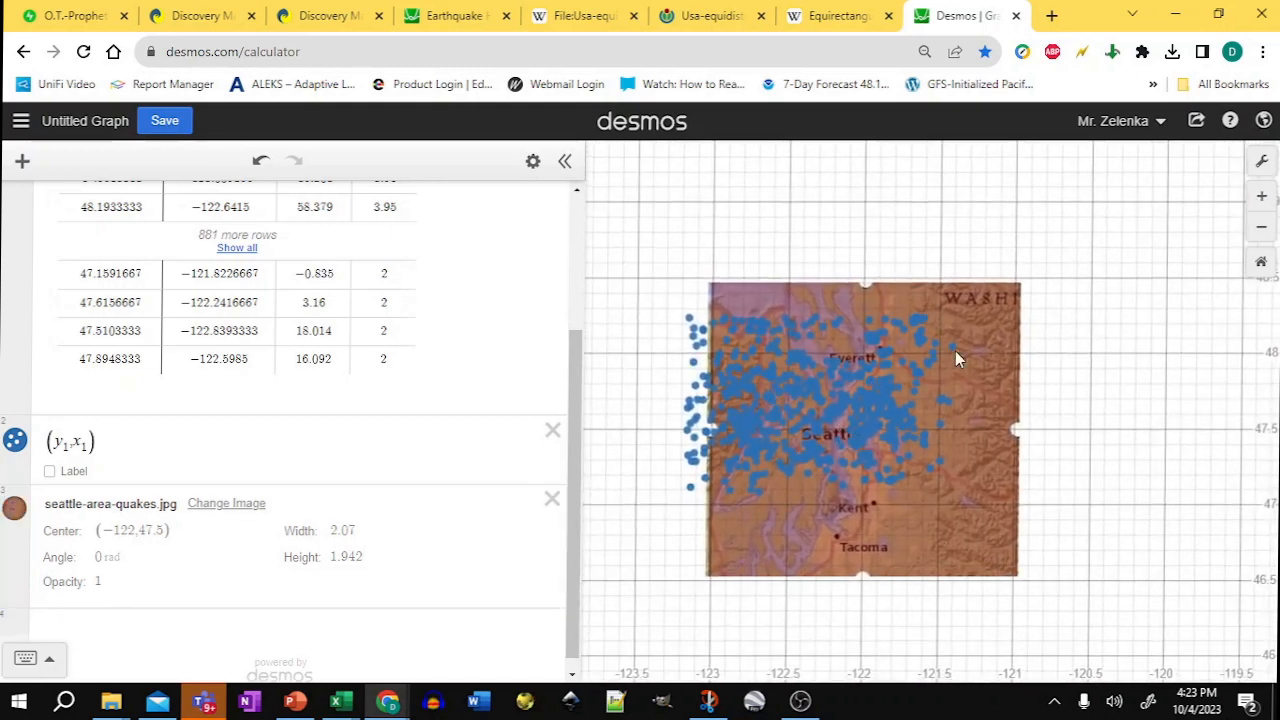
click(1001, 500)
drag(1016, 576, 979, 512)
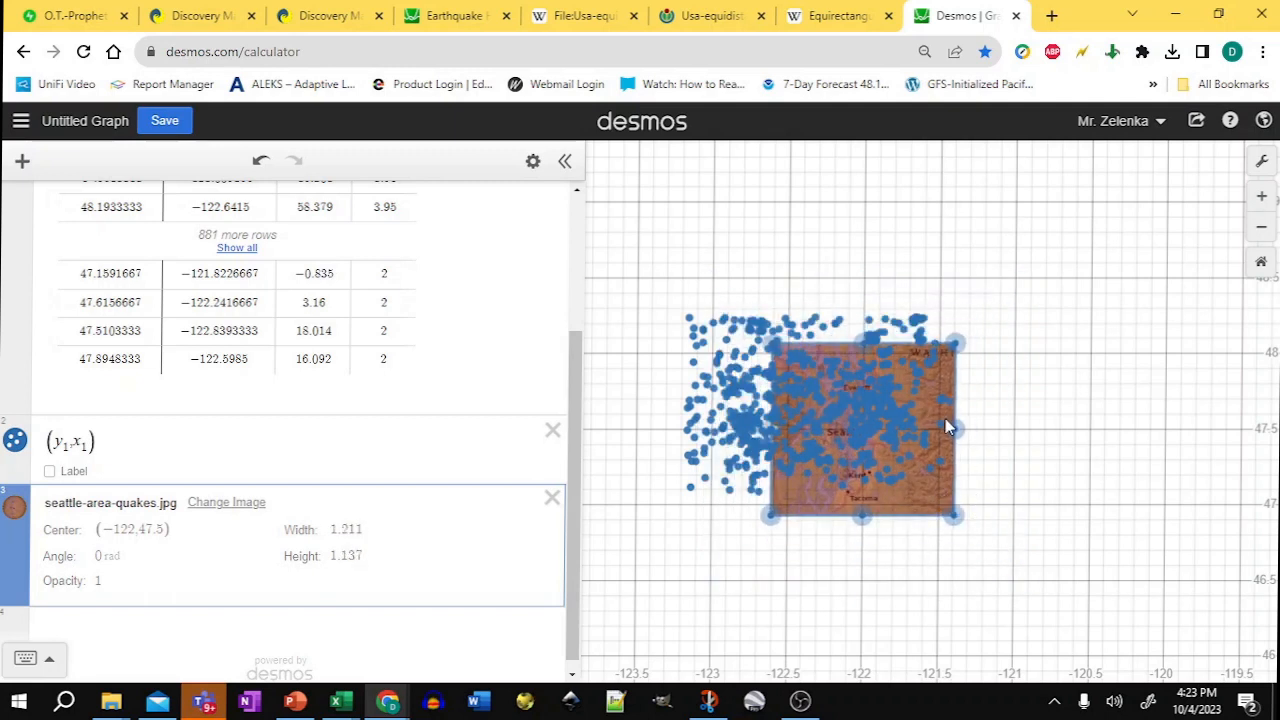
drag(945, 359, 909, 337)
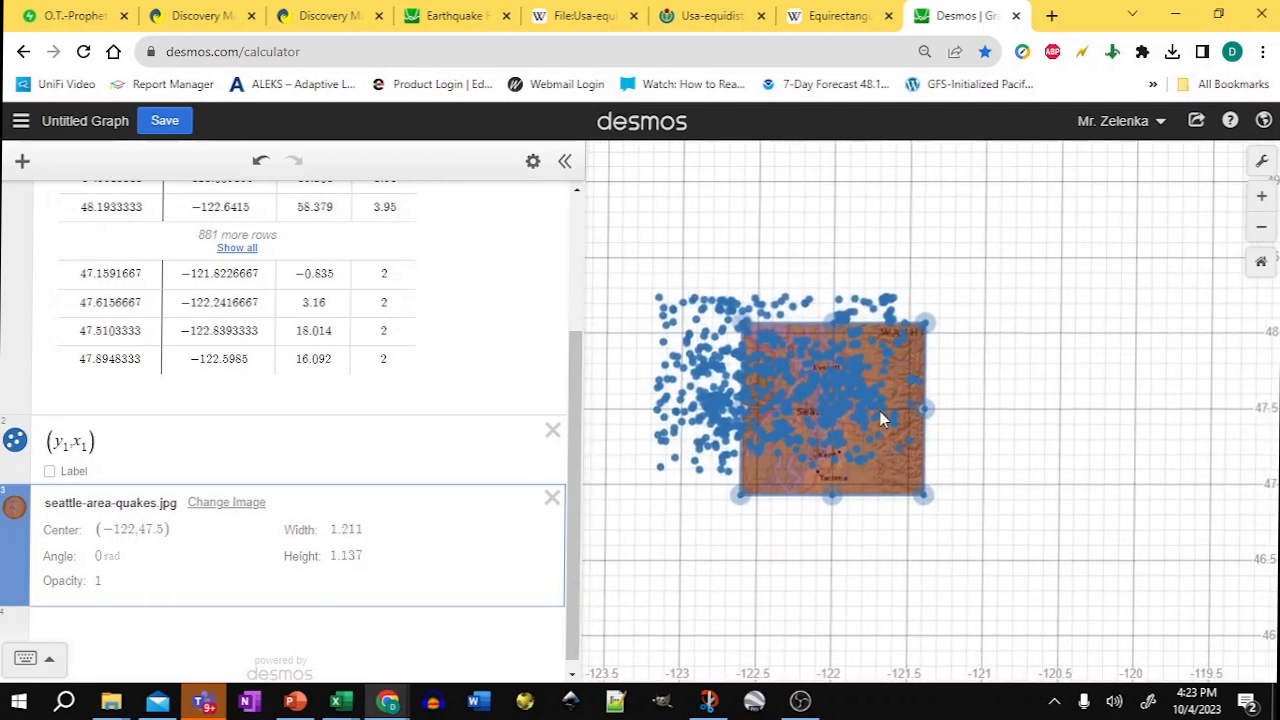
drag(831, 403, 786, 377)
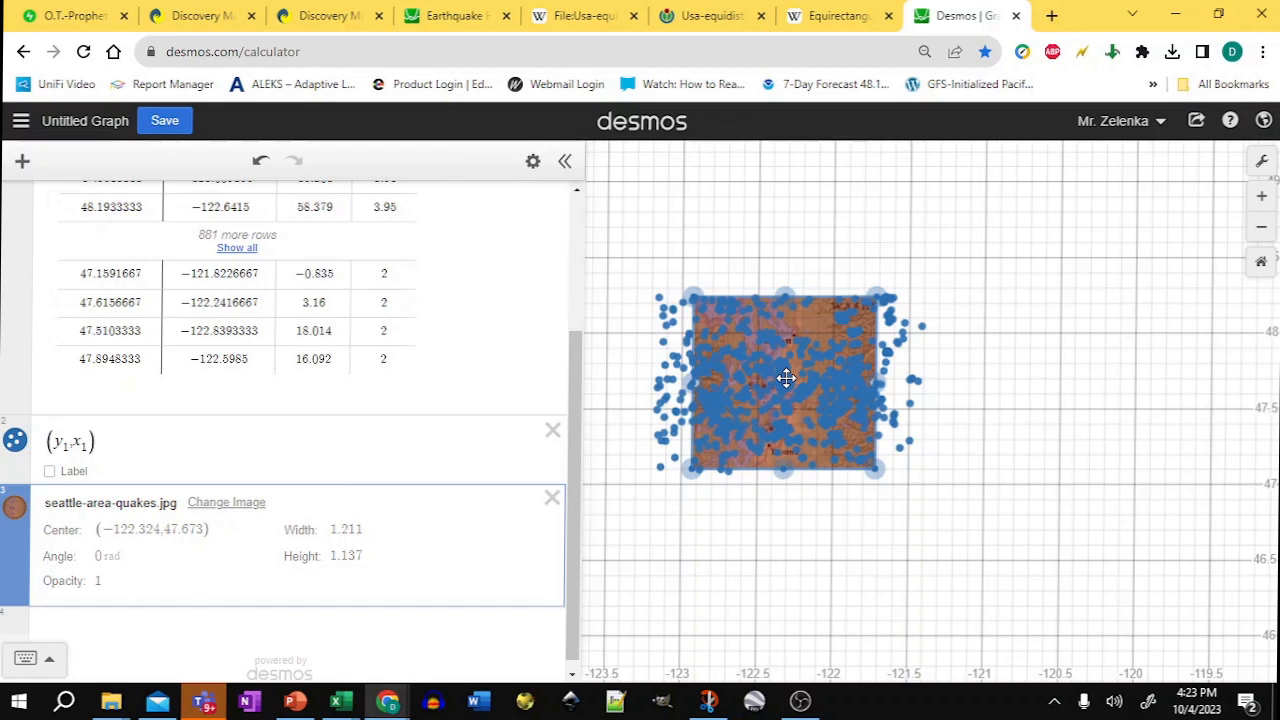
click(1261, 197)
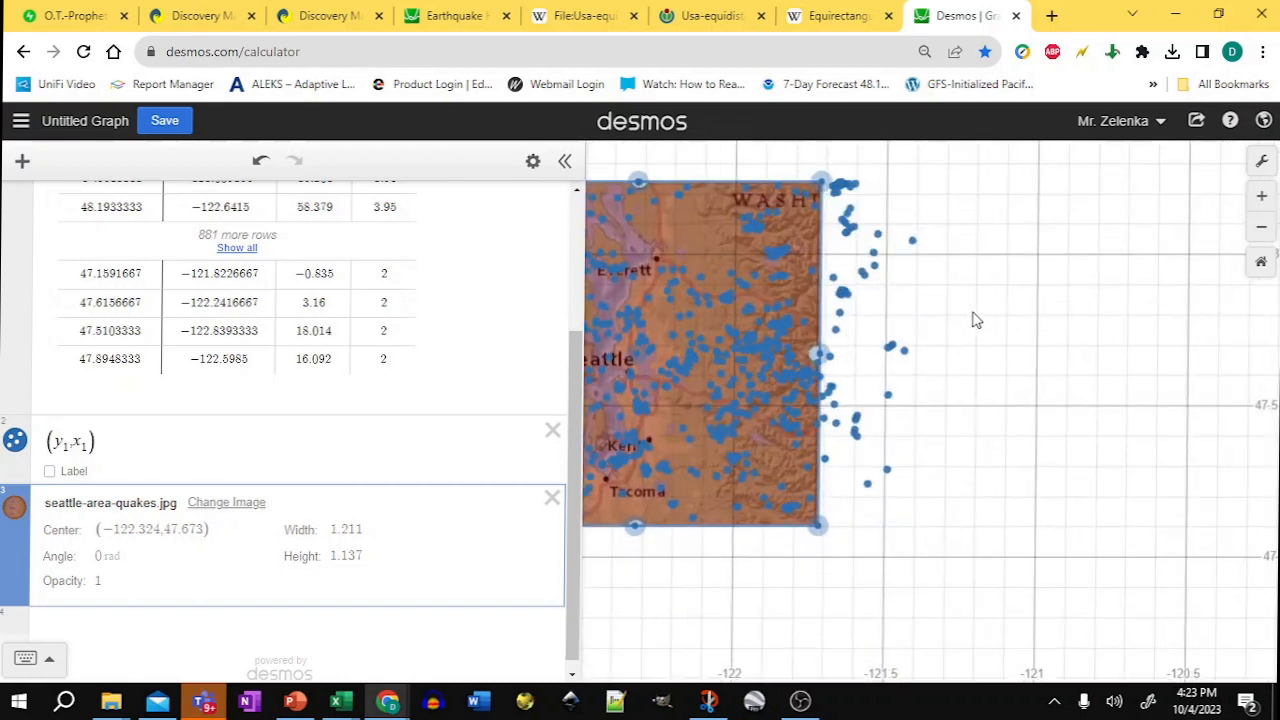
drag(976, 320, 1220, 404)
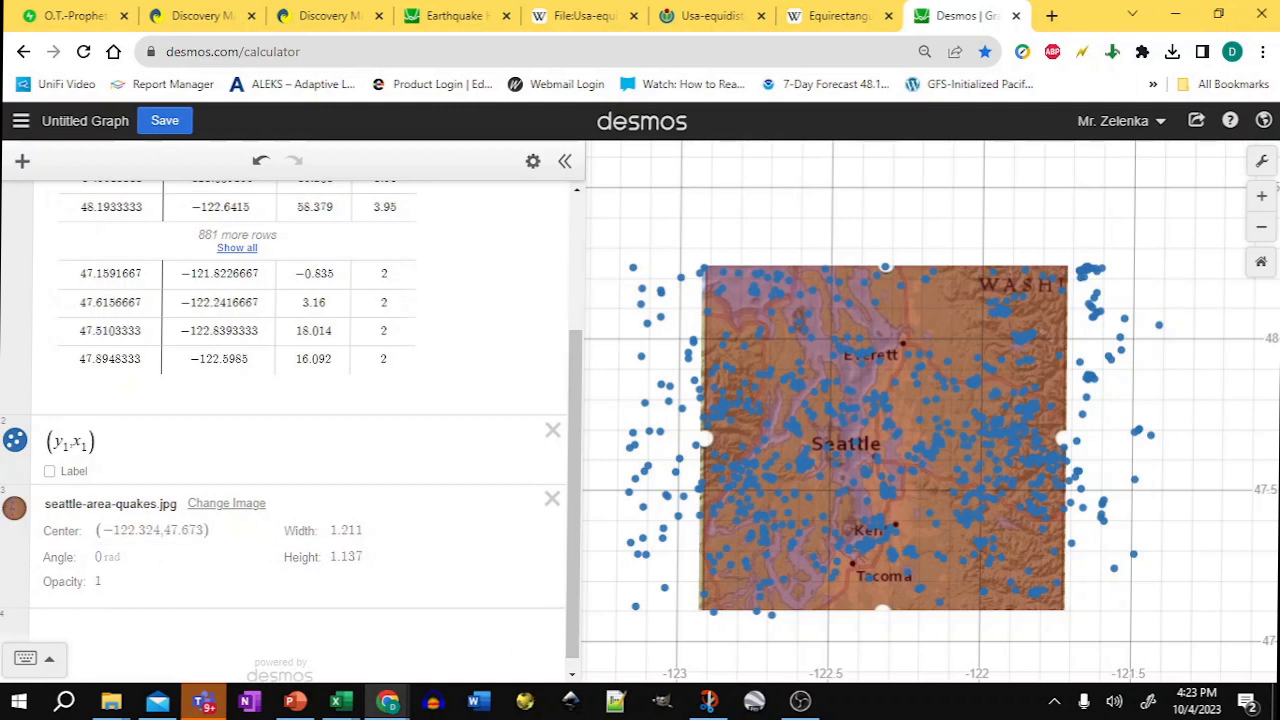
Step: Check the snip's northern latitude and define a variable l_at1 = 48.241 in a new expression
click(125, 621)
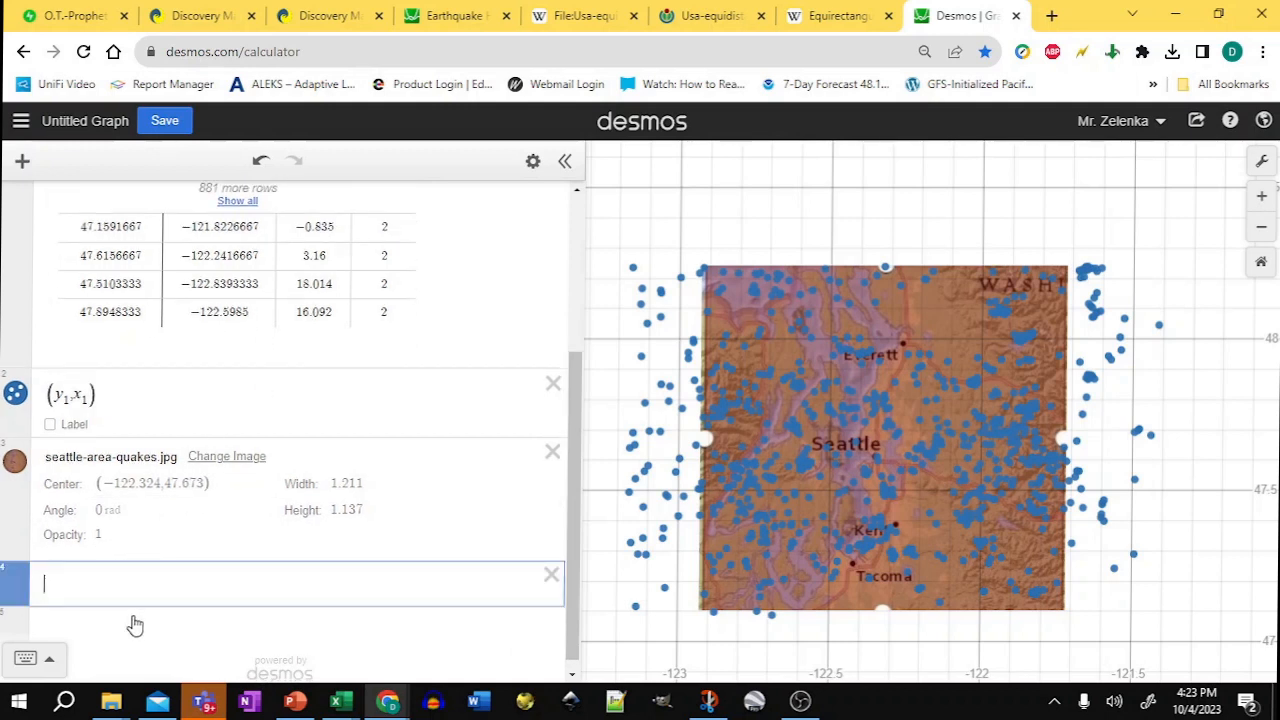
key(alt+Tab)
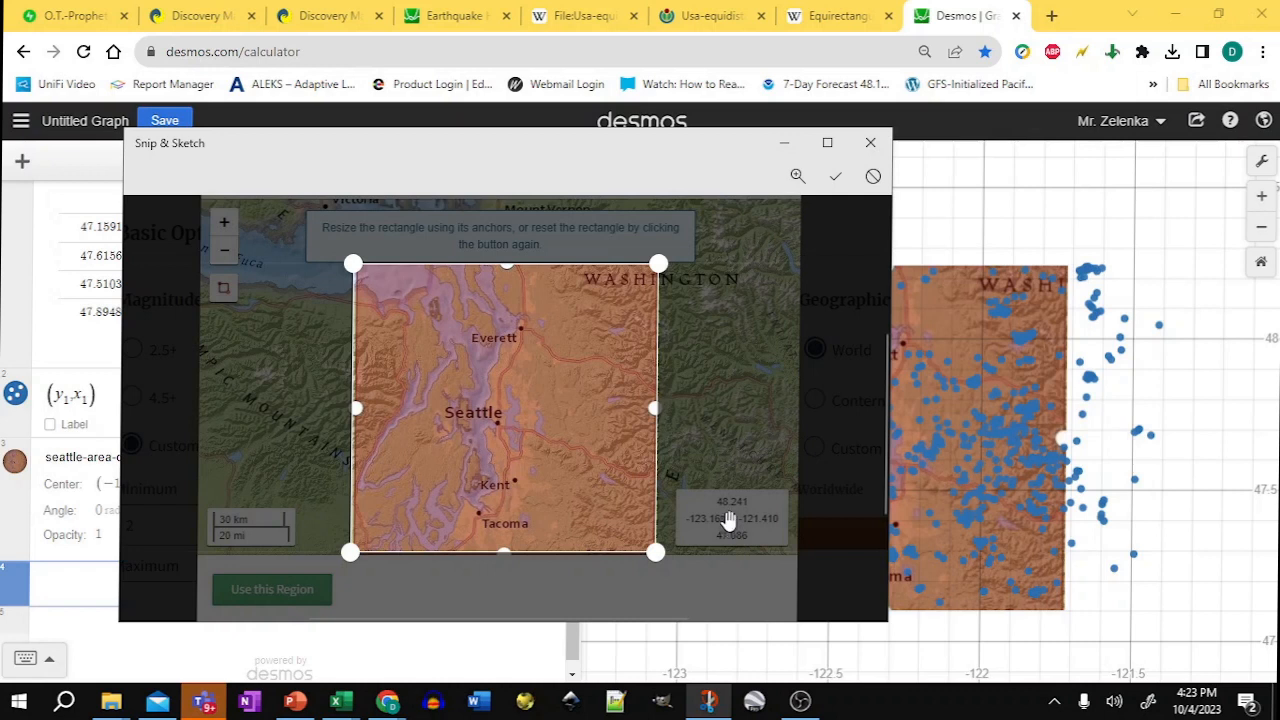
key(alt+Tab)
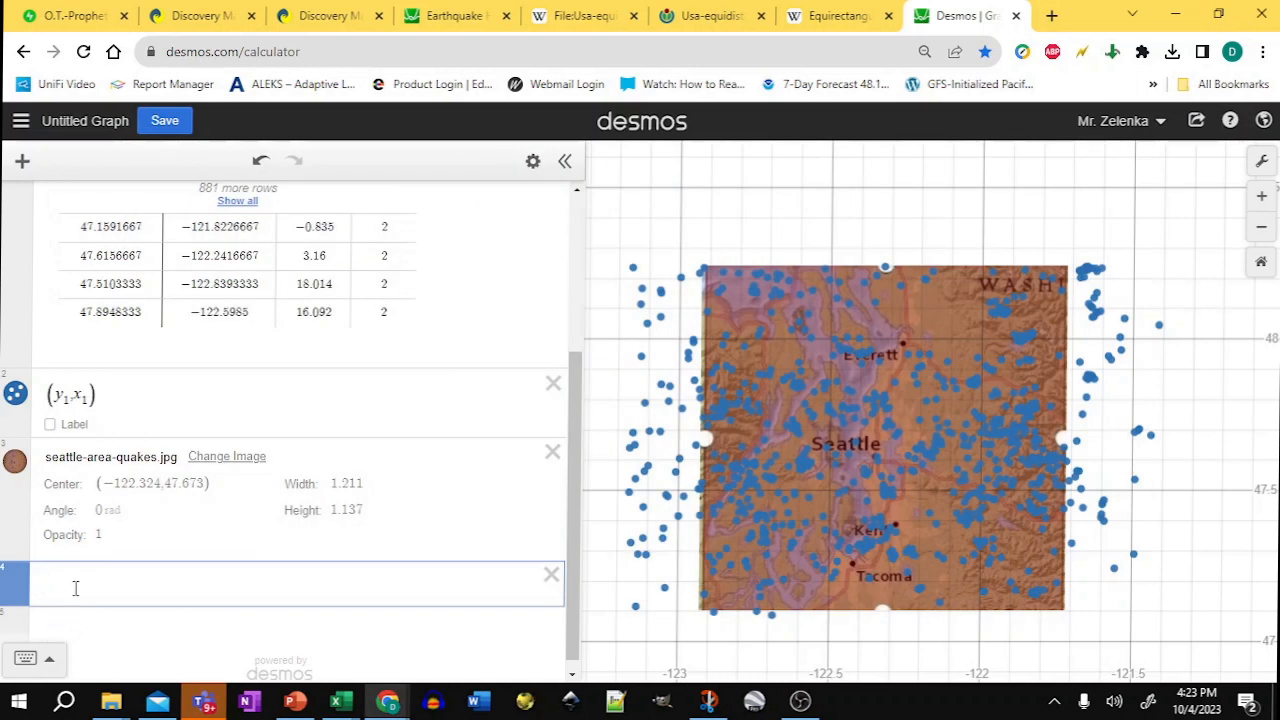
text(48.2)
text(l_at)
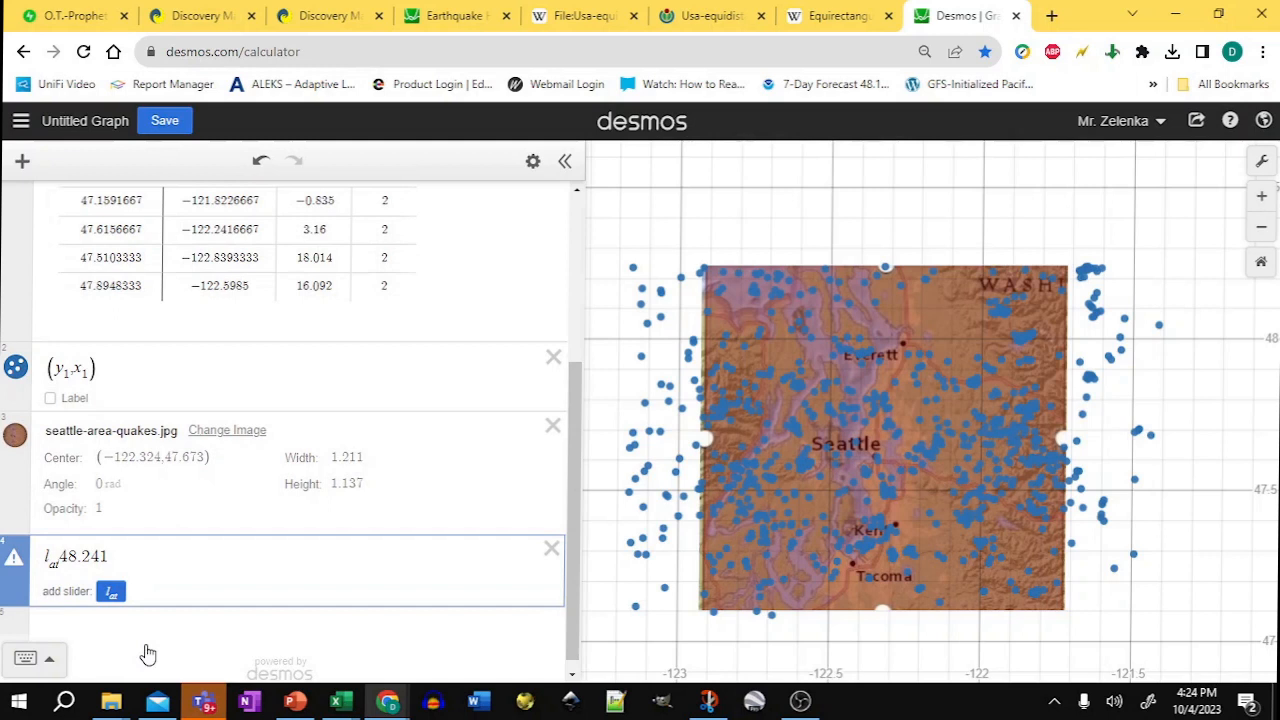
text(1=)
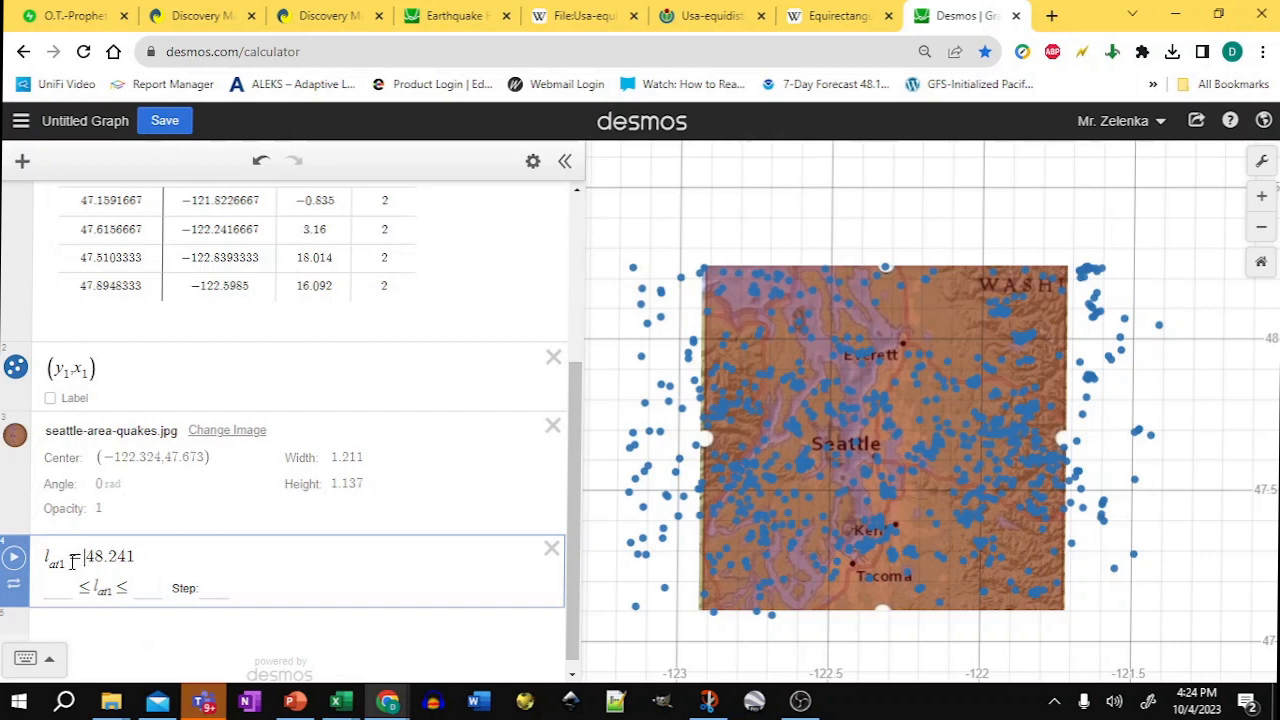
click(86, 627)
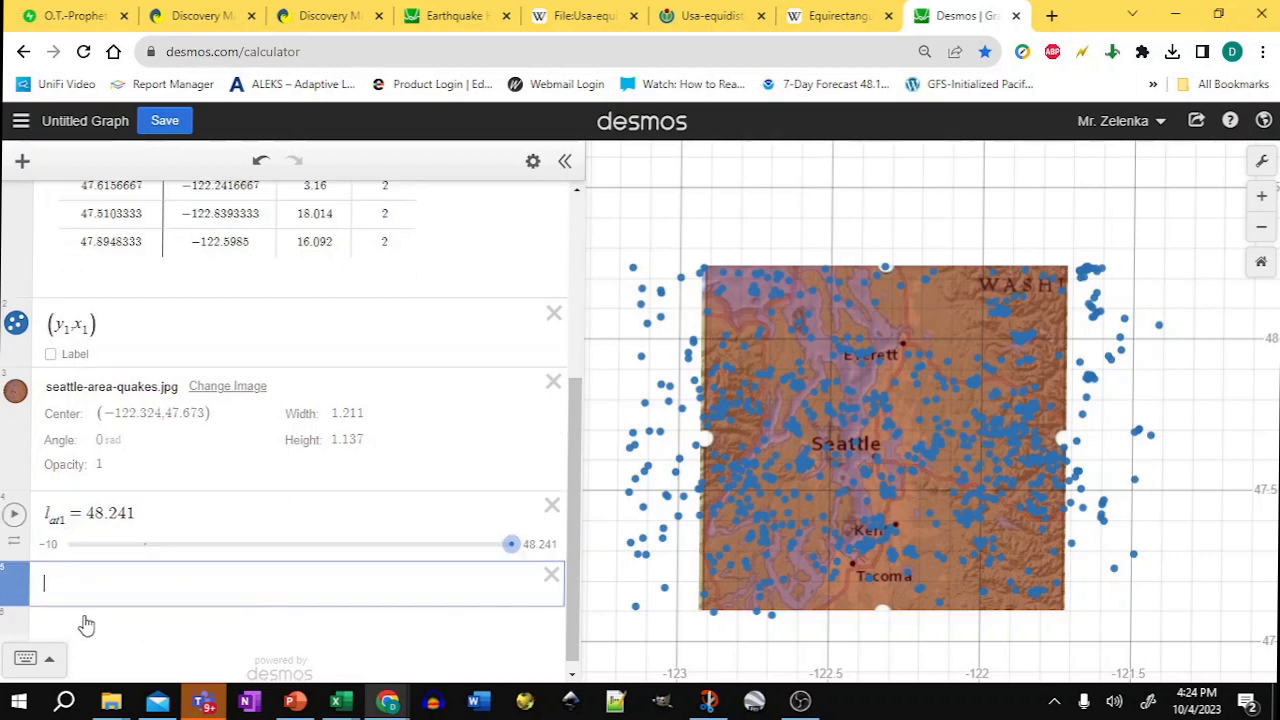
Step: Check the snip's southern latitude and define a variable l_at2 = 47.086
text(lat)
key(BackSpace)
key(BackSpace)
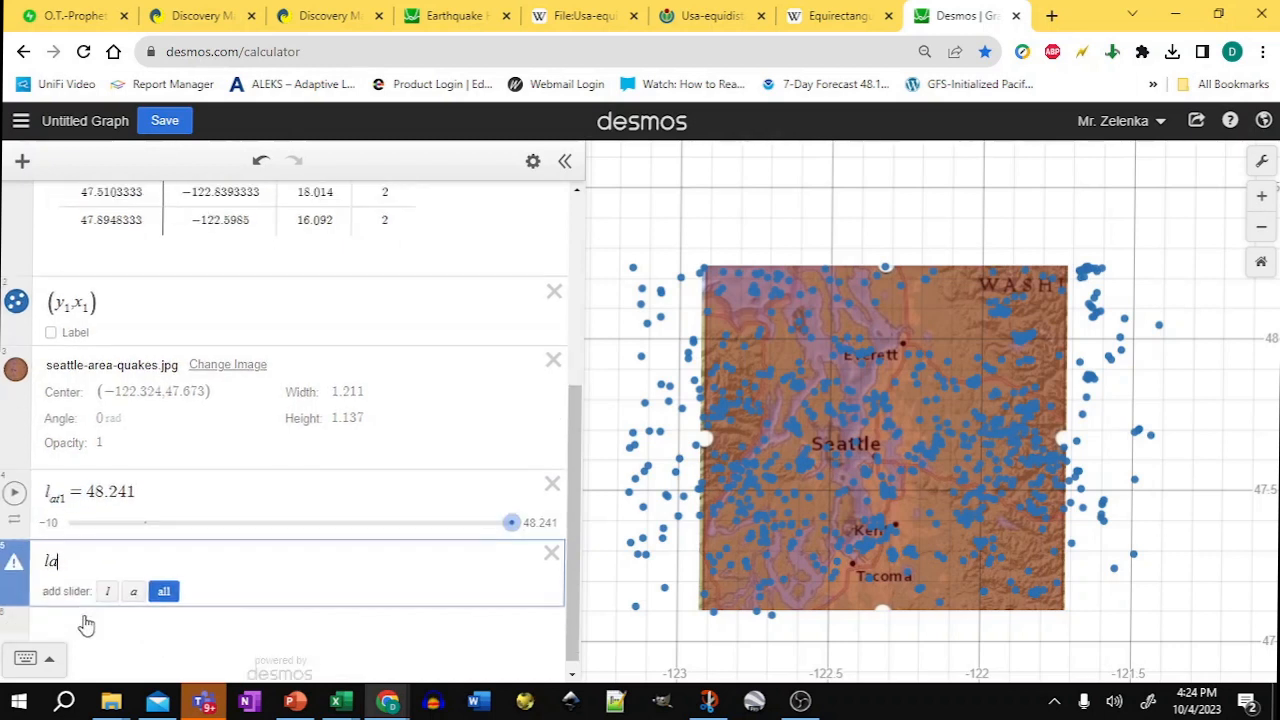
text(_at2 =)
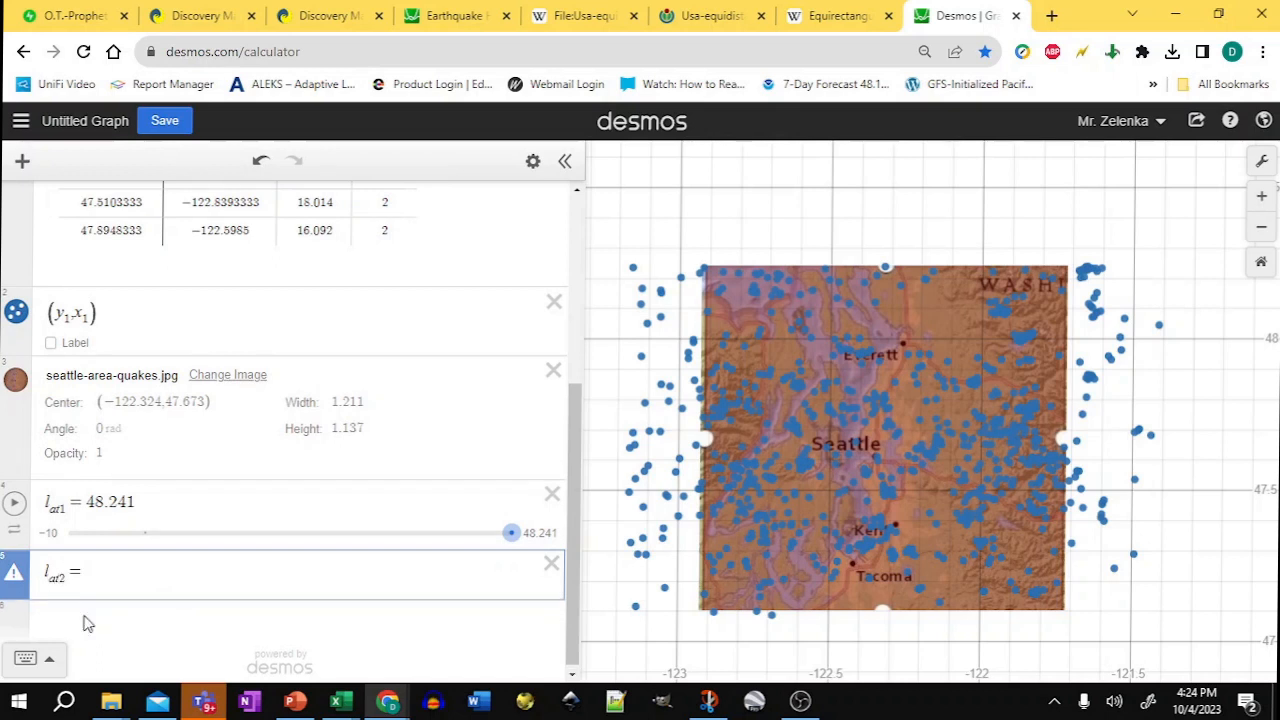
key(alt+Tab)
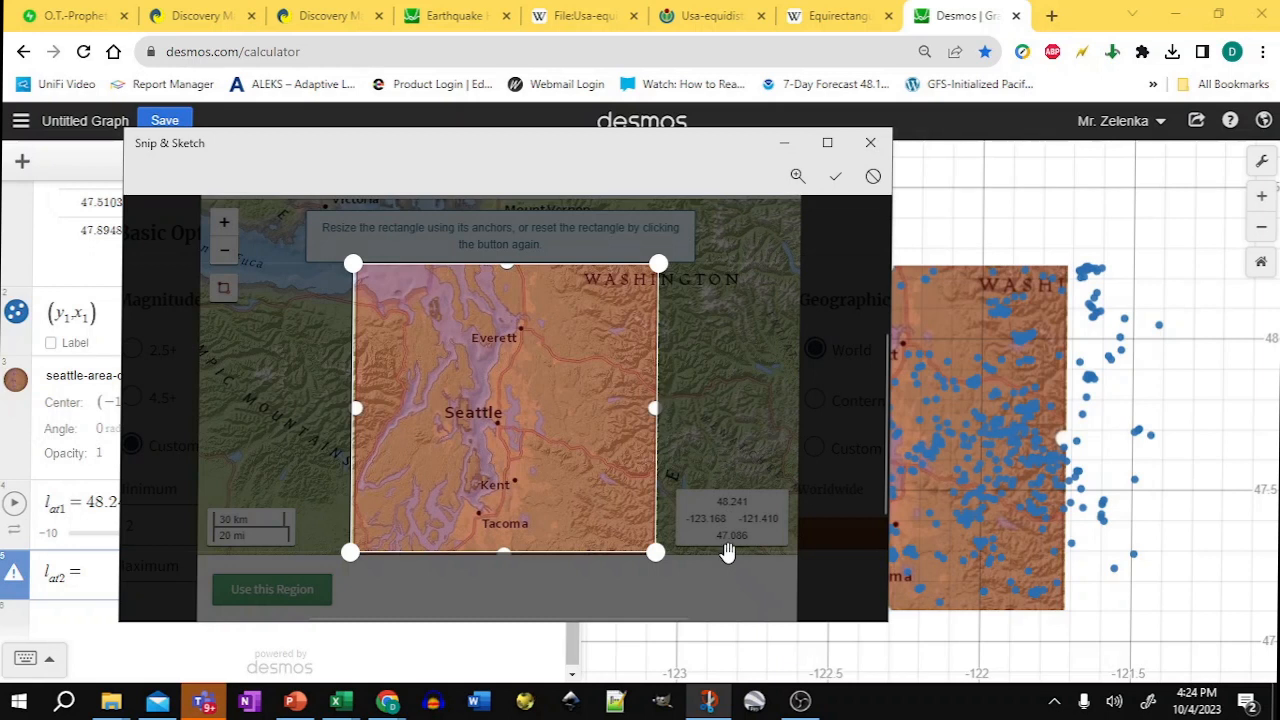
key(alt+Tab)
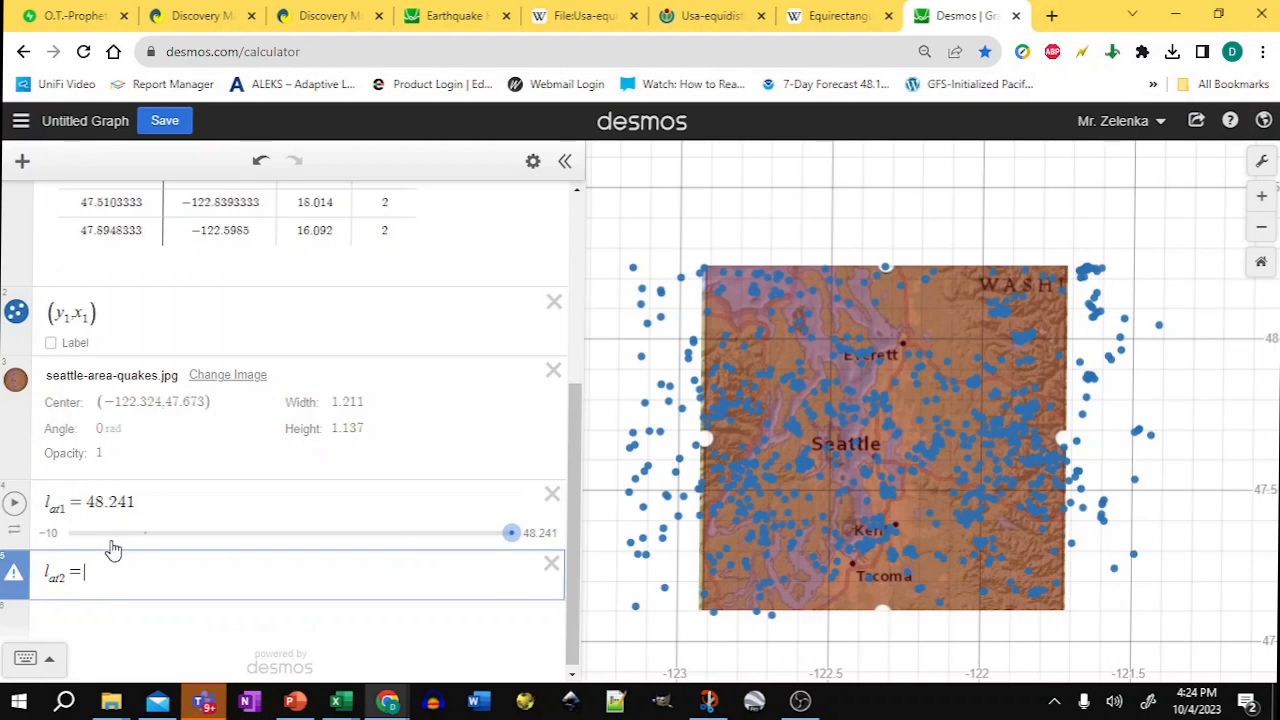
text(47)
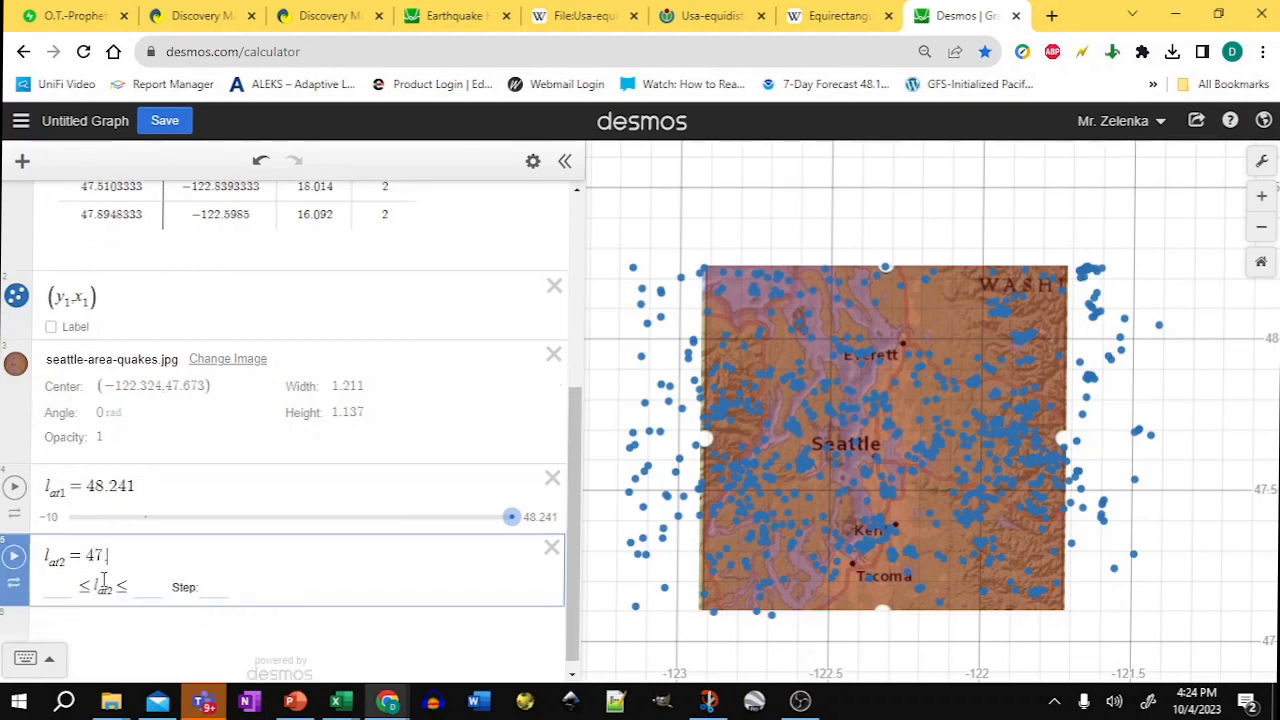
text(.086)
key(Return)
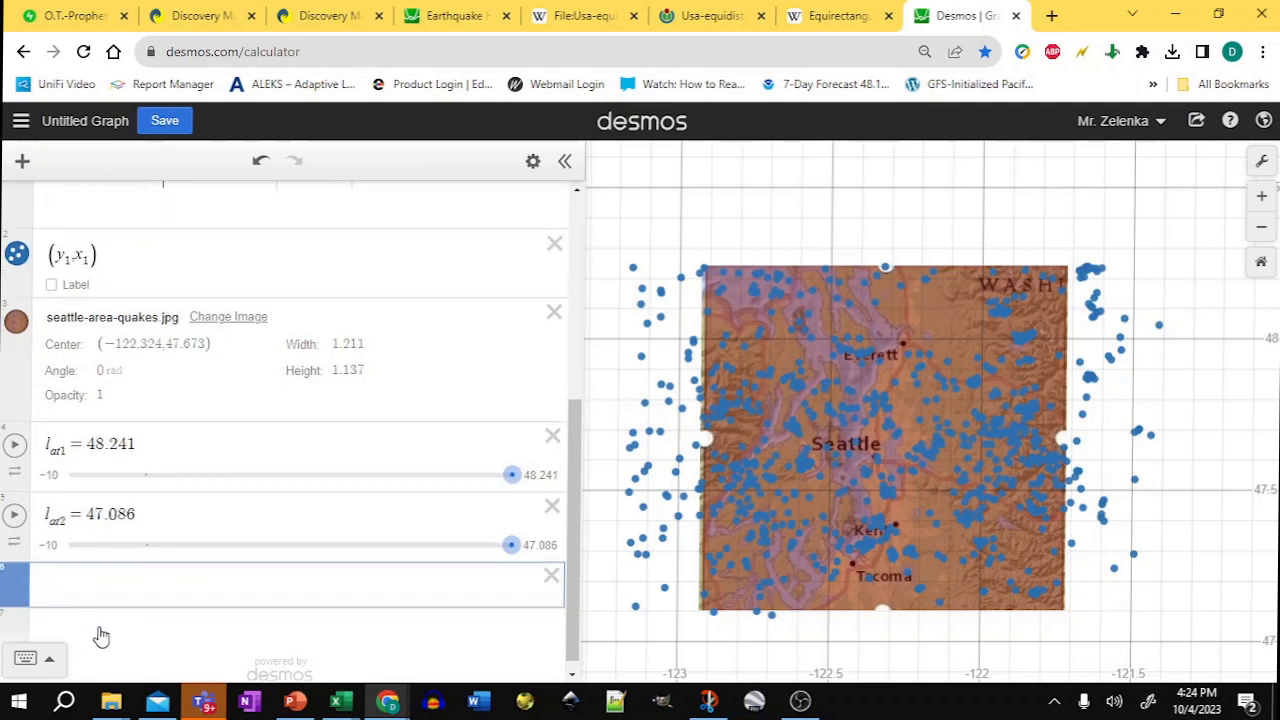
Step: Check the snip's eastern longitude and define a variable l_on1 = -121.410
text(lon)
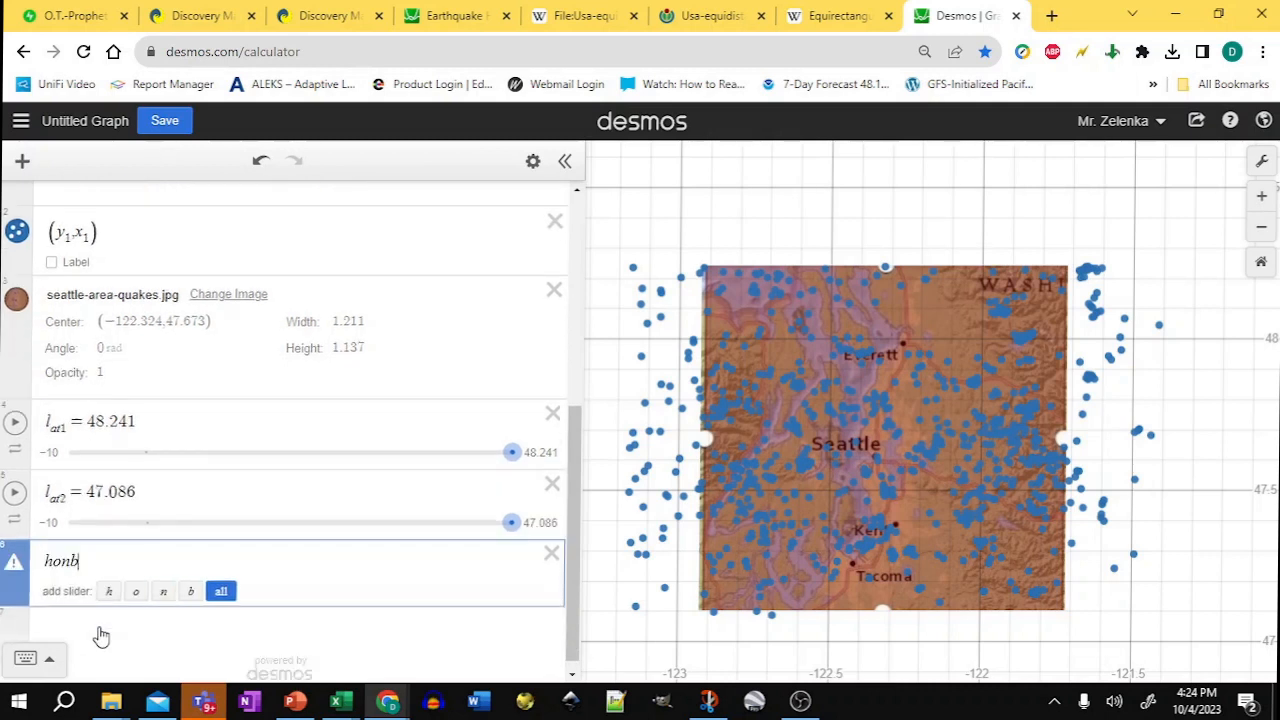
key(BackSpace)
key(BackSpace)
key(BackSpace)
text(l_)
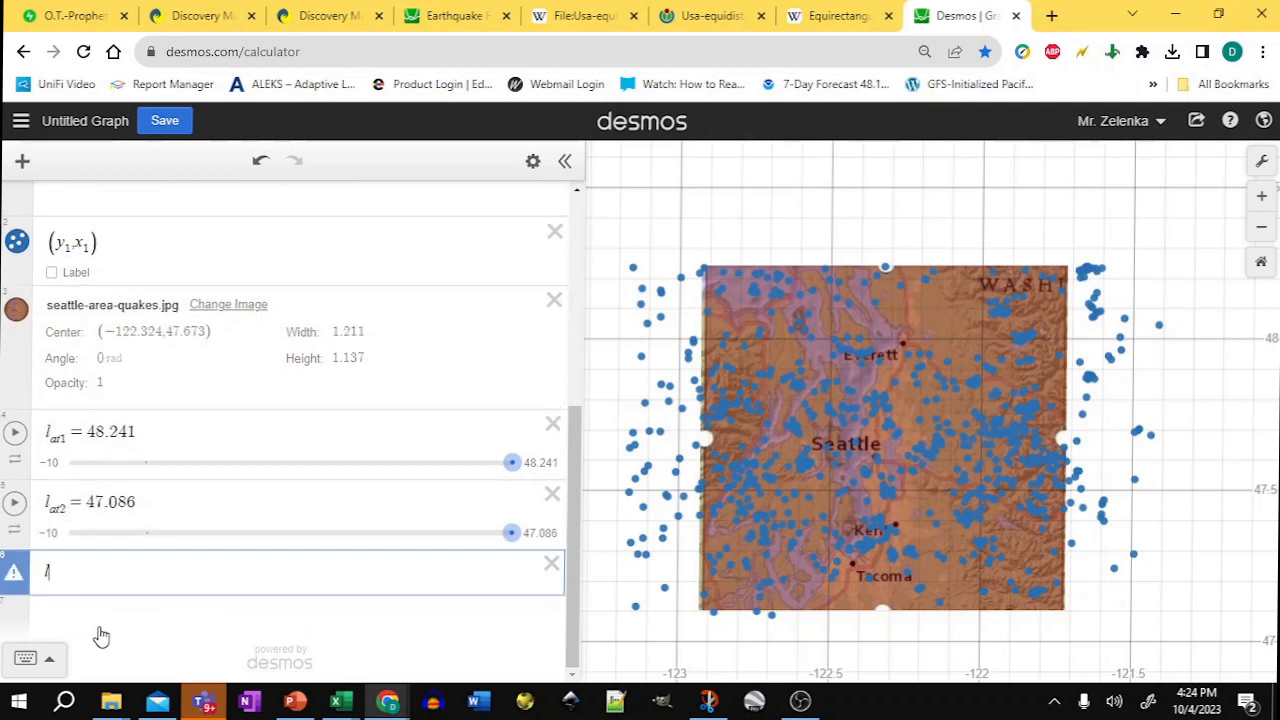
text(o)
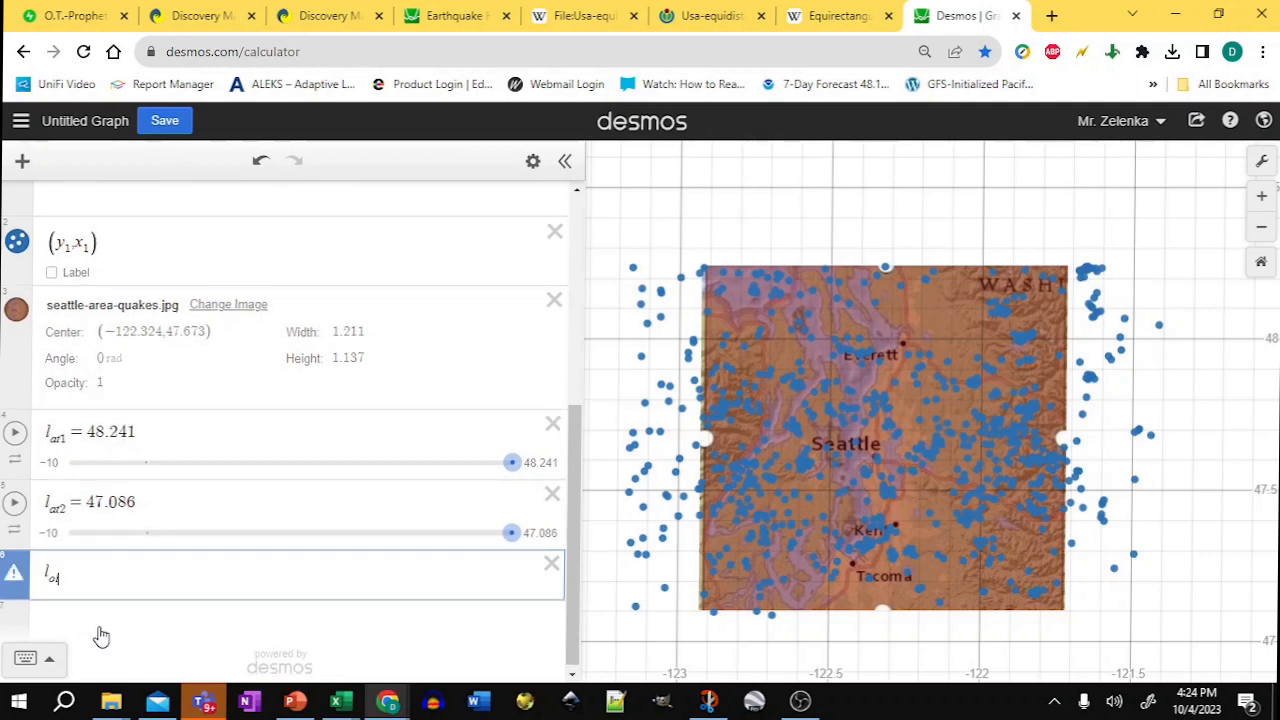
text(n1 =)
key(alt+Tab)
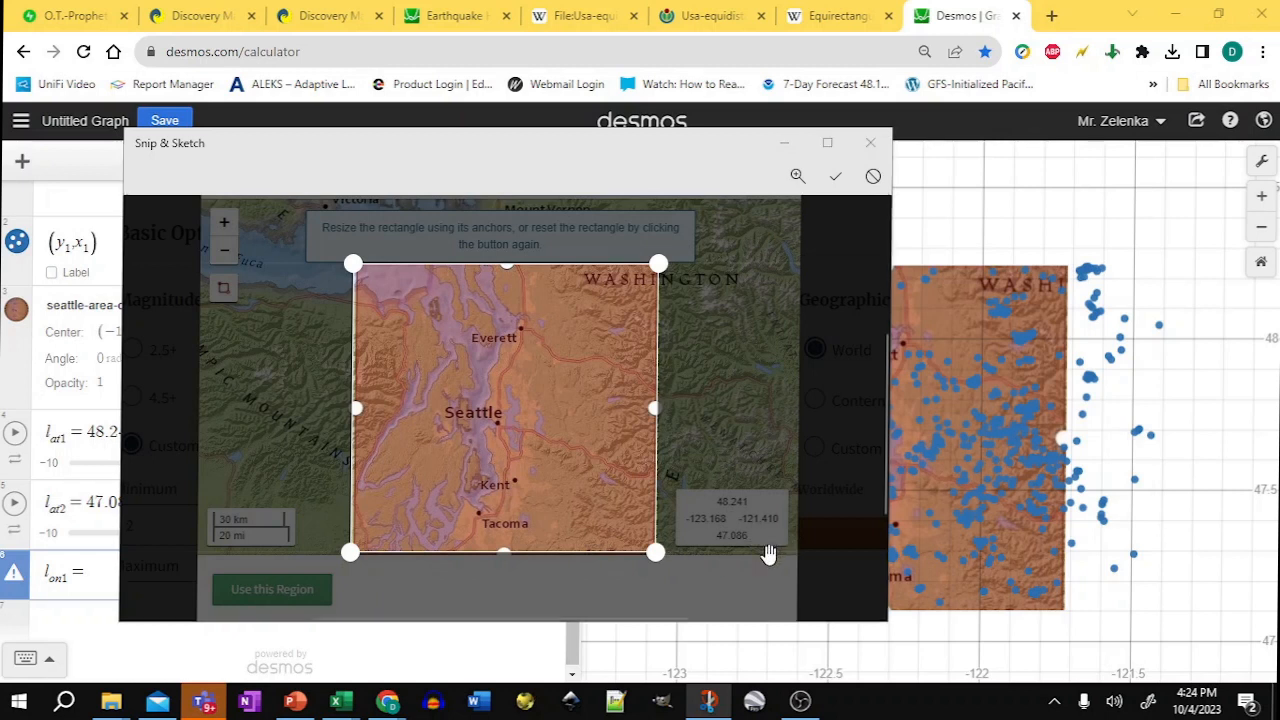
key(alt+Tab)
text(121)
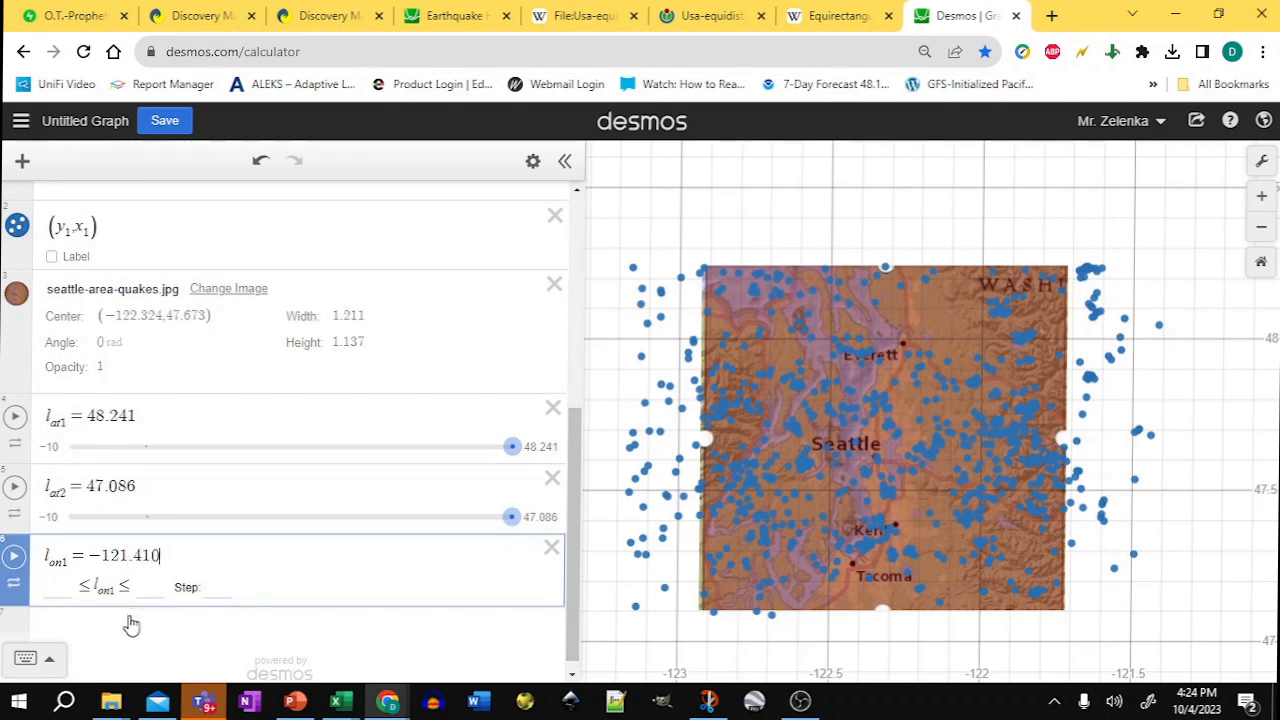
key(Return)
Step: Check the snip's western longitude and define a variable l_on2 = -123.168
text(lat)
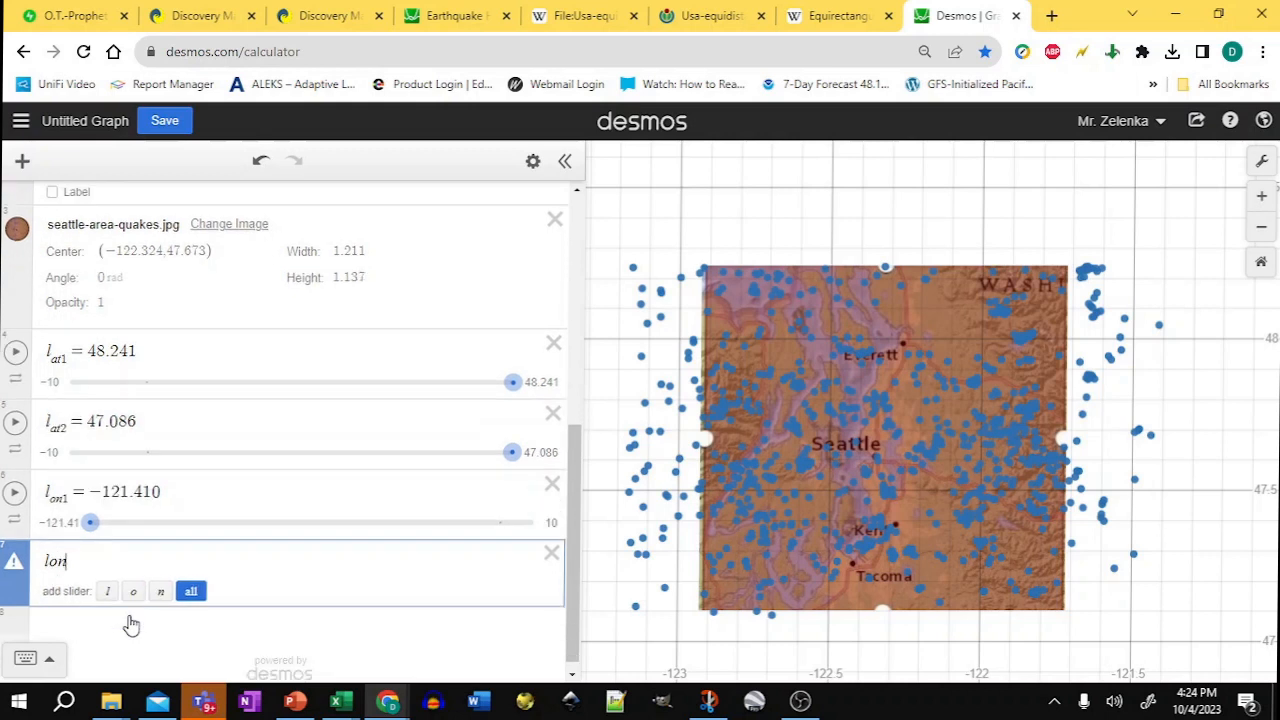
key(BackSpace)
key(BackSpace)
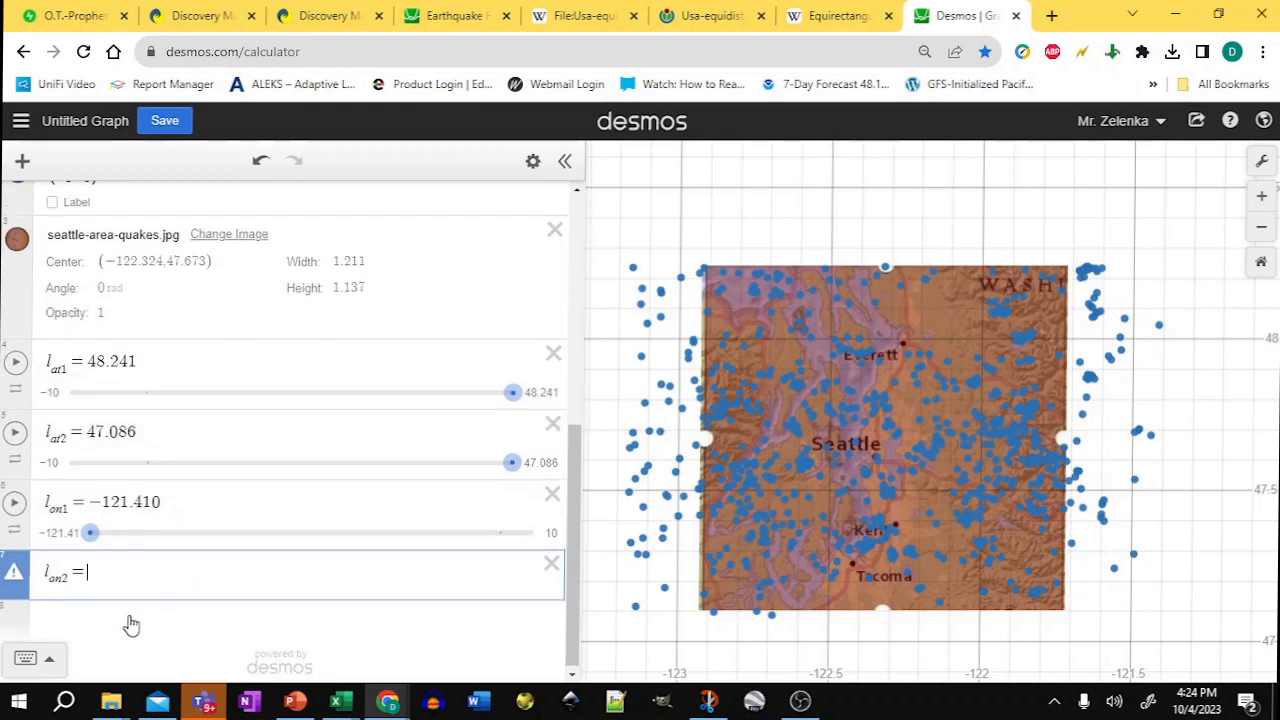
key(alt+Tab)
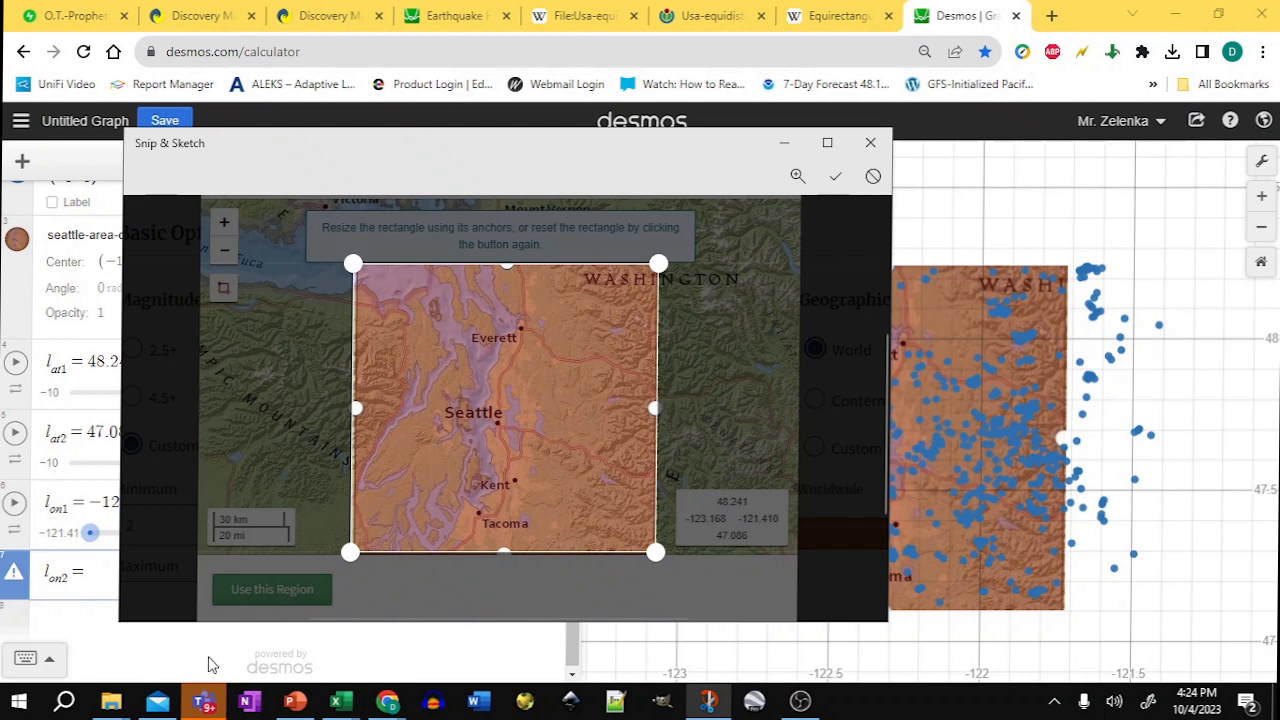
key(alt+Tab)
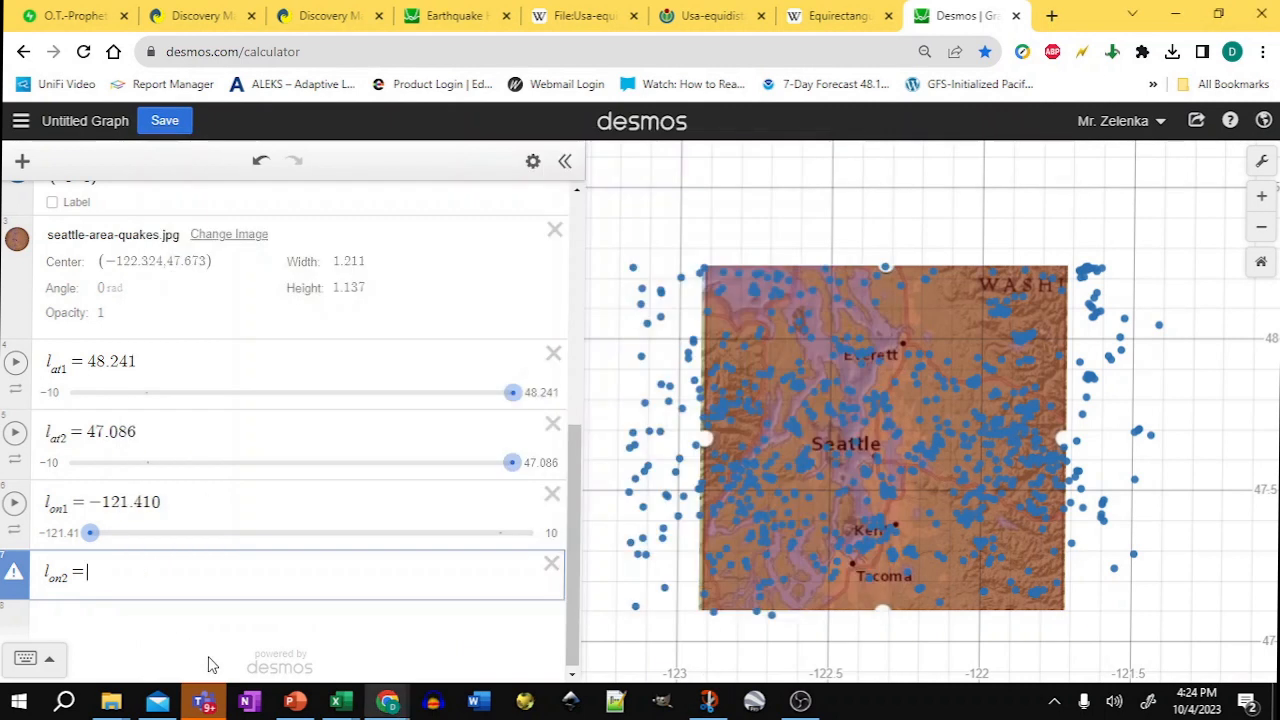
text(12)
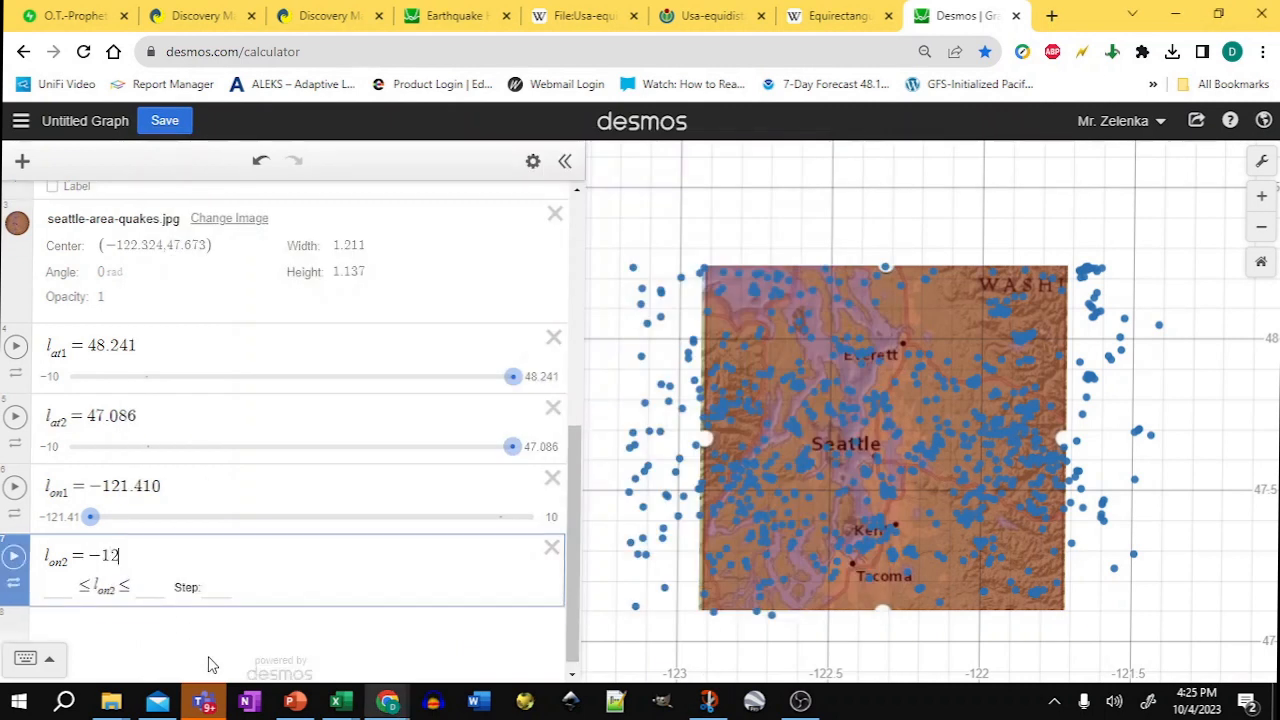
text(3.168)
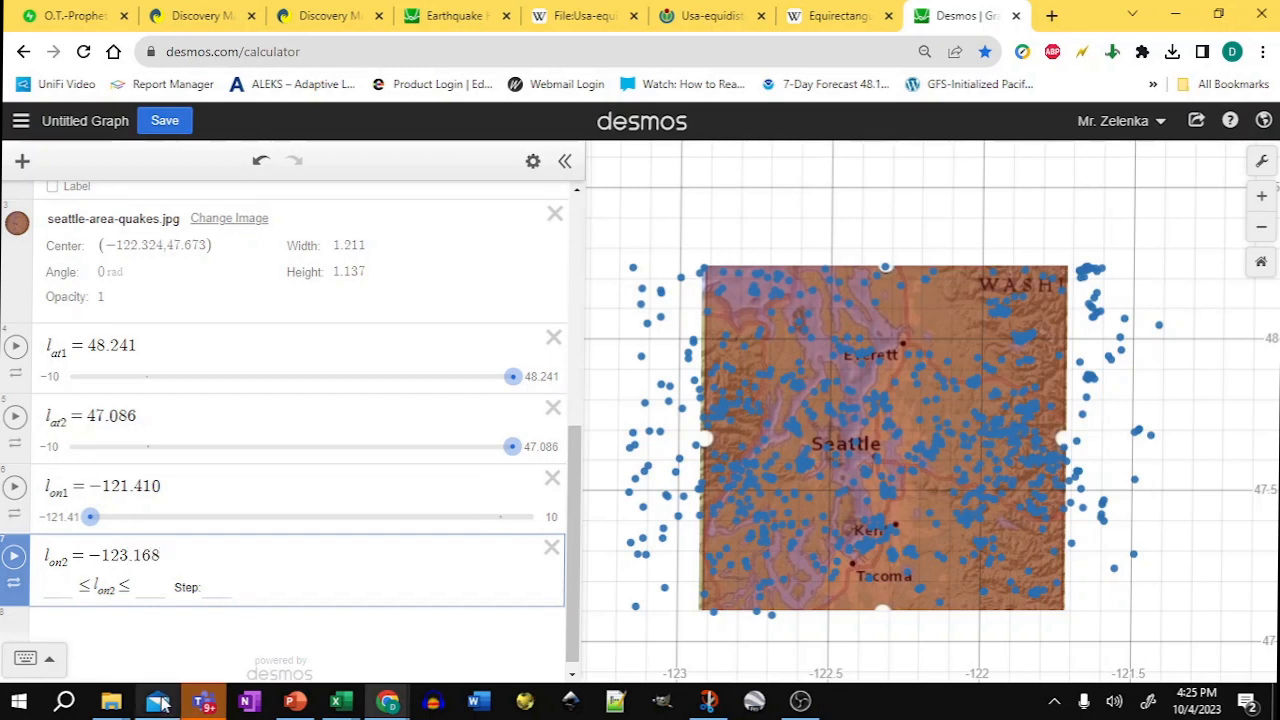
Step: Set the map image's width to abs(l_on1 − l_on2)
click(358, 248)
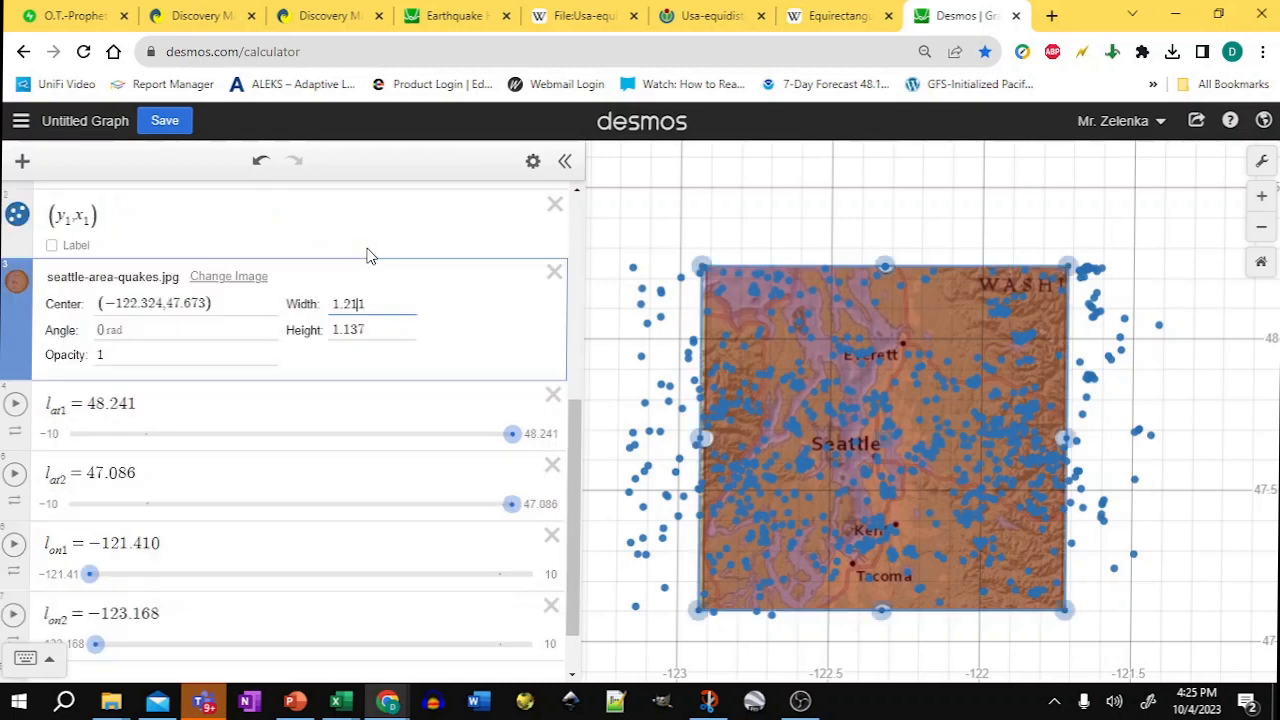
drag(374, 304, 336, 304)
text(abs()
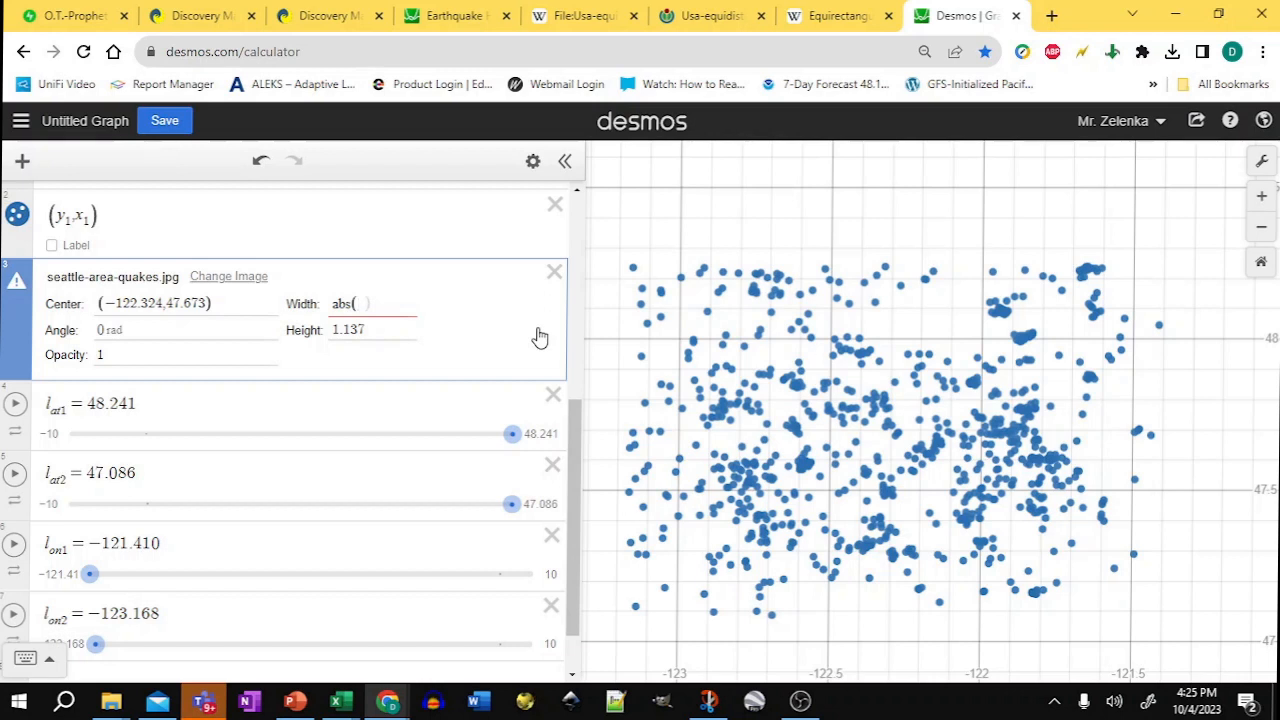
text(lon)
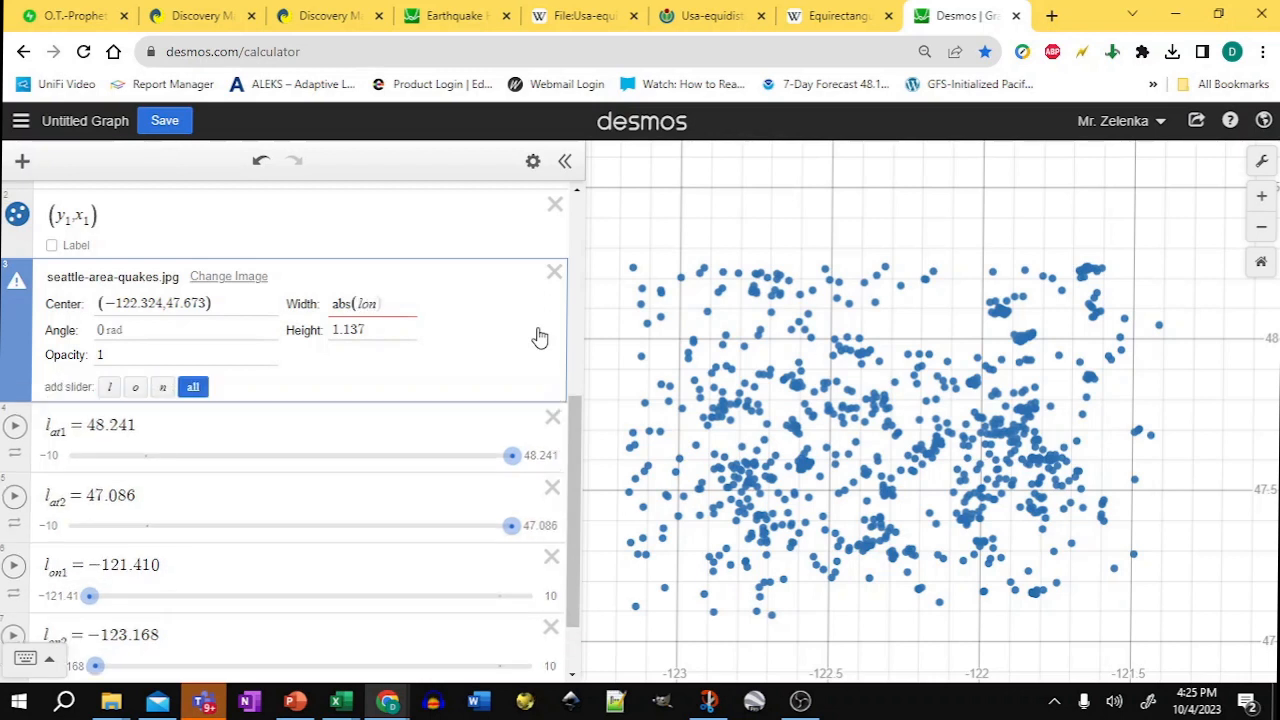
key(BackSpace)
key(BackSpace)
key(BackSpace)
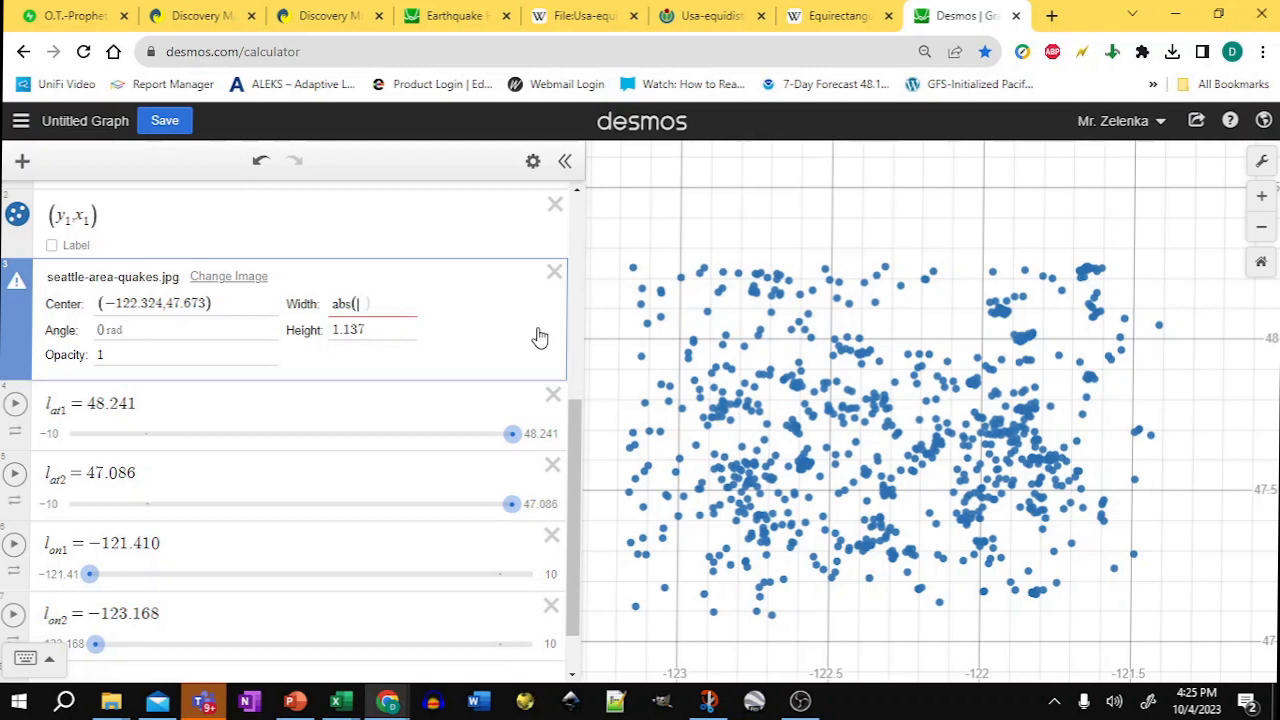
text(l_on1)
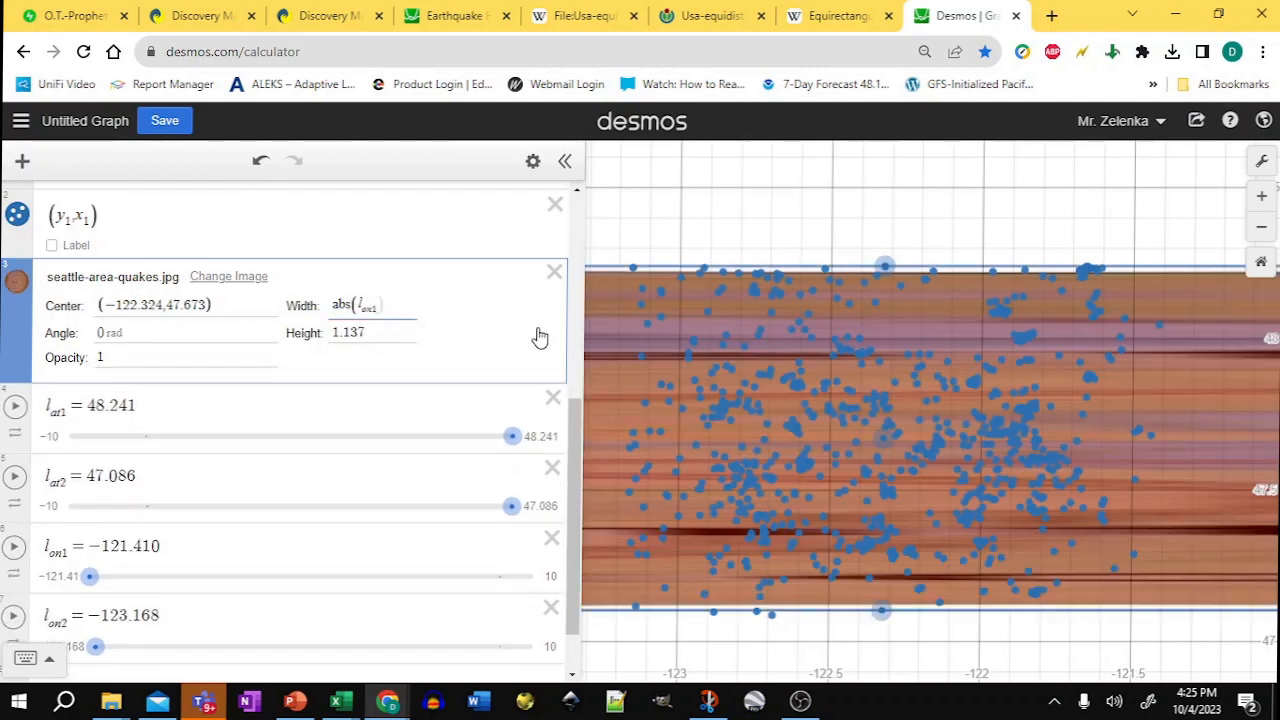
text(-)
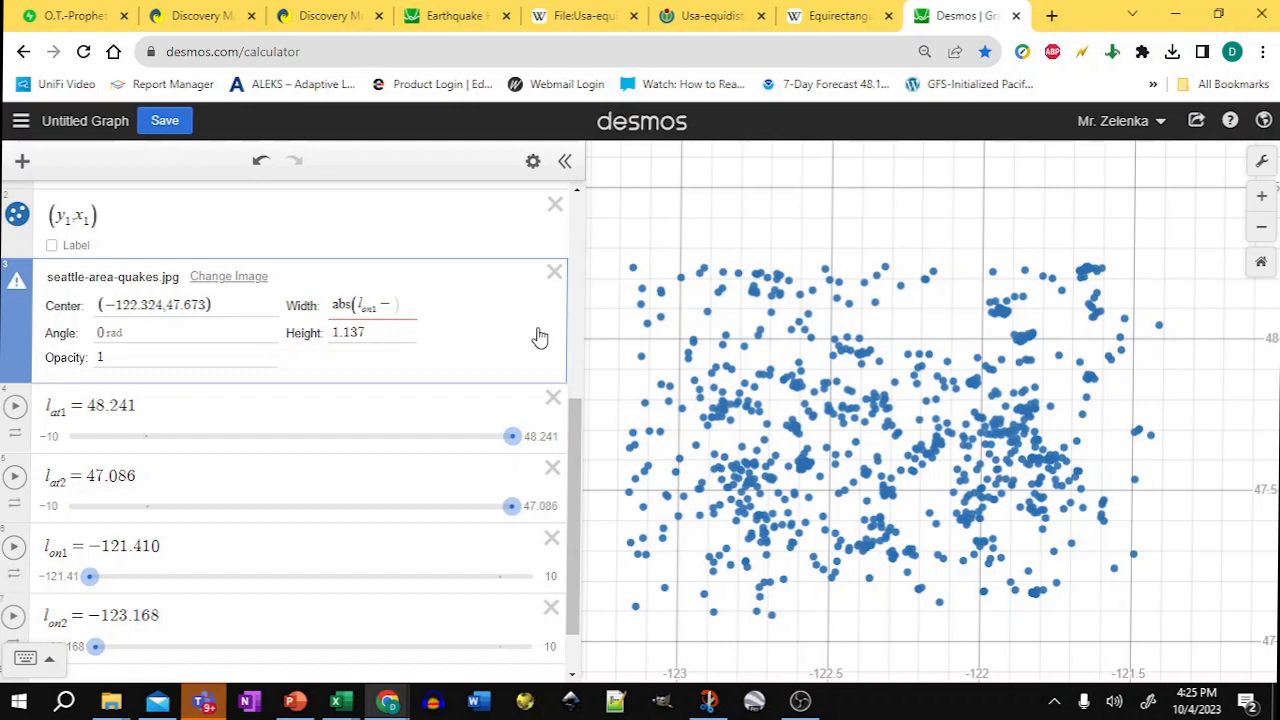
text(l_on)
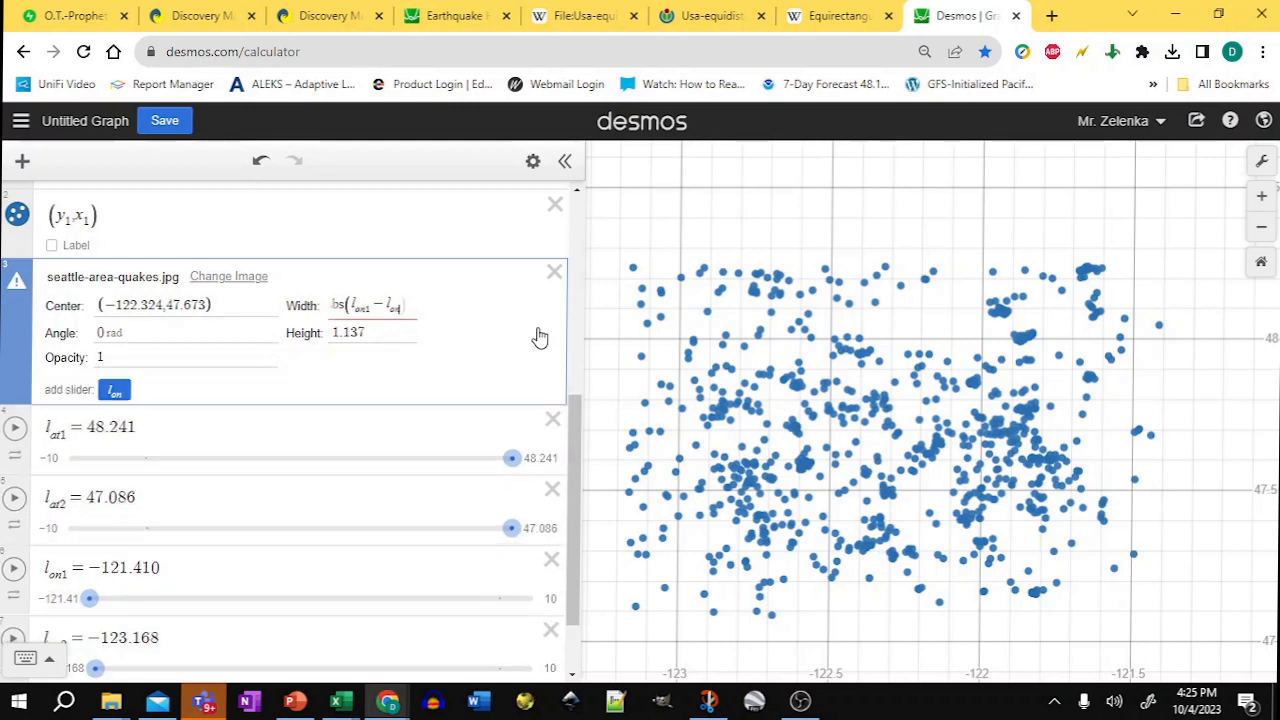
text(2)
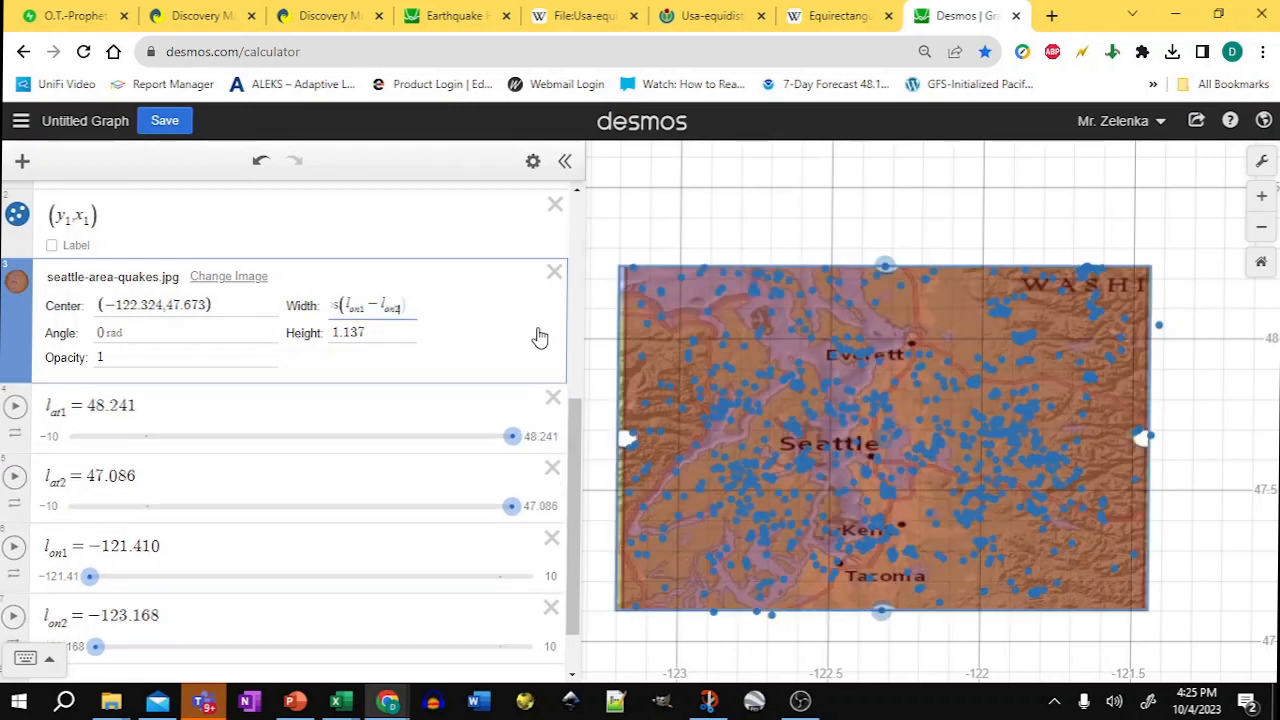
Step: Set the map image's height to abs(l_at1 − l_at2)
key(ctrl+a)
click(383, 332)
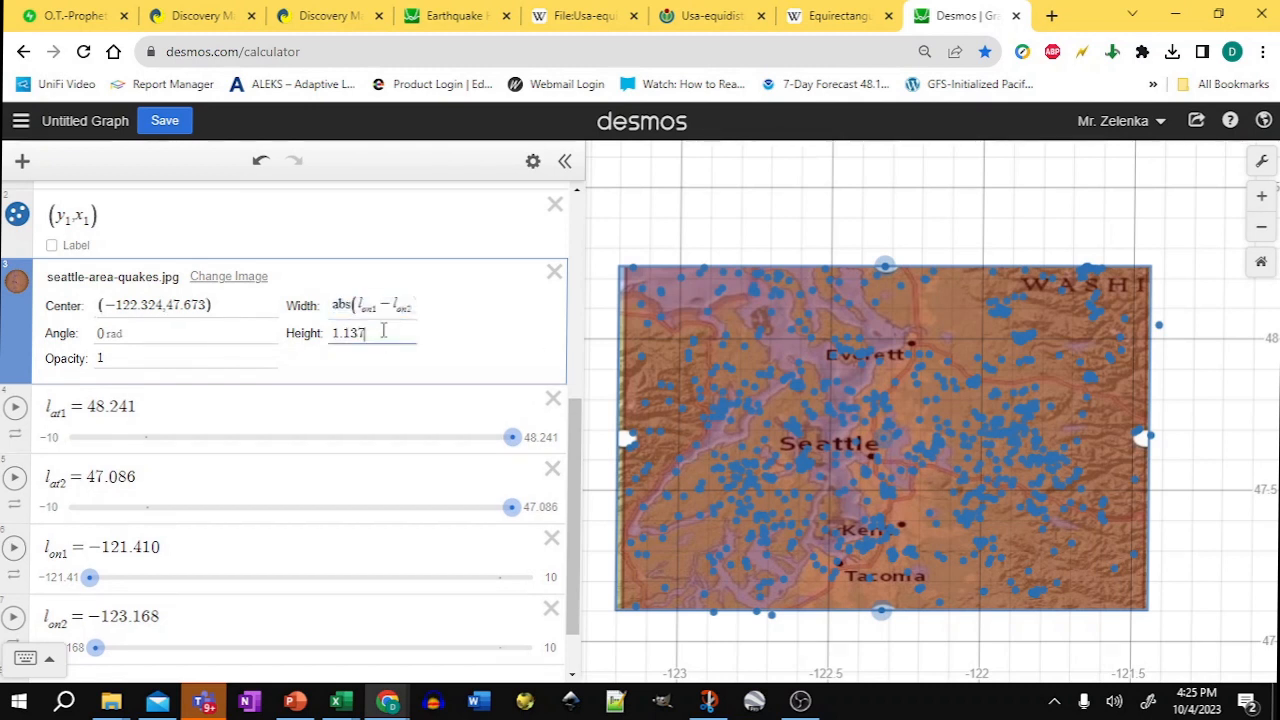
key(ctrl+a)
text(abs(l_on1-l_on2))
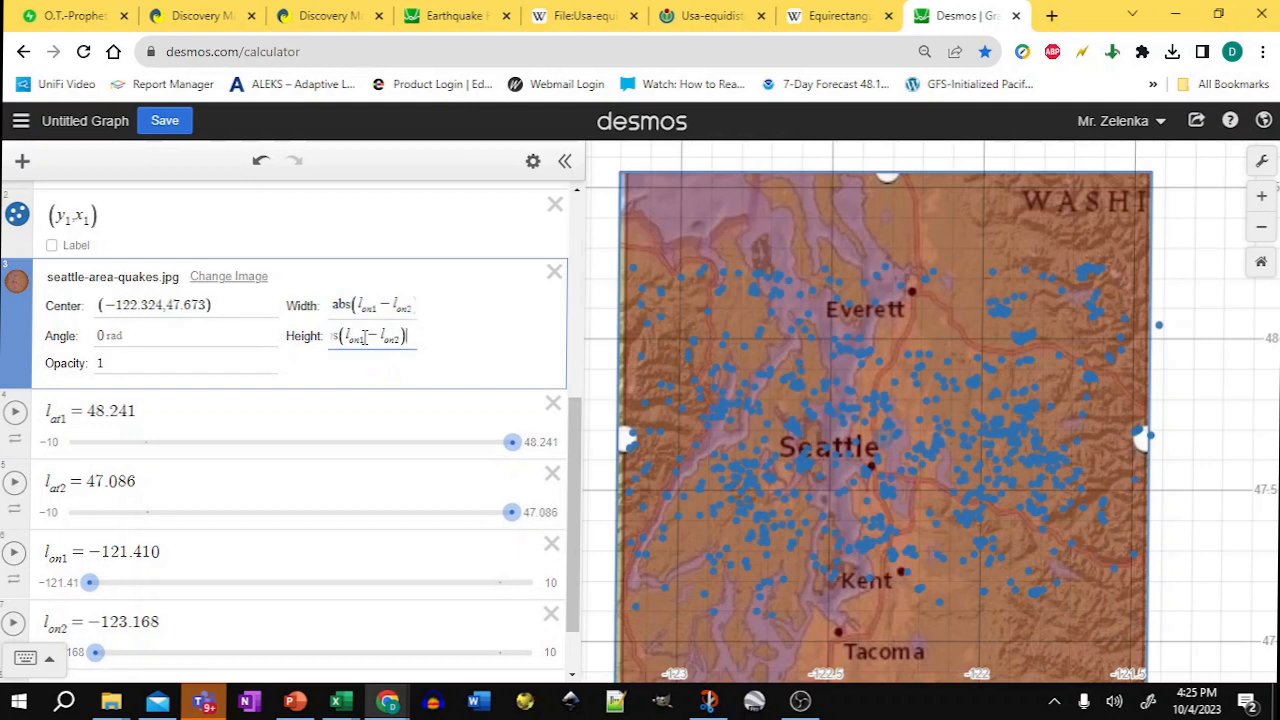
key(BackSpace)
key(BackSpace)
text(at)
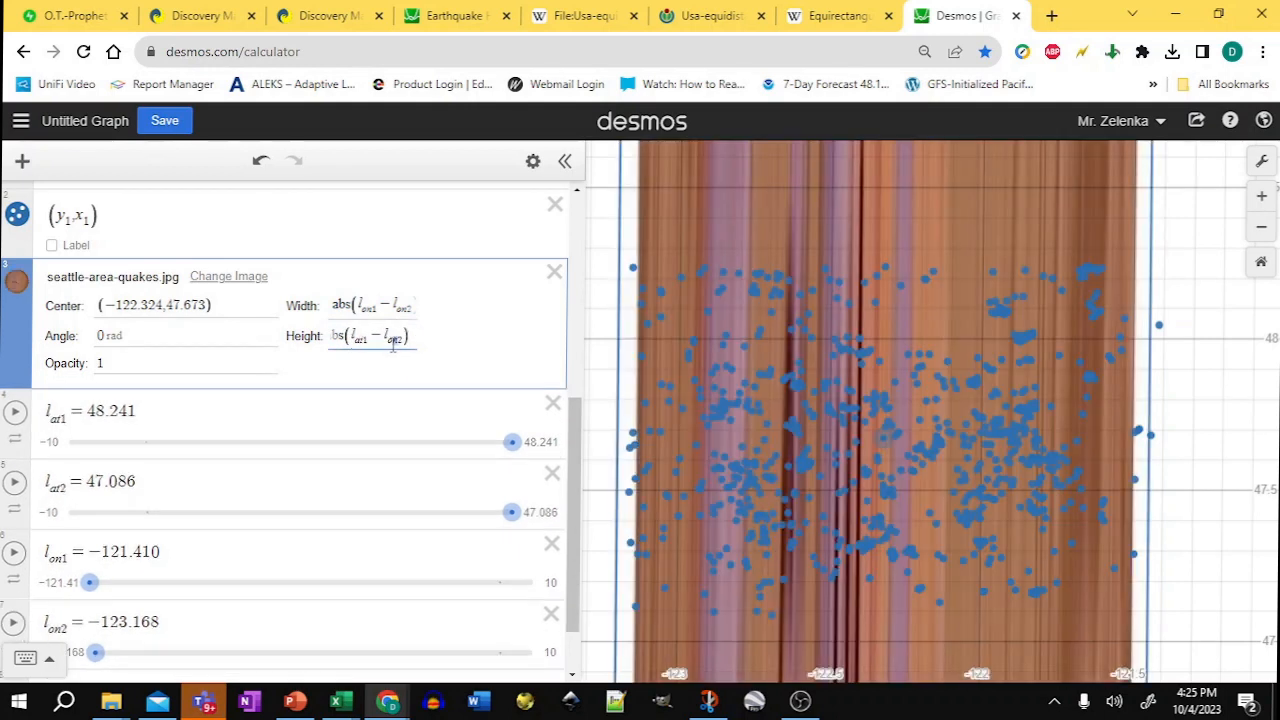
key(BackSpace)
key(BackSpace)
text(at)
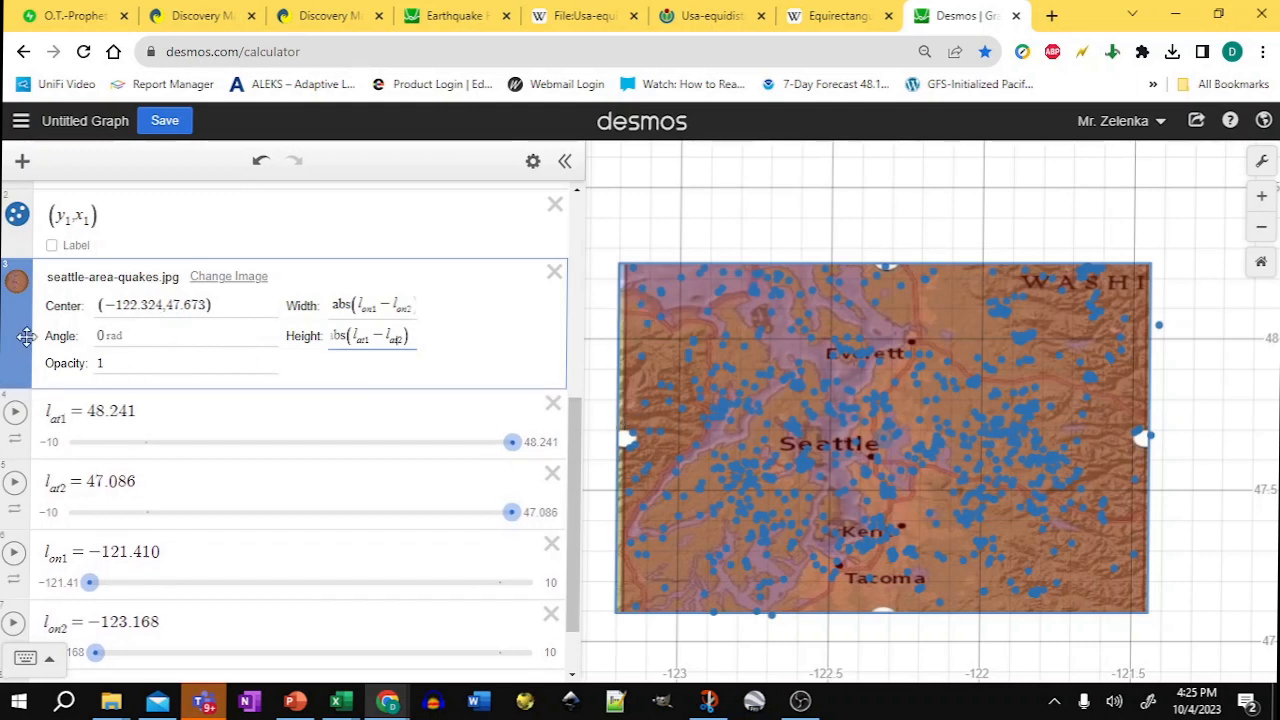
Step: Set the image center's x-coordinate to abs(l_on1 − l_on2)/2
click(150, 310)
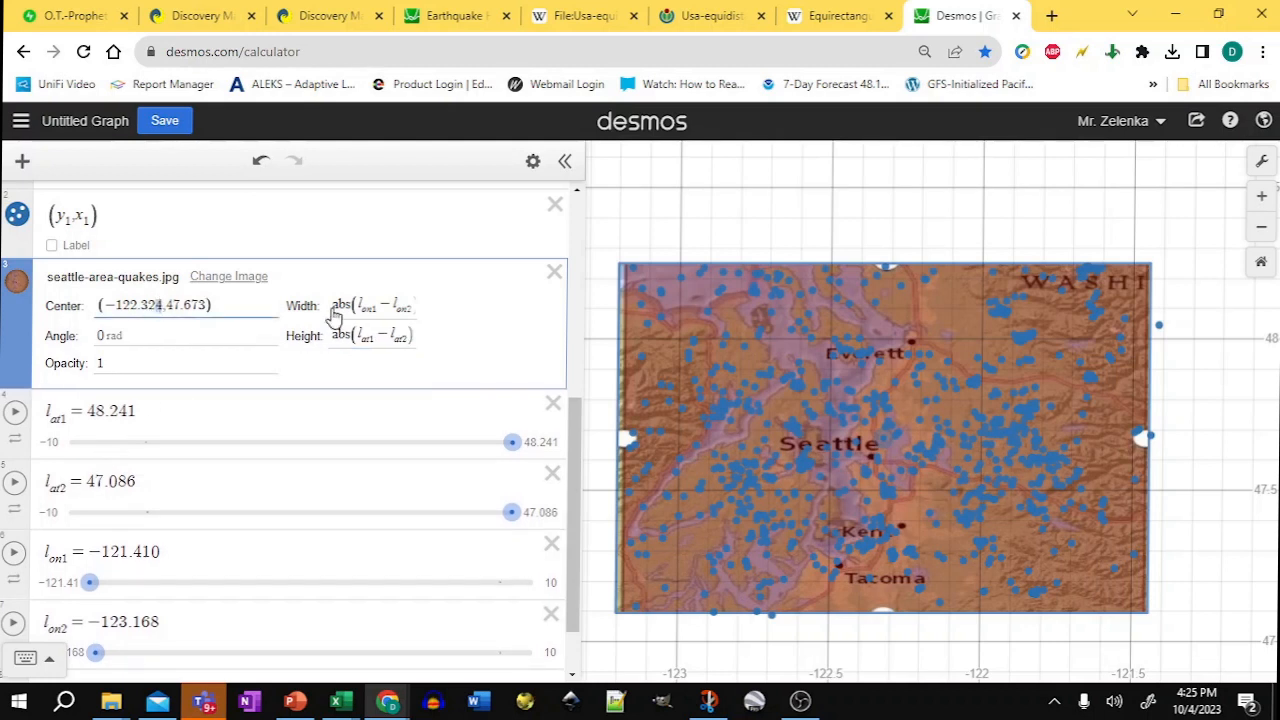
drag(335, 315, 428, 314)
key(ctrl+c)
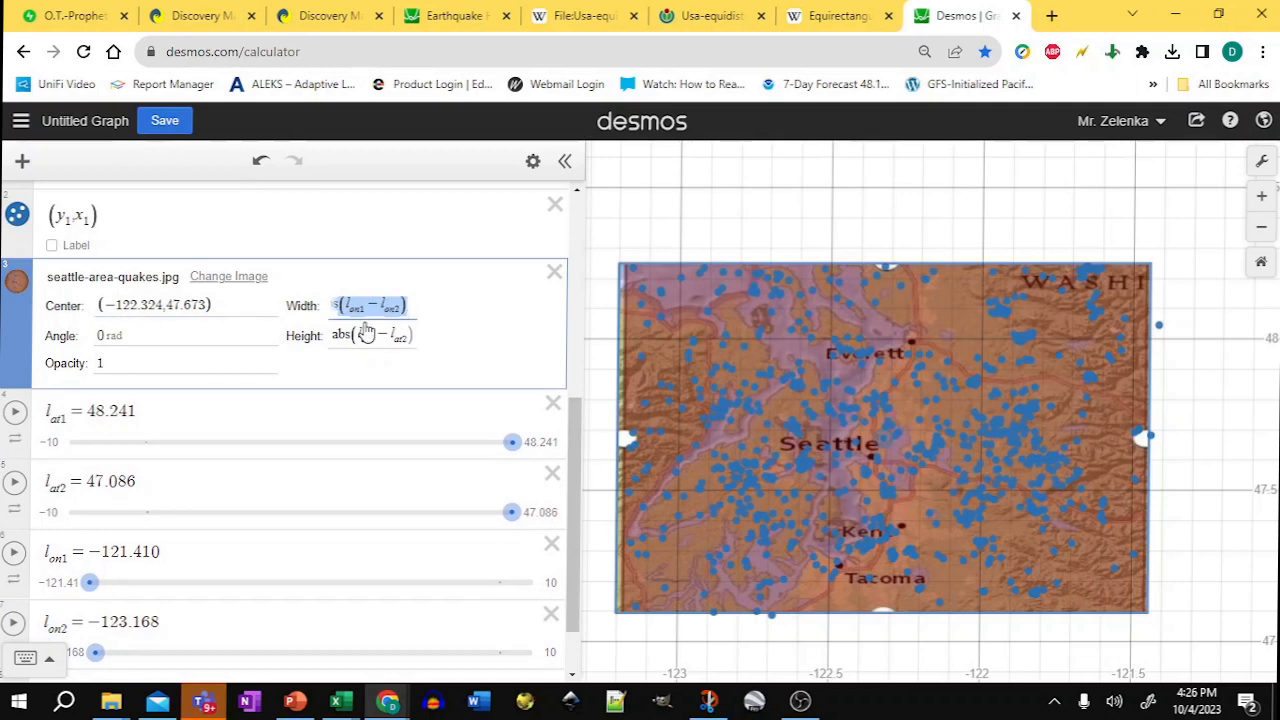
click(158, 305)
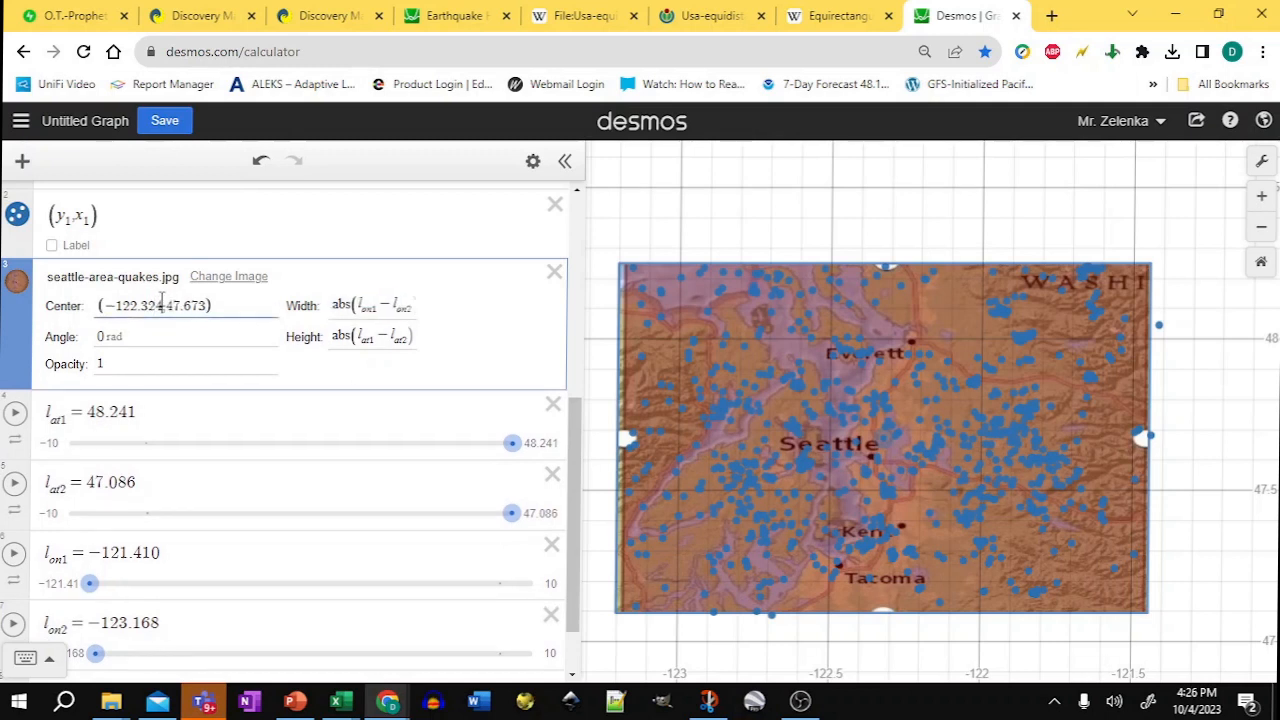
drag(160, 305, 104, 306)
key(ctrl+v)
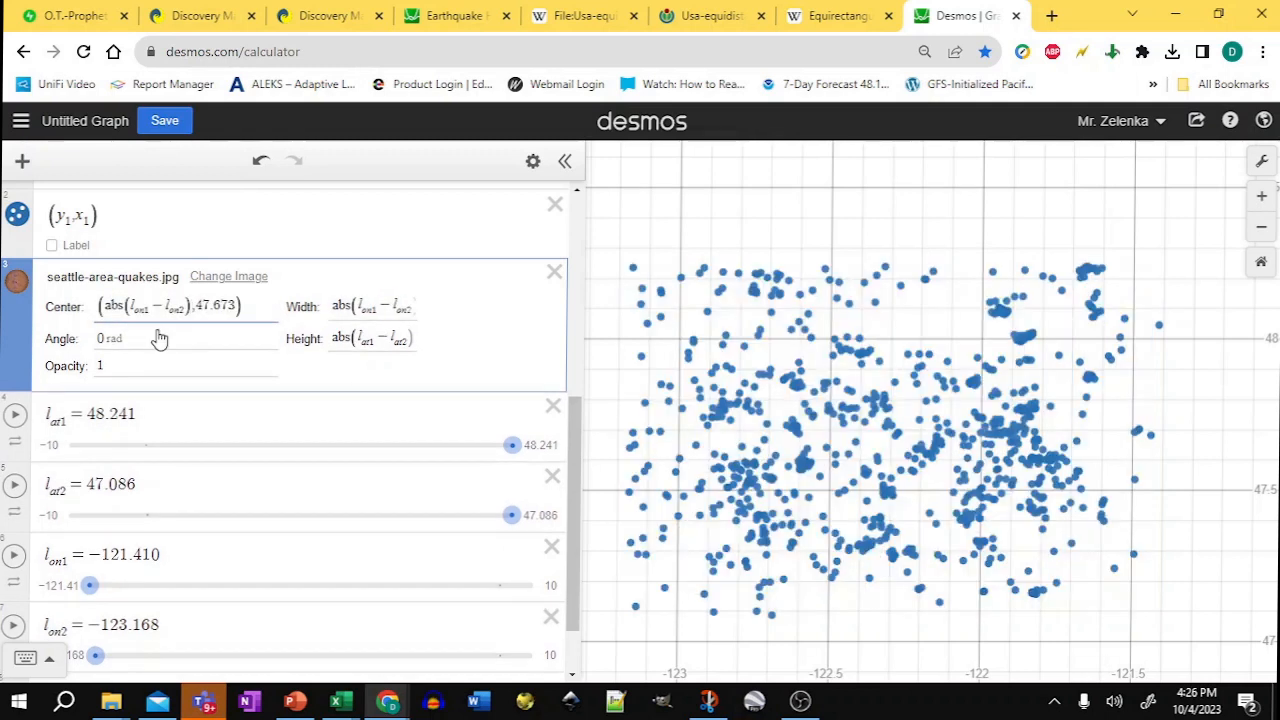
text(/4)
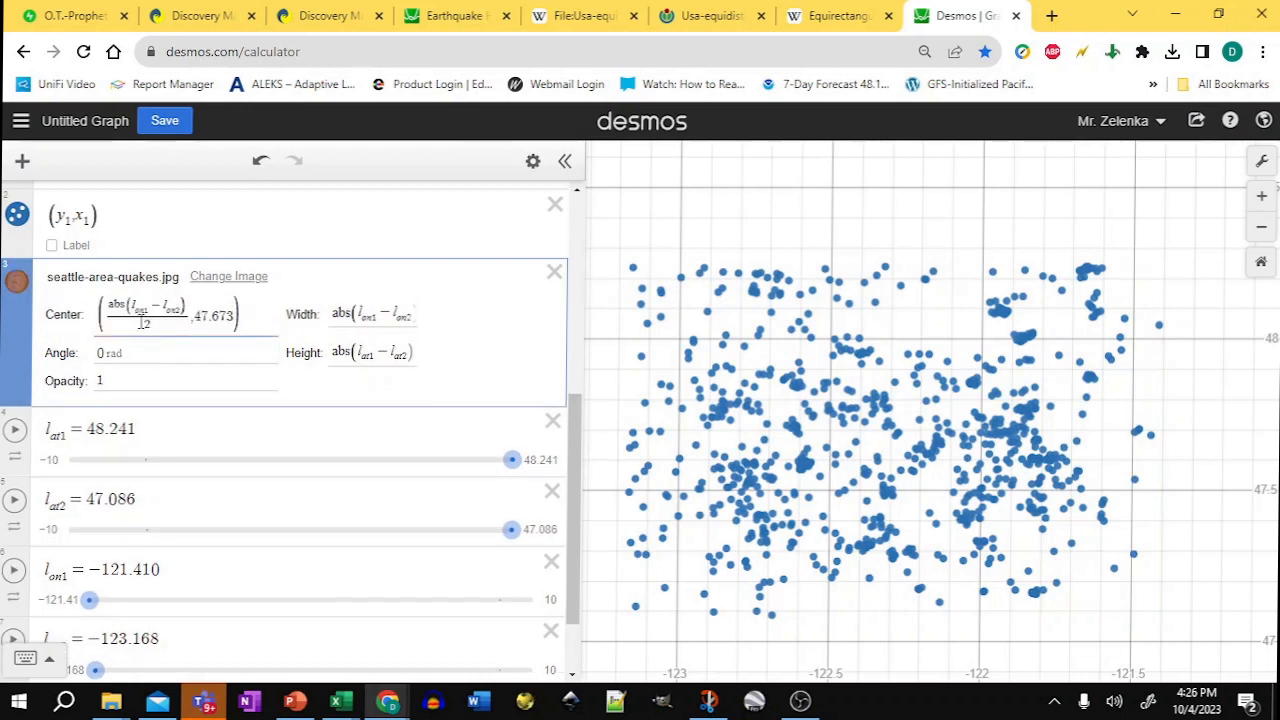
key(BackSpace)
text(2)
Step: Set the image center's y-coordinate to abs(l_at1 − l_at2)/2 and make the x-coordinate negative
drag(163, 327, 104, 312)
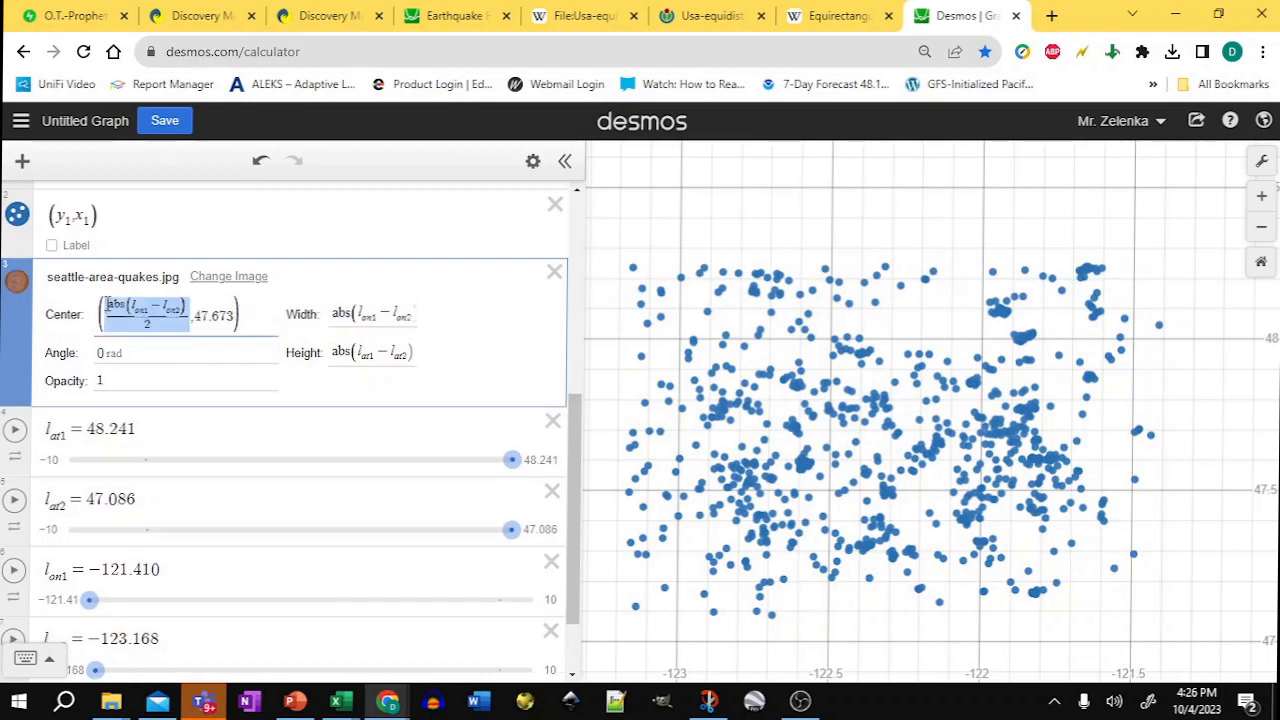
drag(239, 316, 192, 316)
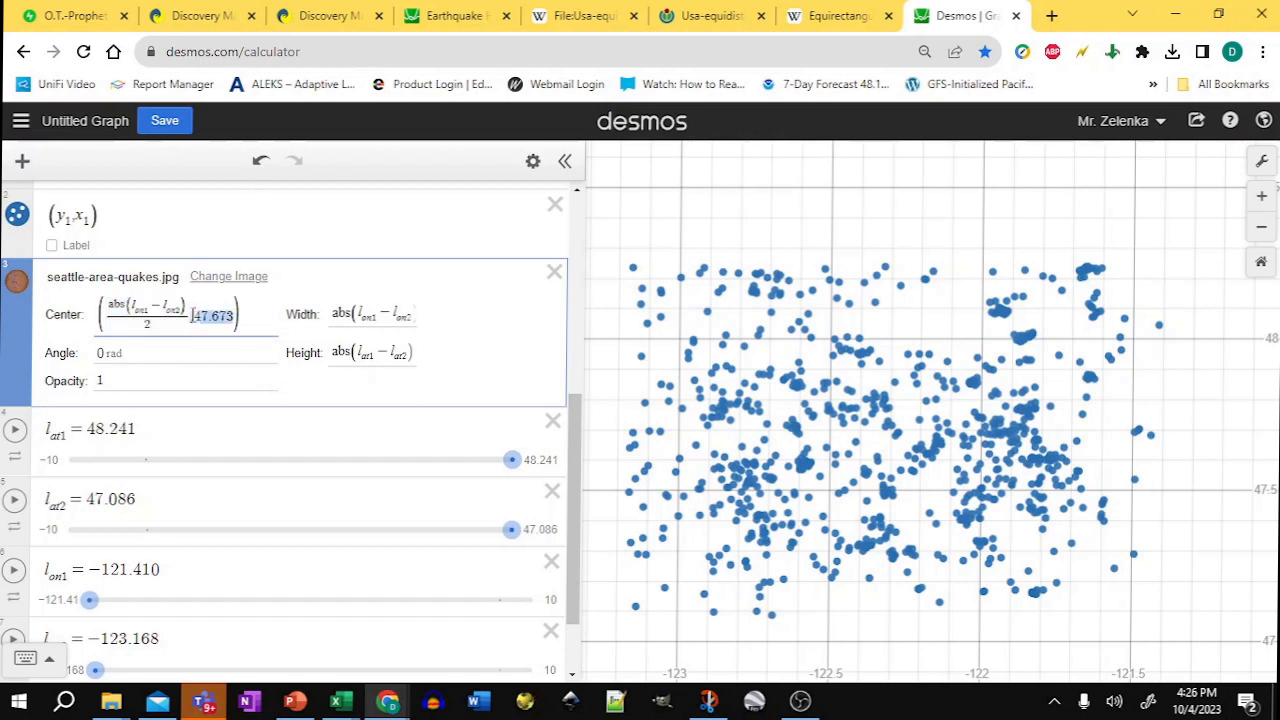
text(abs(lon1−lon2)/2)
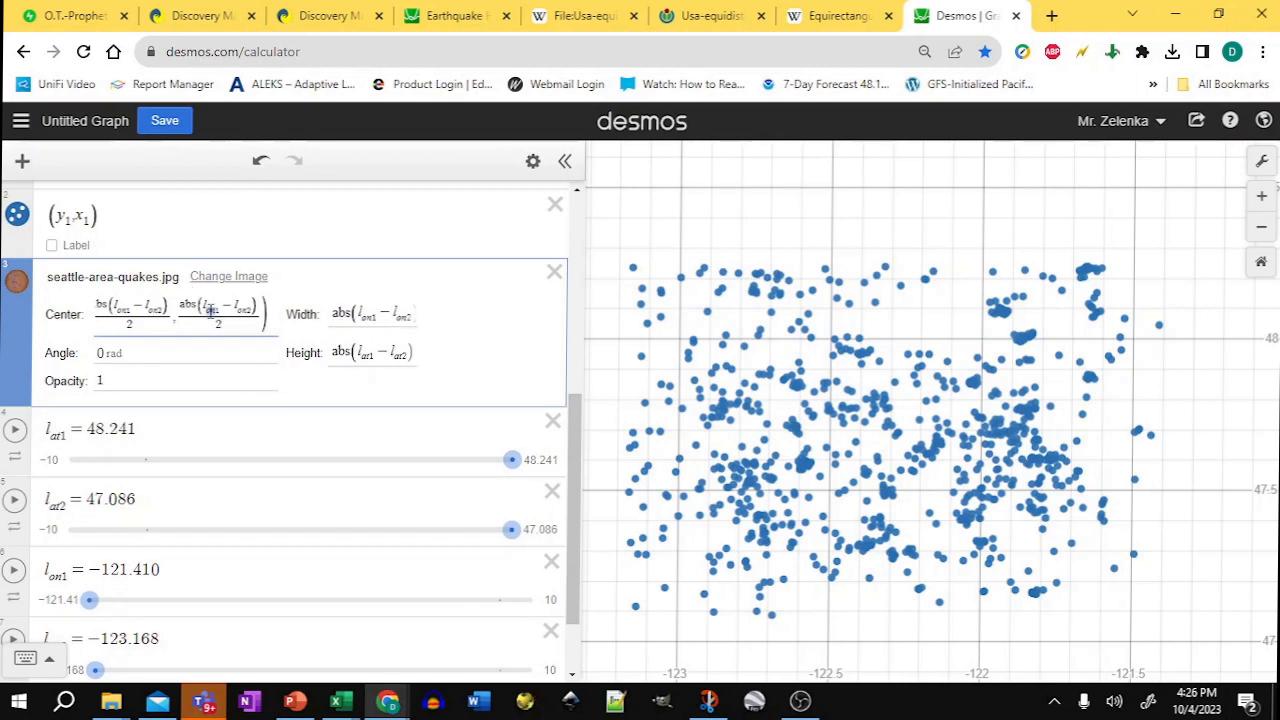
text(at)
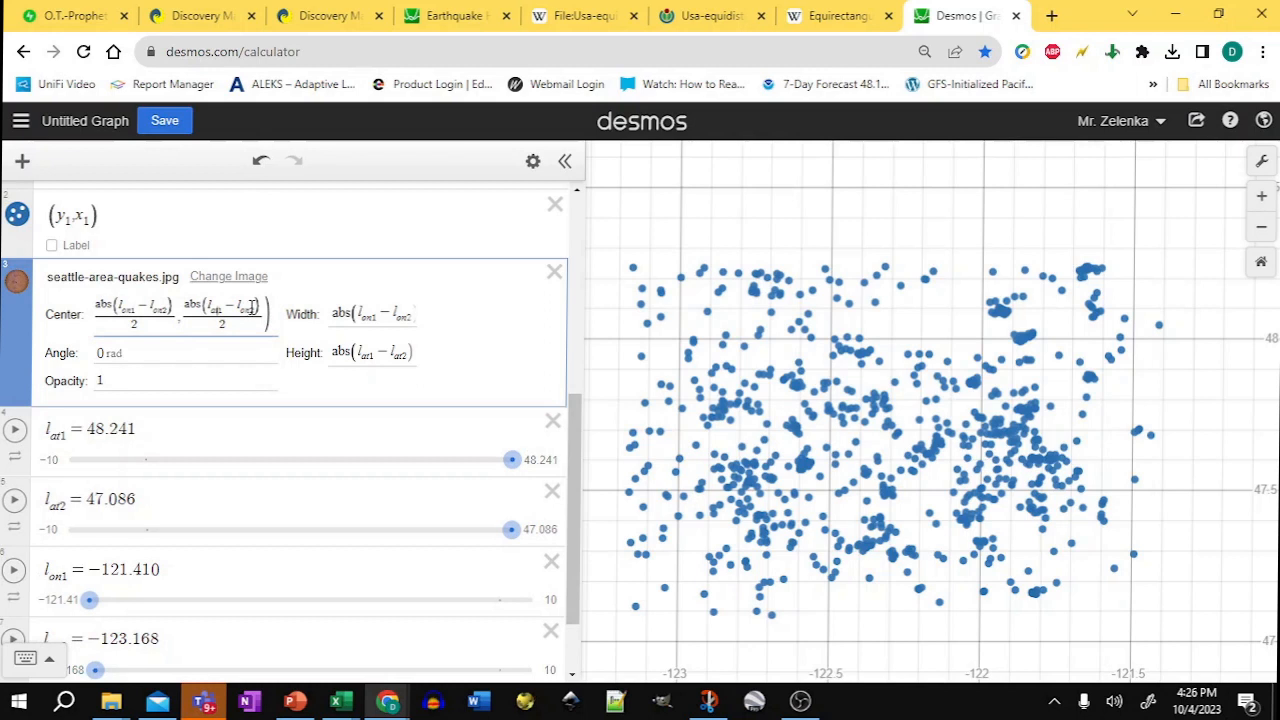
drag(252, 309, 242, 310)
text(at)
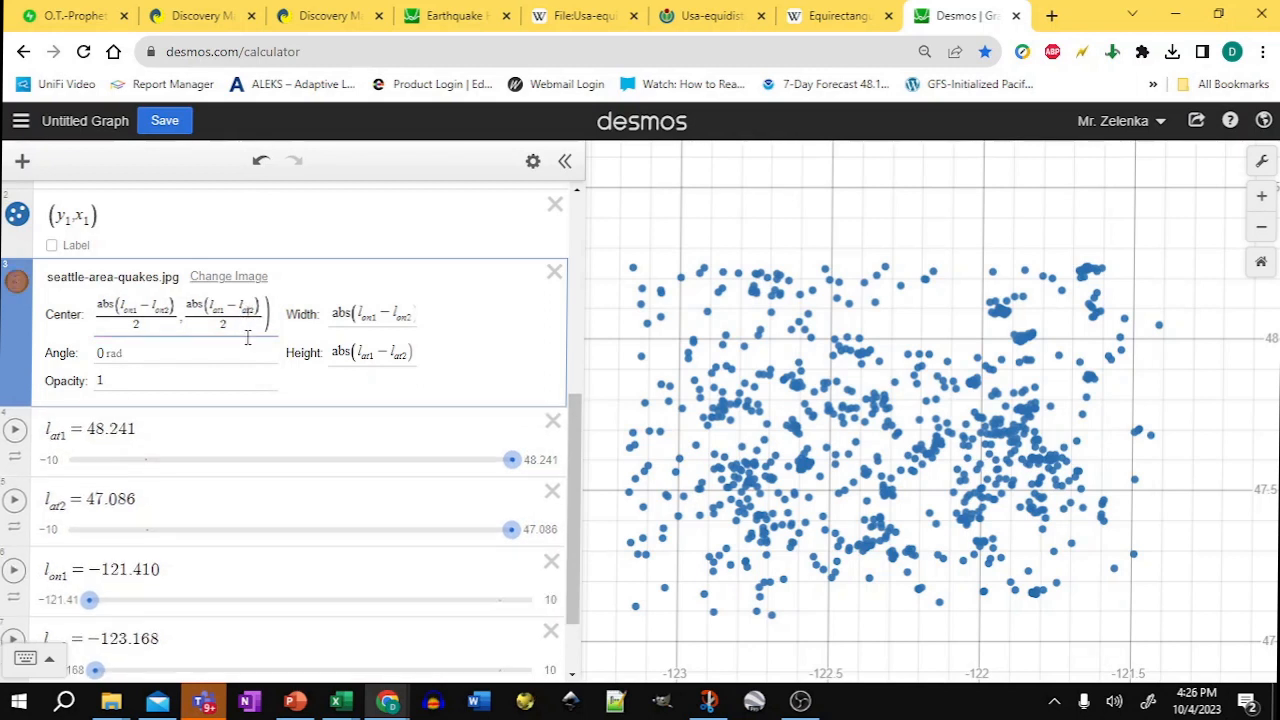
click(97, 316)
text(()
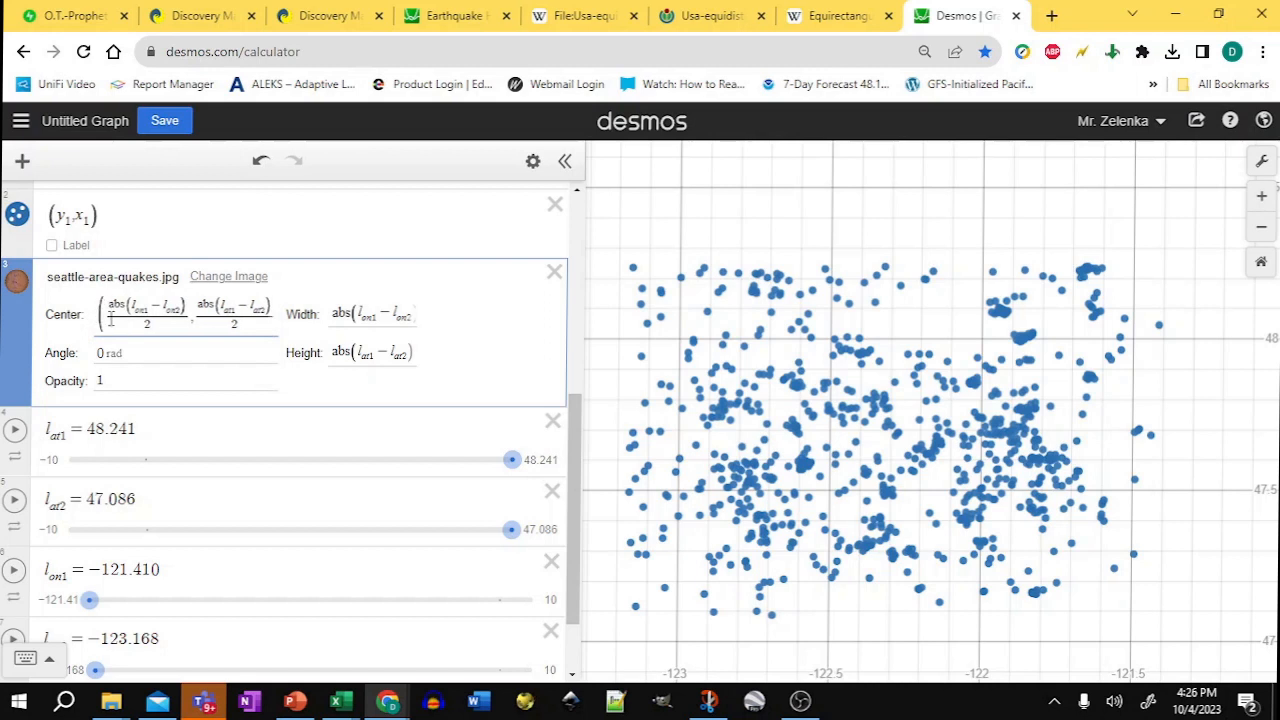
text(-)
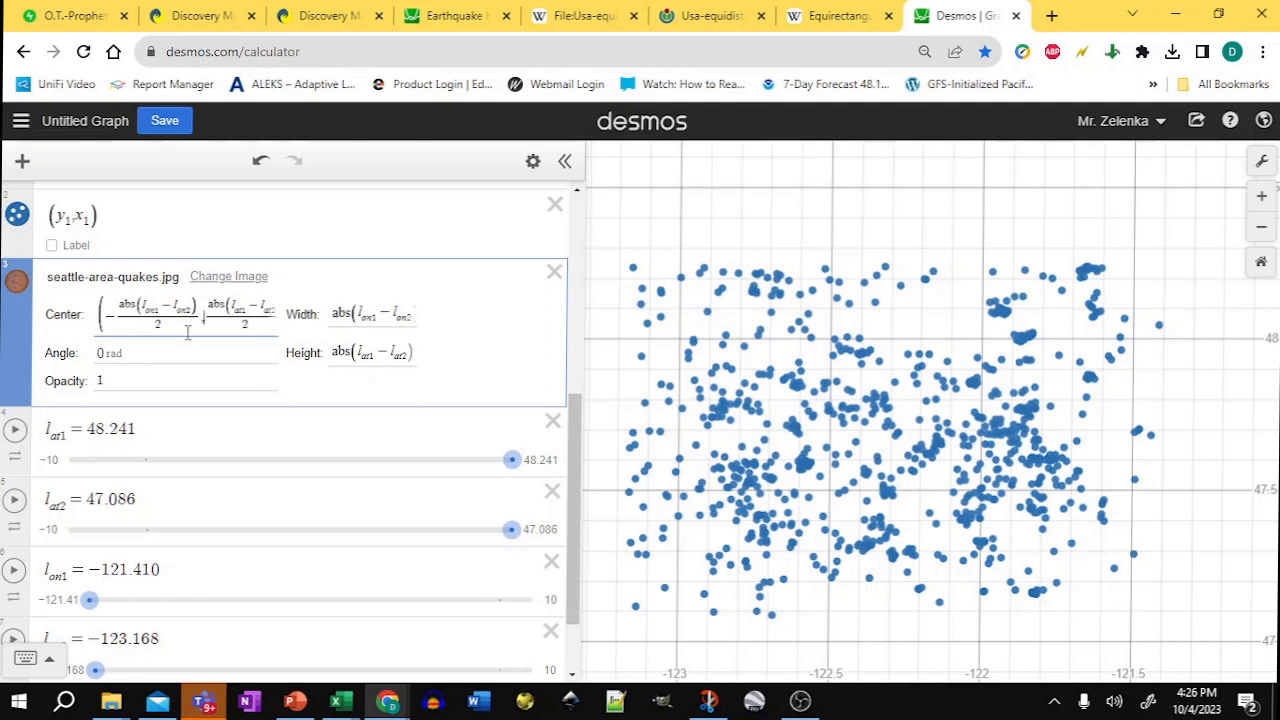
Step: Zoom the graph out and back in to locate the map image
click(1267, 235)
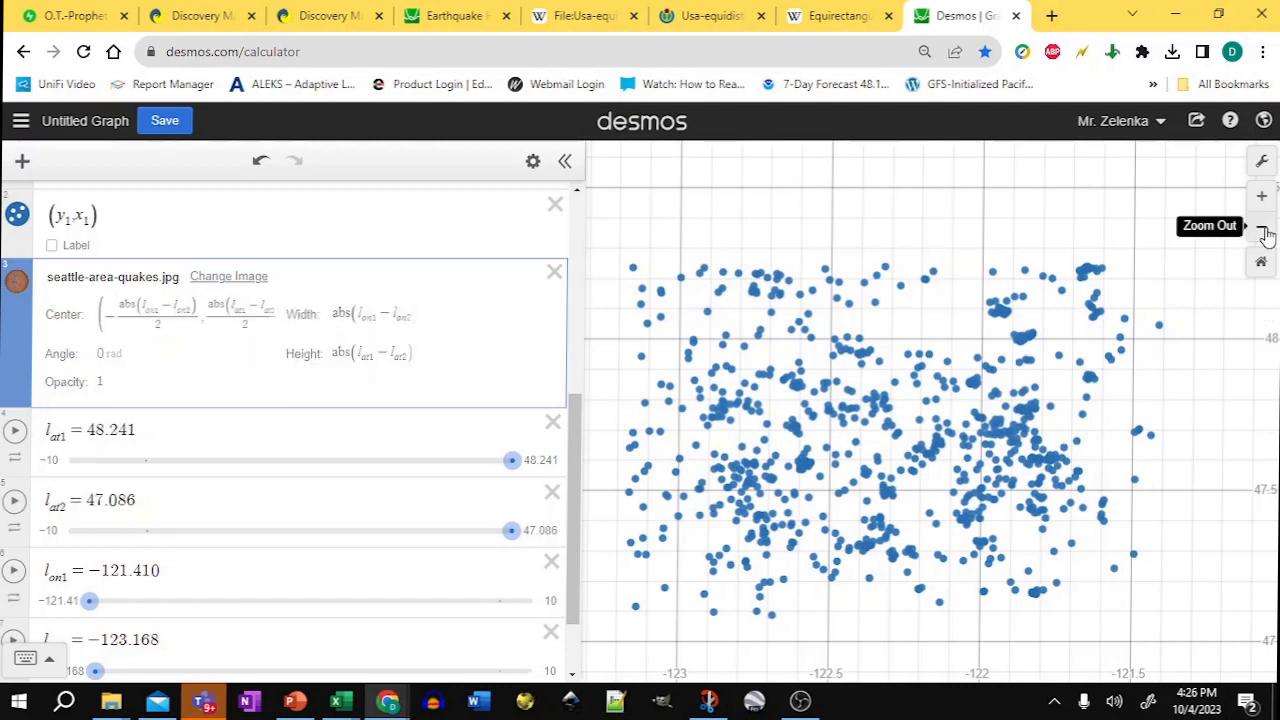
click(1267, 235)
click(1267, 235)
click(1267, 235)
click(1267, 235)
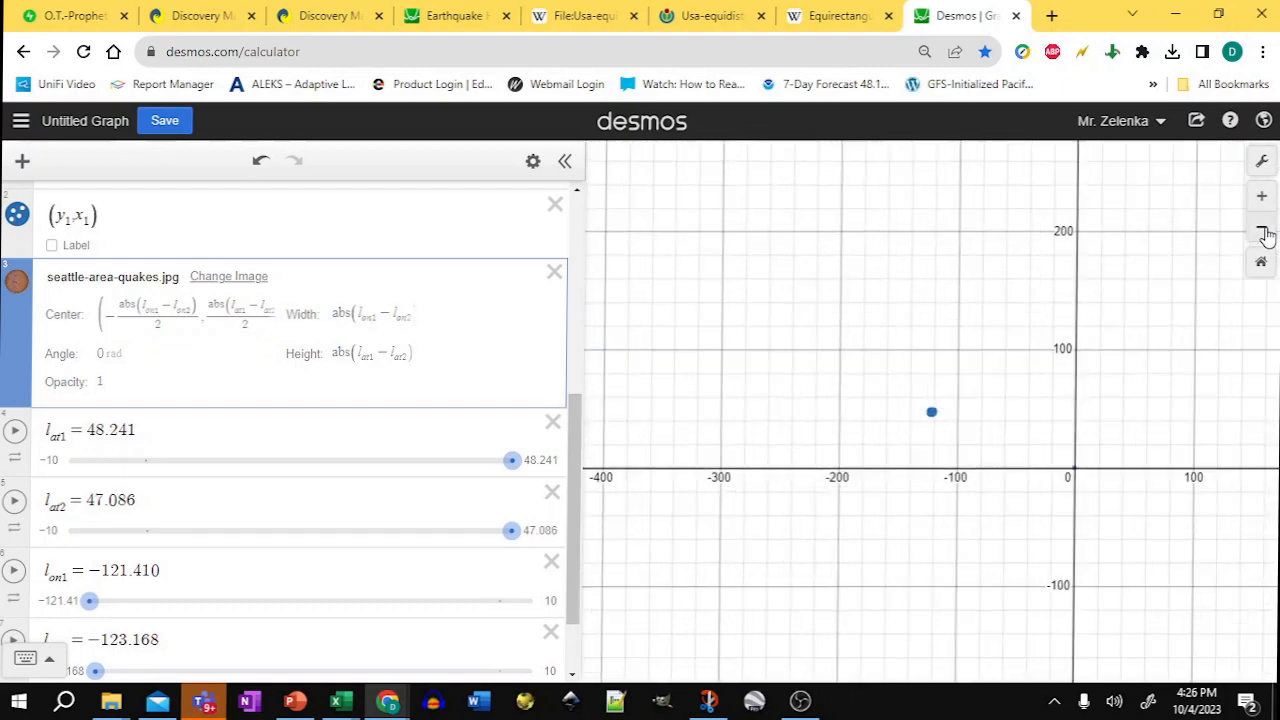
click(1265, 234)
click(1265, 234)
click(1265, 234)
click(1265, 234)
click(1265, 234)
click(1265, 234)
click(1265, 234)
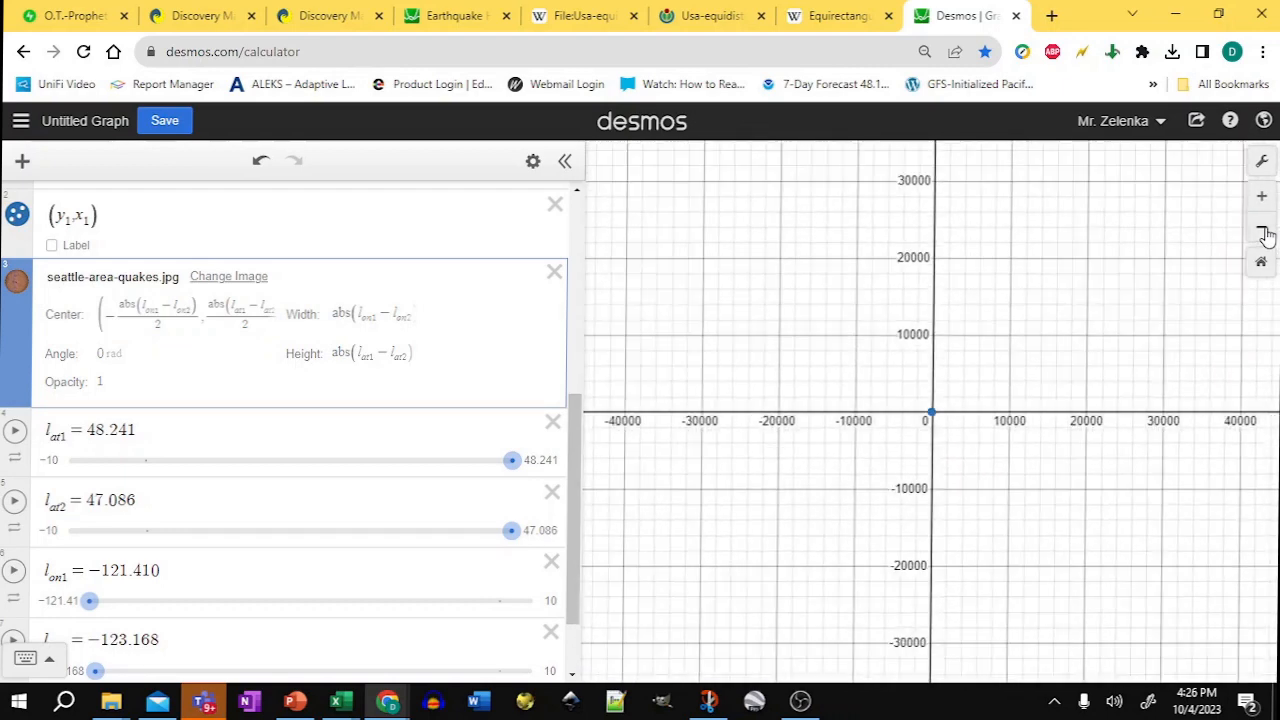
click(1265, 234)
click(1262, 203)
click(1262, 203)
click(1262, 203)
click(1263, 205)
click(1263, 205)
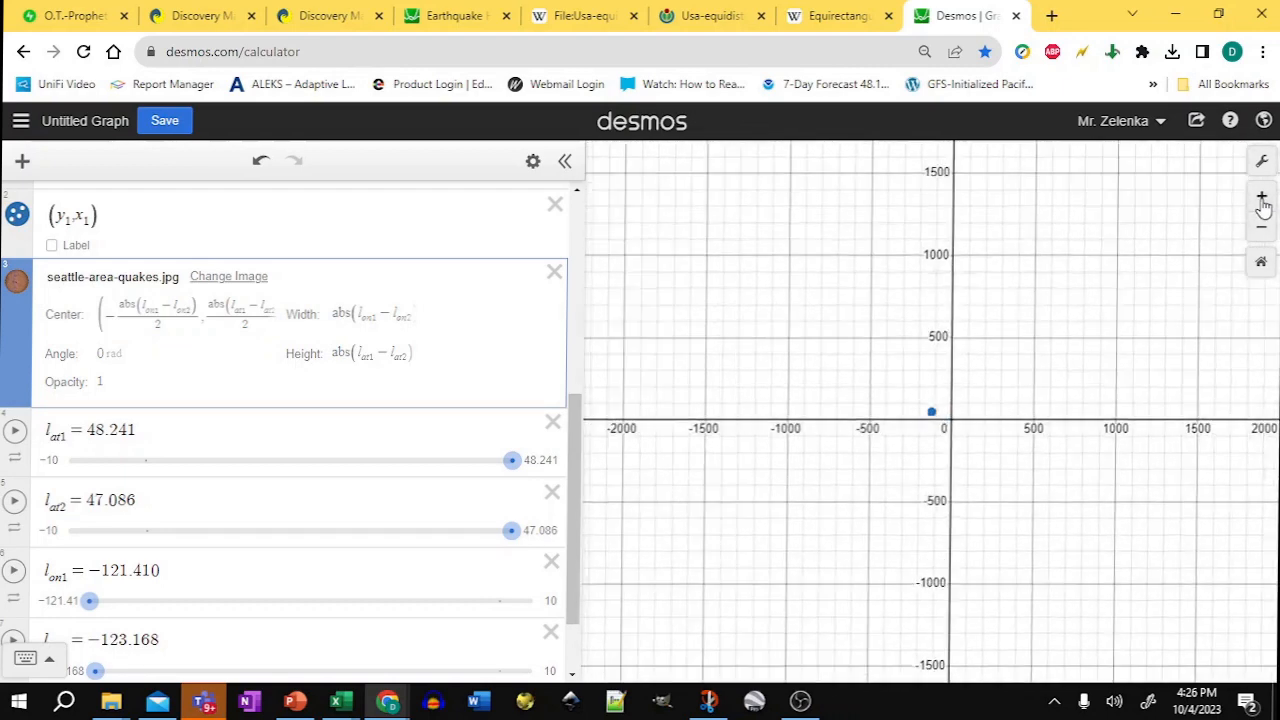
click(1263, 205)
click(1263, 205)
click(1263, 205)
click(1263, 205)
click(1263, 205)
click(1263, 205)
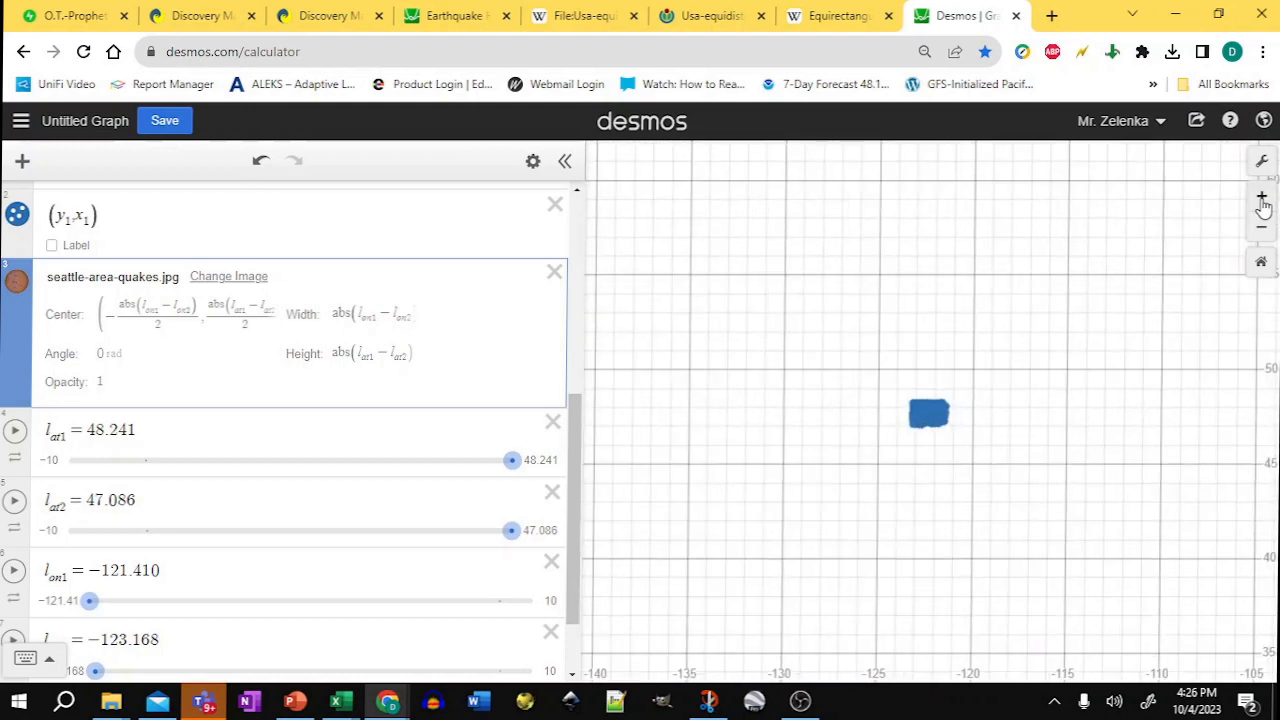
click(1263, 205)
click(1263, 205)
click(1263, 205)
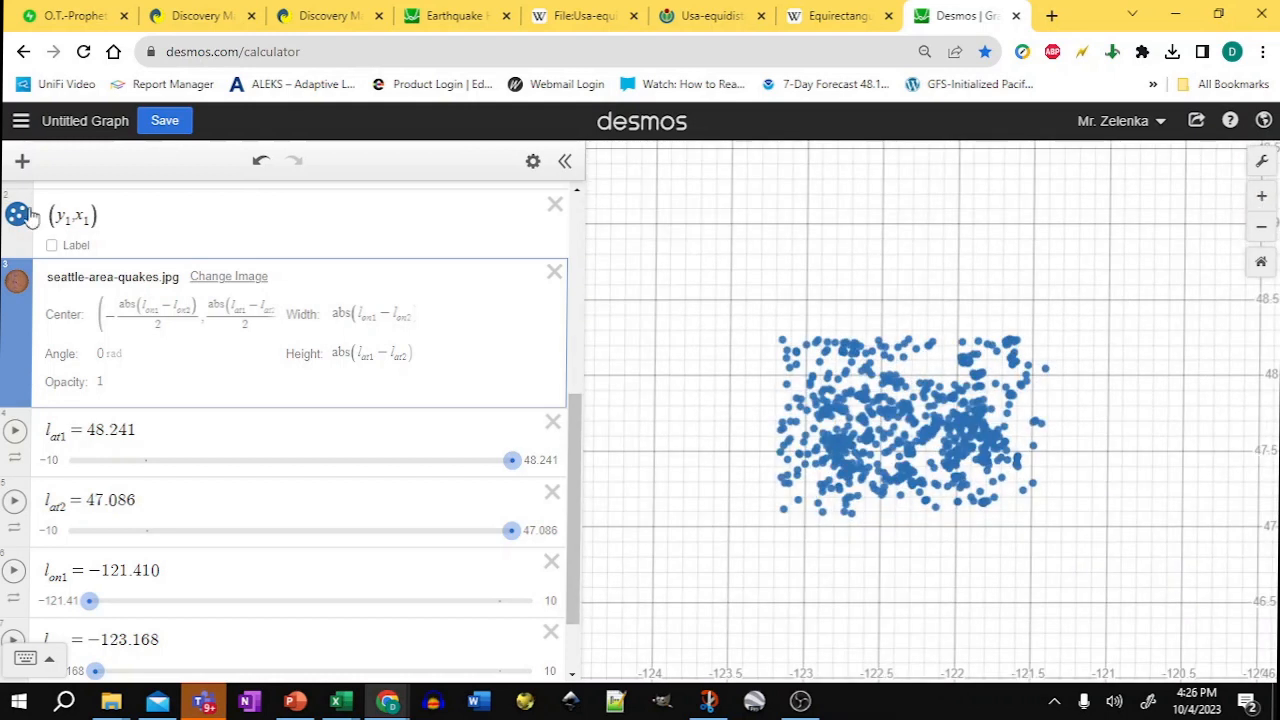
Step: Paste the center's x-coordinate formula into a new expression to evaluate it
click(171, 320)
drag(195, 320, 104, 302)
click(129, 225)
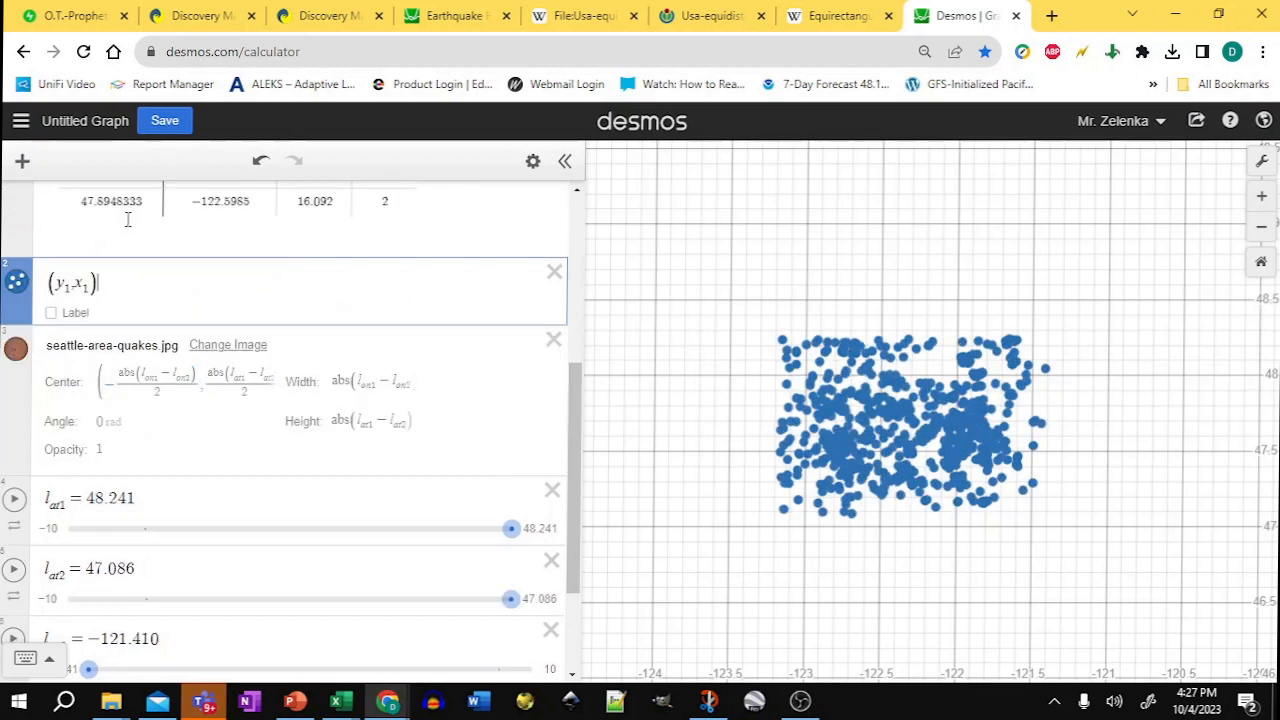
key(Return)
text(−abs(l_on1−l_on2)/2)
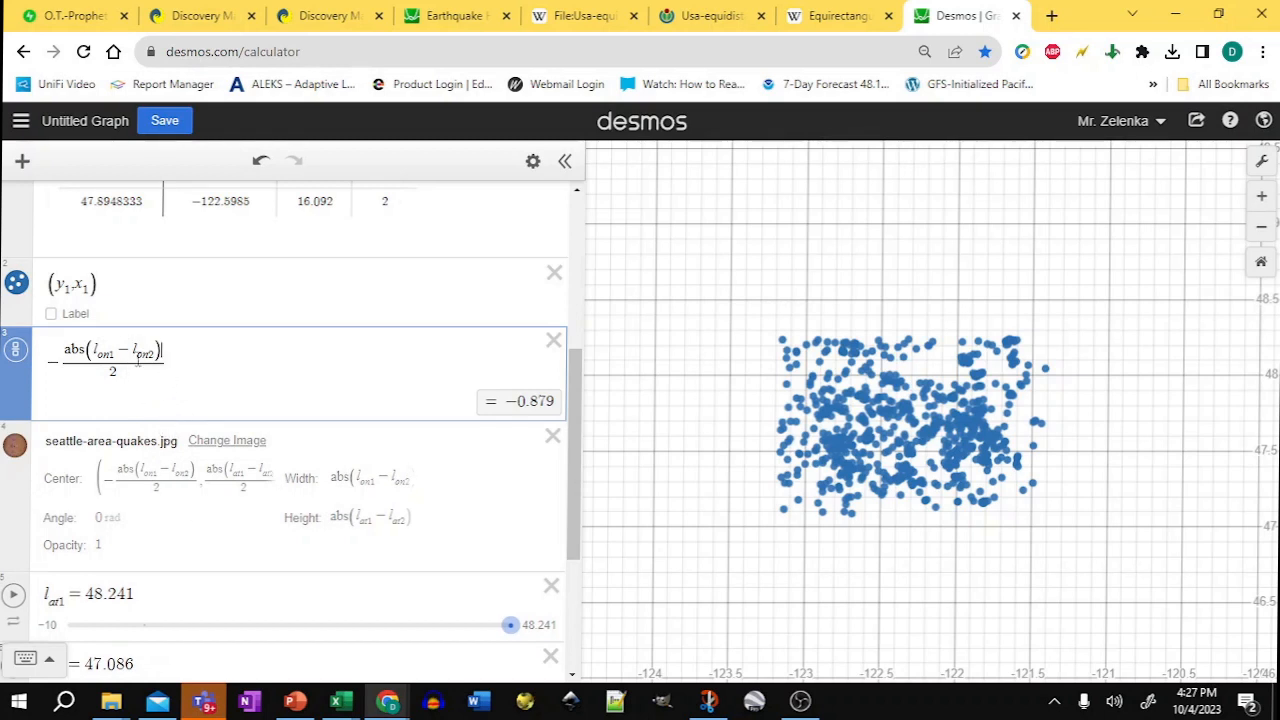
Step: Set the map image's center x-coordinate to −121.410 − abs(l_on1 − l_on2)/2
drag(116, 348, 102, 353)
scroll(251, 548, down, 3)
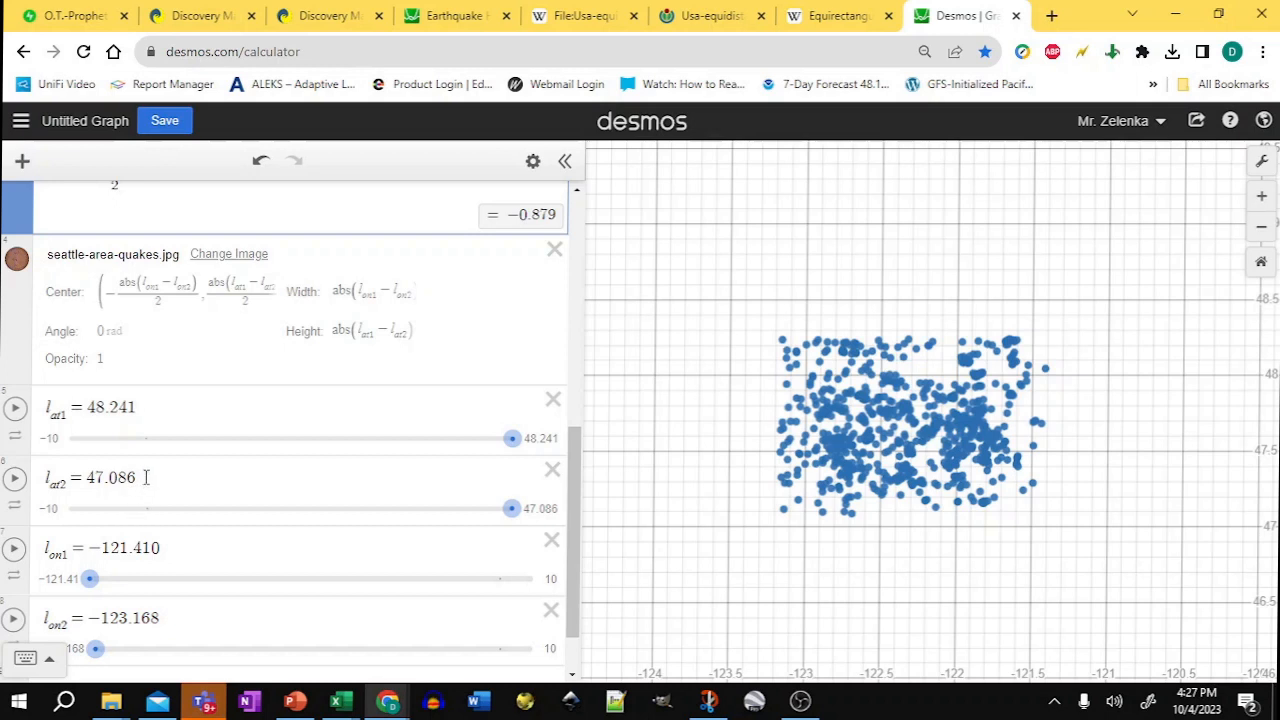
click(164, 547)
drag(162, 547, 94, 544)
key(ctrl+c)
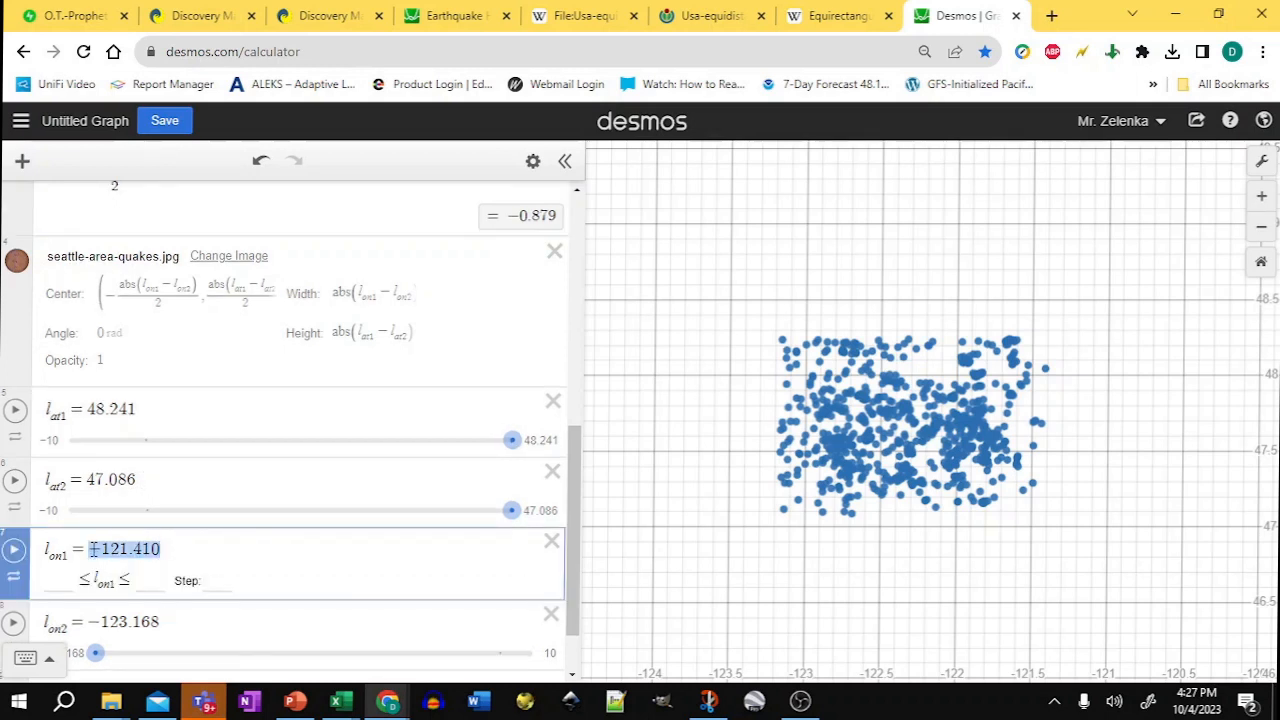
click(210, 308)
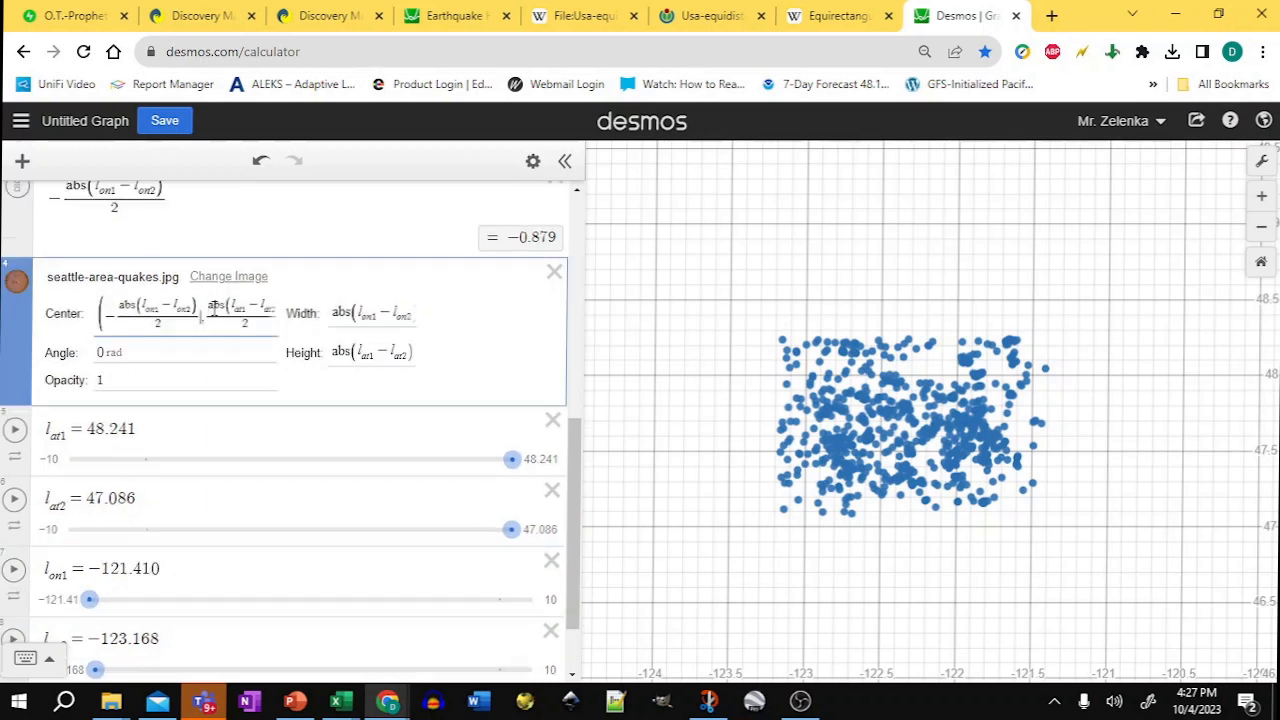
key(ctrl+v)
text(-)
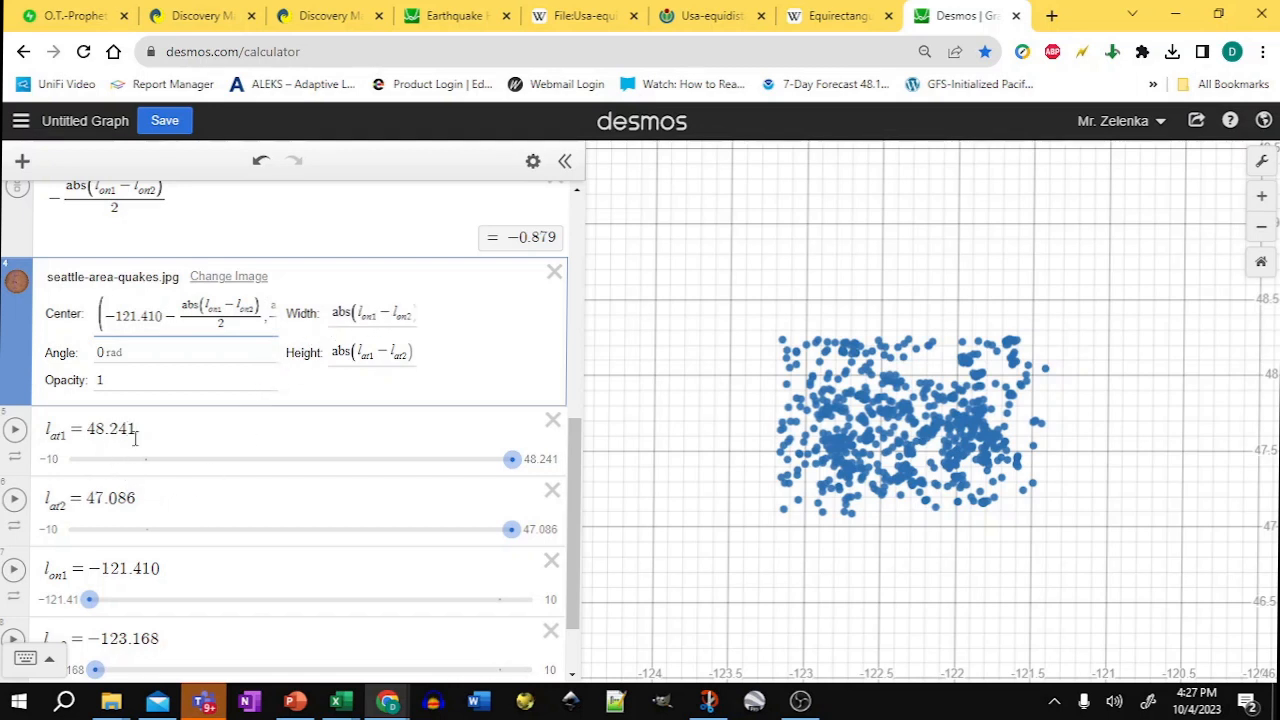
Step: Set the map image's center y-coordinate to 47.086 + abs(l_at1 − l_at2)/2
drag(142, 499, 88, 497)
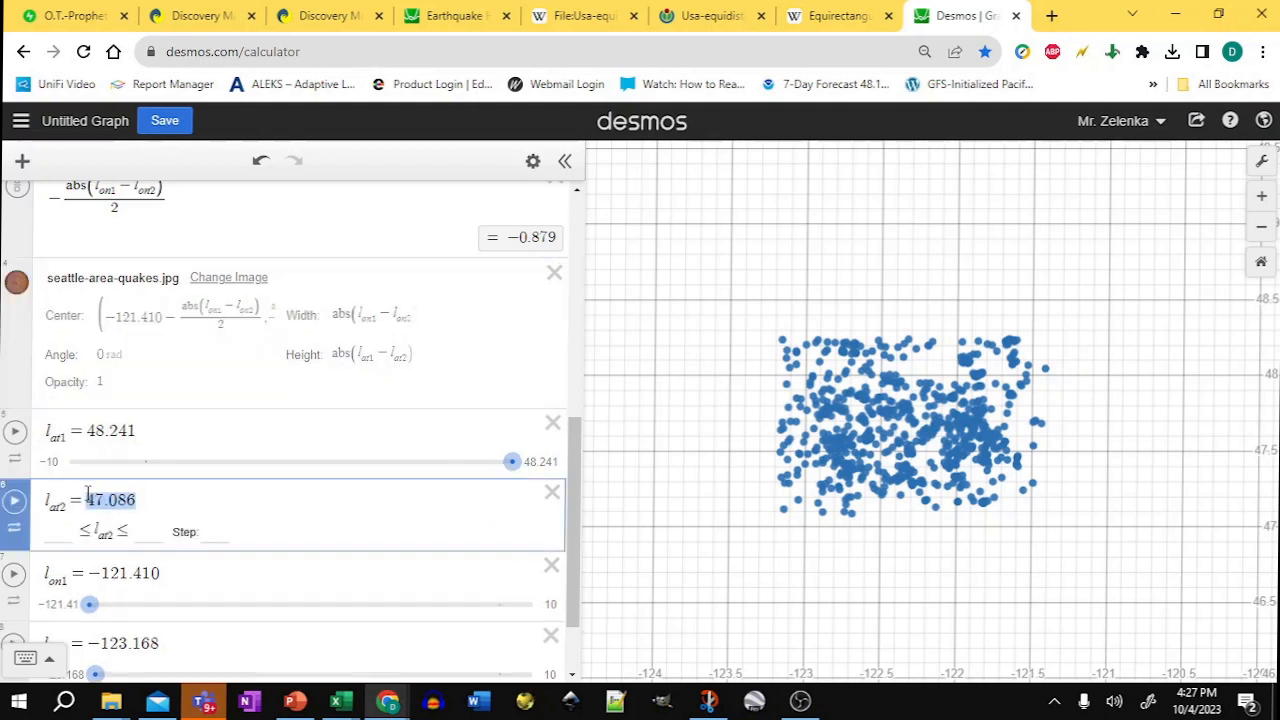
click(189, 306)
click(266, 320)
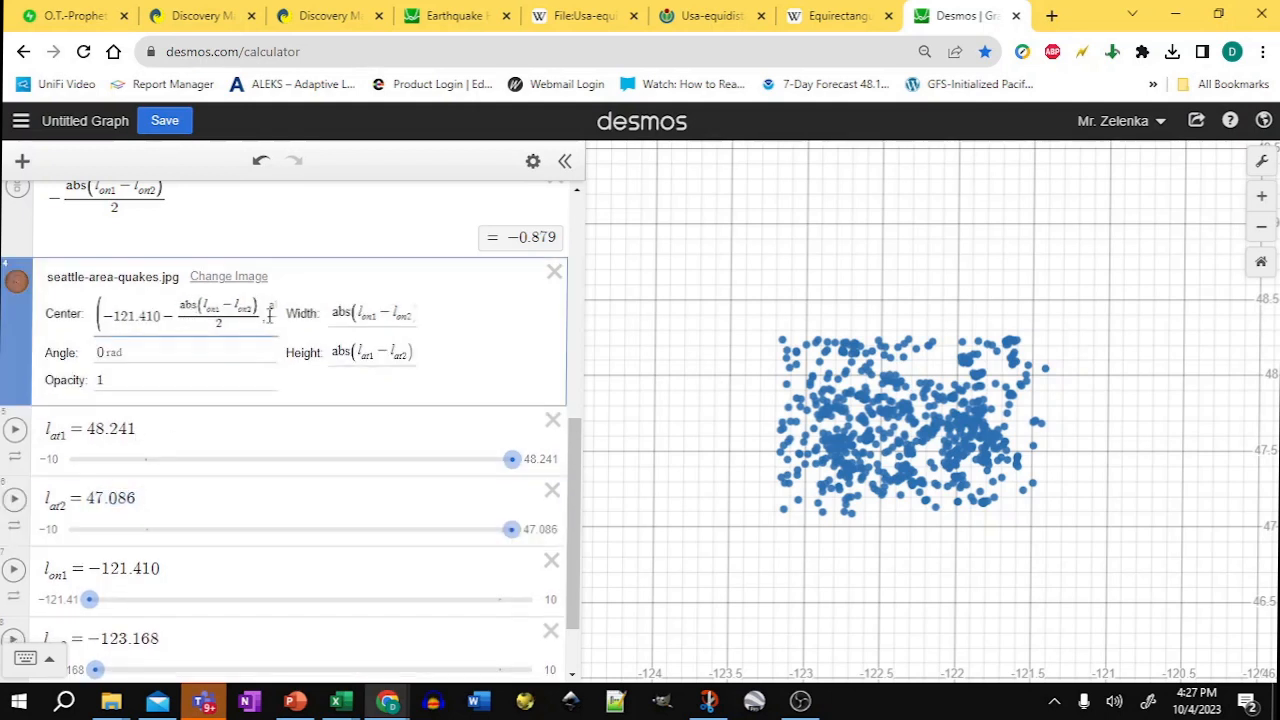
click(269, 316)
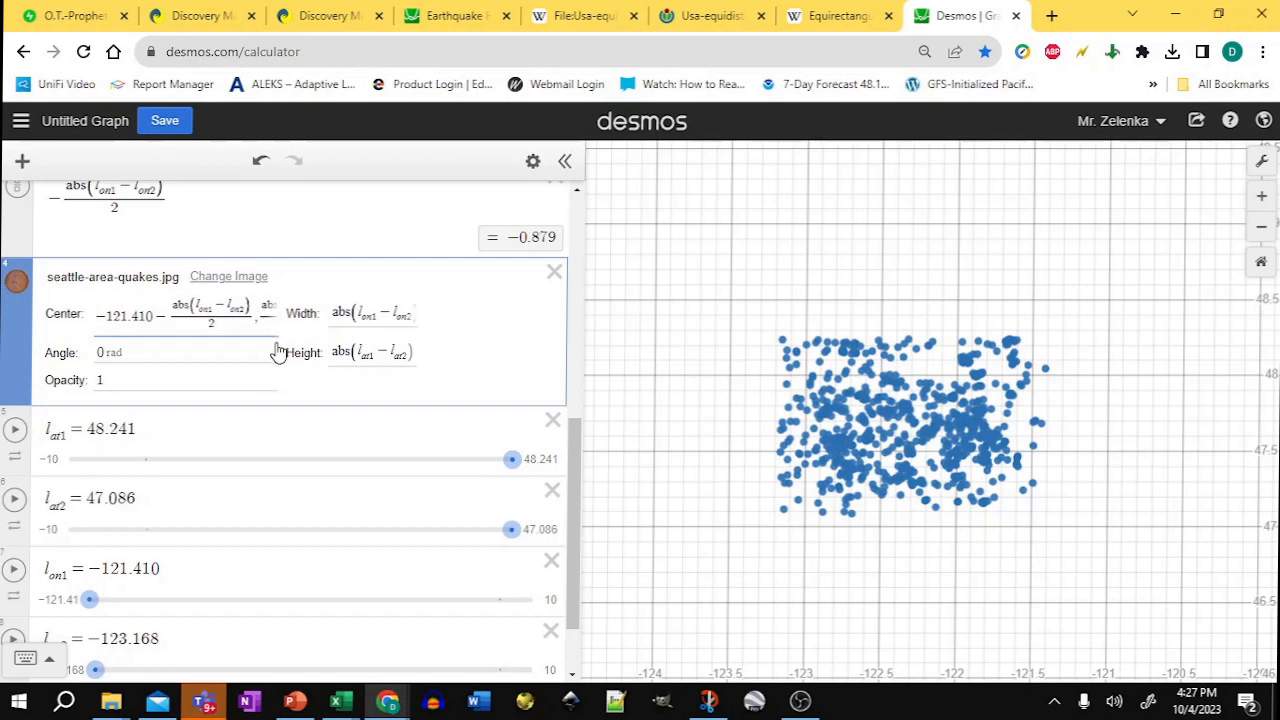
text(47.086 +)
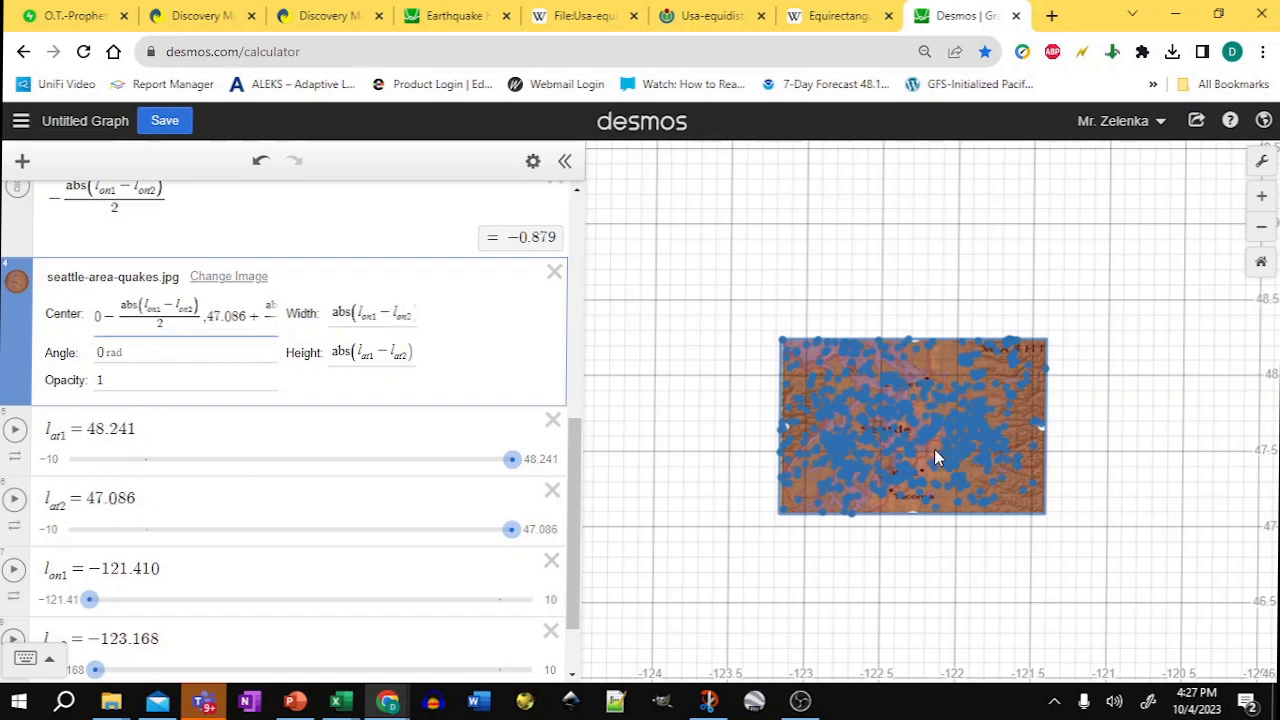
Step: Set the map image's opacity to .5
click(1261, 196)
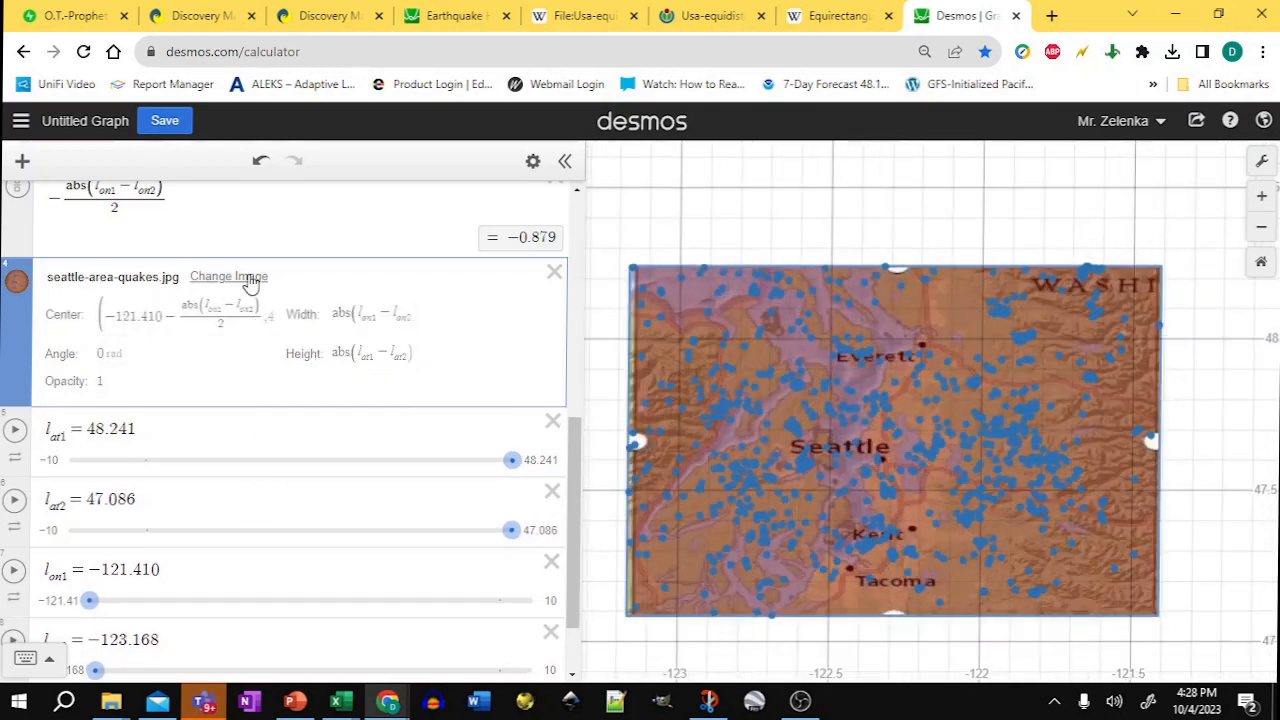
click(100, 383)
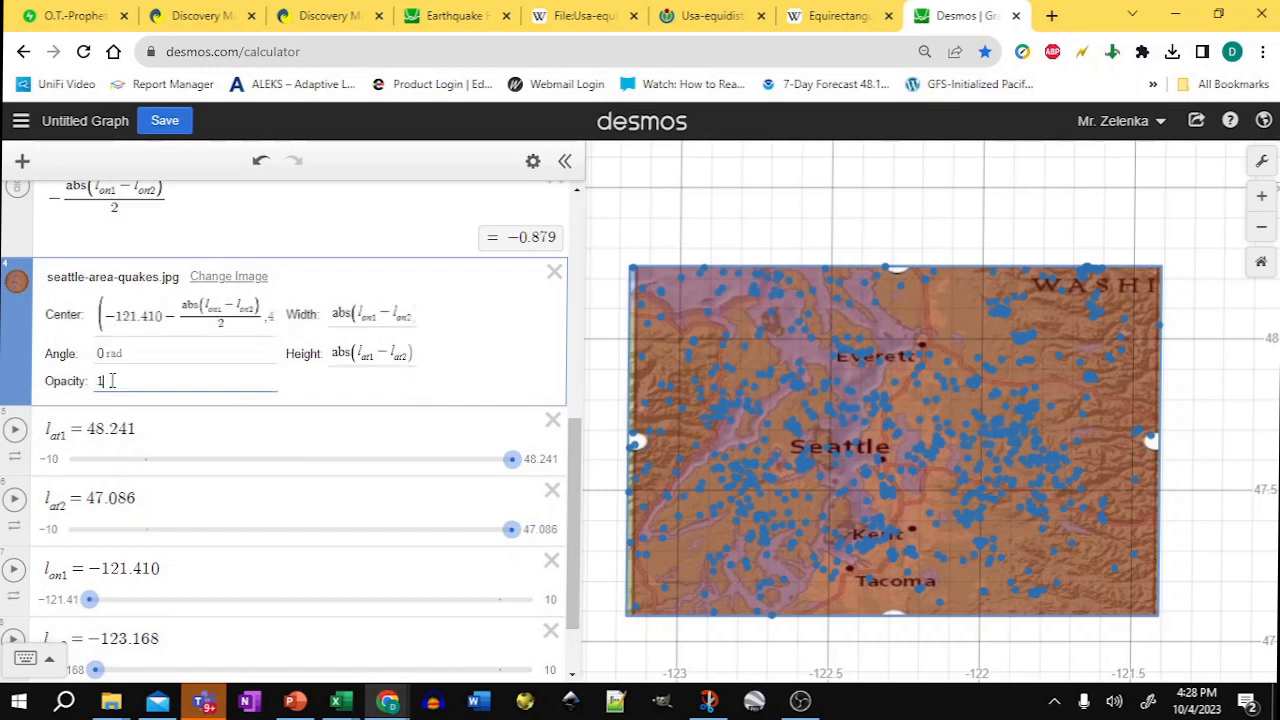
drag(100, 383, 209, 397)
text(.5)
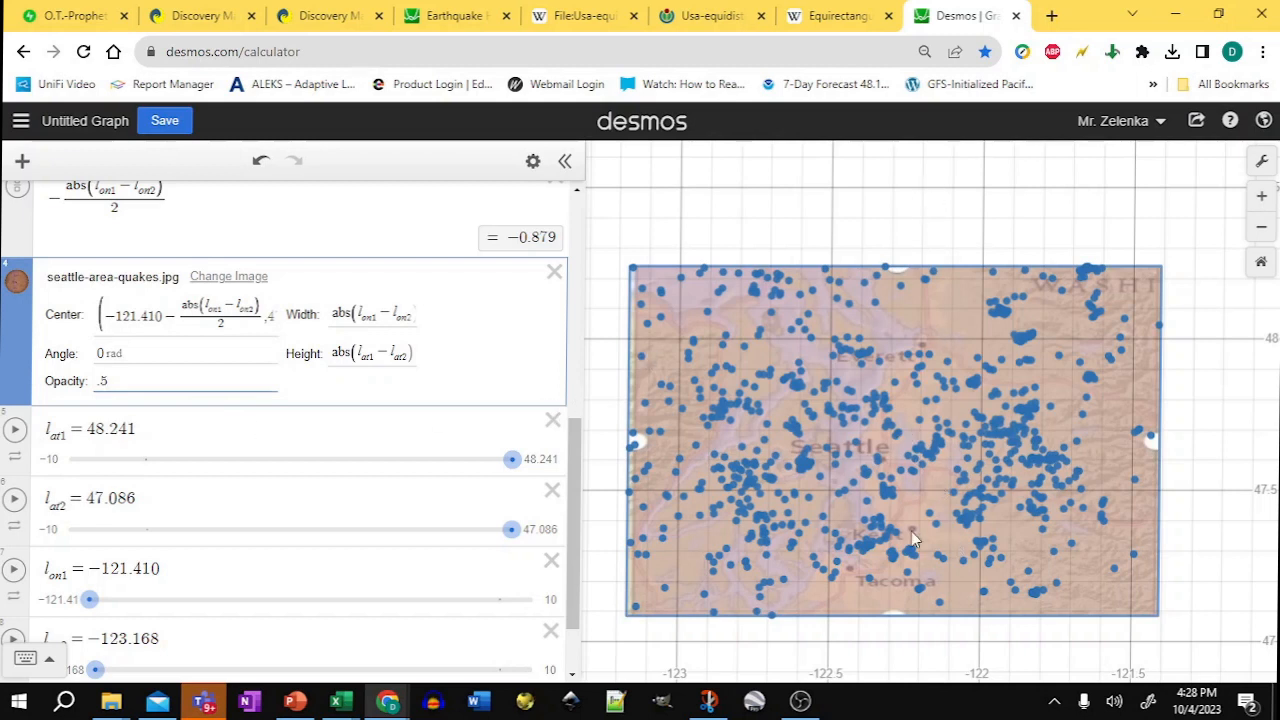
Step: Make the earthquake points yellow with a point opacity of .5
scroll(578, 497, down, 2)
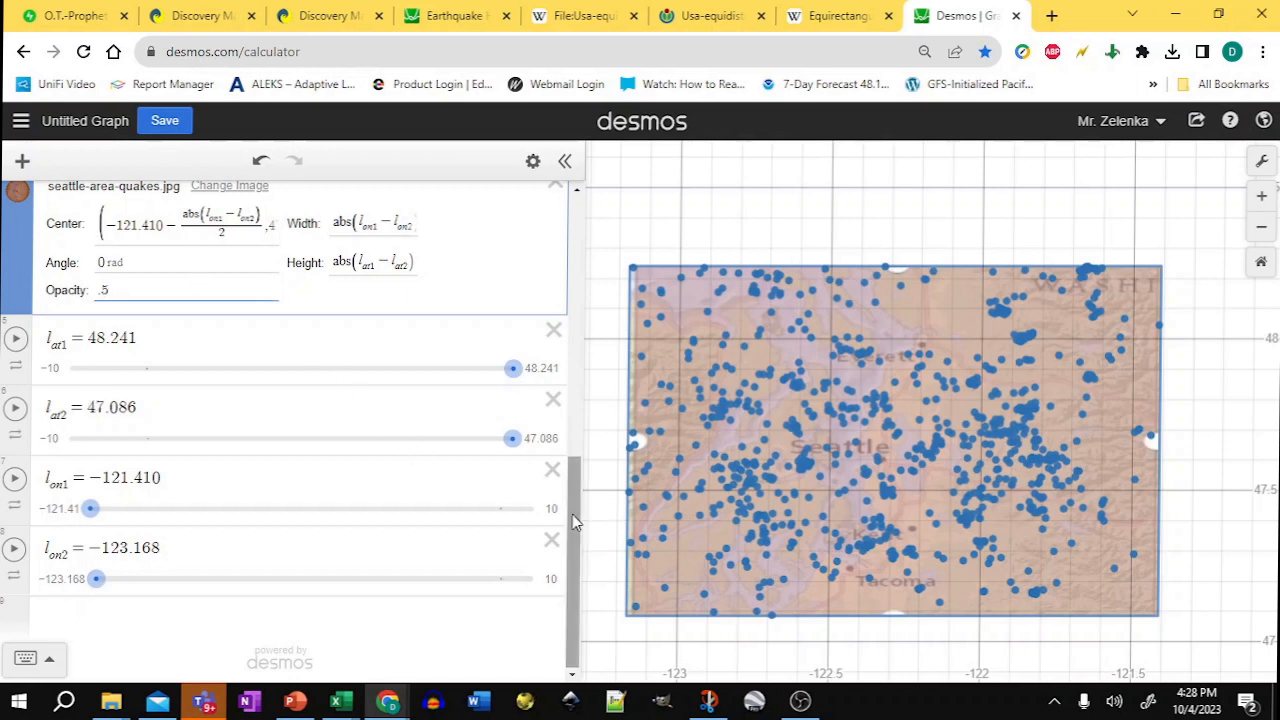
drag(572, 514, 578, 342)
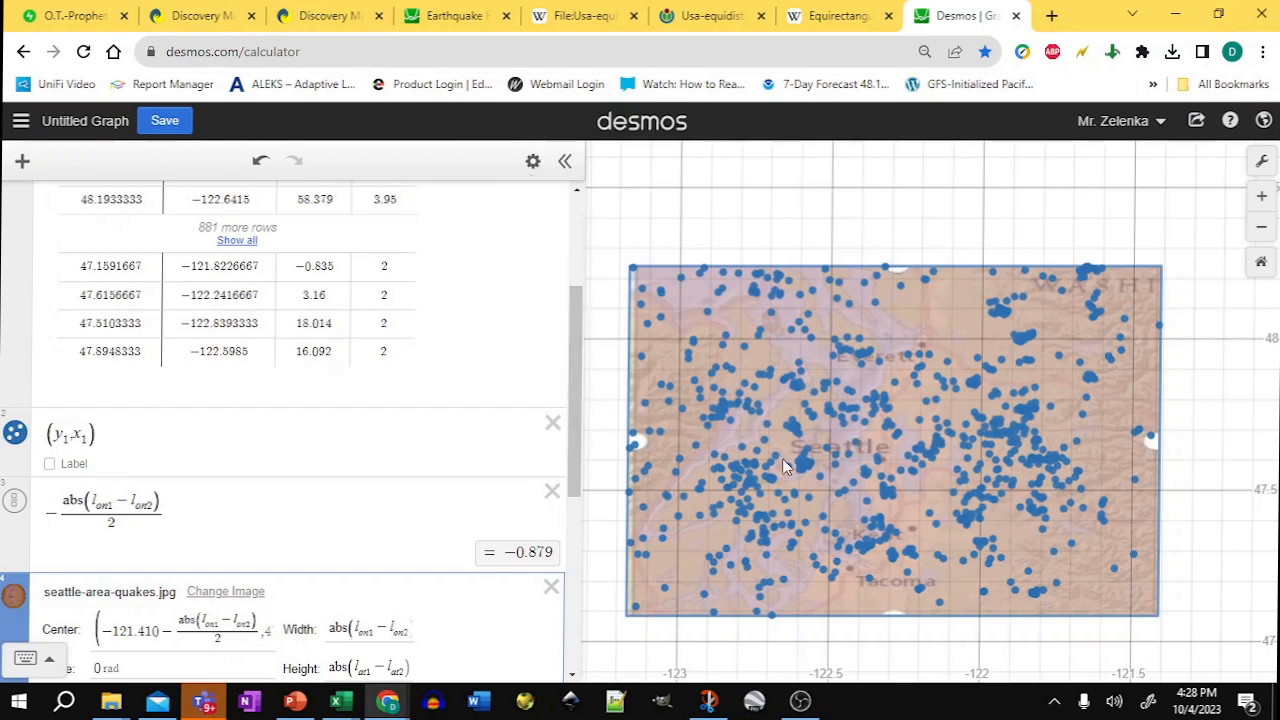
drag(114, 437, 55, 436)
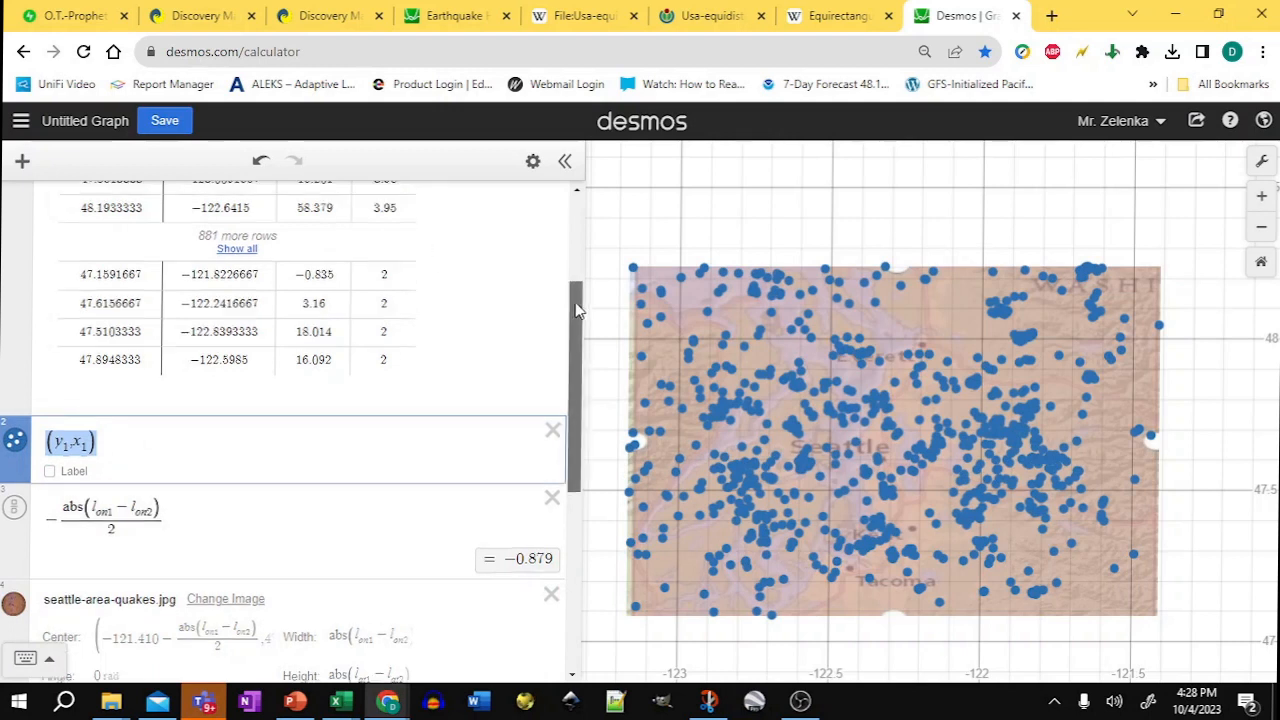
scroll(350, 224, up, 3)
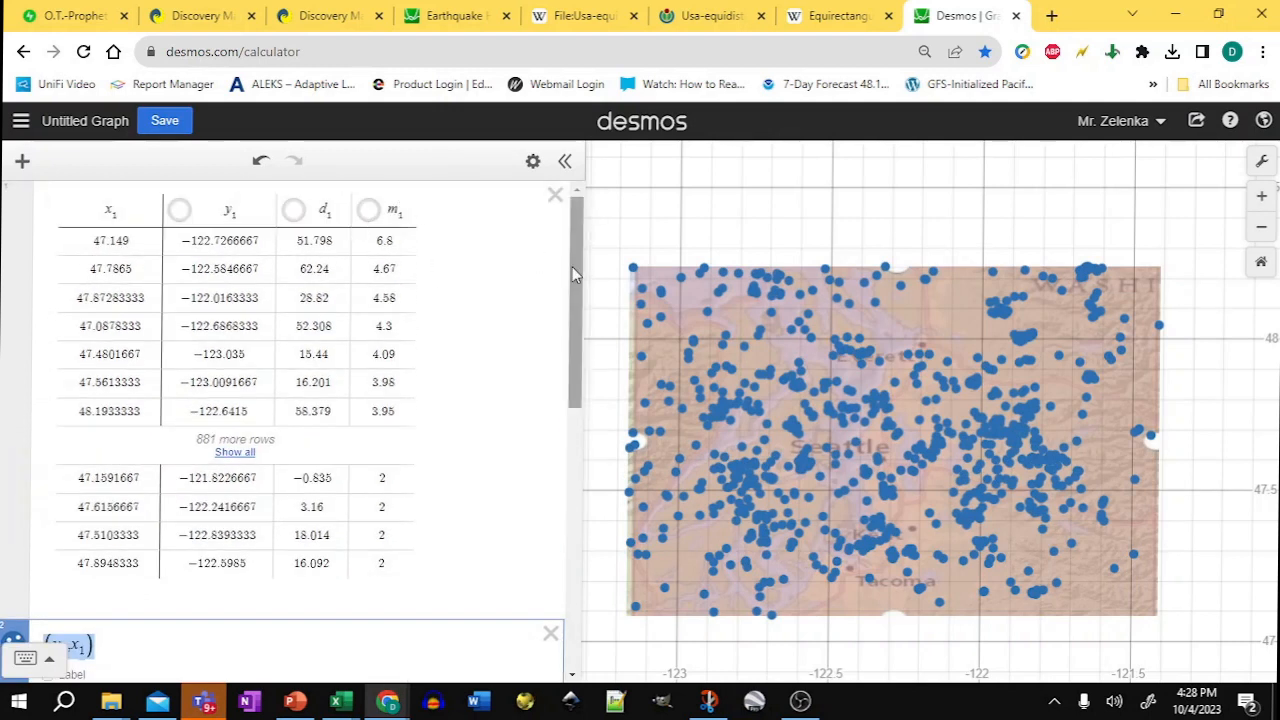
drag(576, 277, 587, 440)
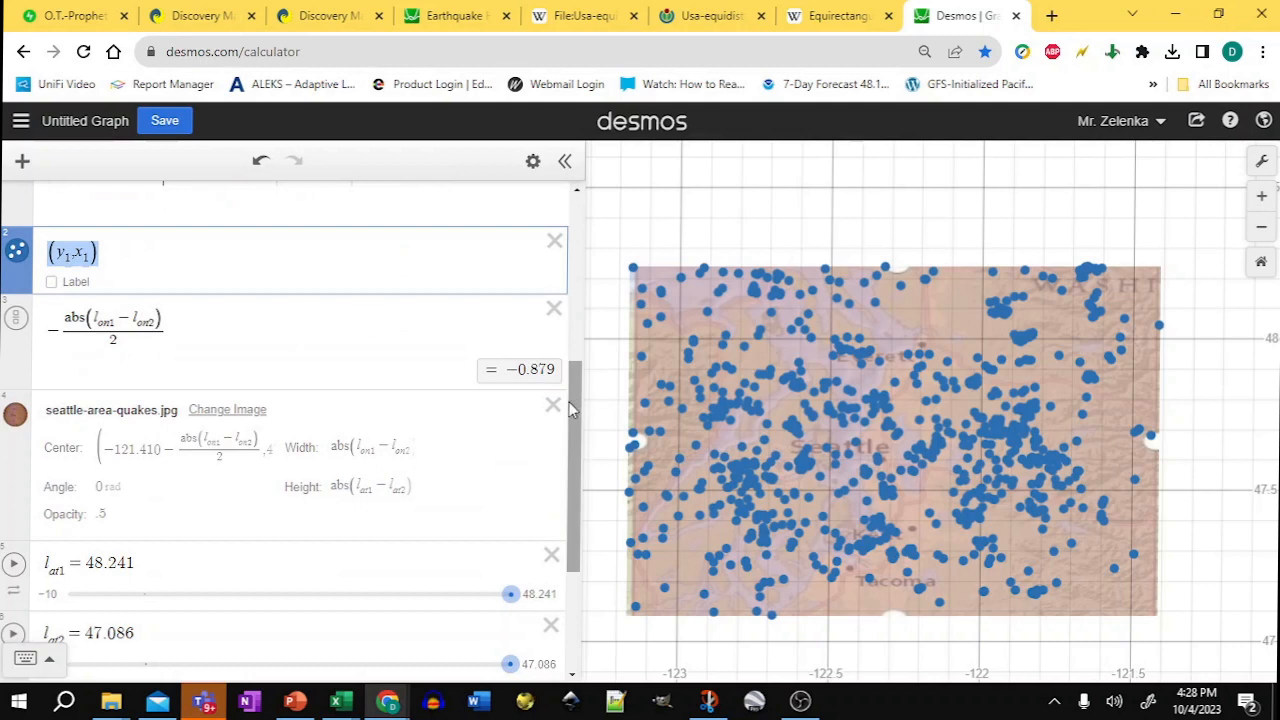
scroll(309, 320, up, 3)
click(234, 410)
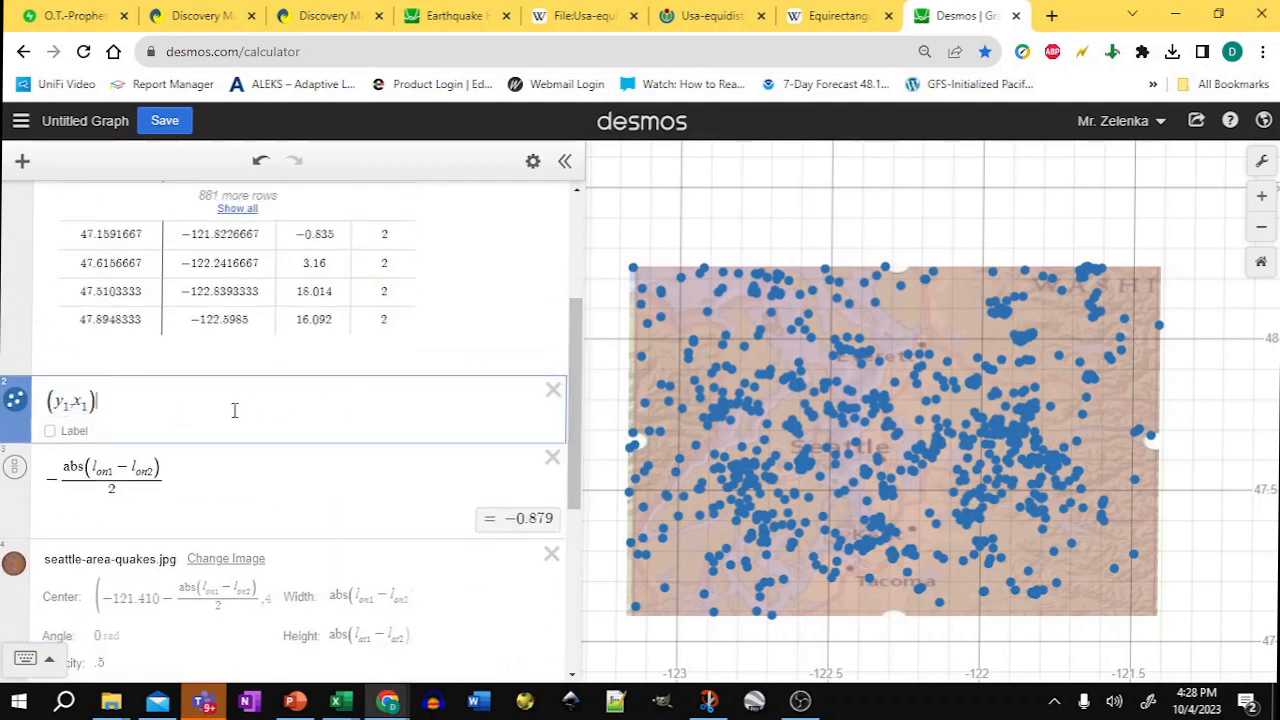
click(533, 161)
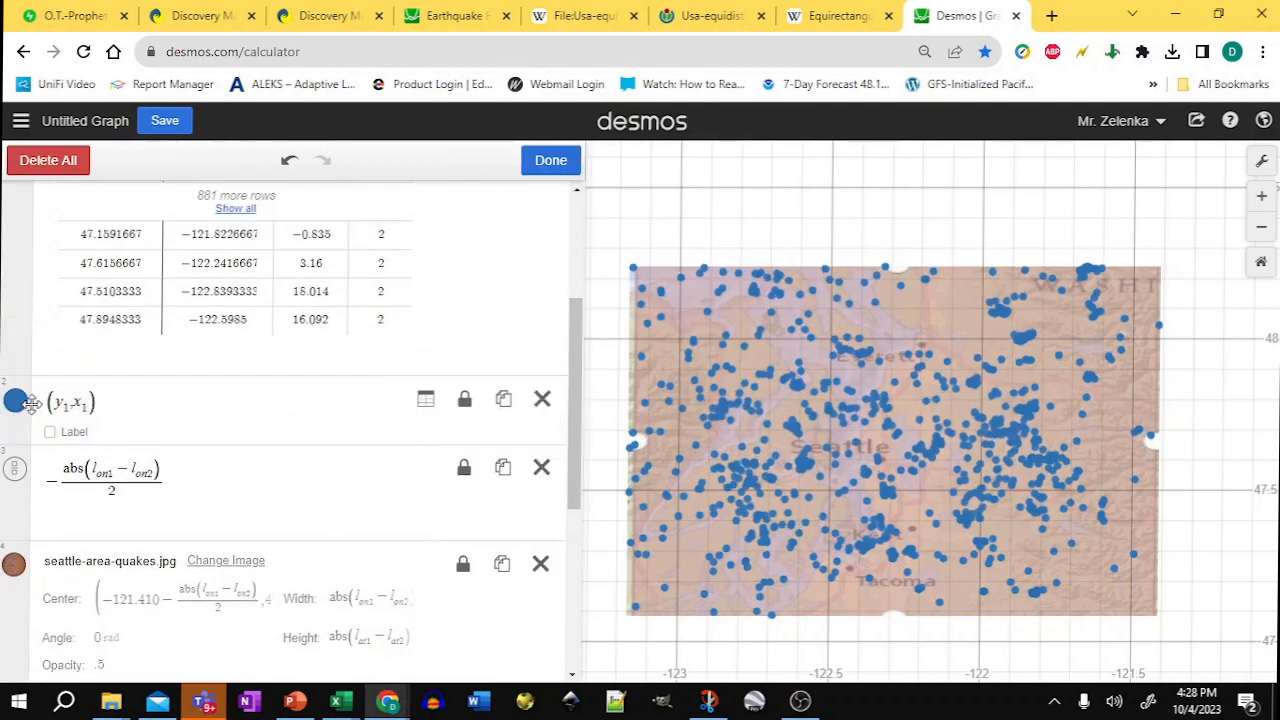
click(15, 402)
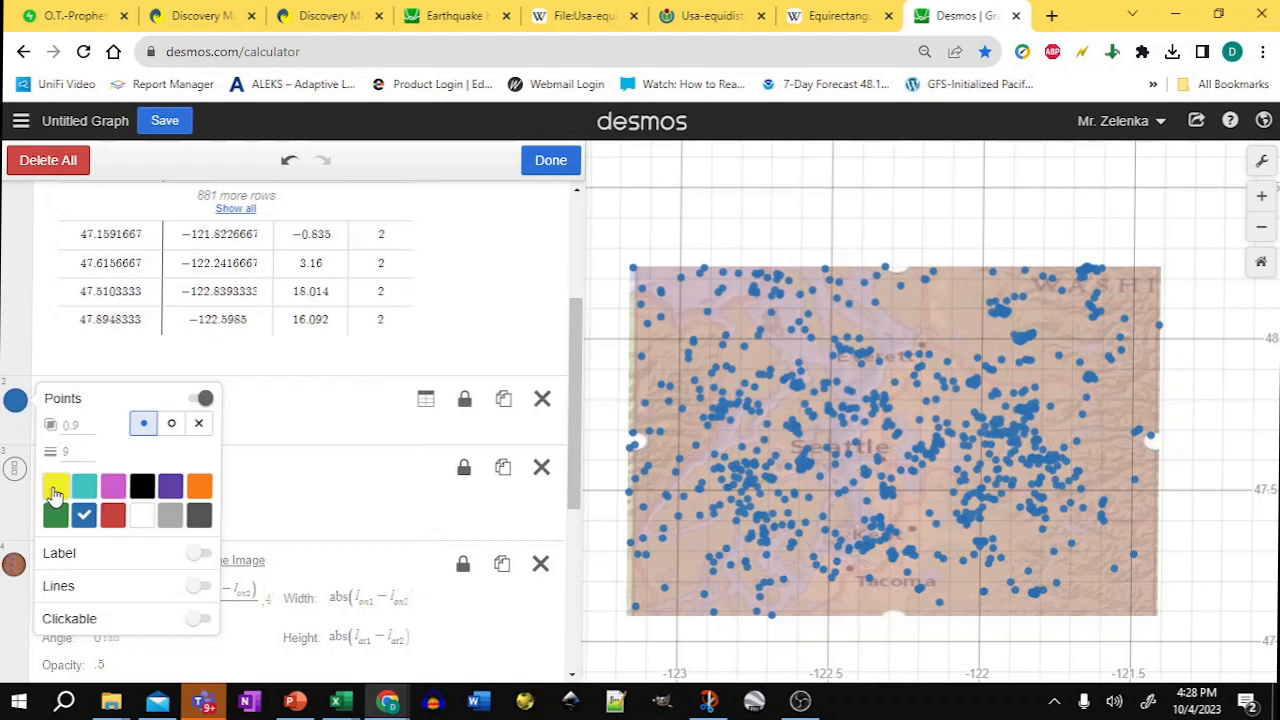
click(55, 486)
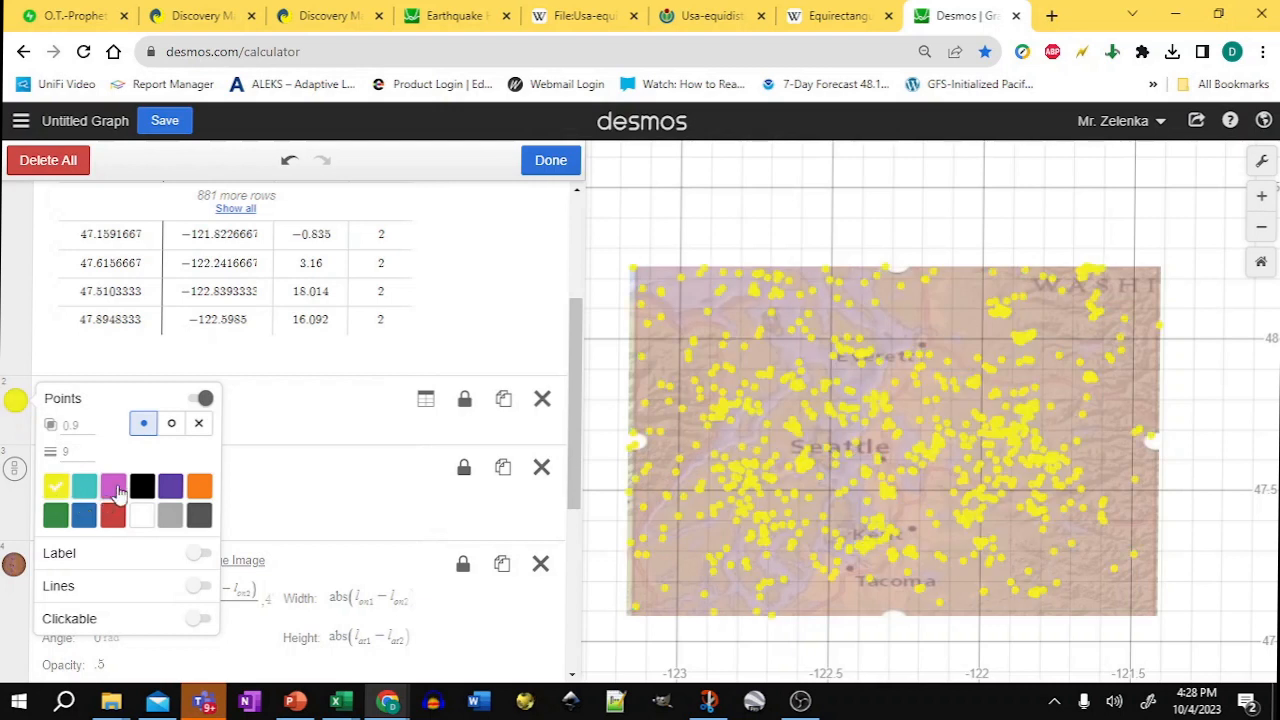
click(62, 426)
text(1)
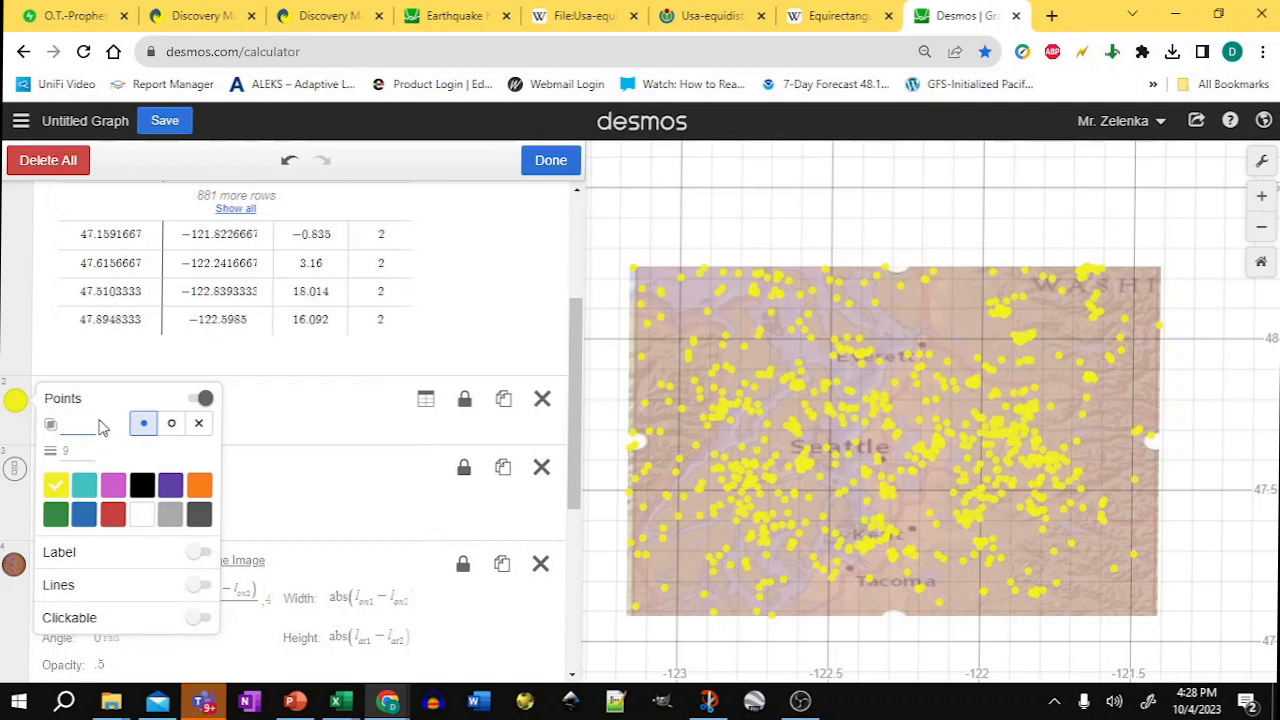
text(.5)
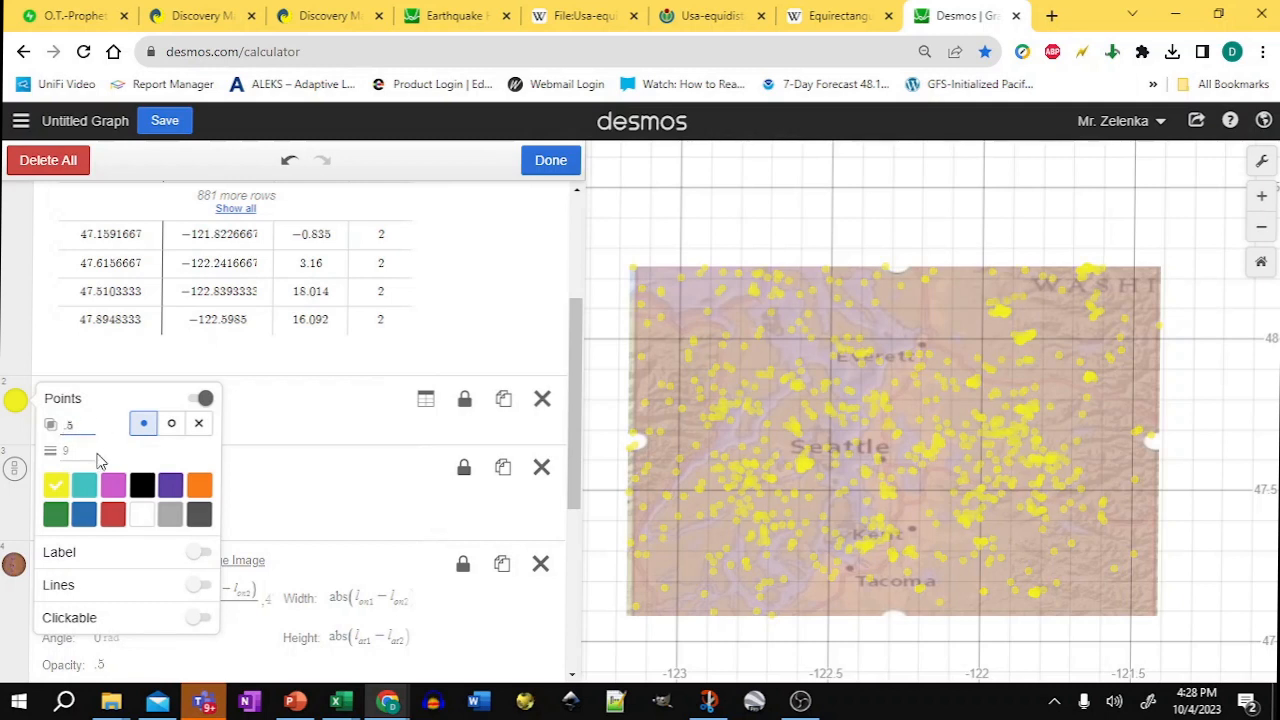
Step: Duplicate the earthquake point expression four times
click(504, 408)
click(505, 412)
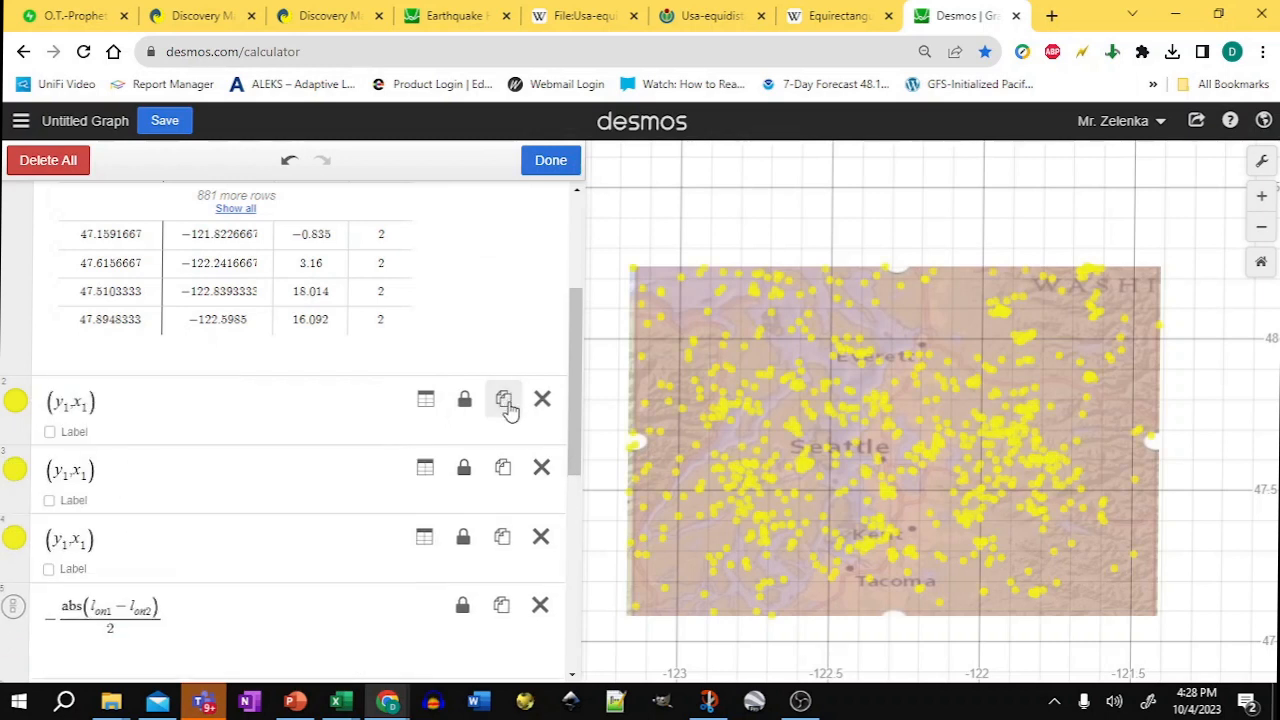
click(505, 412)
click(506, 411)
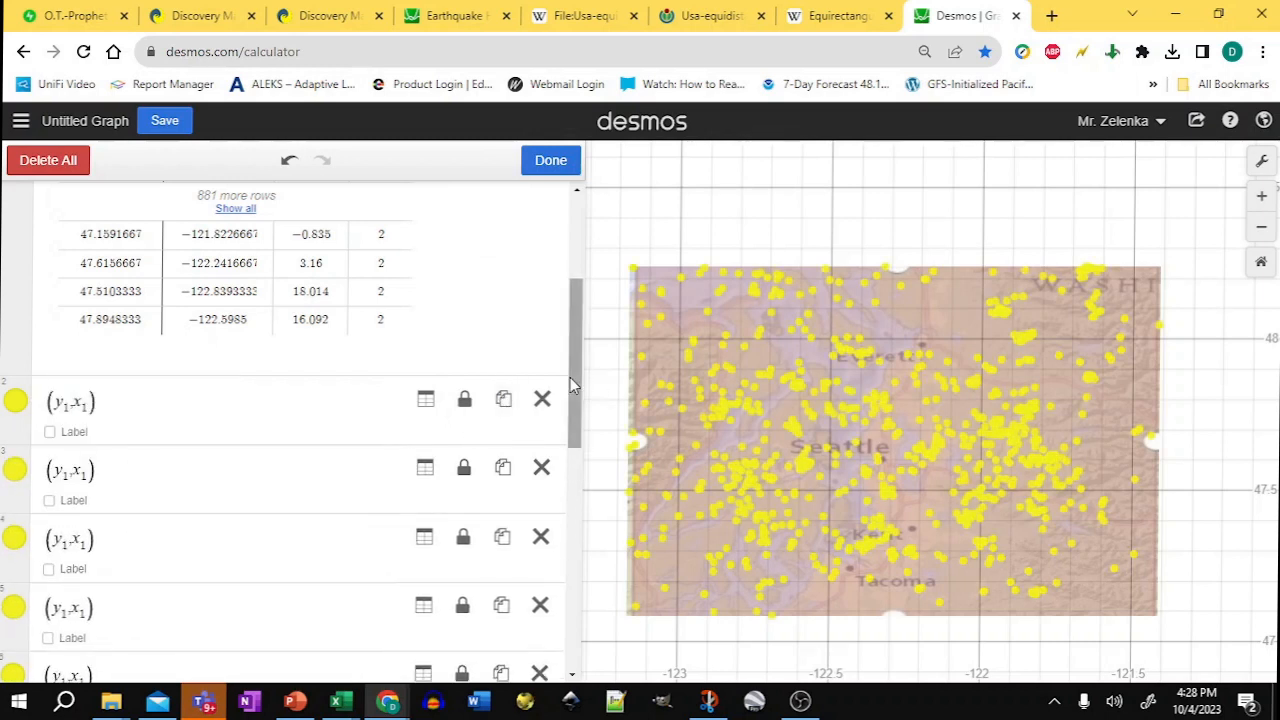
click(580, 377)
drag(581, 377, 580, 422)
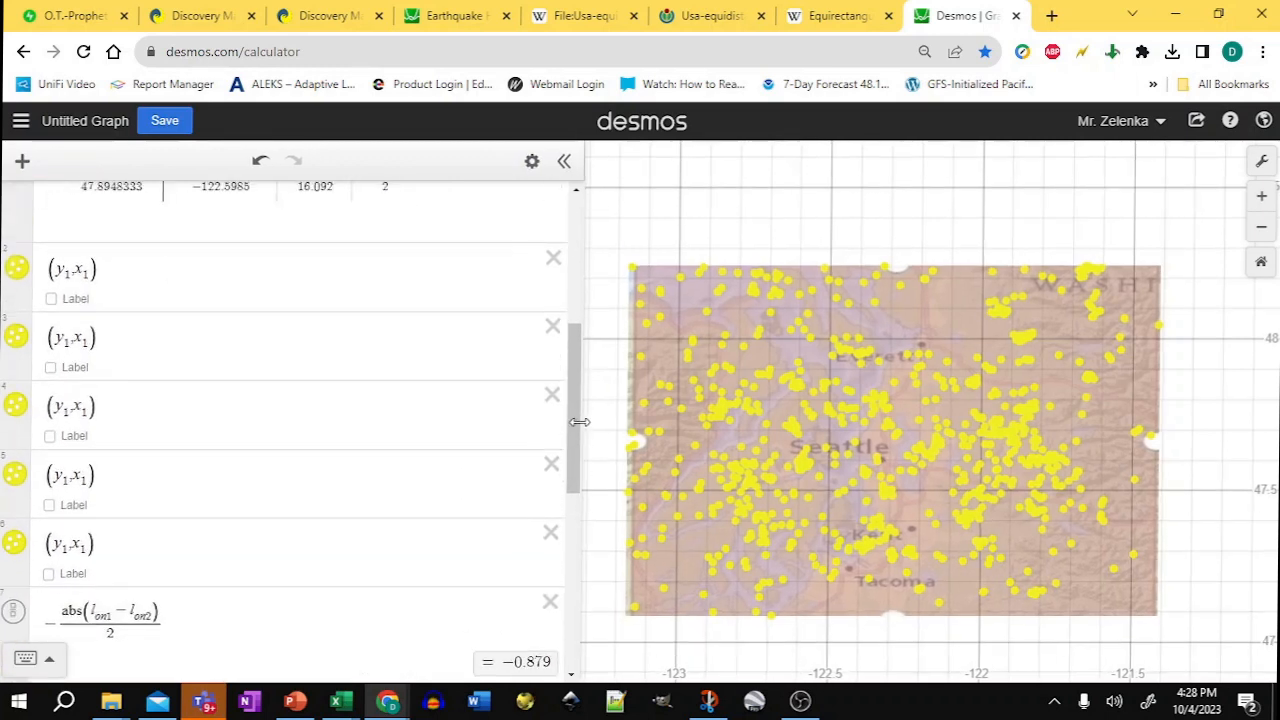
Step: Hide the four duplicate point layers and restrict the first layer to 2 < m1 ≤ 3
click(125, 272)
text({)
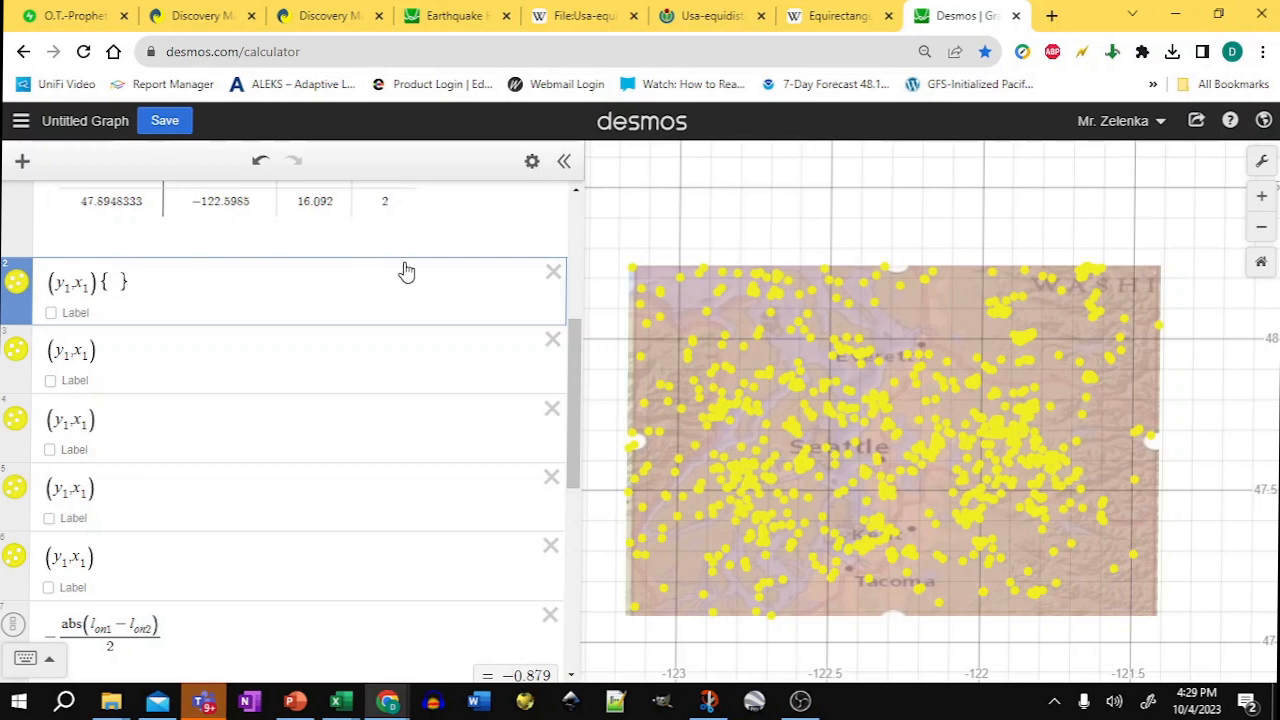
text(m1 )
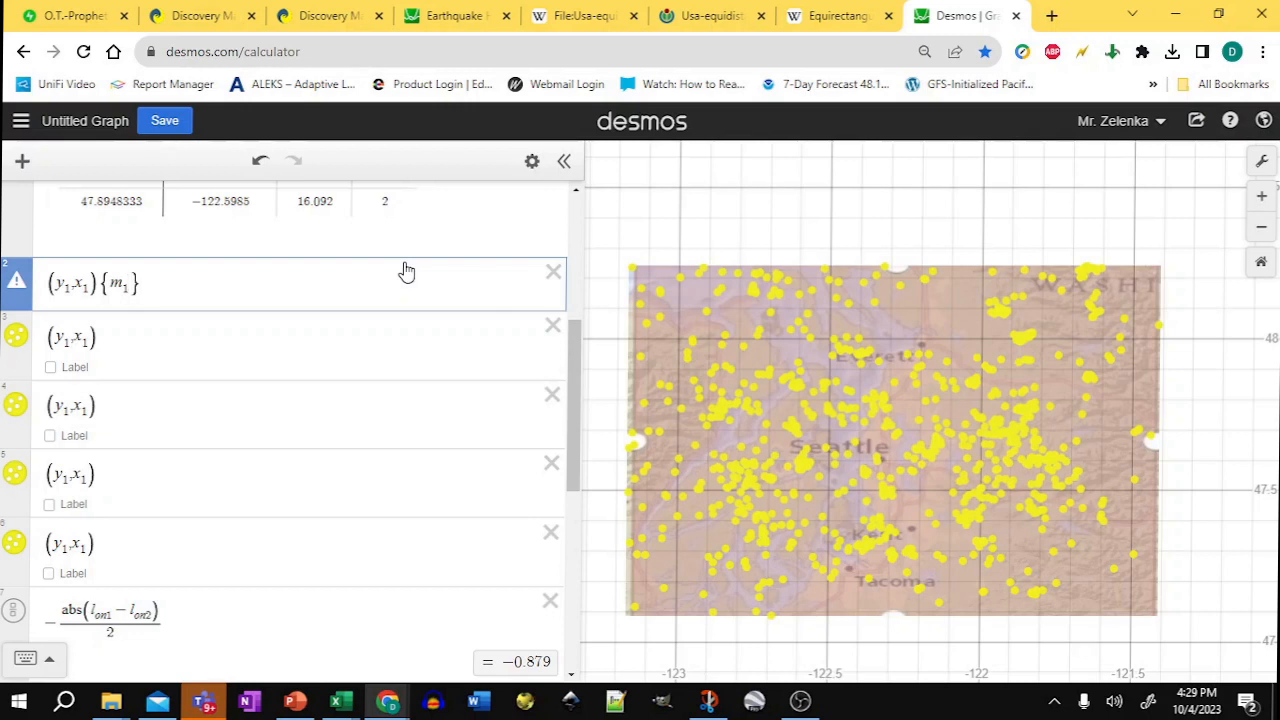
text(<)
click(15, 345)
click(15, 404)
click(14, 474)
click(14, 542)
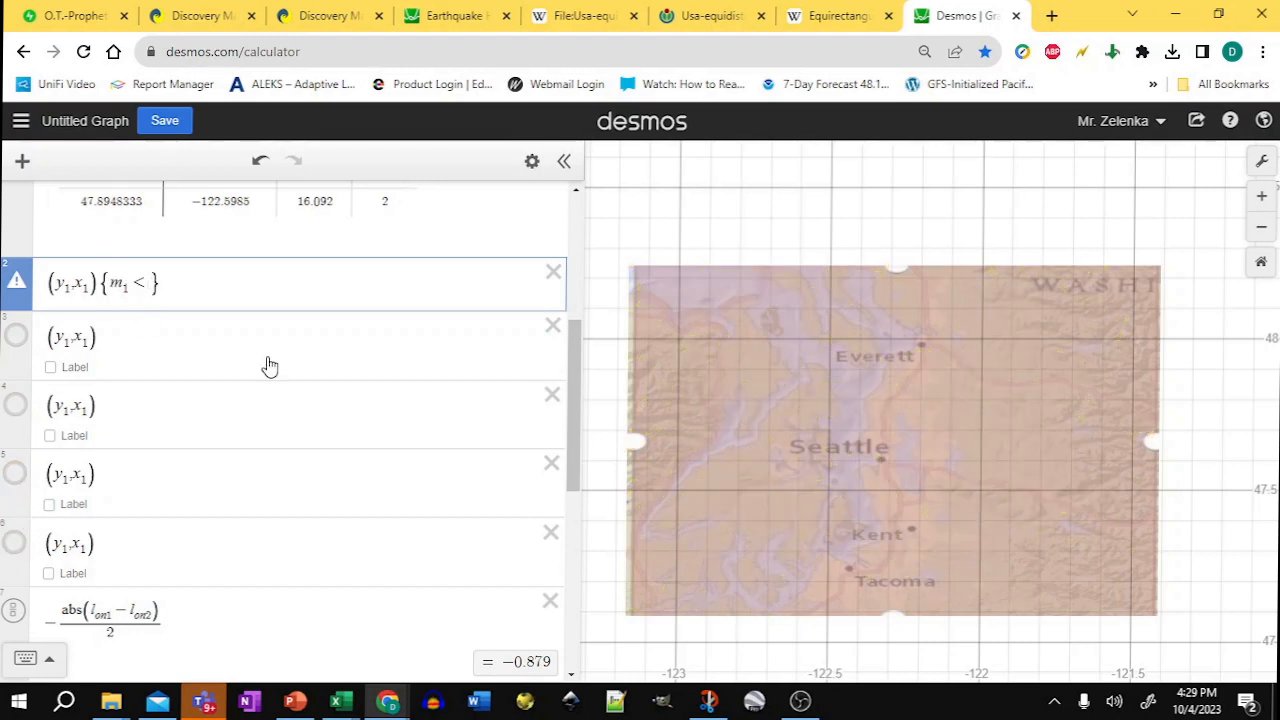
text(2)
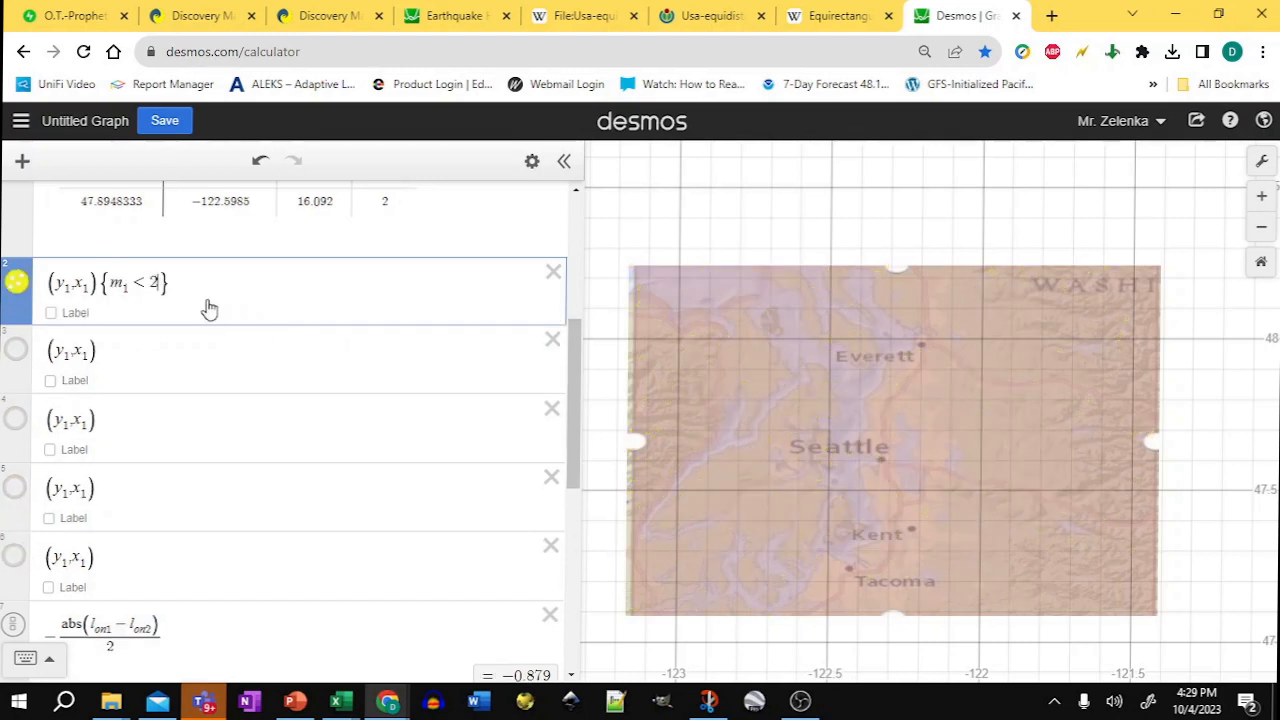
key(BackSpace)
text(3)
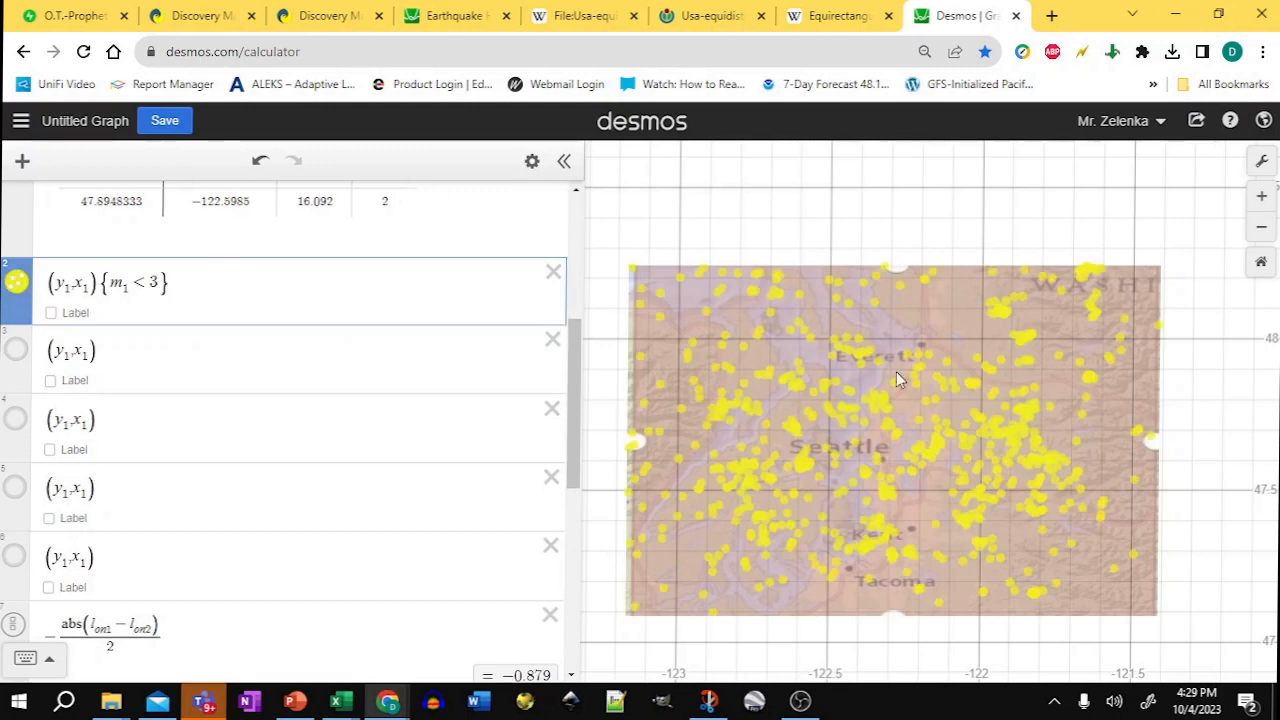
click(110, 283)
text(2 <)
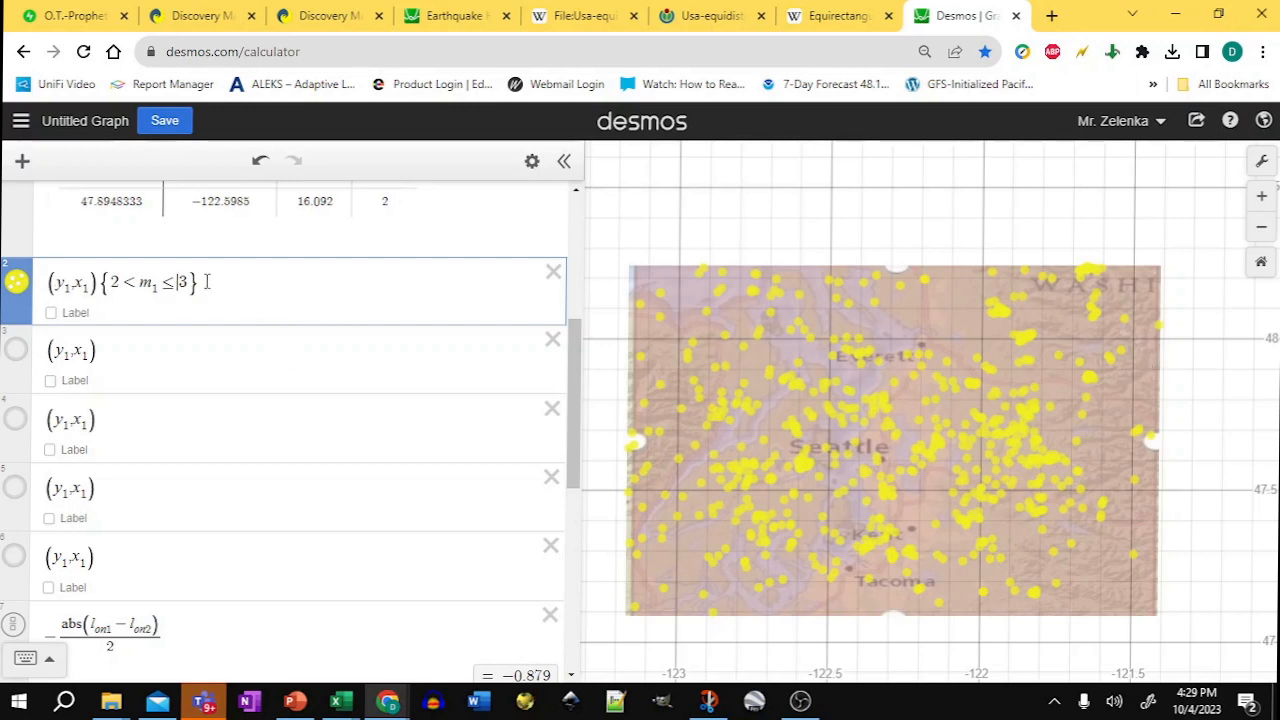
Step: Show the second point layer and restrict it to 3 < m1 ≤ 4
drag(207, 283, 128, 277)
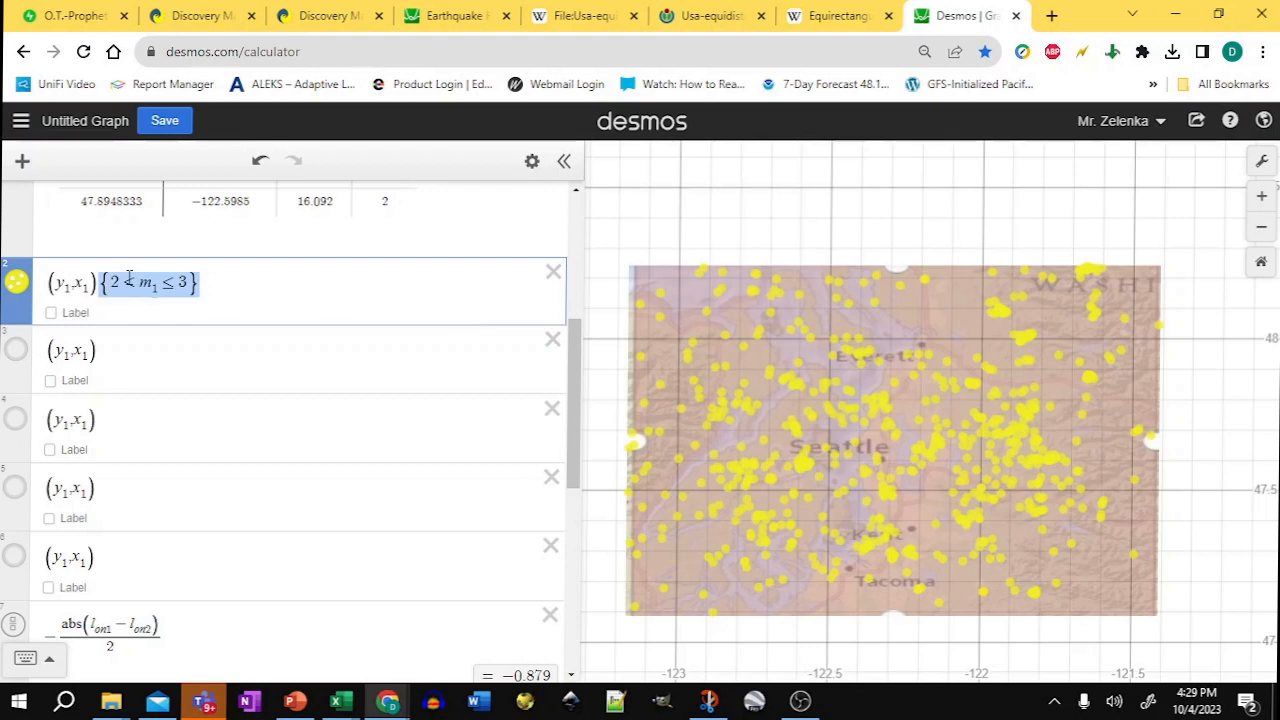
click(16, 349)
click(130, 347)
text({2<m1≤3})
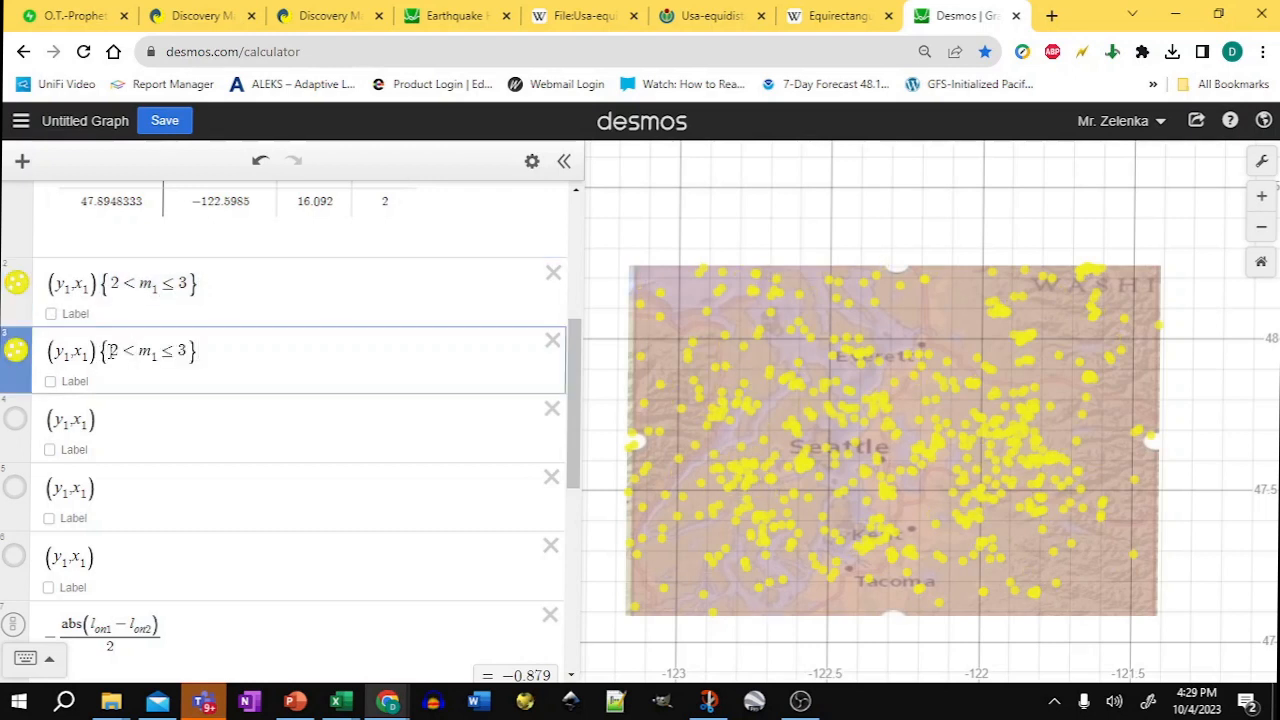
double_click(114, 350)
text(3)
double_click(183, 350)
text(4)
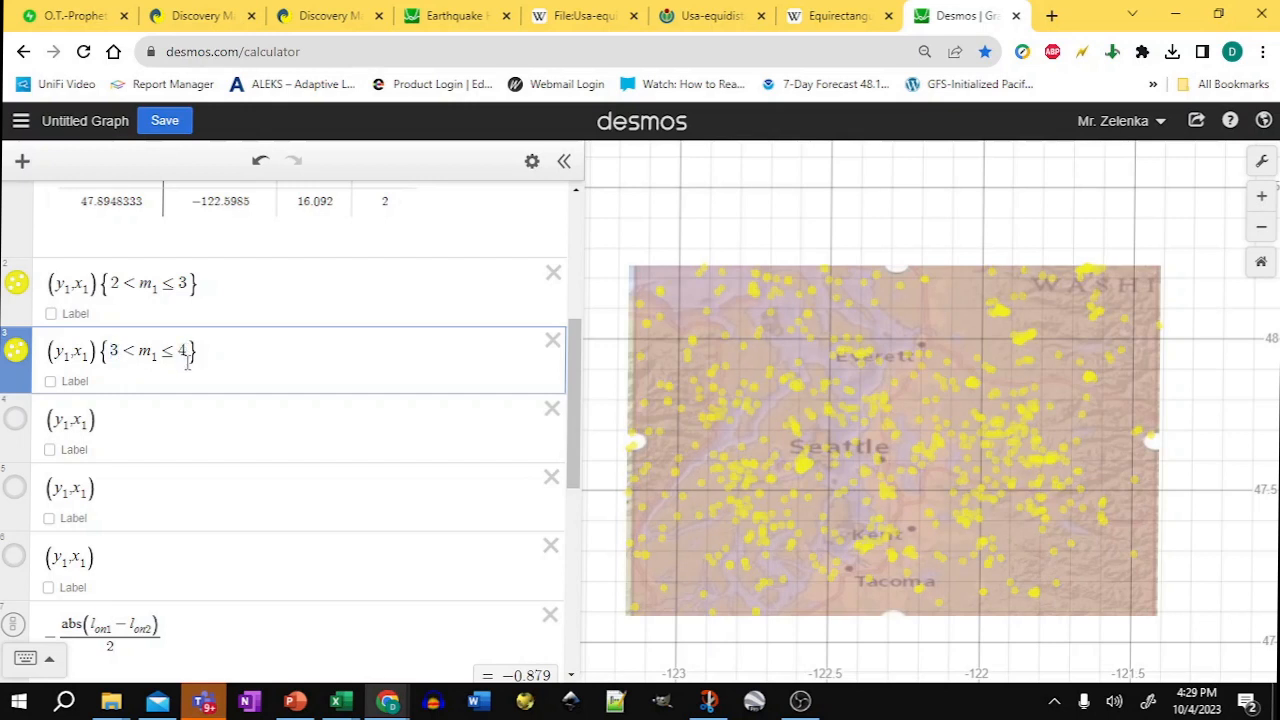
Step: Set the 3 < m1 ≤ 4 point layer's point size to 12, and hide the 2 < m1 ≤ 3 layer
click(532, 161)
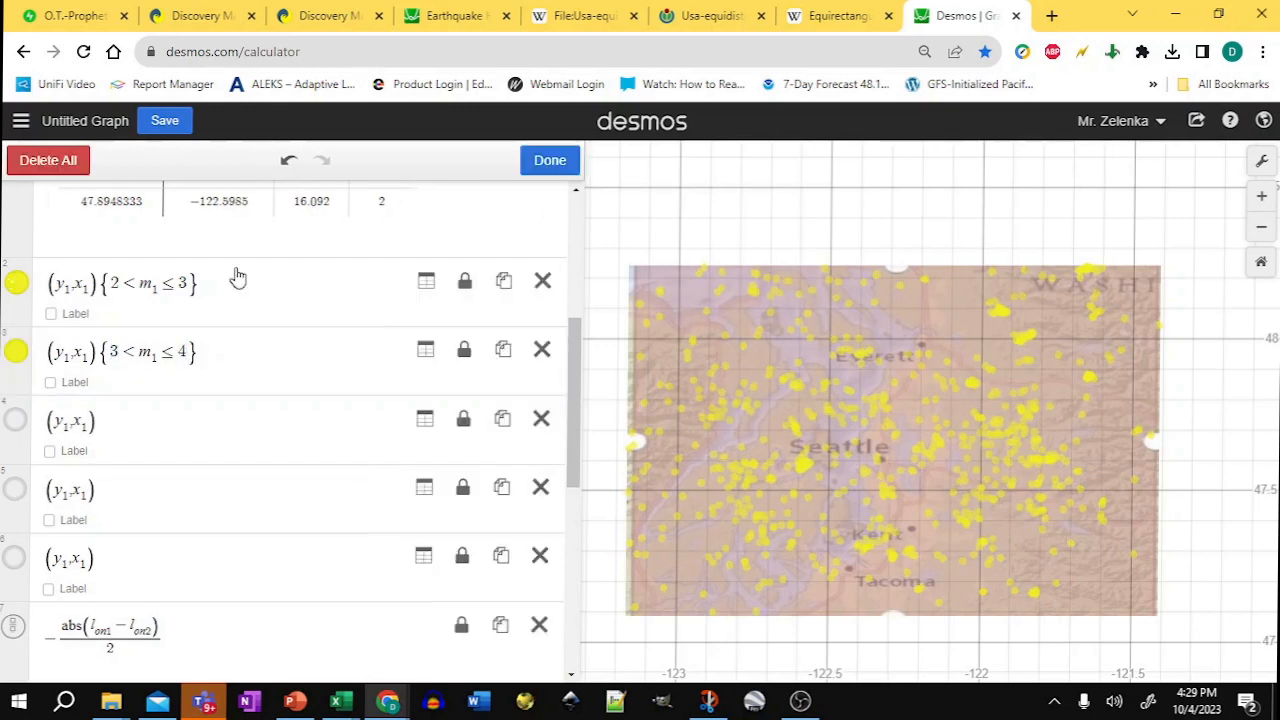
click(15, 352)
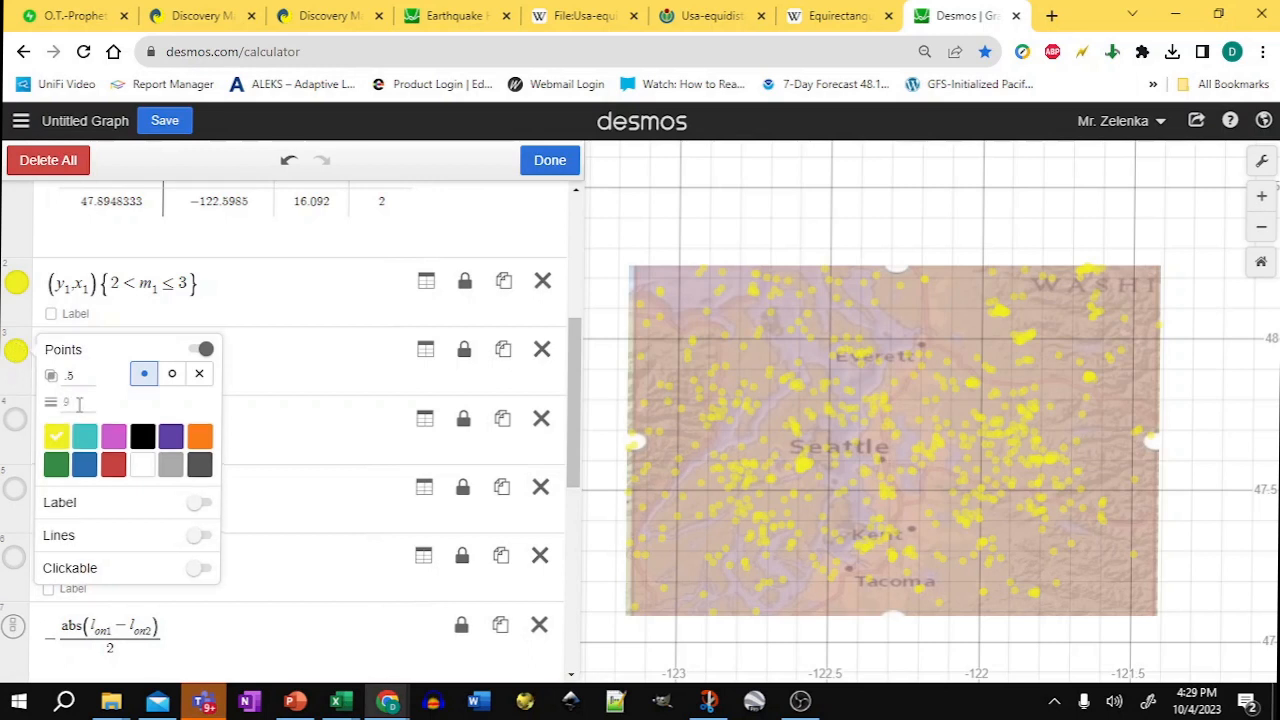
click(78, 403)
text(12)
click(560, 165)
click(15, 284)
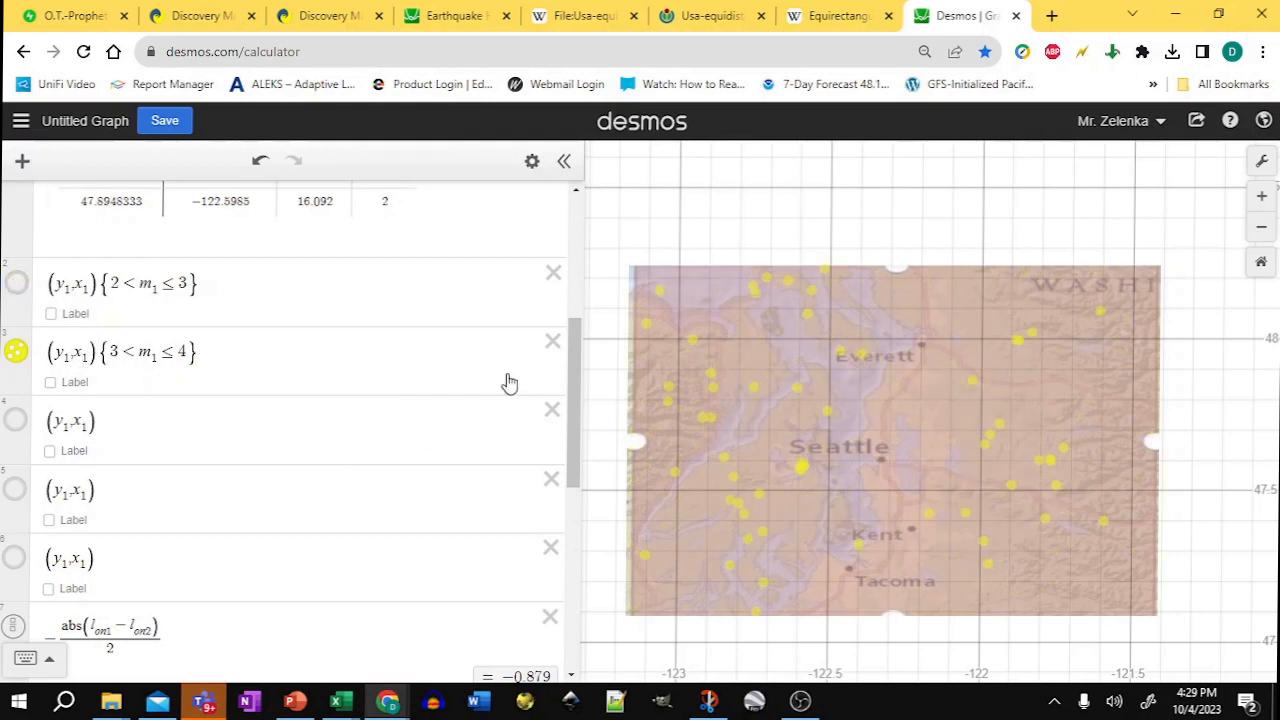
Step: Copy the restriction into the third point layer and change it to 4 < m1 ≤ 5
drag(198, 350, 104, 350)
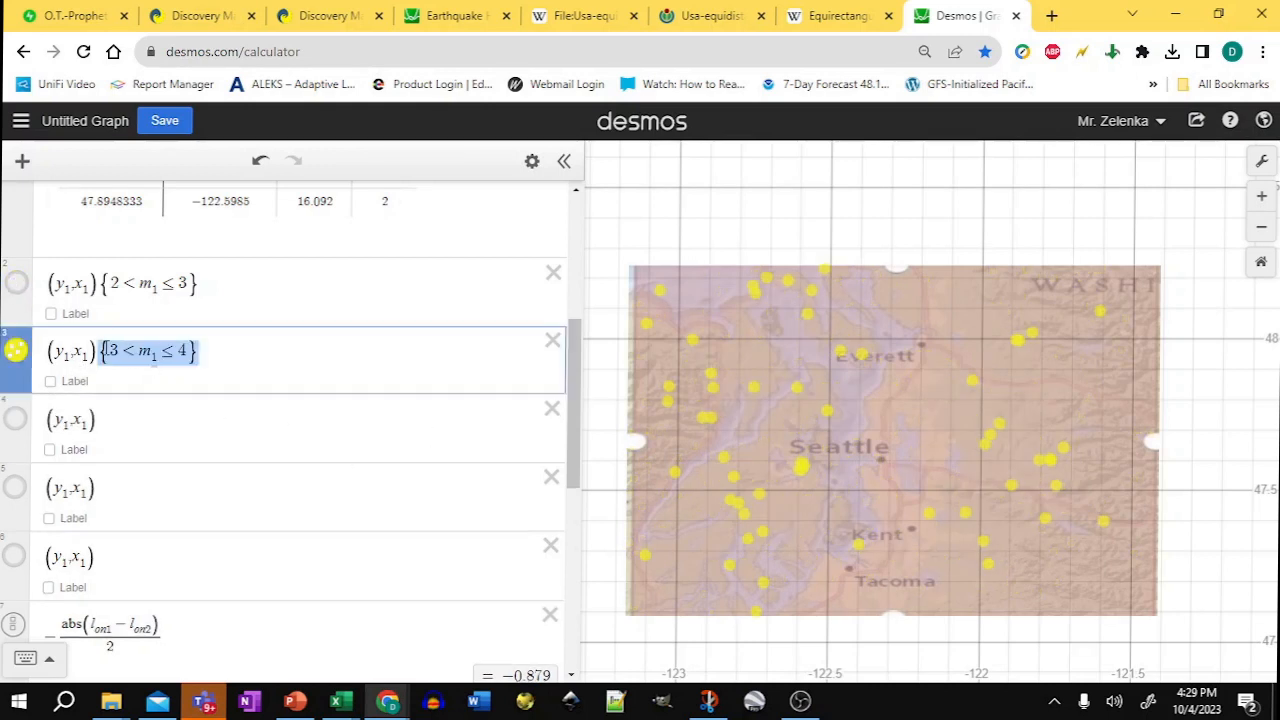
key(ctrl+c)
click(126, 420)
key(ctrl+v)
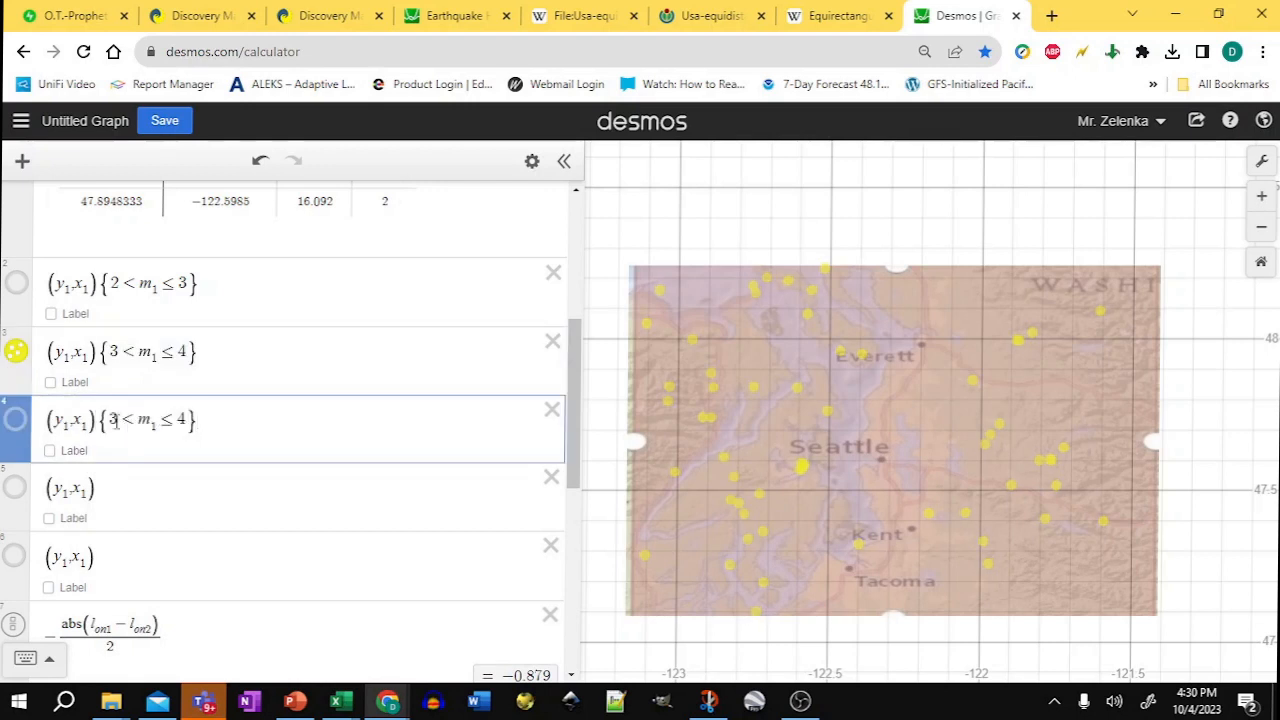
double_click(113, 420)
text(4)
double_click(181, 419)
text(5)
Step: Copy the restriction into the fourth point layer and change it to 5 < m1 ≤ 6
drag(208, 419, 155, 420)
key(ctrl+c)
click(120, 487)
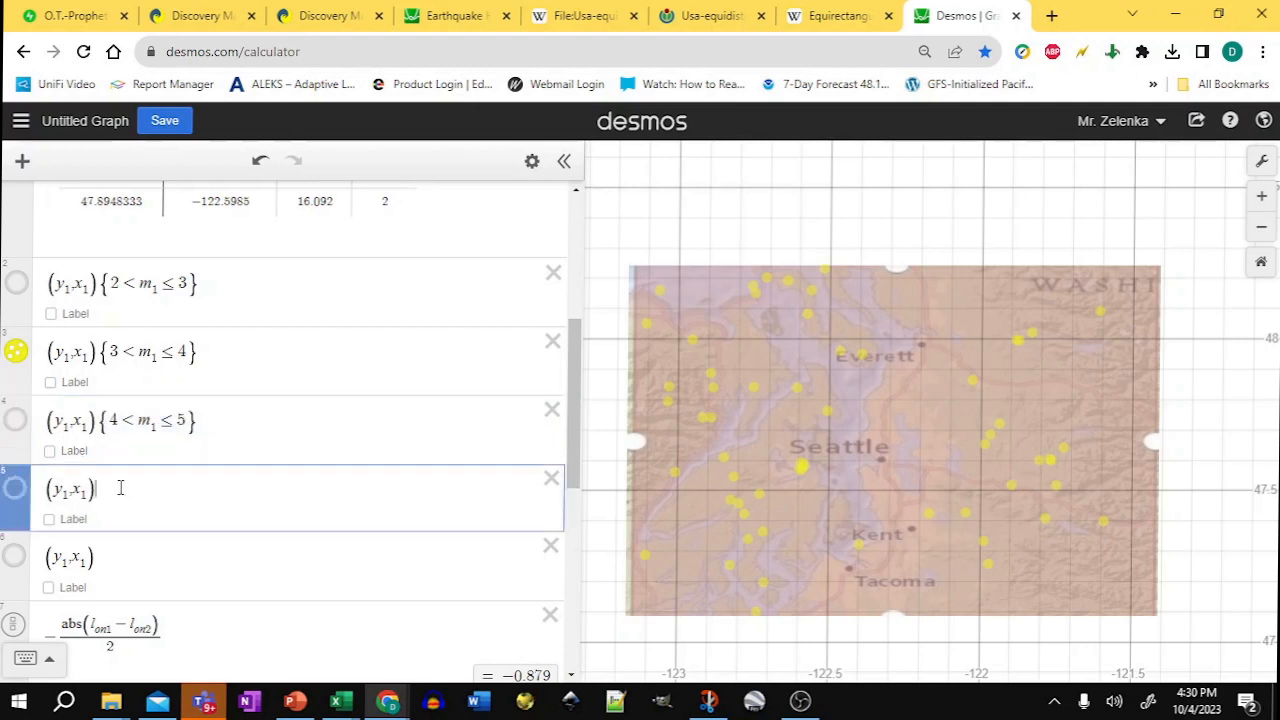
key(ctrl+v)
double_click(113, 488)
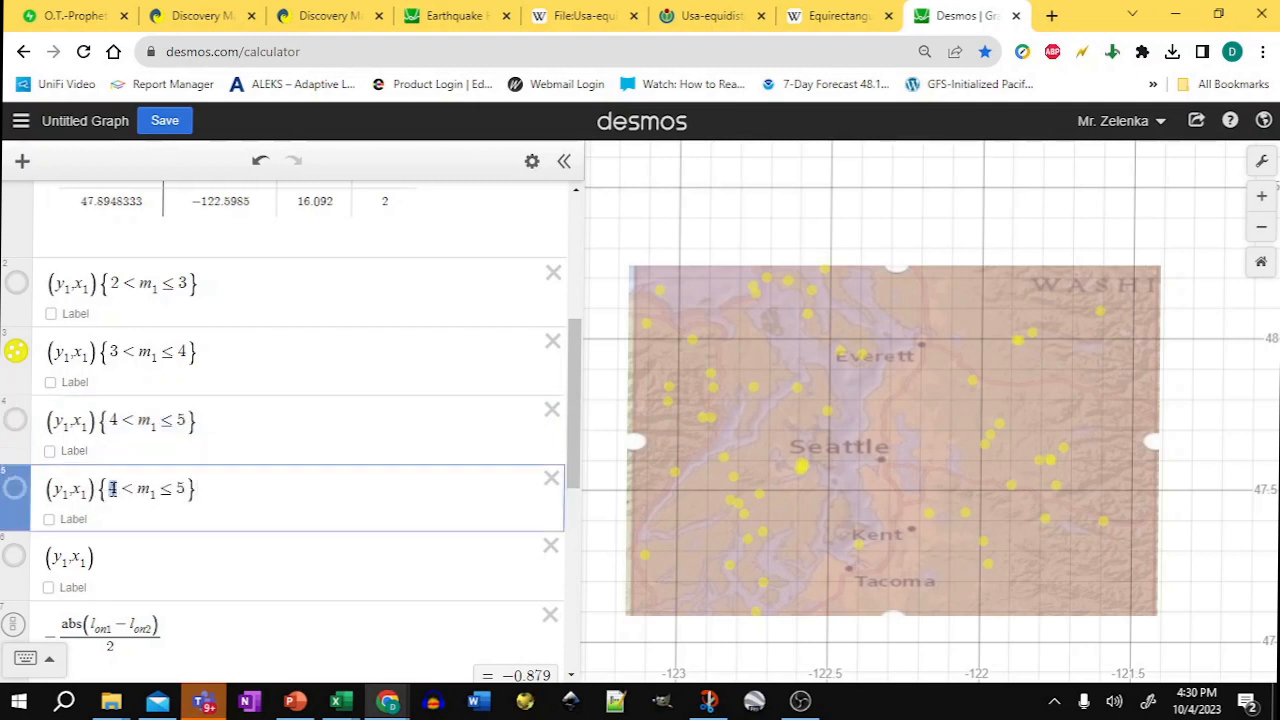
text(5)
text(6)
Step: Copy the restriction into the fifth point layer and change it to 6 < m1 ≤ 7
drag(198, 497, 123, 492)
key(ctrl+c)
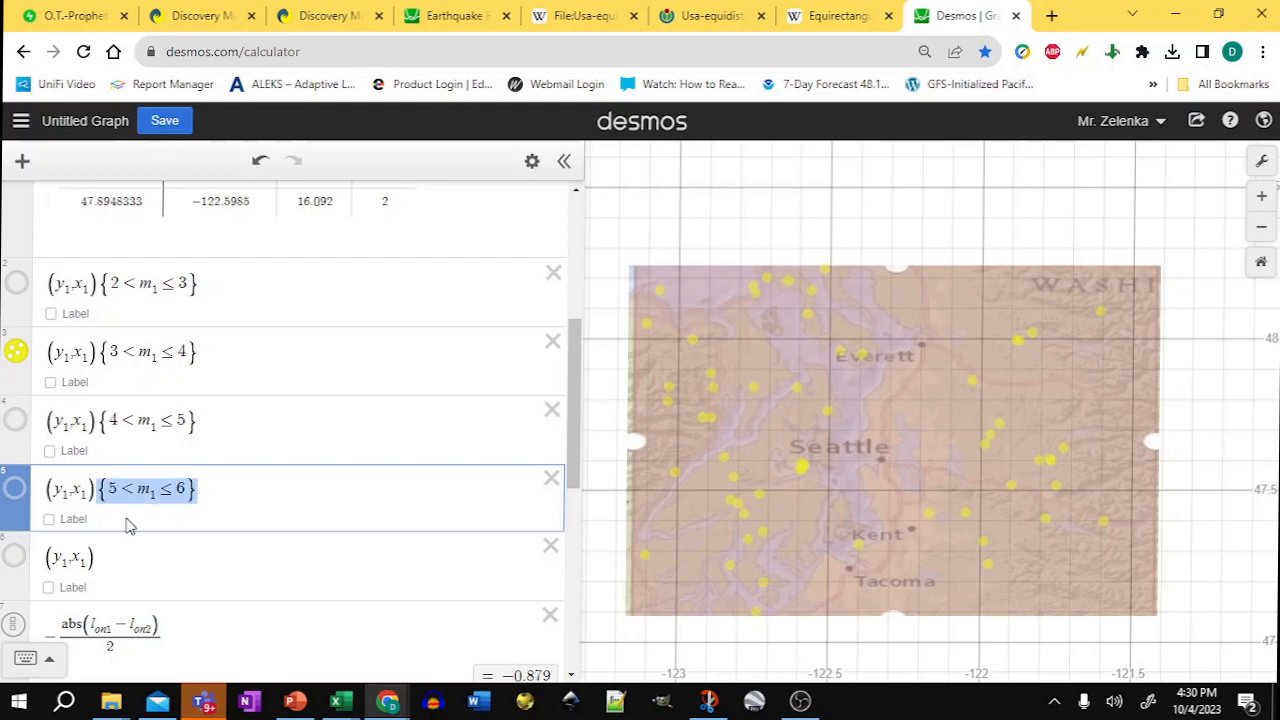
click(129, 557)
key(ctrl+v)
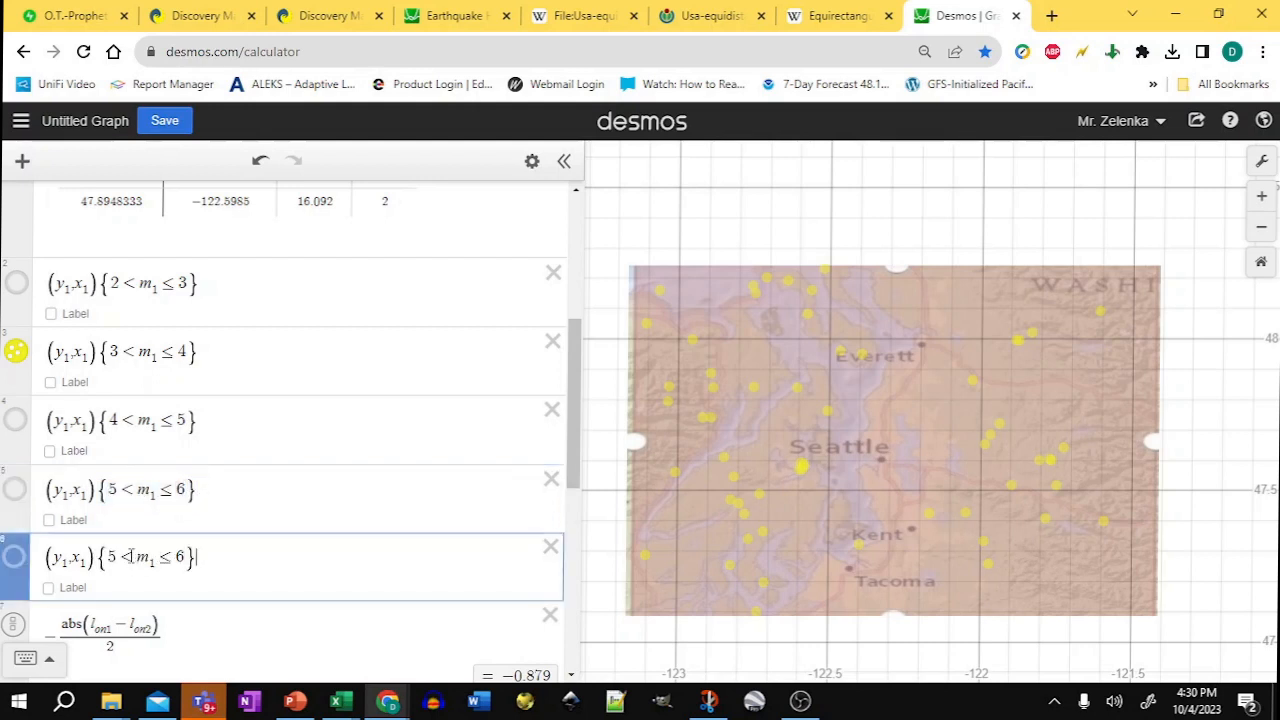
double_click(113, 556)
text(6)
drag(186, 555, 176, 556)
click(168, 553)
Step: Show only the 6 < m1 ≤ 7 point layer, hiding the other magnitude layers
click(15, 557)
click(15, 489)
click(15, 420)
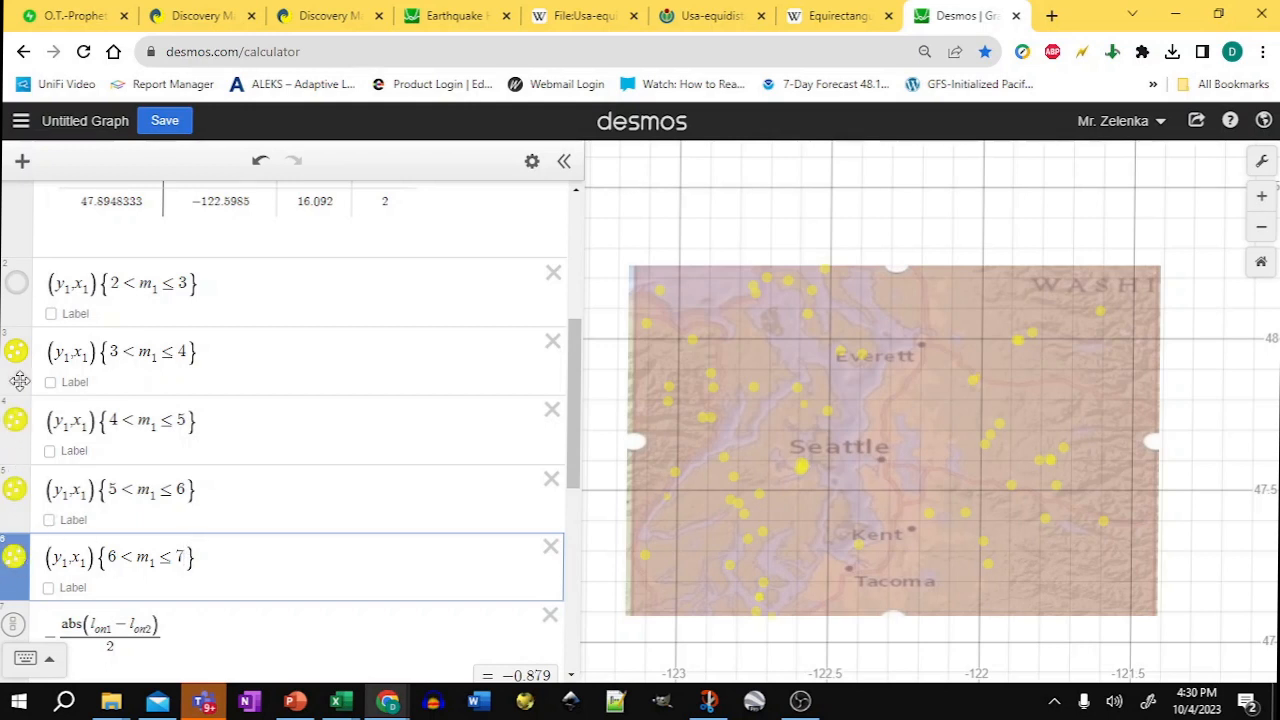
click(16, 354)
click(15, 420)
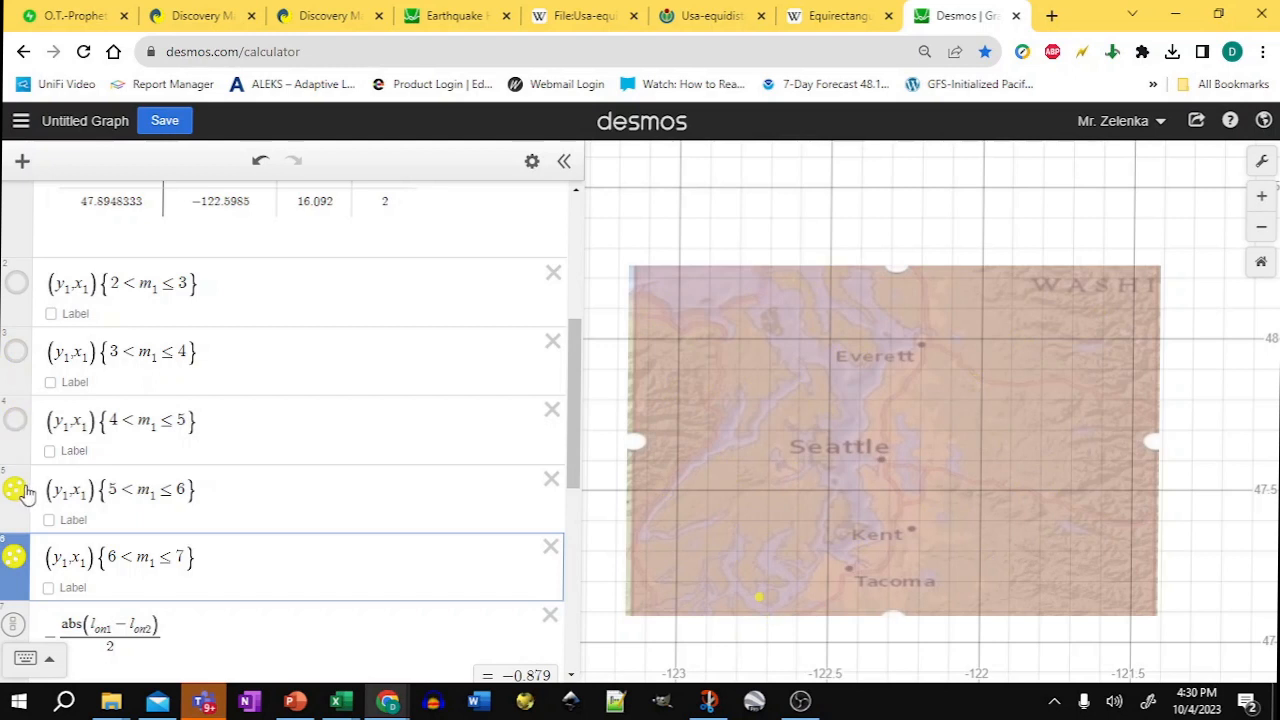
click(15, 489)
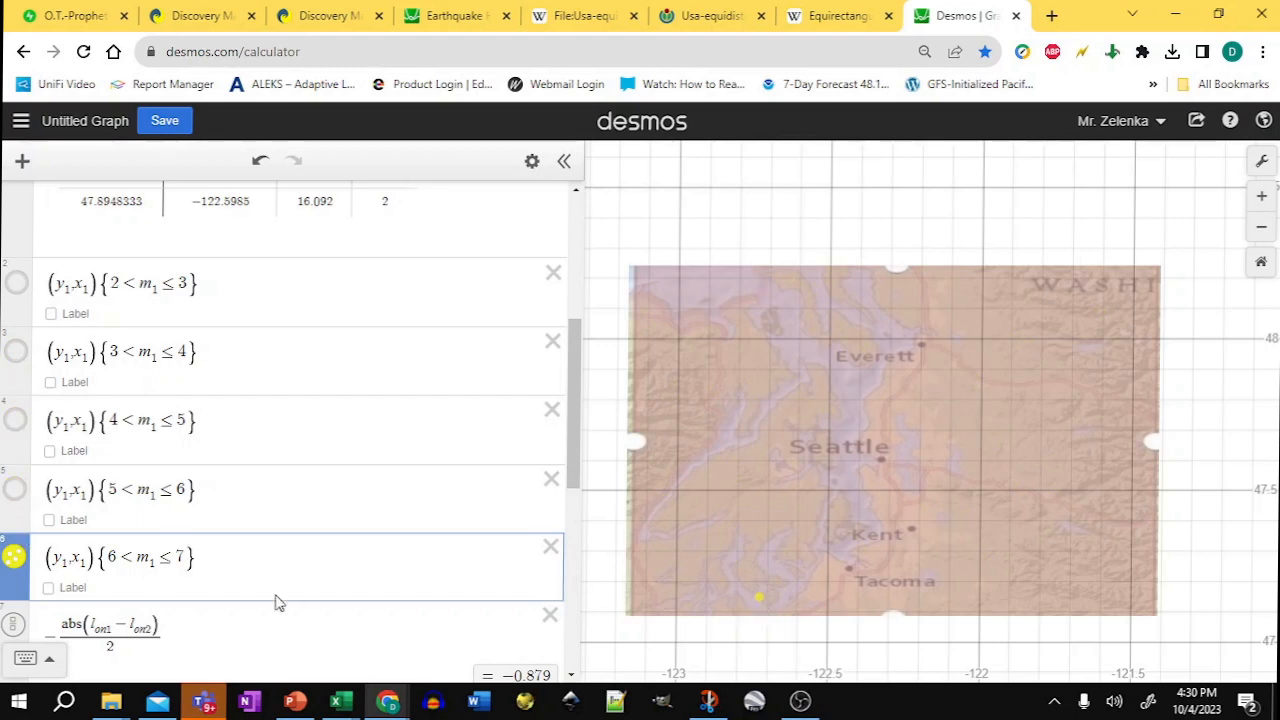
Step: Set the 6 < m1 ≤ 7 layer's point size to 1000
click(533, 161)
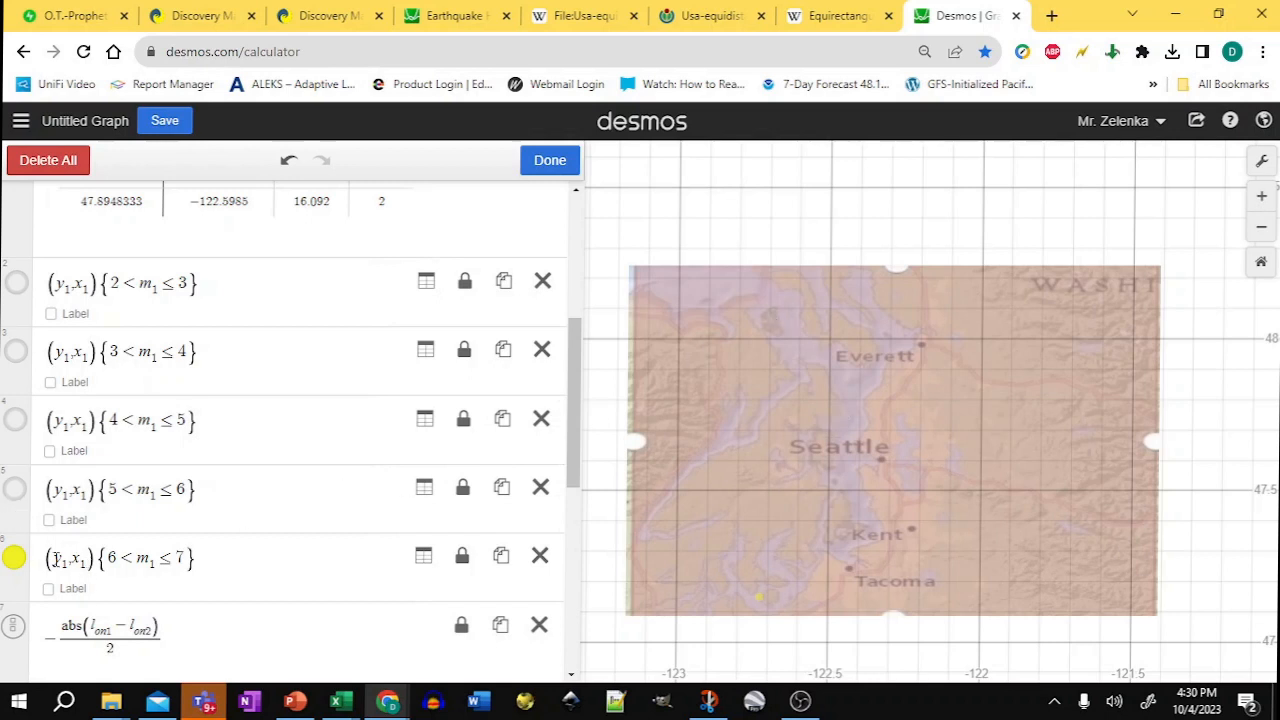
click(14, 560)
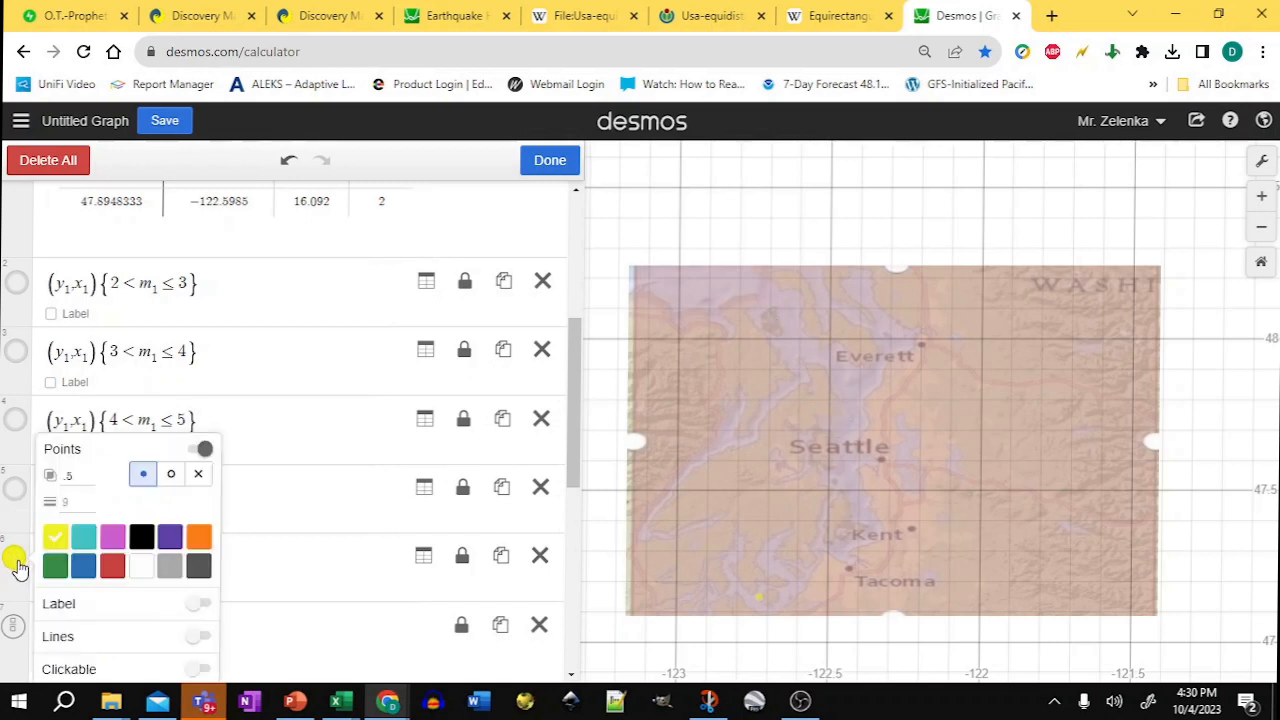
click(80, 495)
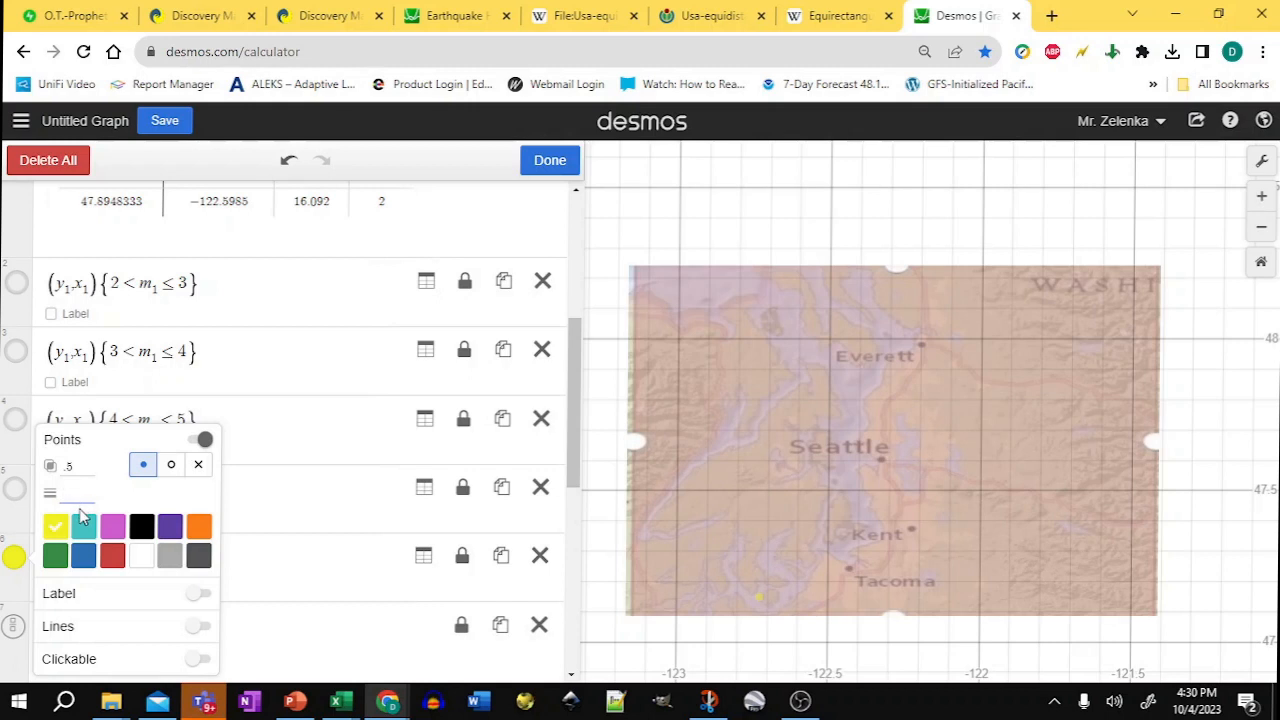
text(2222)
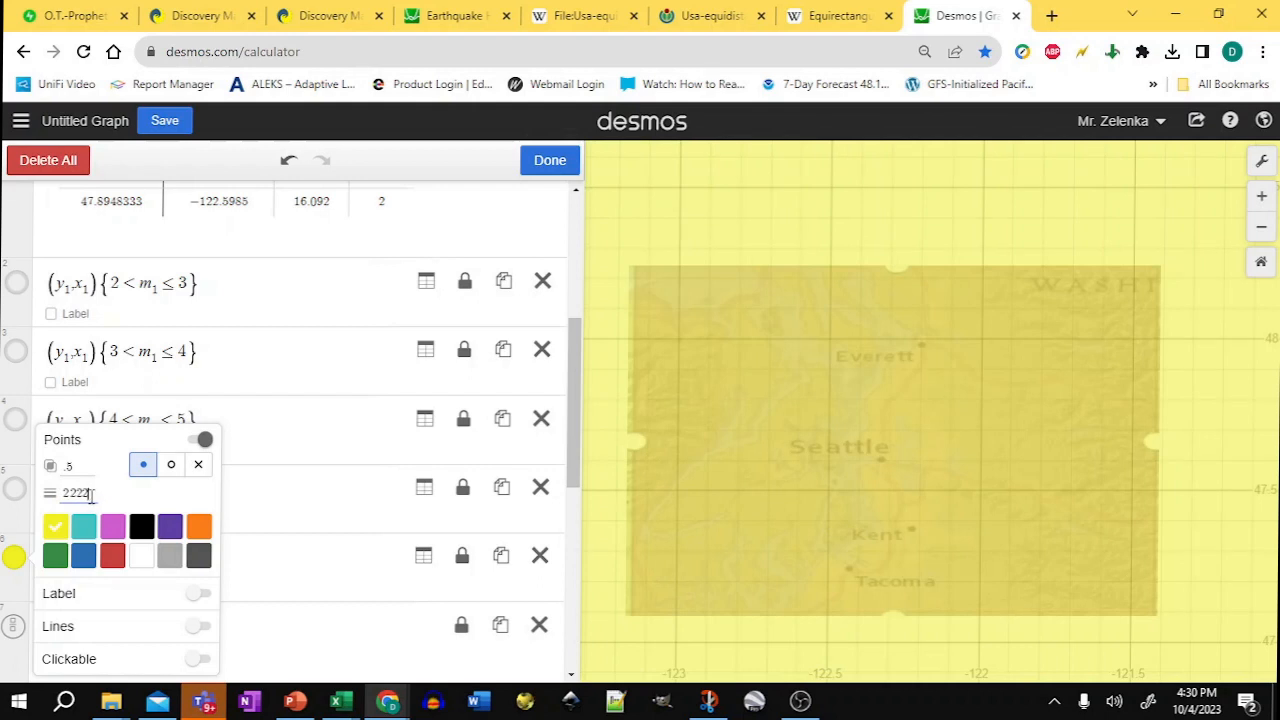
drag(90, 493, 55, 505)
text(500)
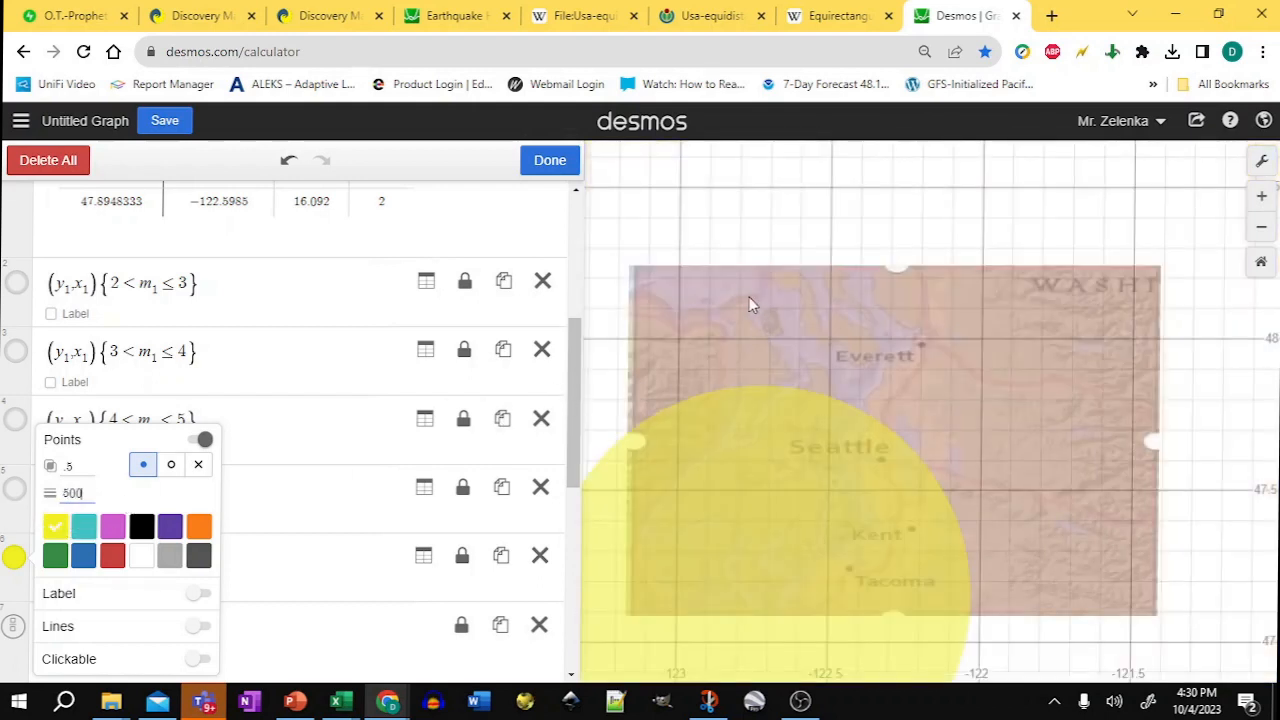
double_click(65, 493)
text(10000)
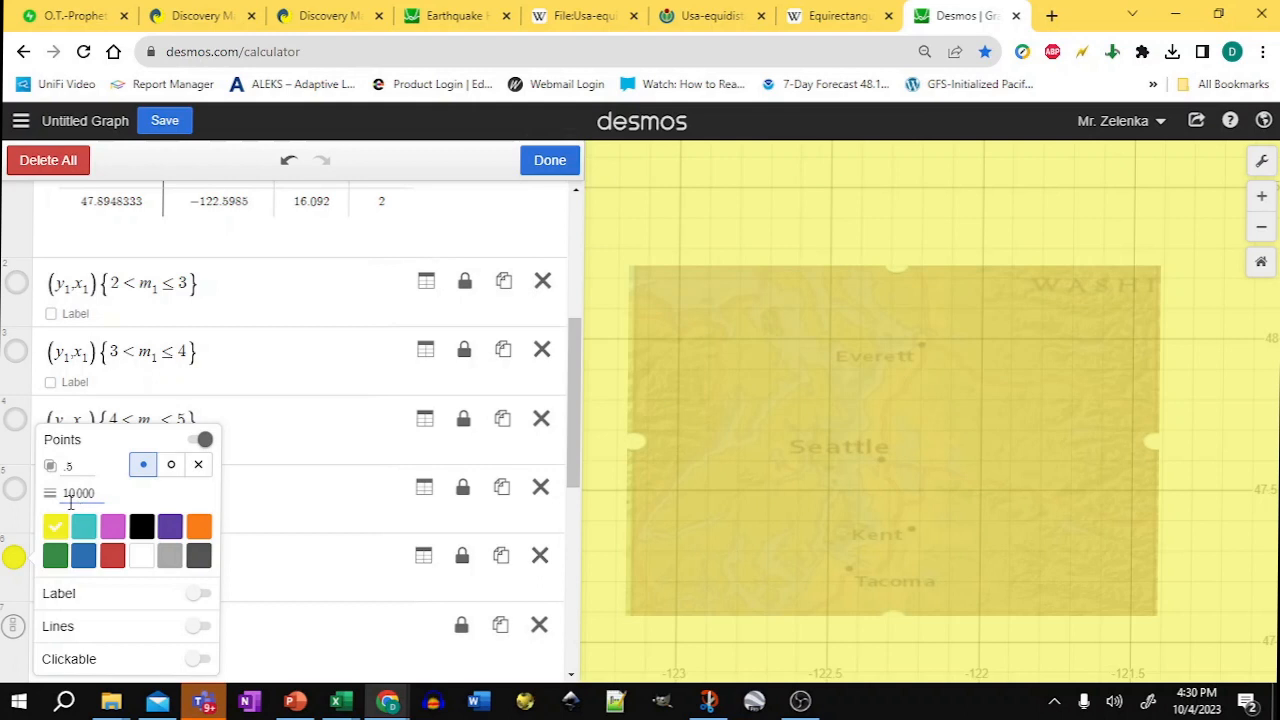
key(BackSpace)
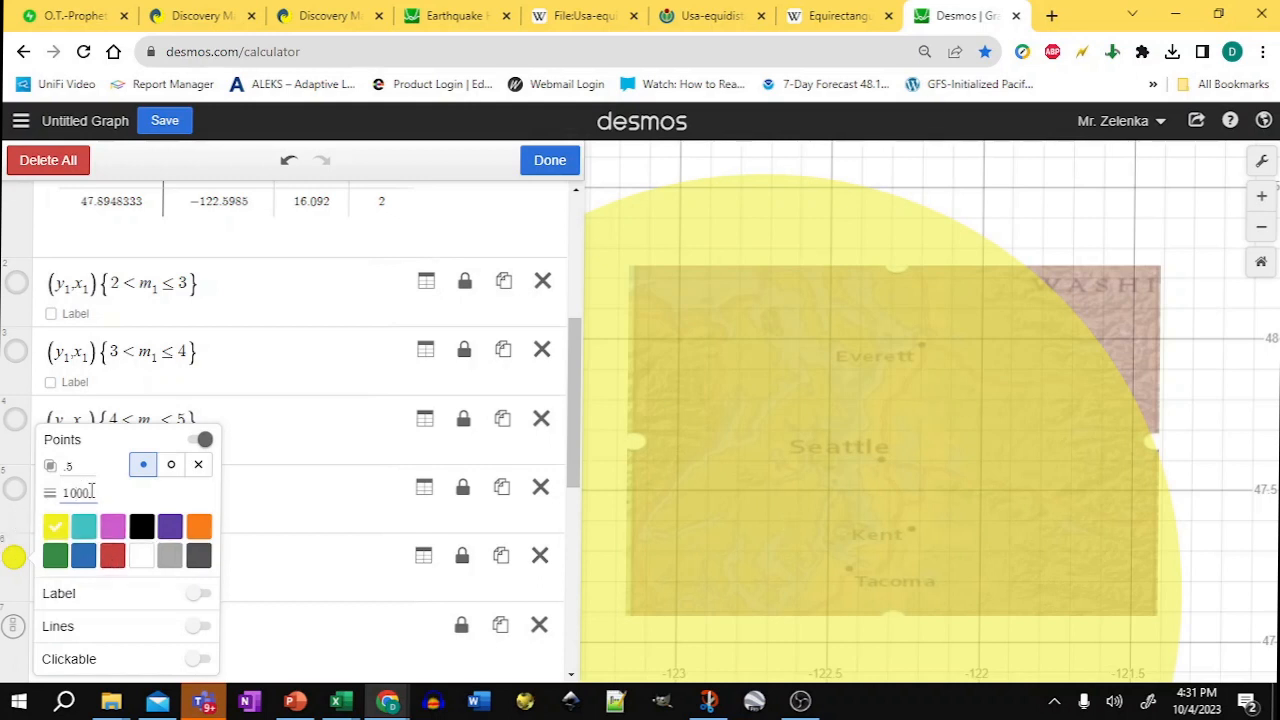
Step: Show only the 4 < m1 ≤ 5 point layer, hiding the other magnitude layers
click(15, 494)
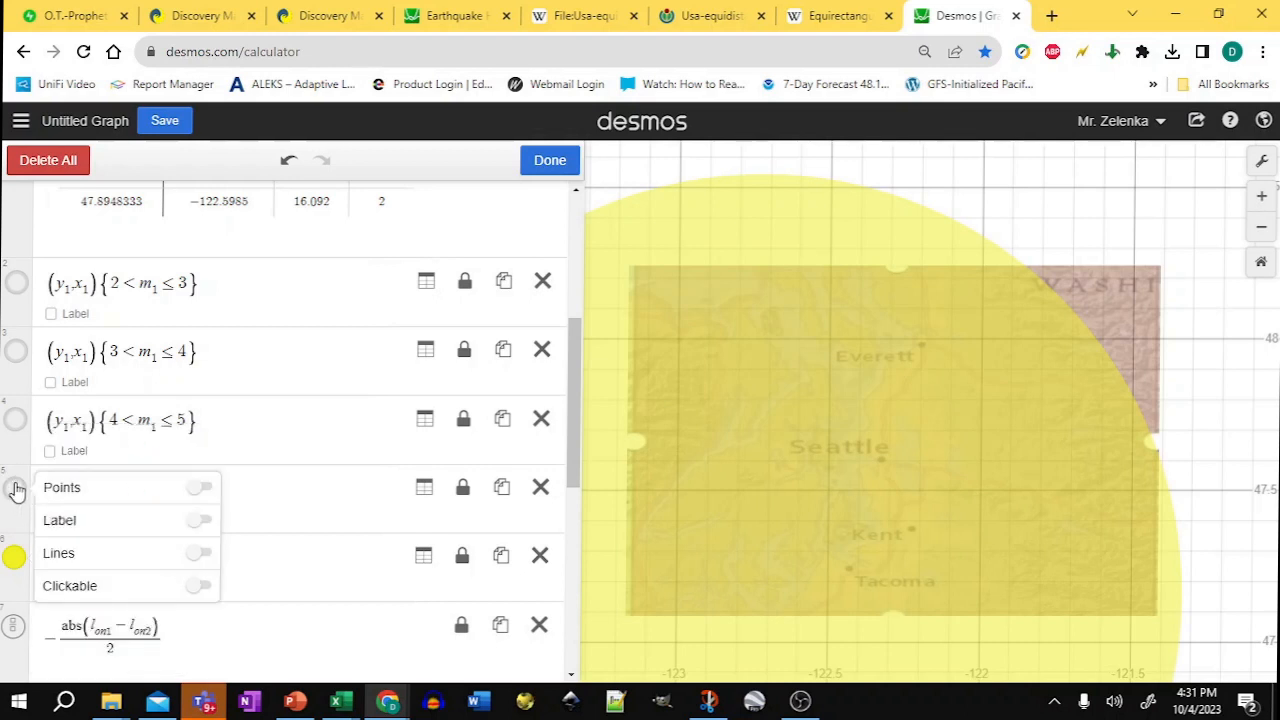
click(16, 490)
click(16, 490)
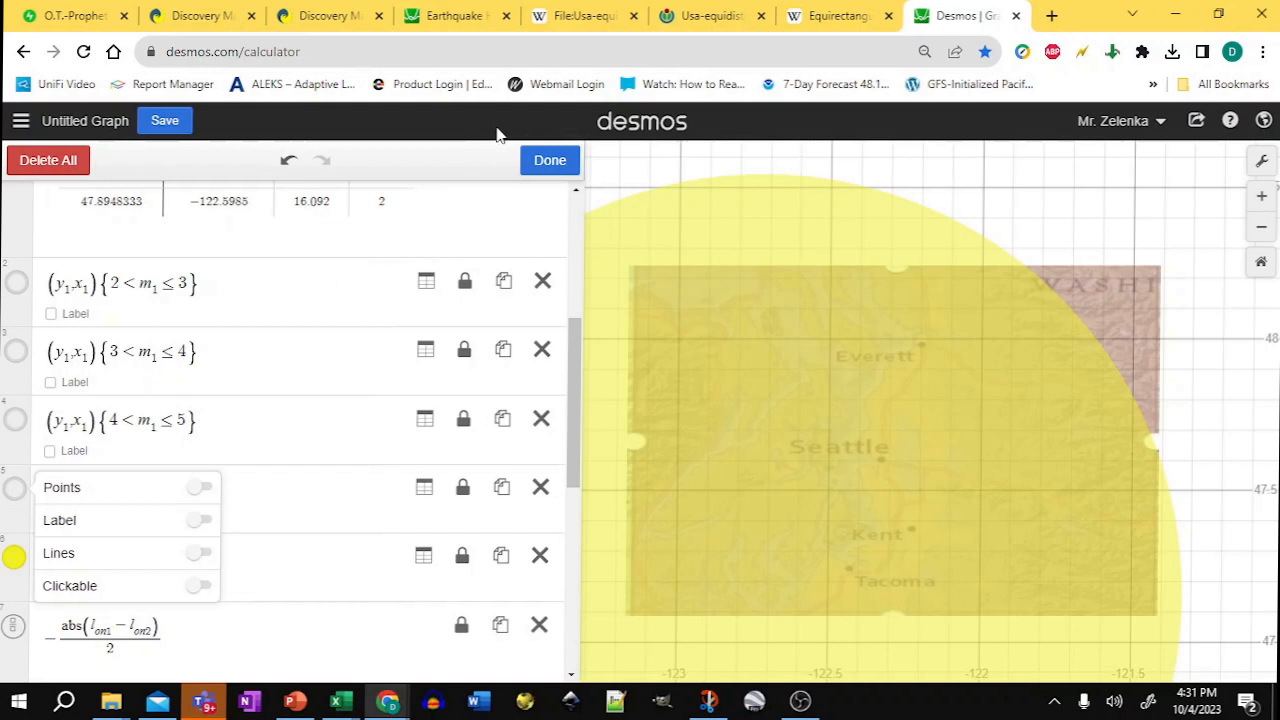
click(549, 161)
click(18, 491)
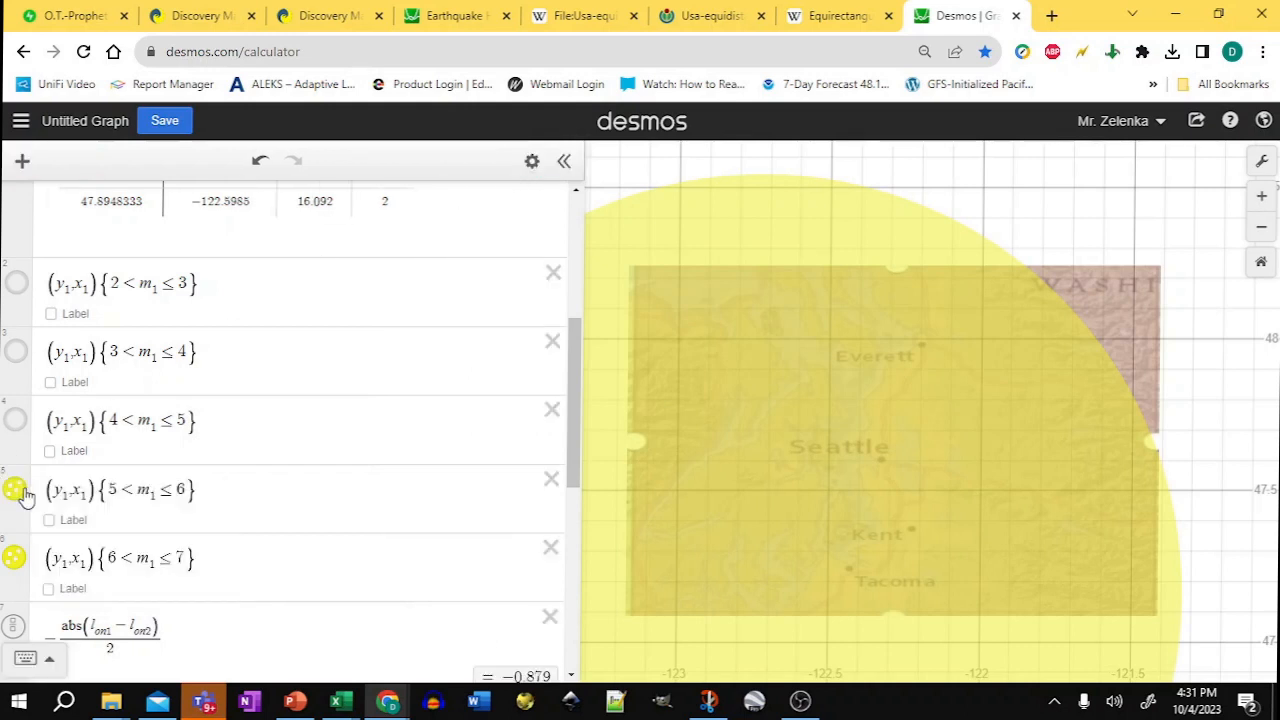
click(16, 421)
click(14, 557)
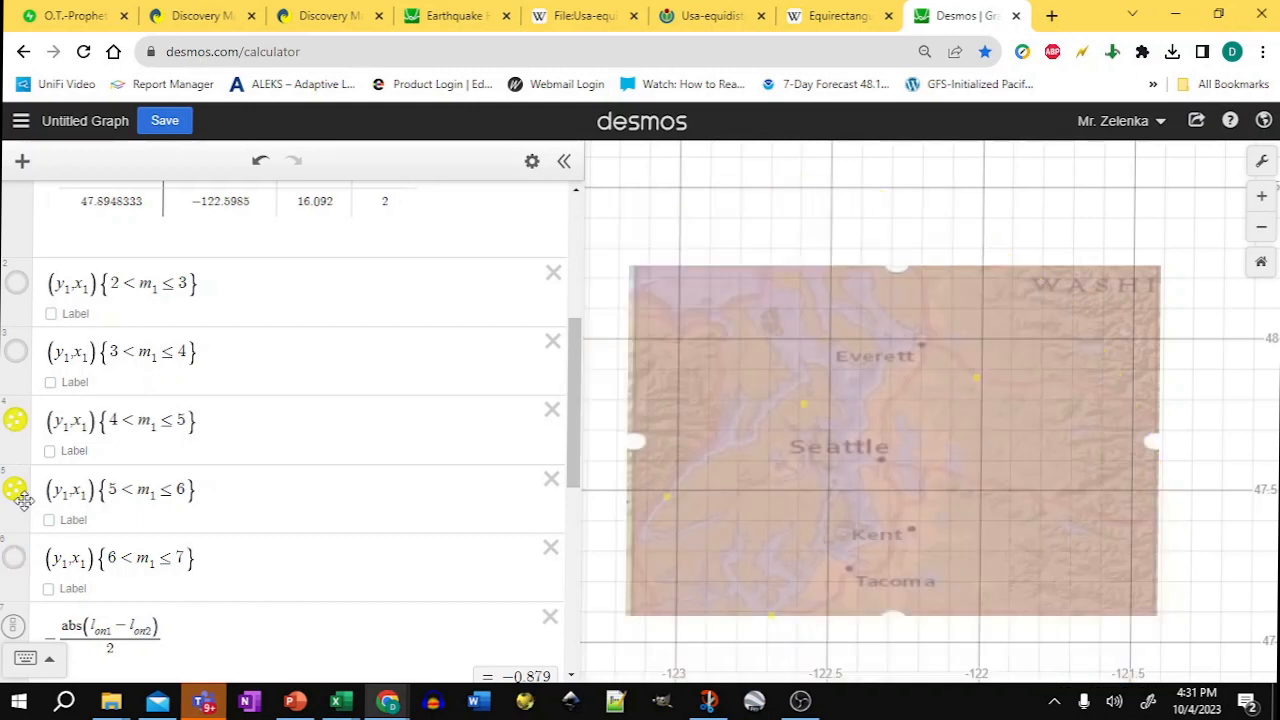
click(14, 423)
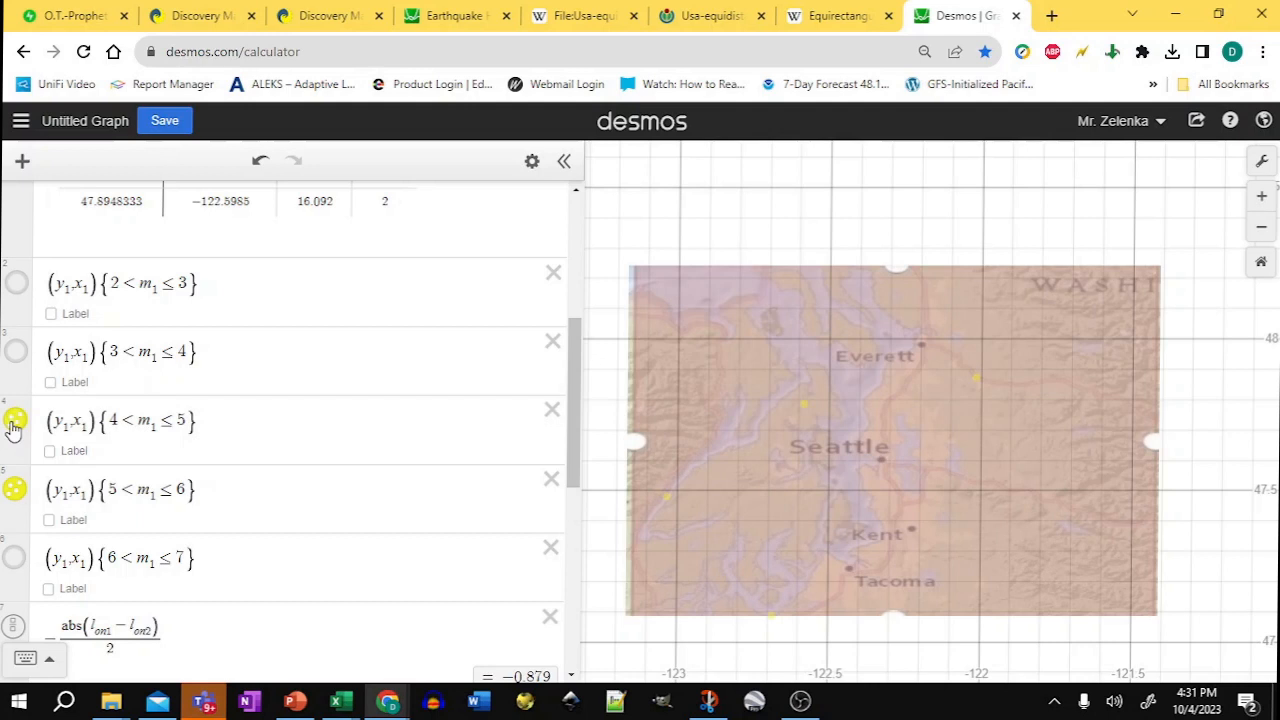
click(16, 497)
click(16, 497)
click(16, 494)
click(15, 420)
click(531, 161)
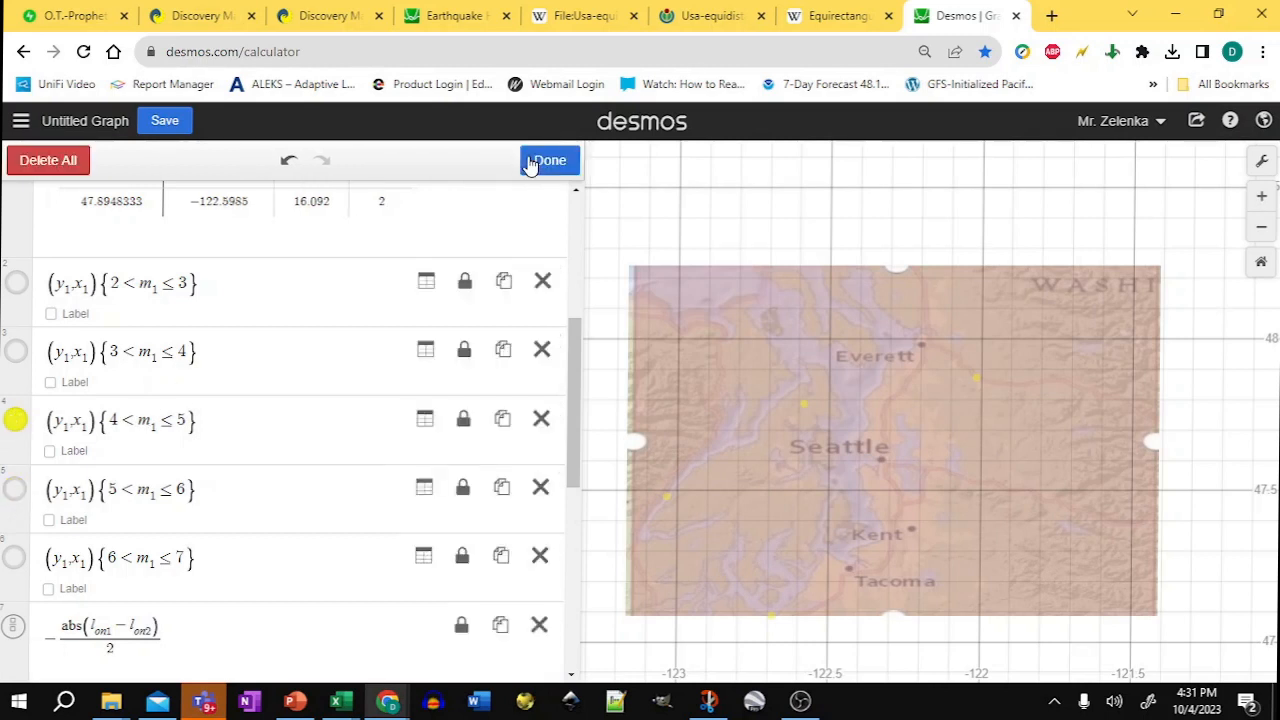
Step: Set the 4 < m1 ≤ 5 layer's point size to 150
click(16, 420)
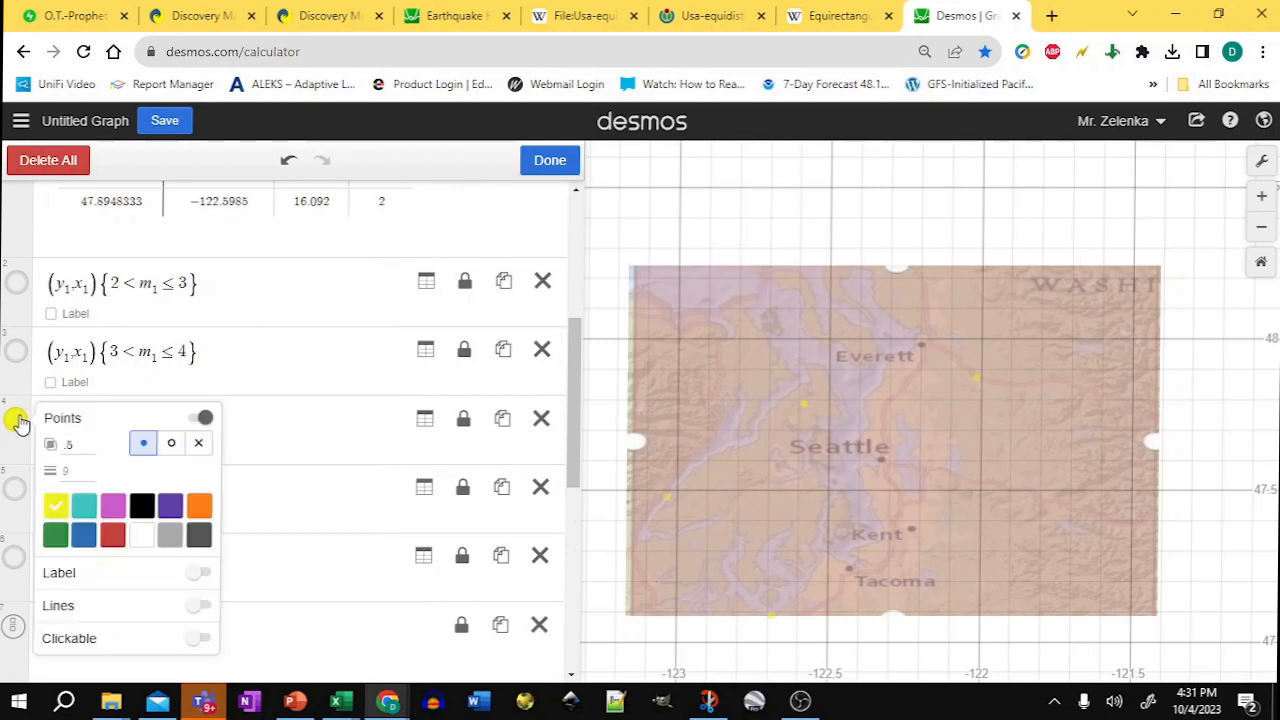
click(75, 471)
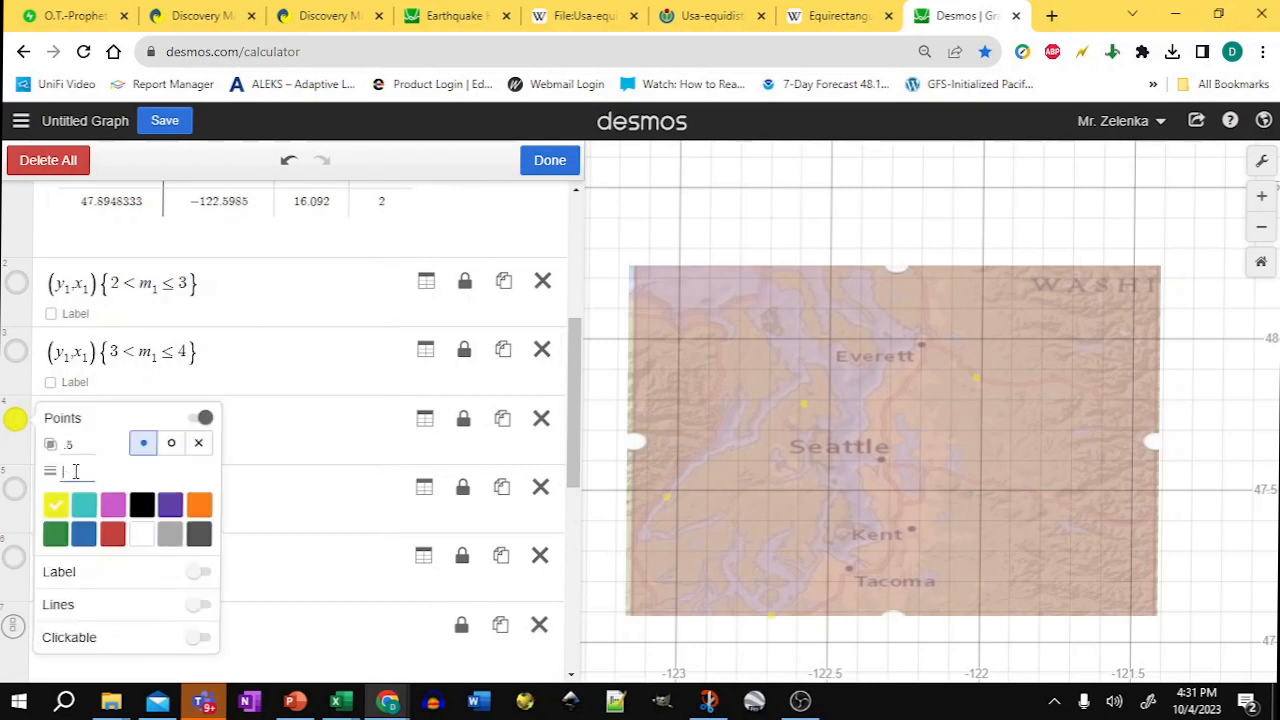
text(55)
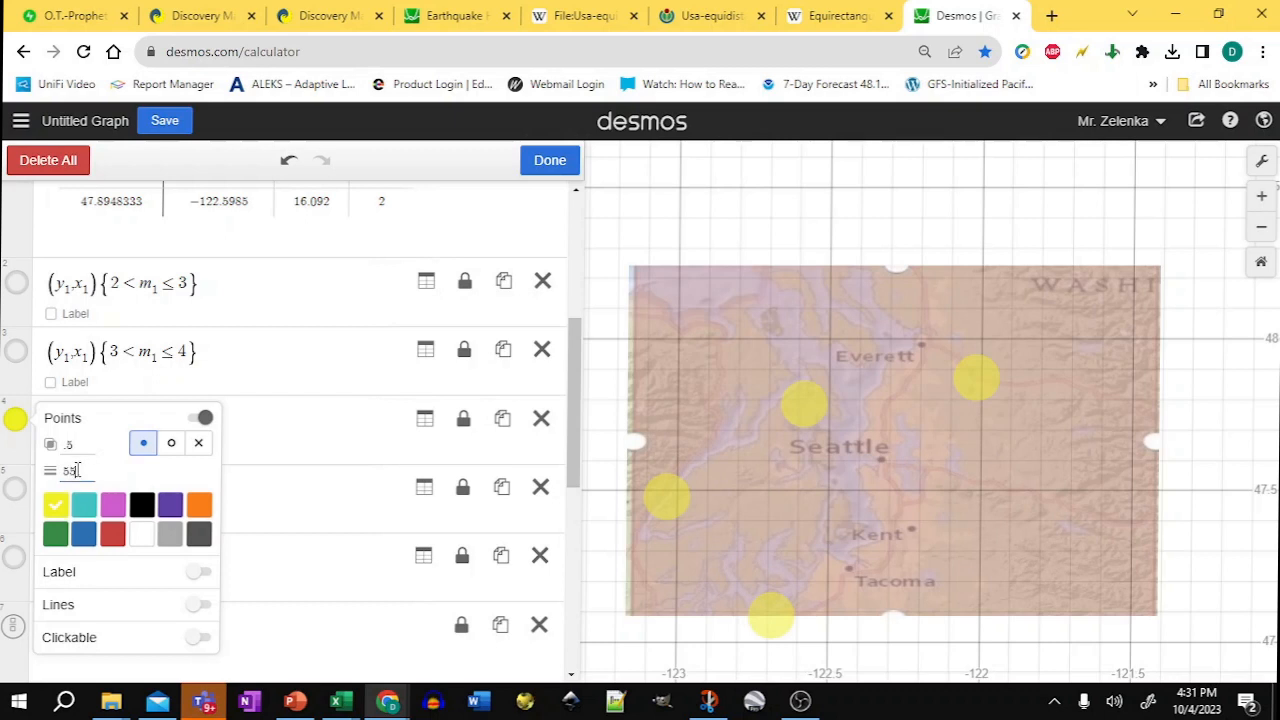
key(BackSpace)
key(BackSpace)
text(100)
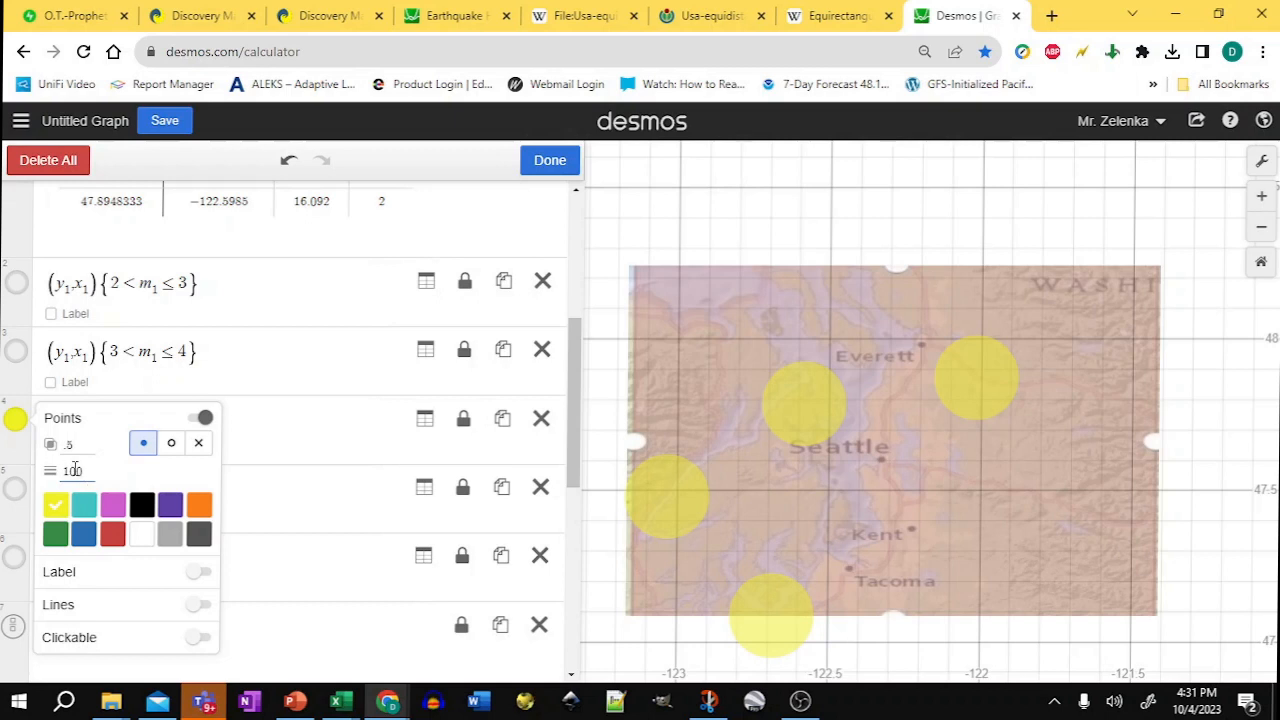
key(BackSpace)
text(2)
drag(76, 471, 59, 475)
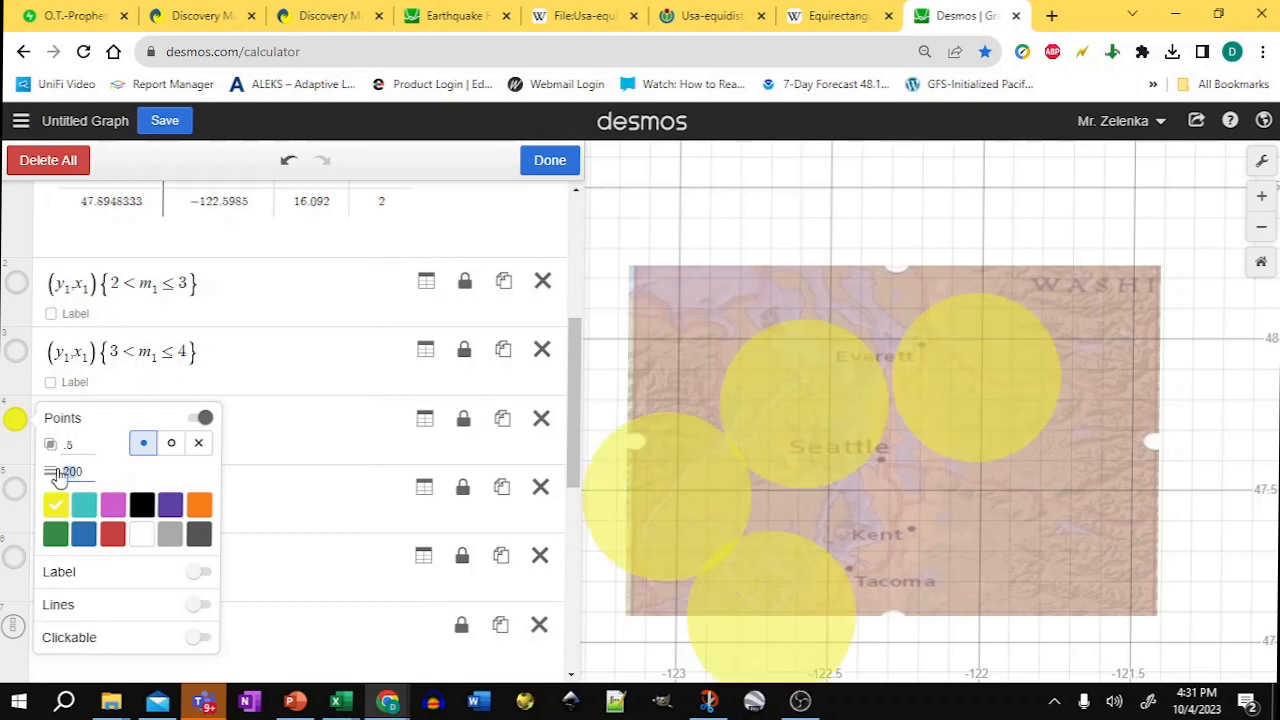
text(150)
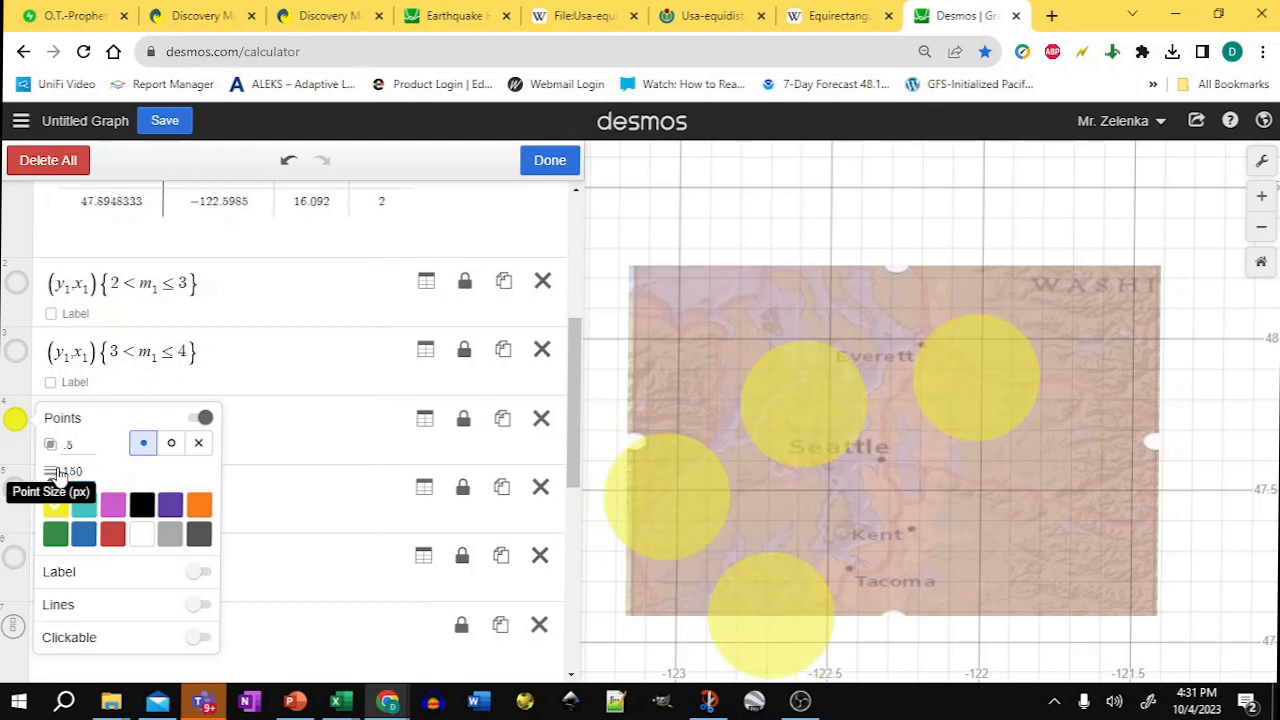
Step: Show the 3 < m1 ≤ 4 point layer and set its point size to 15
click(16, 362)
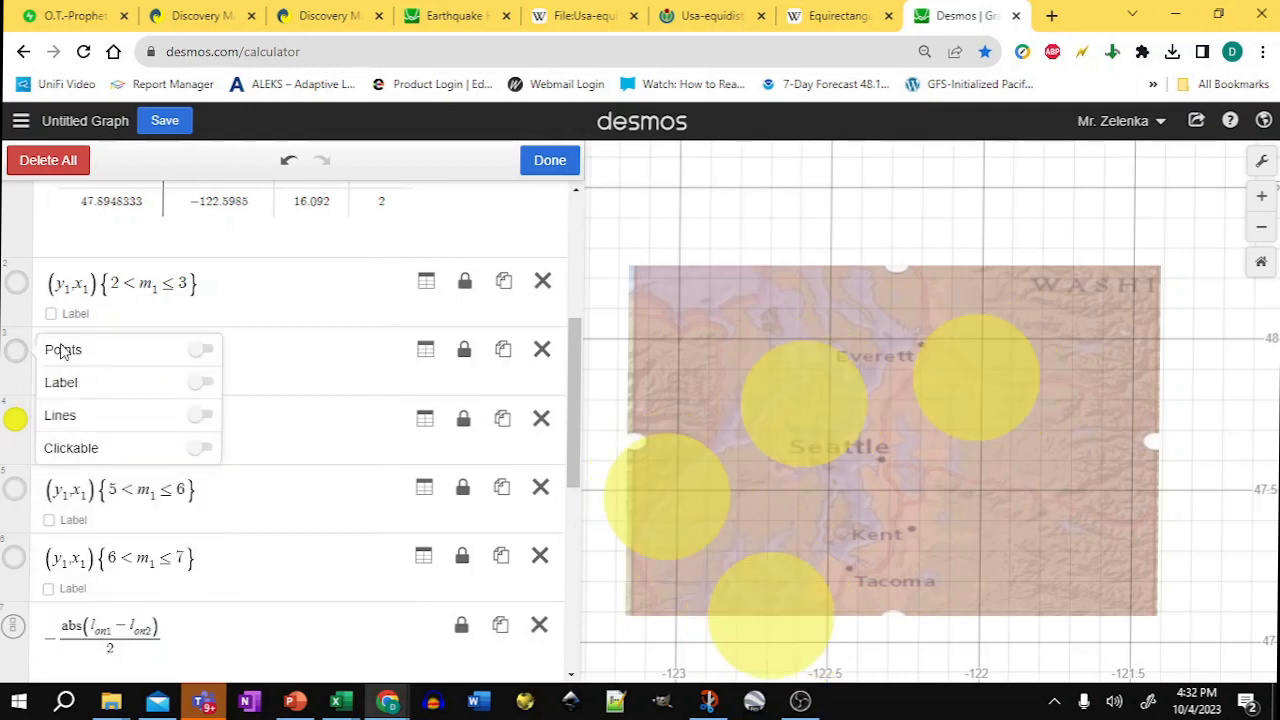
click(200, 349)
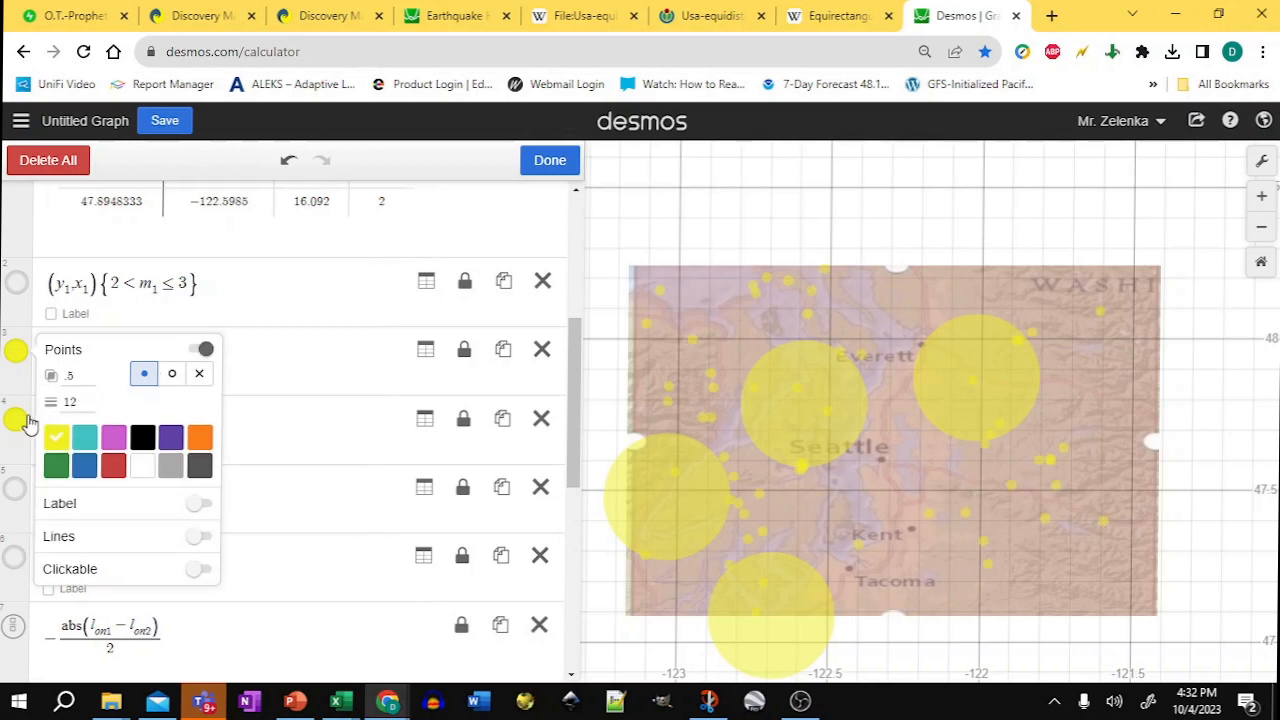
click(15, 419)
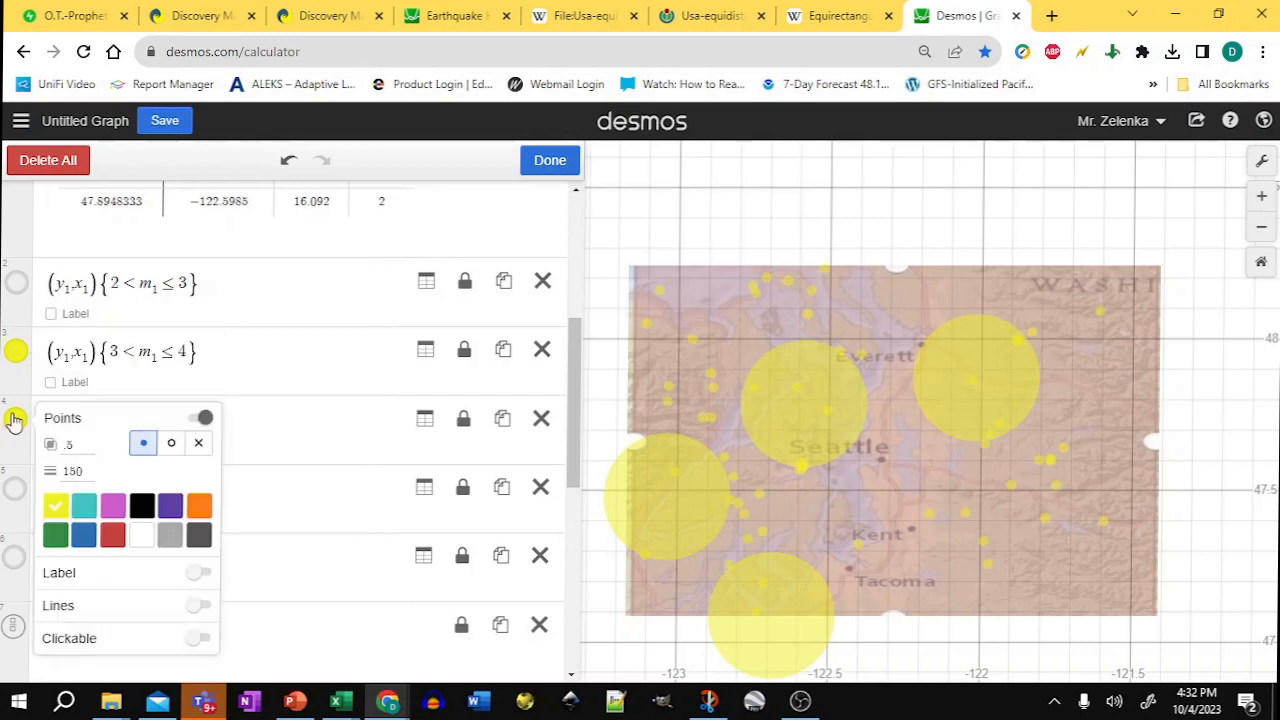
click(16, 351)
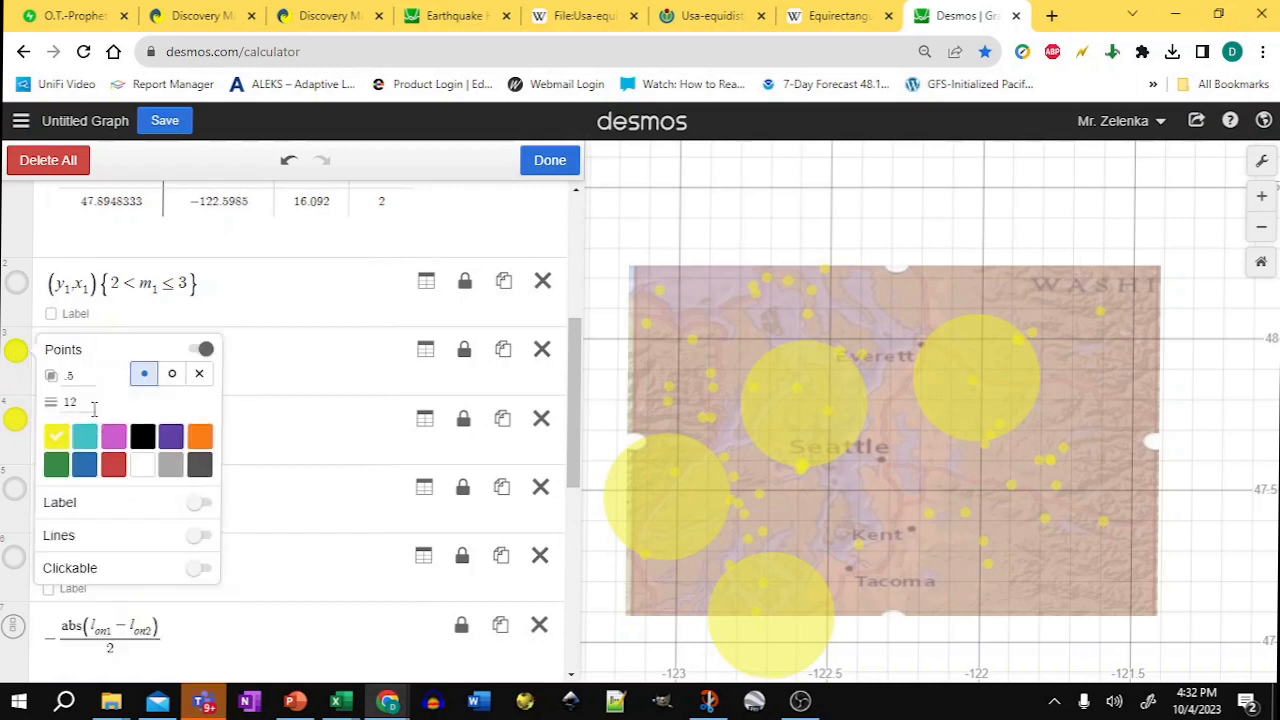
text(5)
Step: Show the 6 < m1 ≤ 7 and 5 < m1 ≤ 6 point layers again
click(16, 560)
click(17, 561)
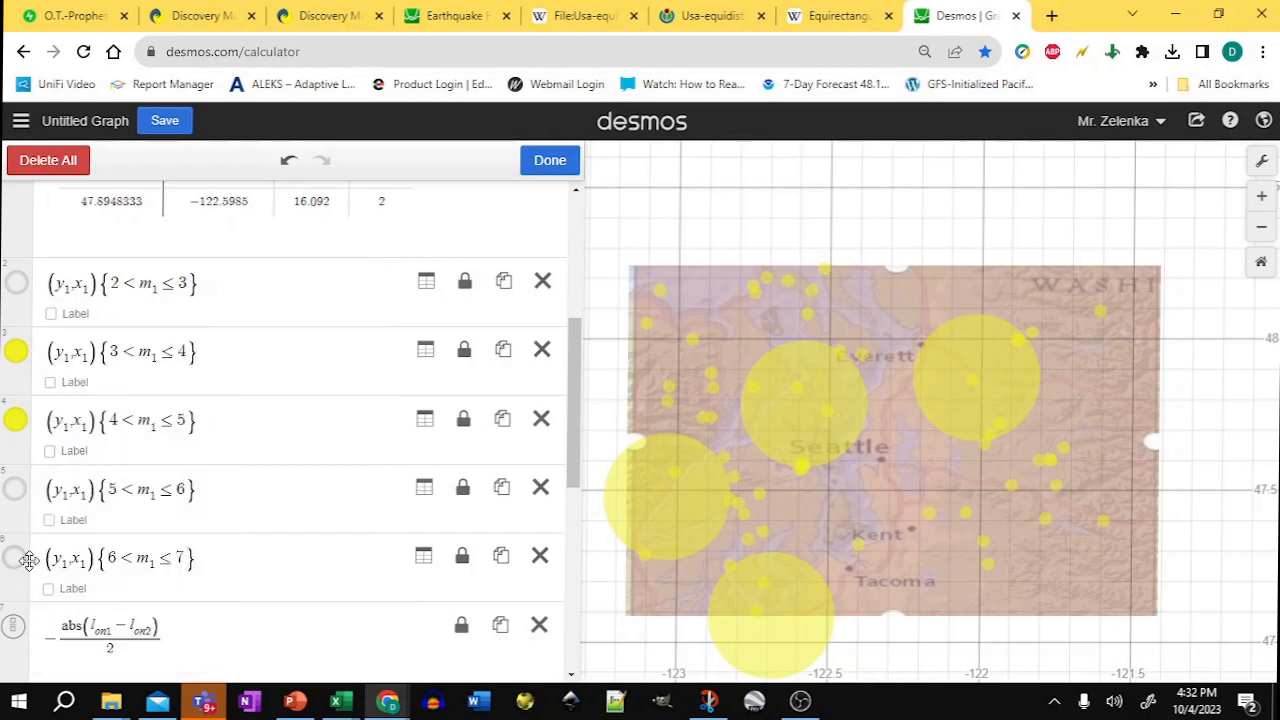
click(18, 562)
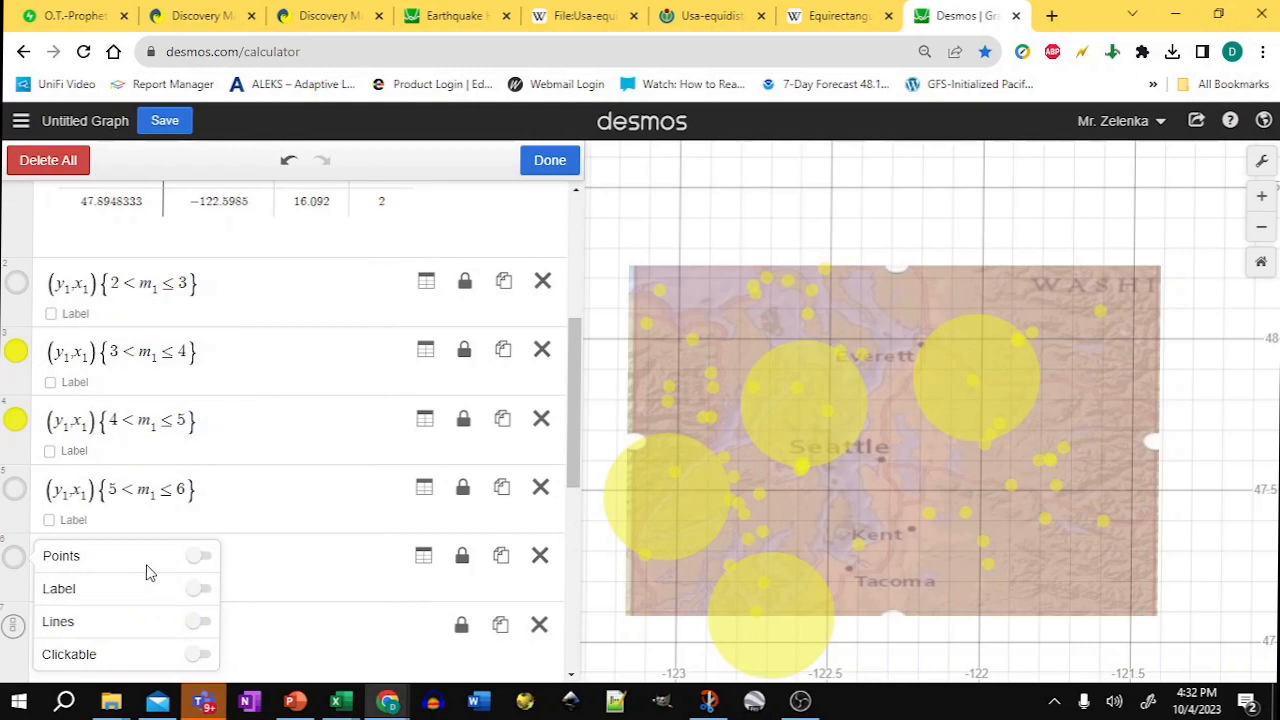
click(200, 557)
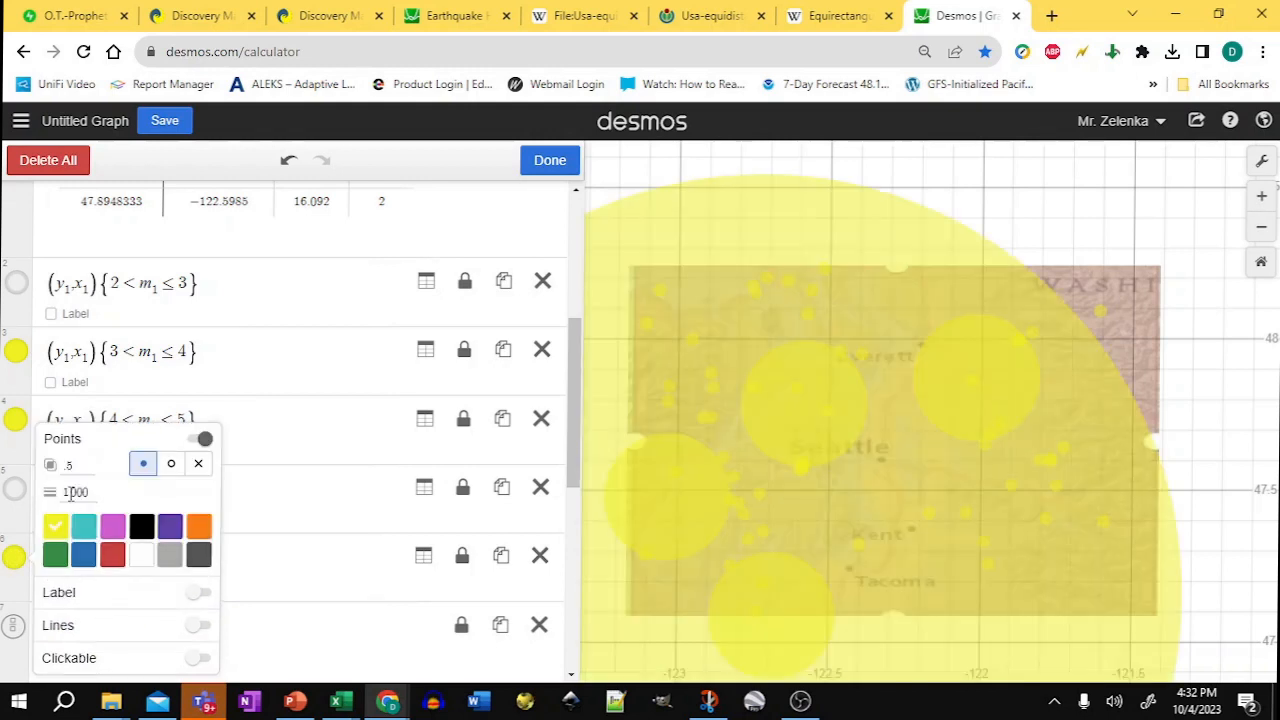
click(15, 488)
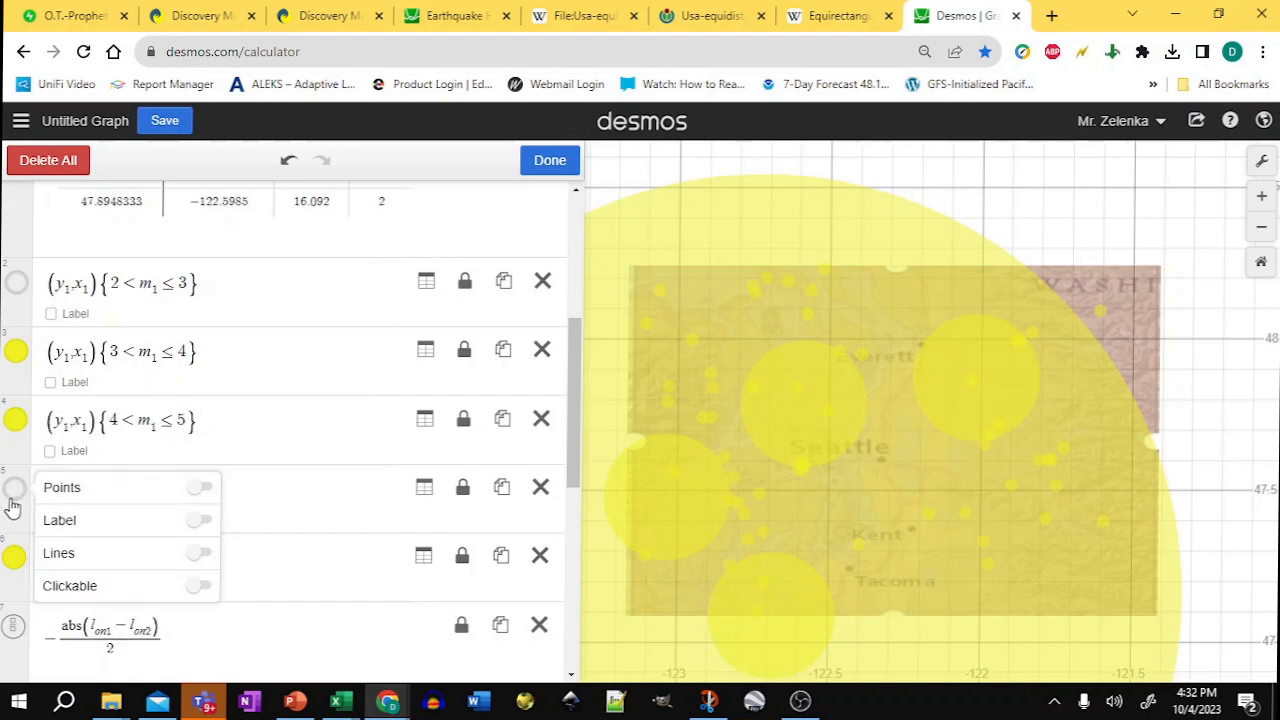
click(15, 491)
click(15, 491)
click(203, 490)
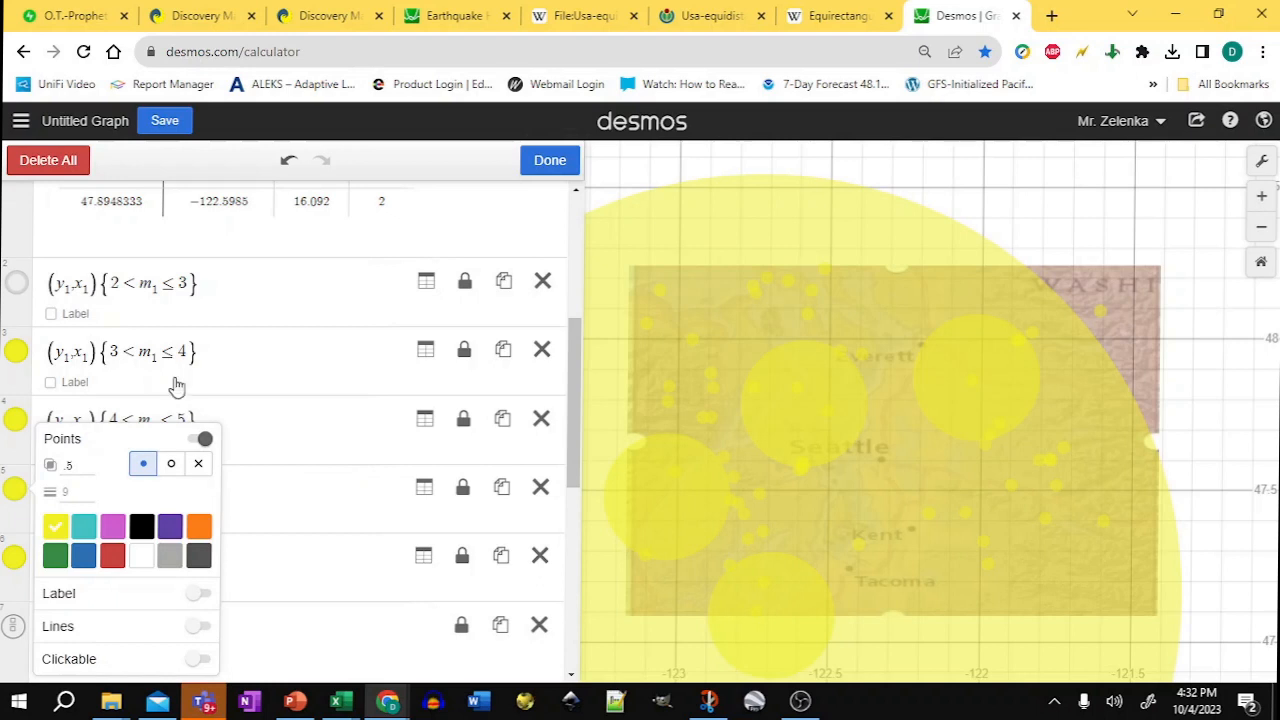
Step: Show the 2 < m1 ≤ 3 point layer with point size 5 and a teal colour
click(15, 289)
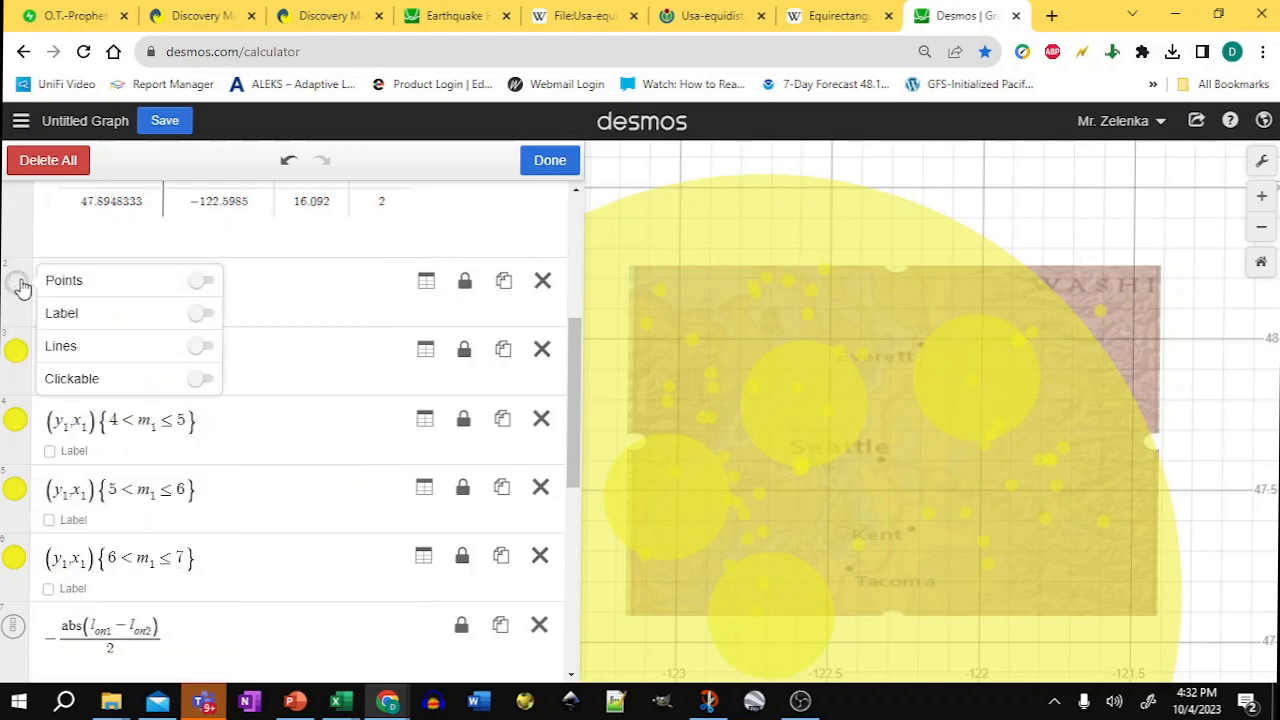
click(199, 282)
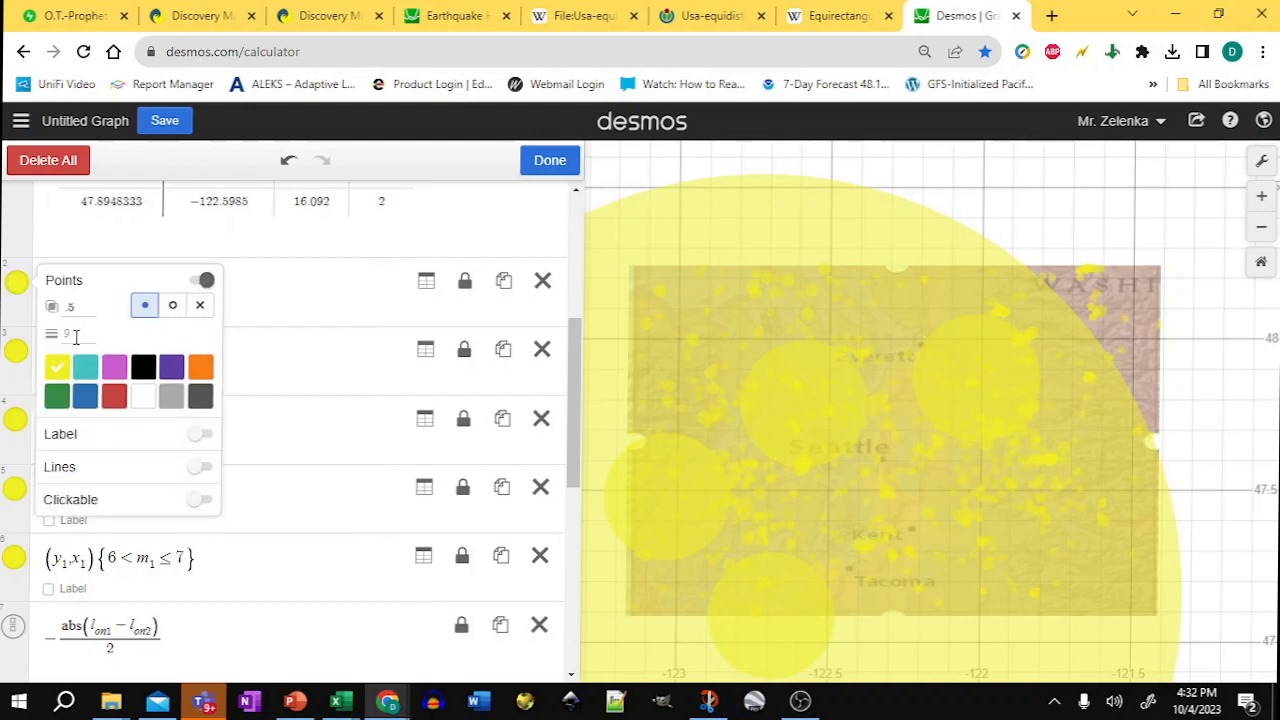
click(75, 336)
text(5)
click(86, 370)
Step: Color the 3 < m1 ≤ 4 point layer green
click(20, 351)
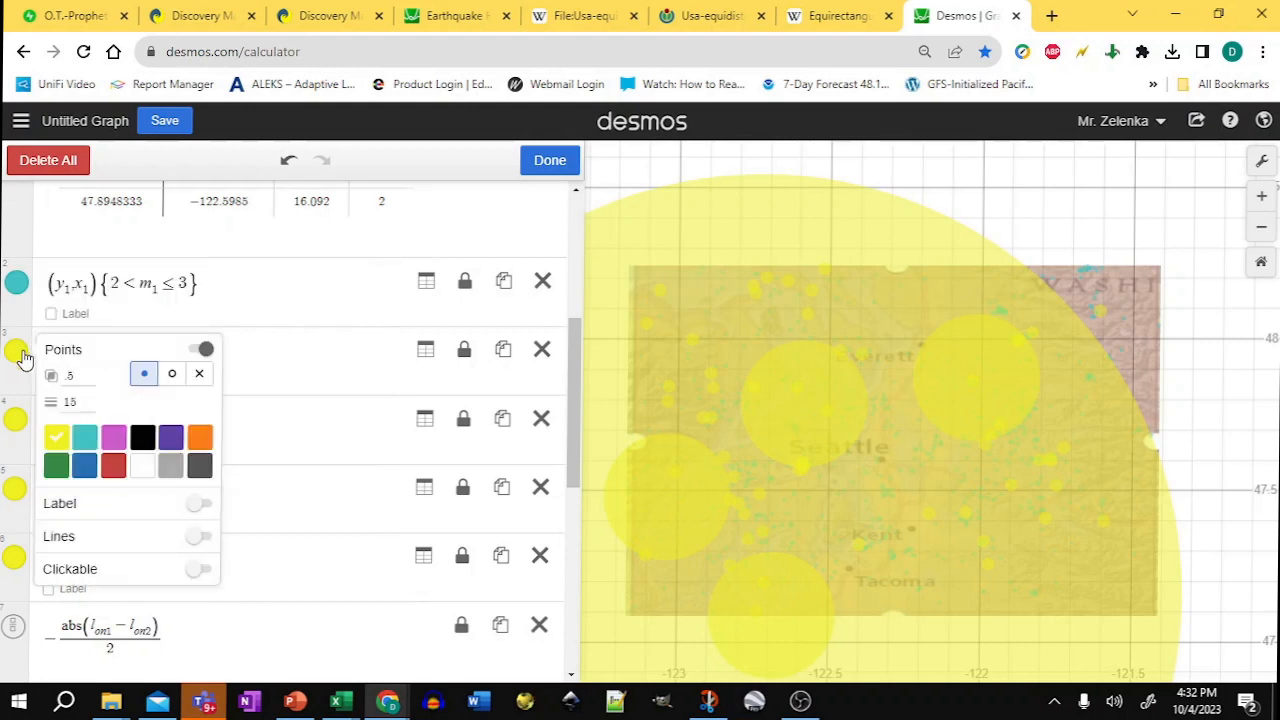
click(57, 467)
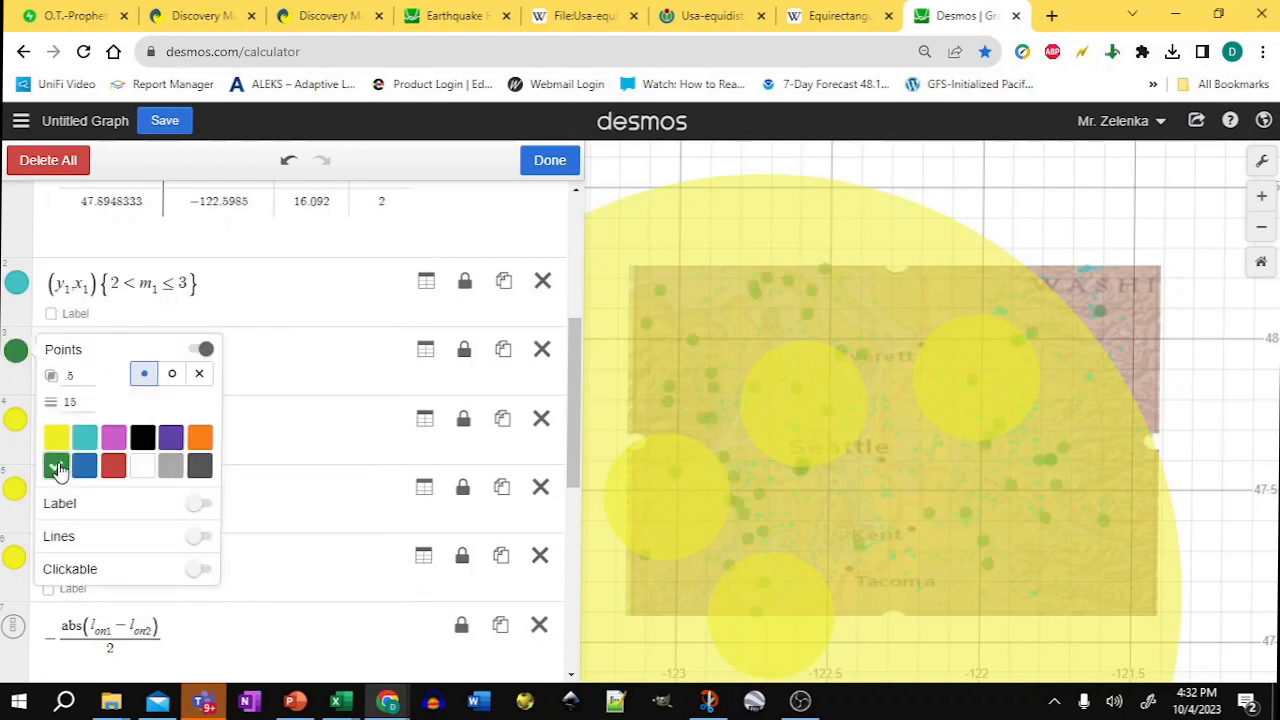
click(17, 427)
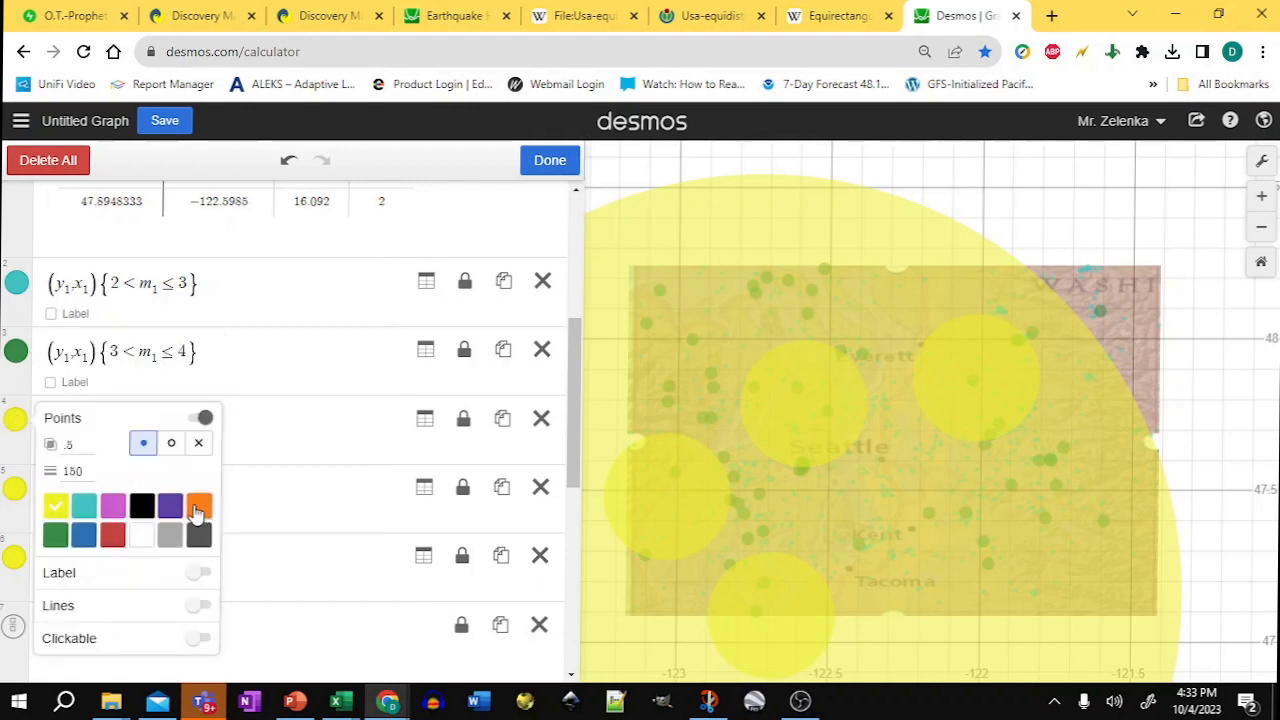
click(197, 509)
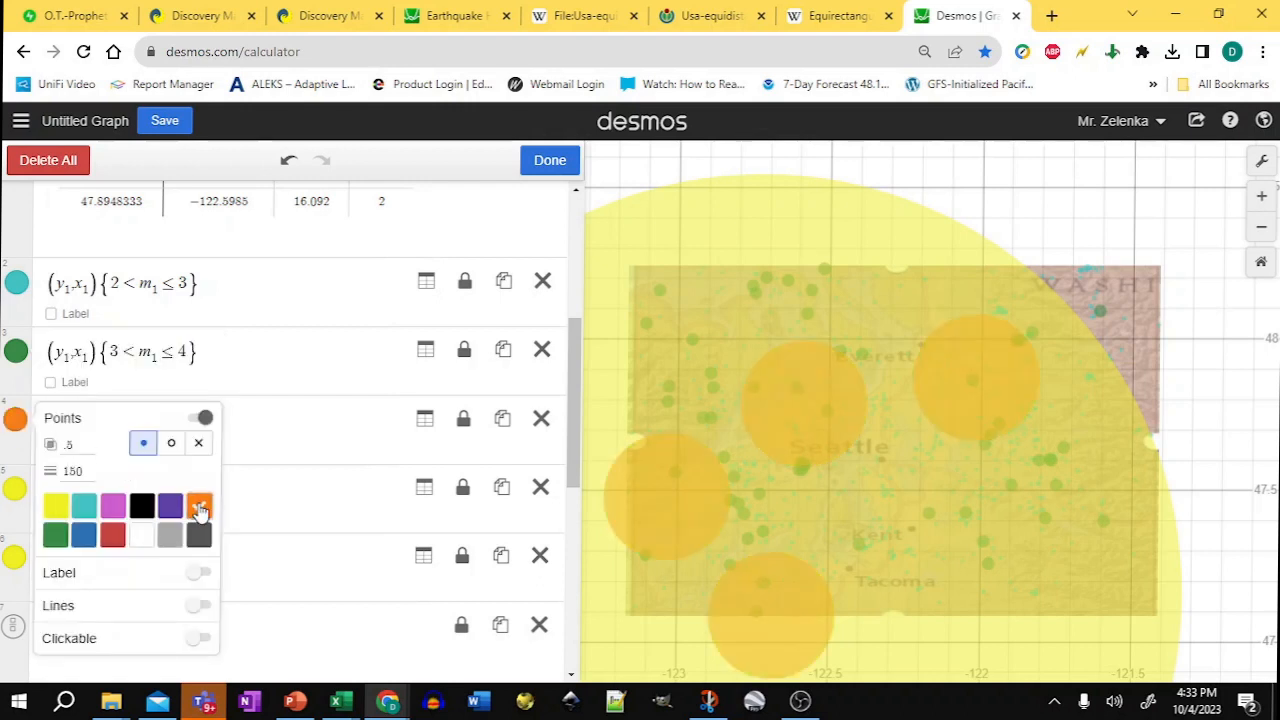
click(55, 507)
Step: Color the 5 < m1 ≤ 6 point layer orange and the 6 < m1 ≤ 7 layer red
click(14, 488)
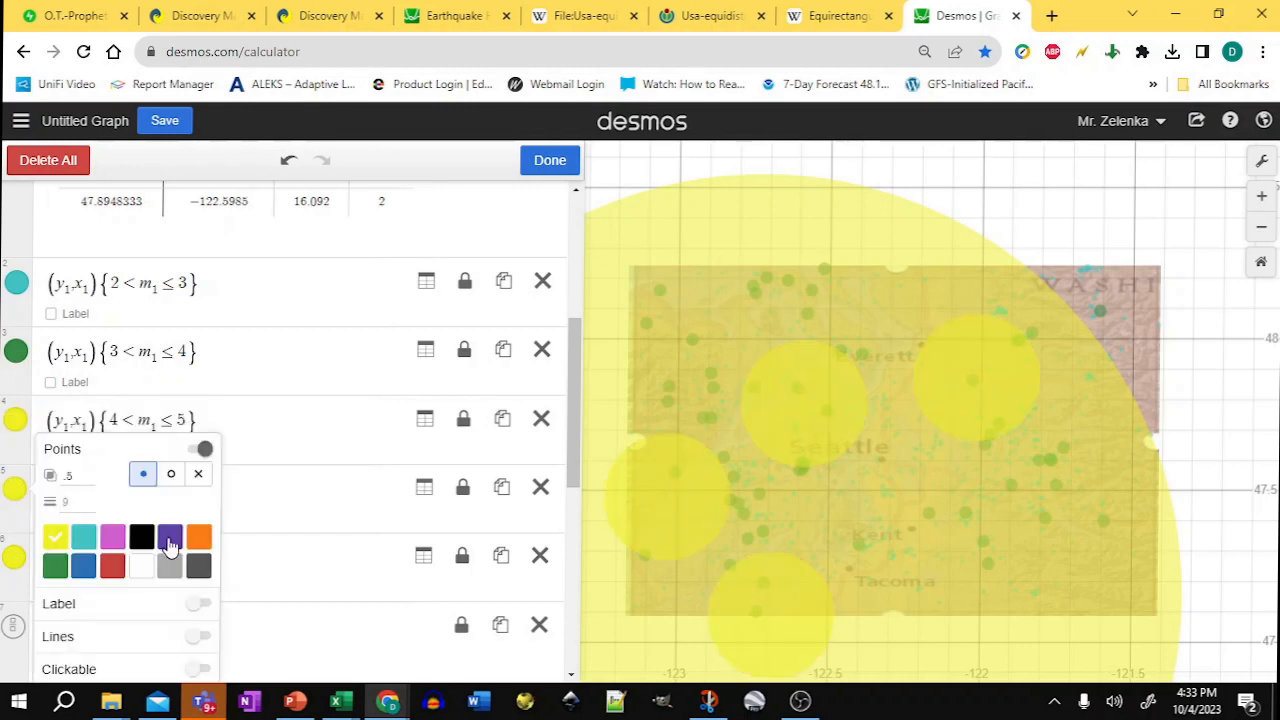
click(198, 526)
click(14, 557)
click(112, 556)
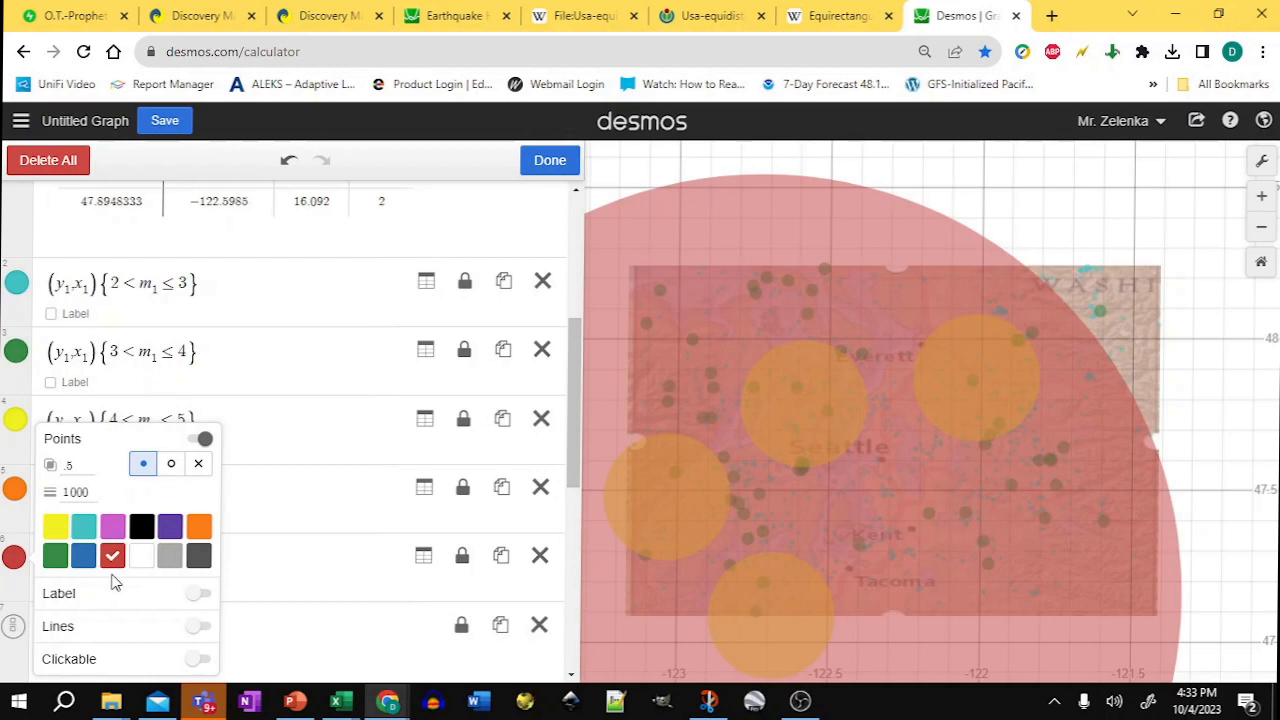
Step: Set the 4 < m1 ≤ 5 layer's point size to 15·m1 so it scales with magnitude
click(20, 423)
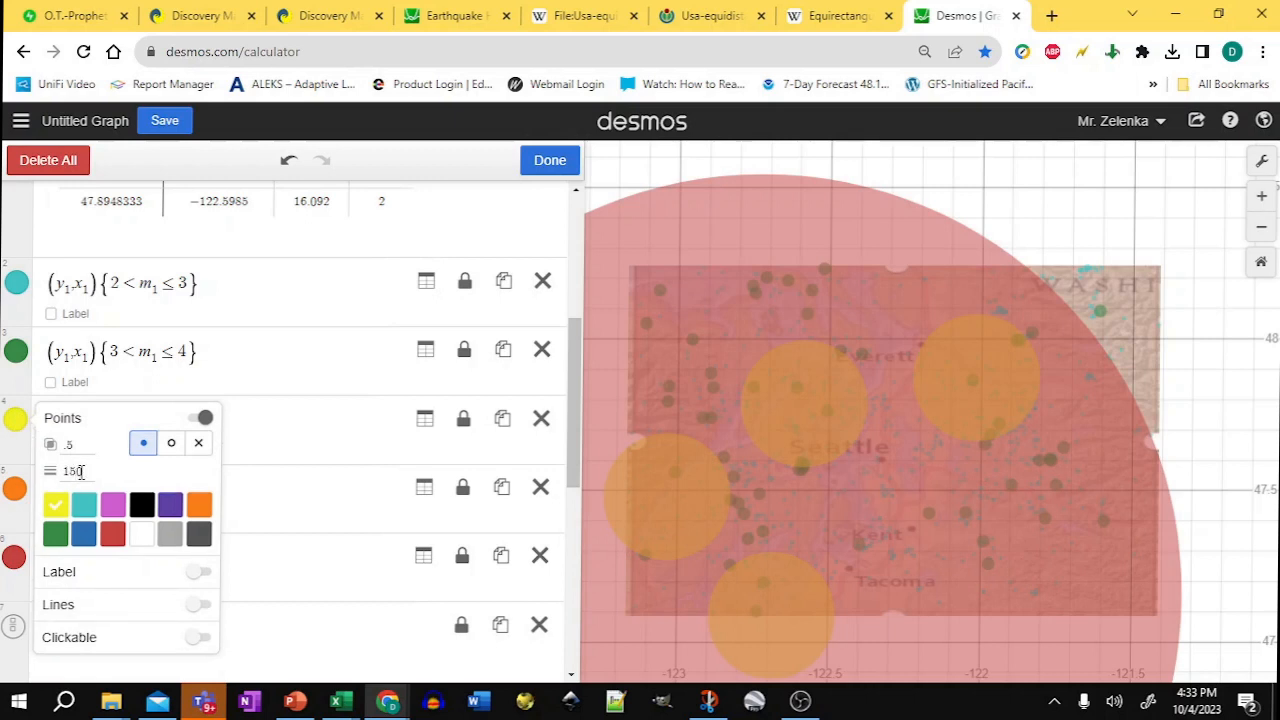
click(85, 471)
text(*)
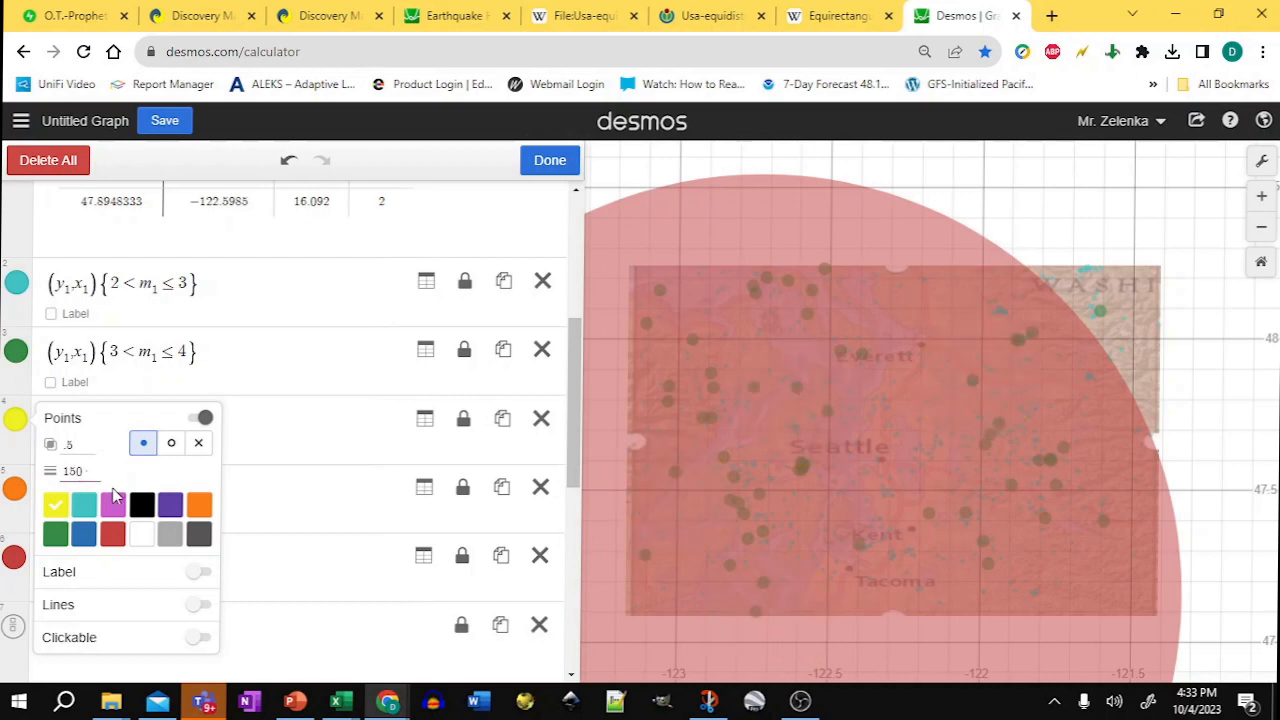
text(m1)
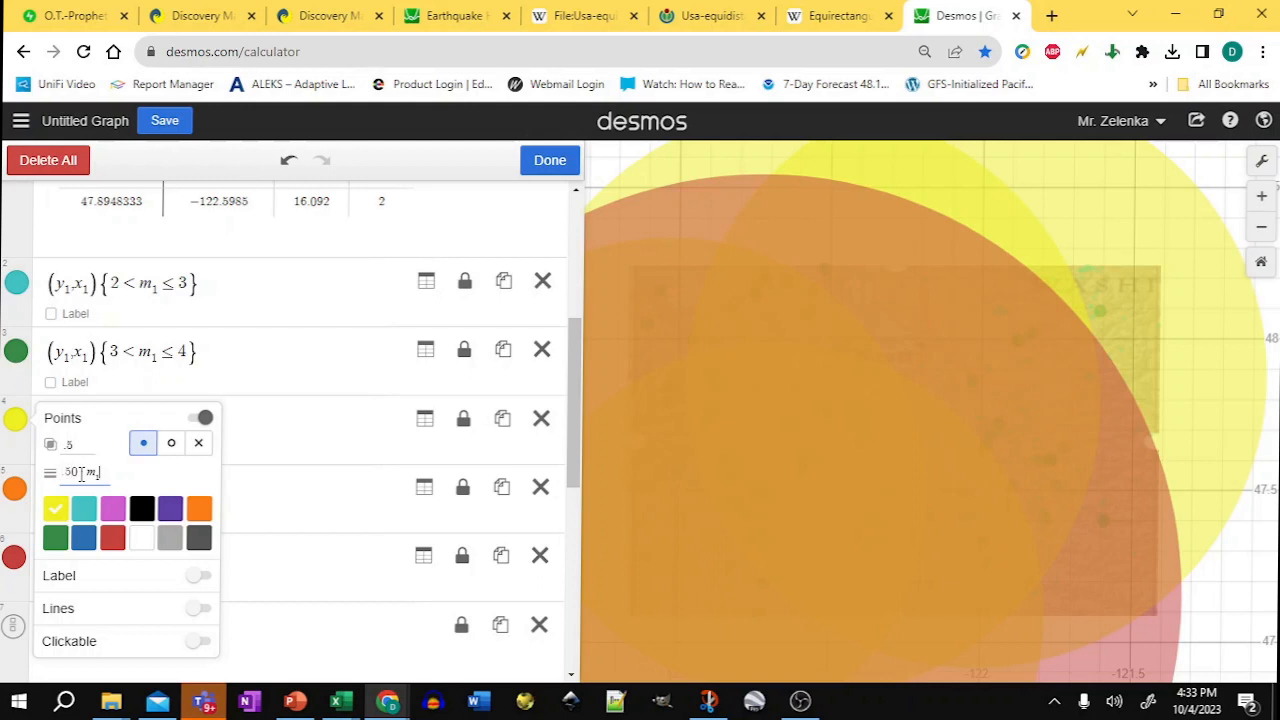
click(79, 474)
key(BackSpace)
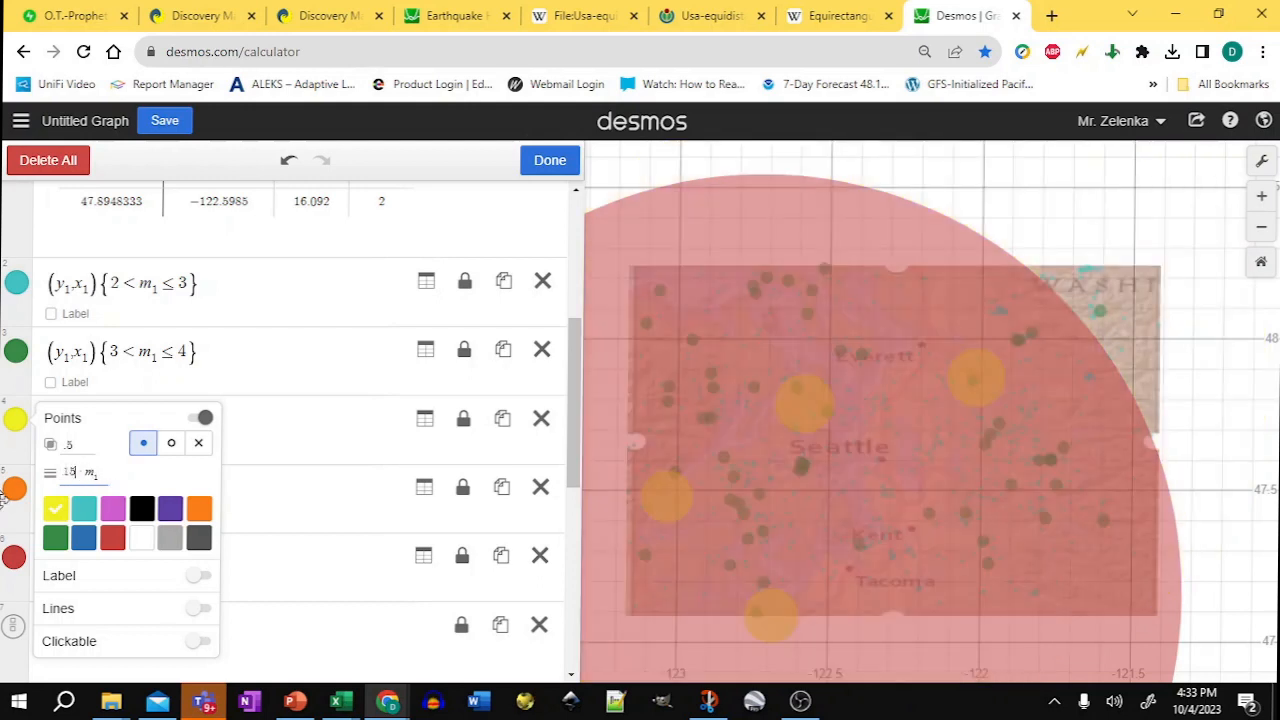
drag(81, 474, 116, 484)
Step: Set the 2 < m1 ≤ 3 layer's point size to 5·m1
click(18, 287)
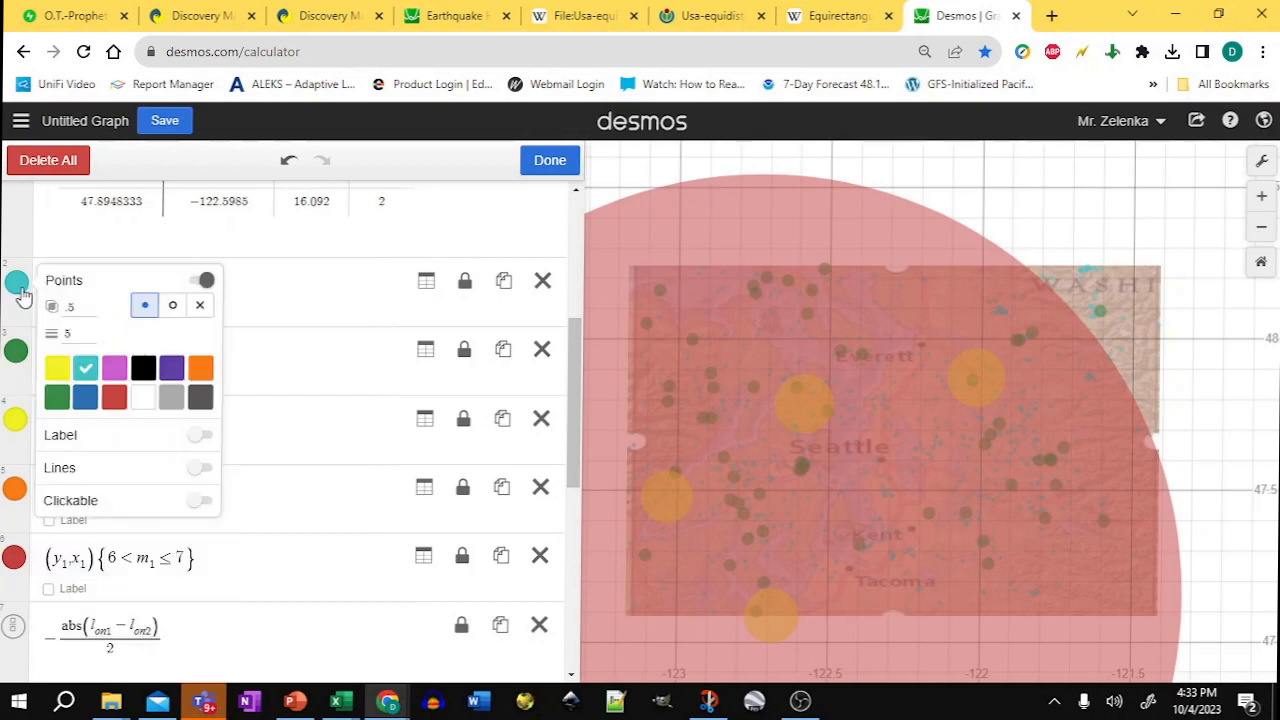
click(73, 334)
text(*m_1)
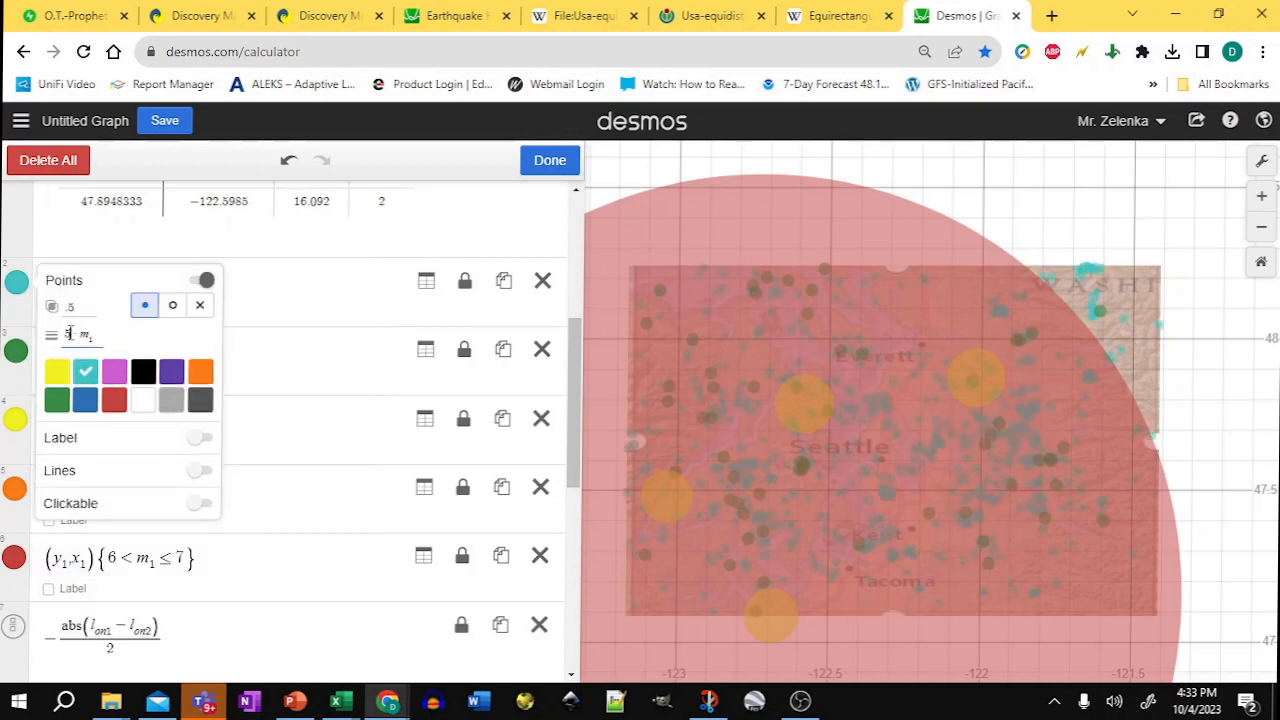
double_click(68, 334)
Step: Set the 3 < m1 ≤ 4 layer's point size to 15·m1
click(20, 354)
click(76, 400)
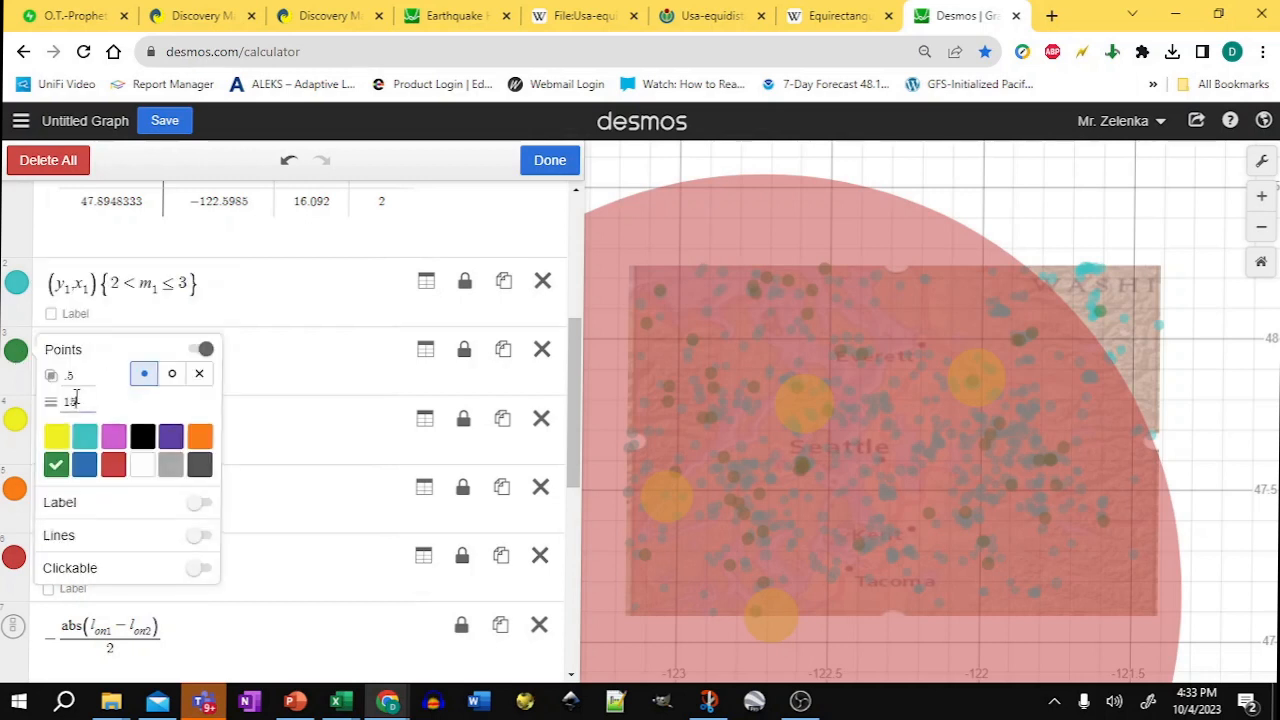
text(*m_1)
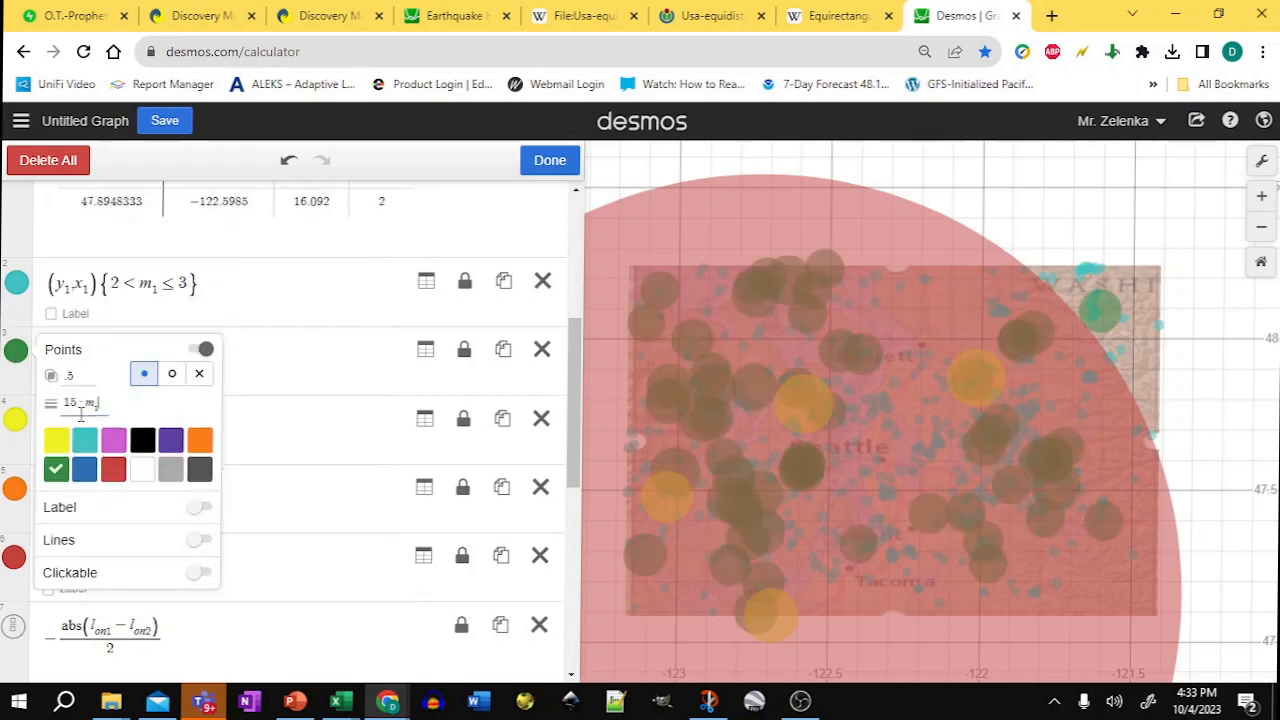
Step: Set the 5 < m1 ≤ 6 layer's point size to 10·m1
click(16, 421)
click(16, 421)
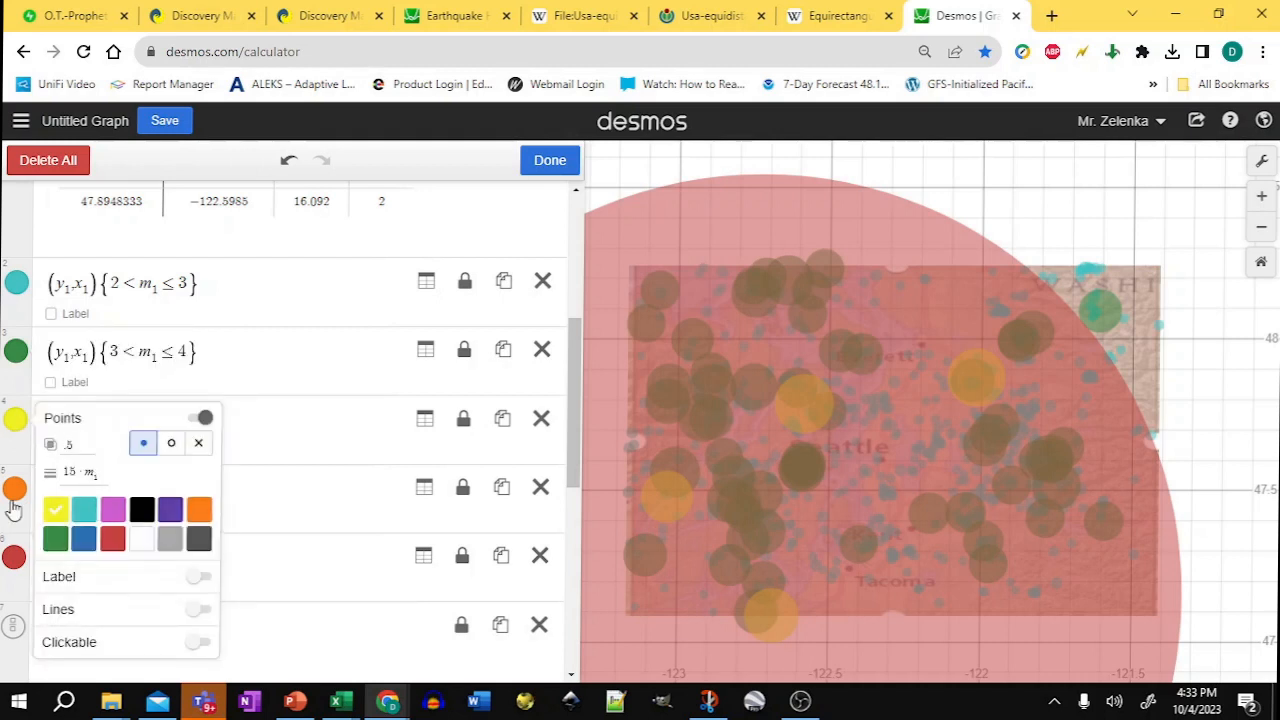
click(14, 490)
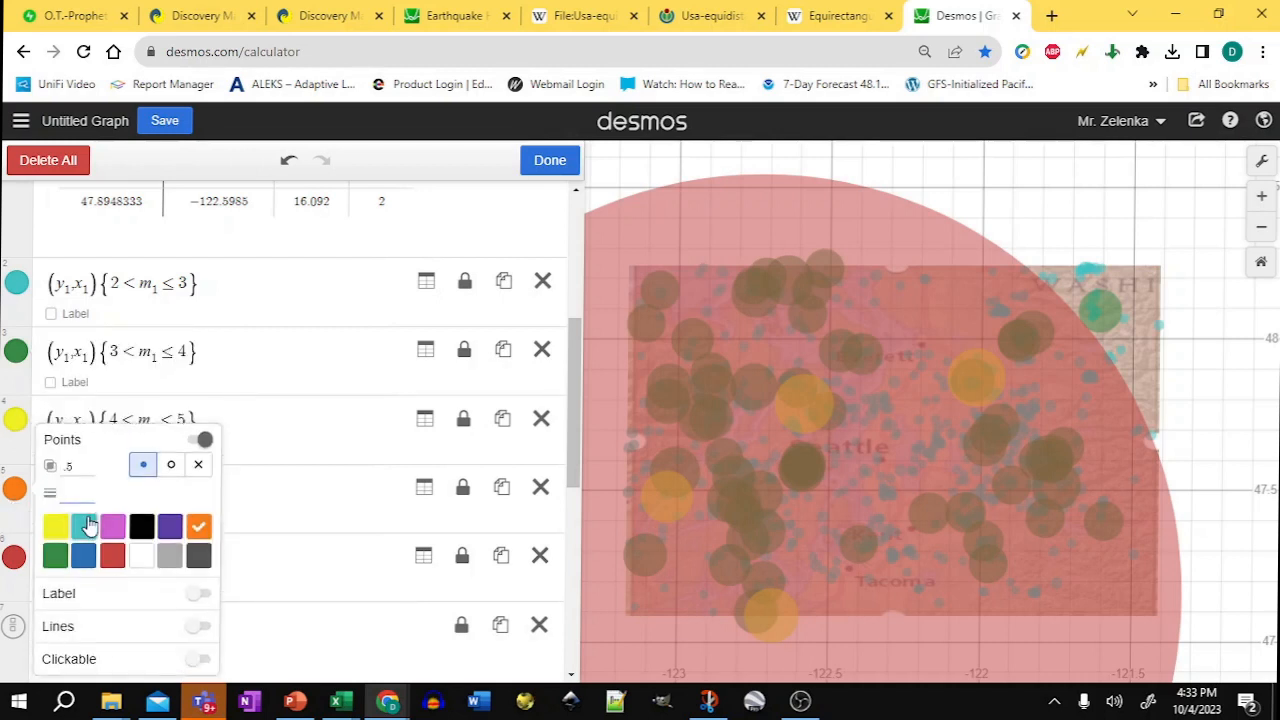
text(10*m_1)
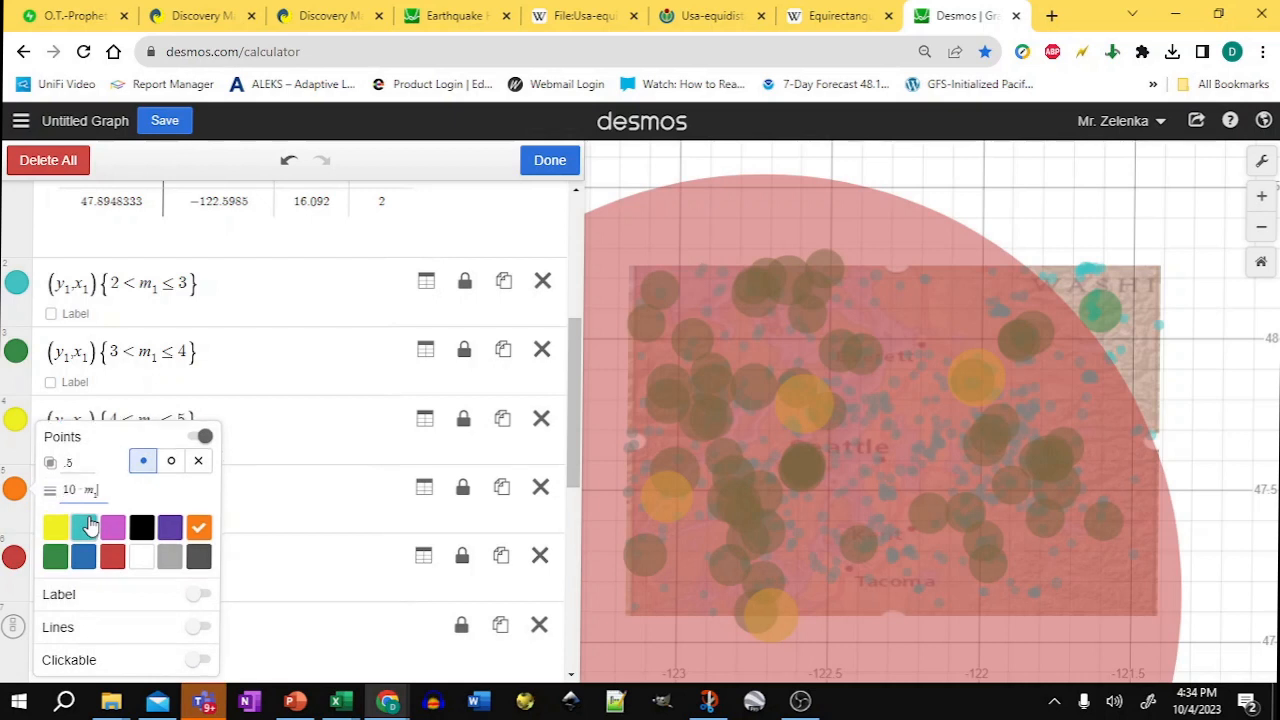
Step: Set the 6 < m1 ≤ 7 layer's point size to 100·m1
click(14, 560)
click(14, 560)
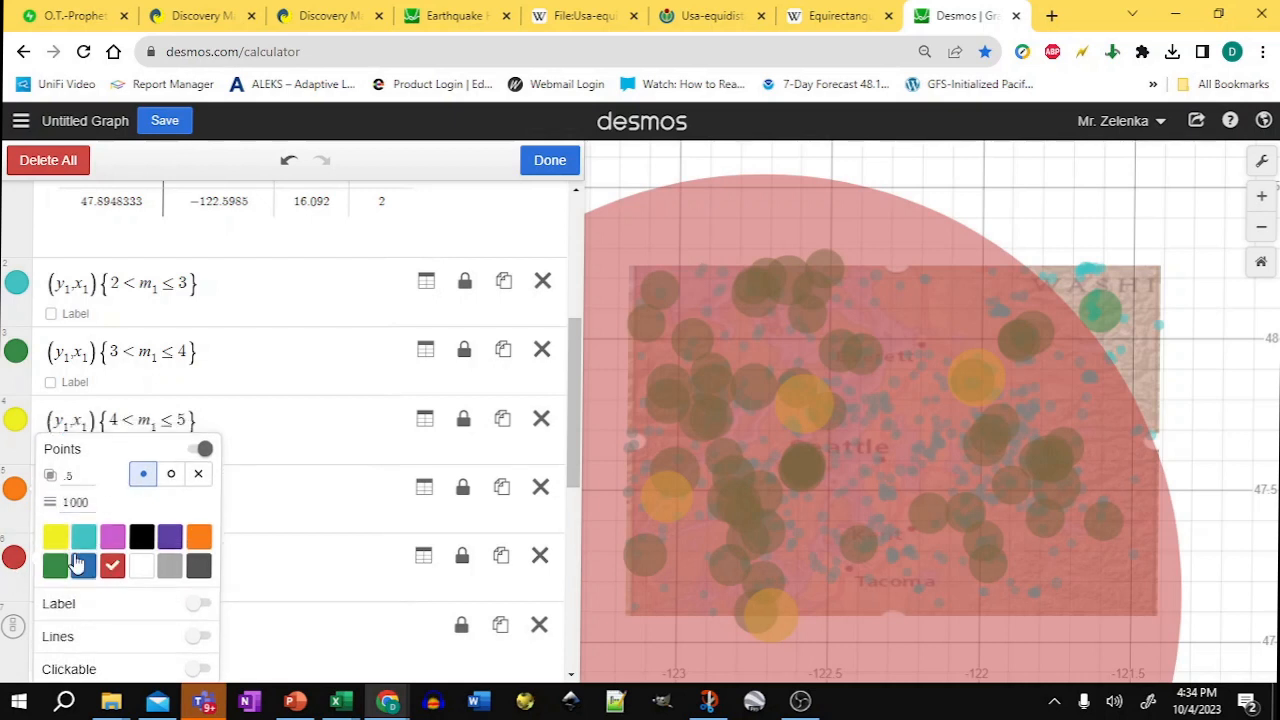
key(BackSpace)
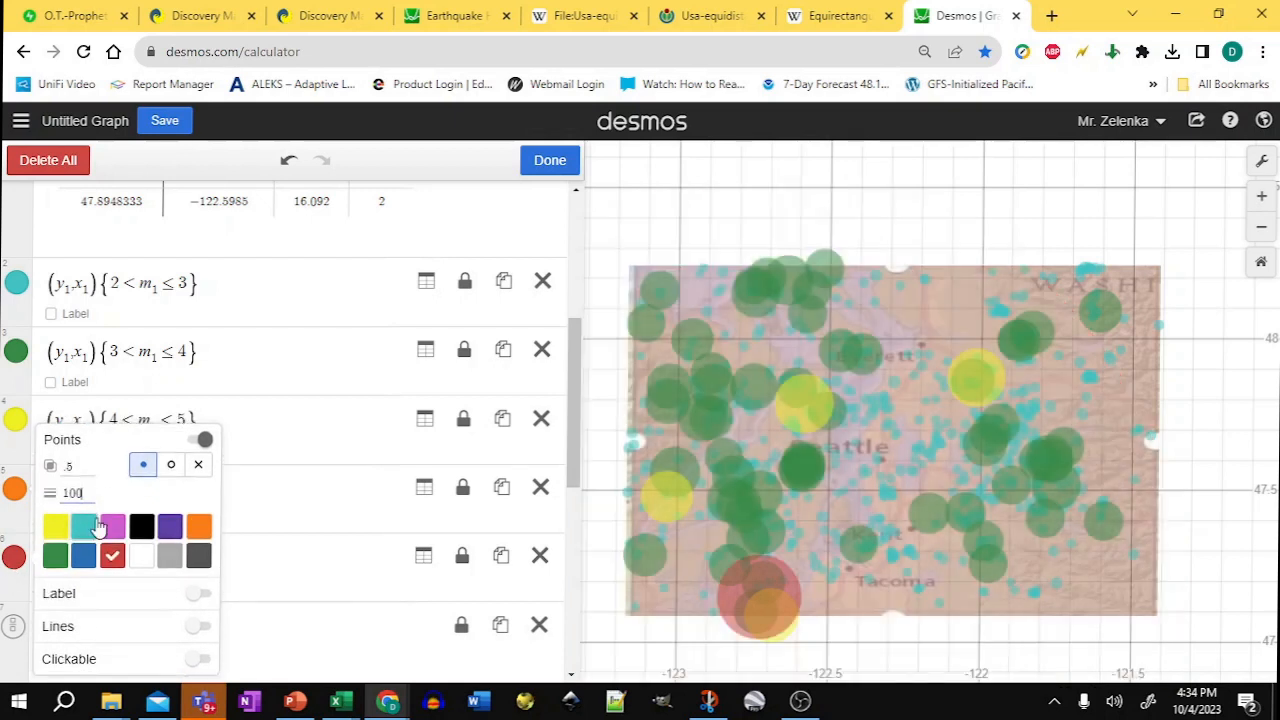
key(BackSpace)
text(*m_1)
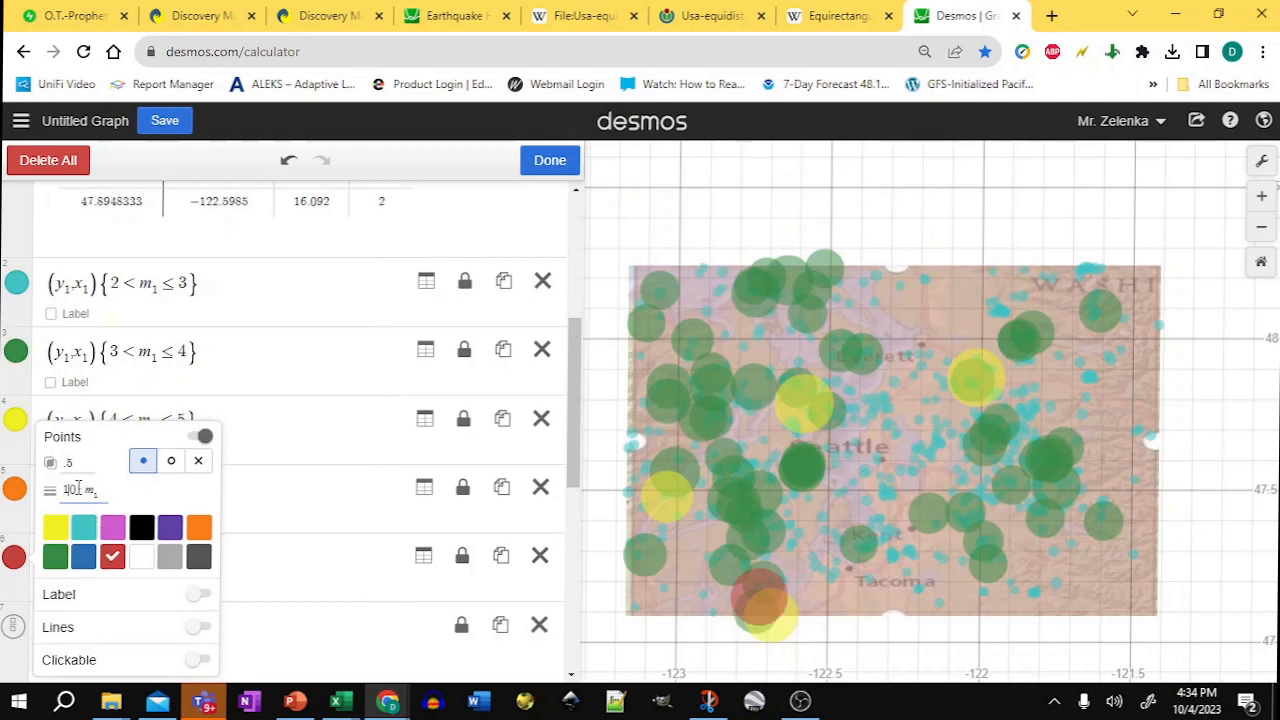
click(75, 489)
text(0)
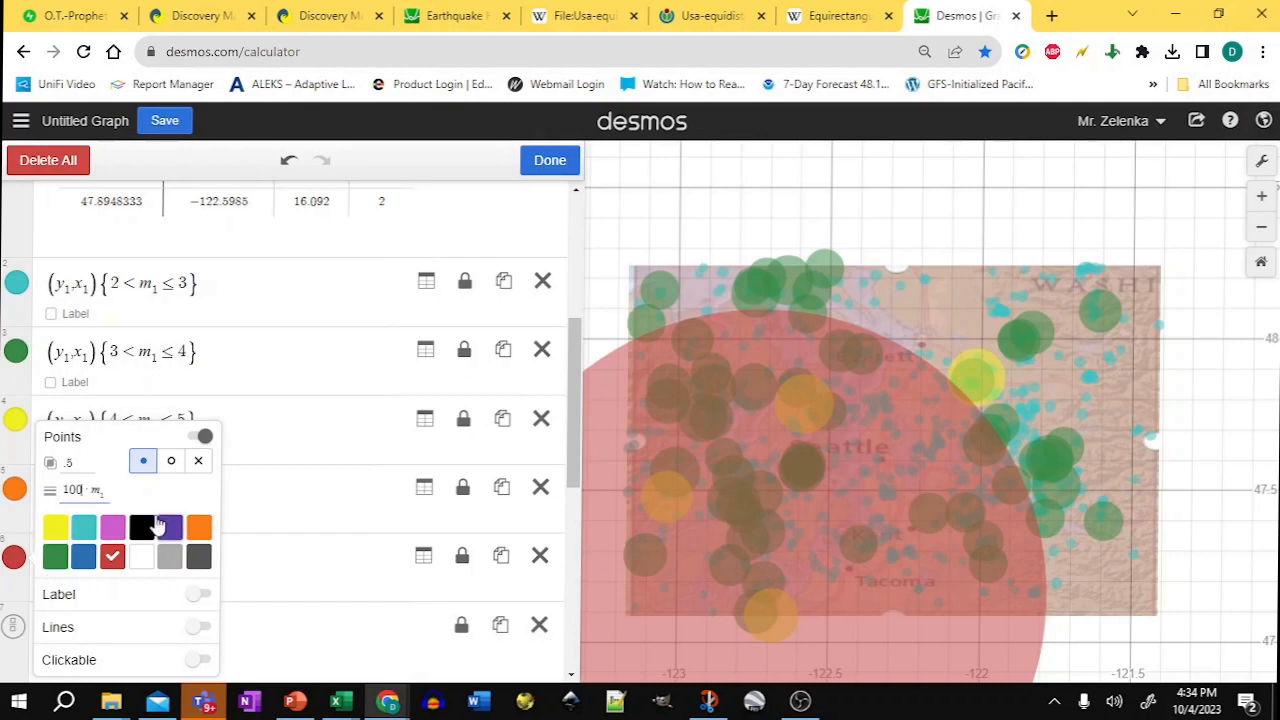
Step: Color the 5 < m1 ≤ 6 and 4 < m1 ≤ 5 point layers red
click(14, 488)
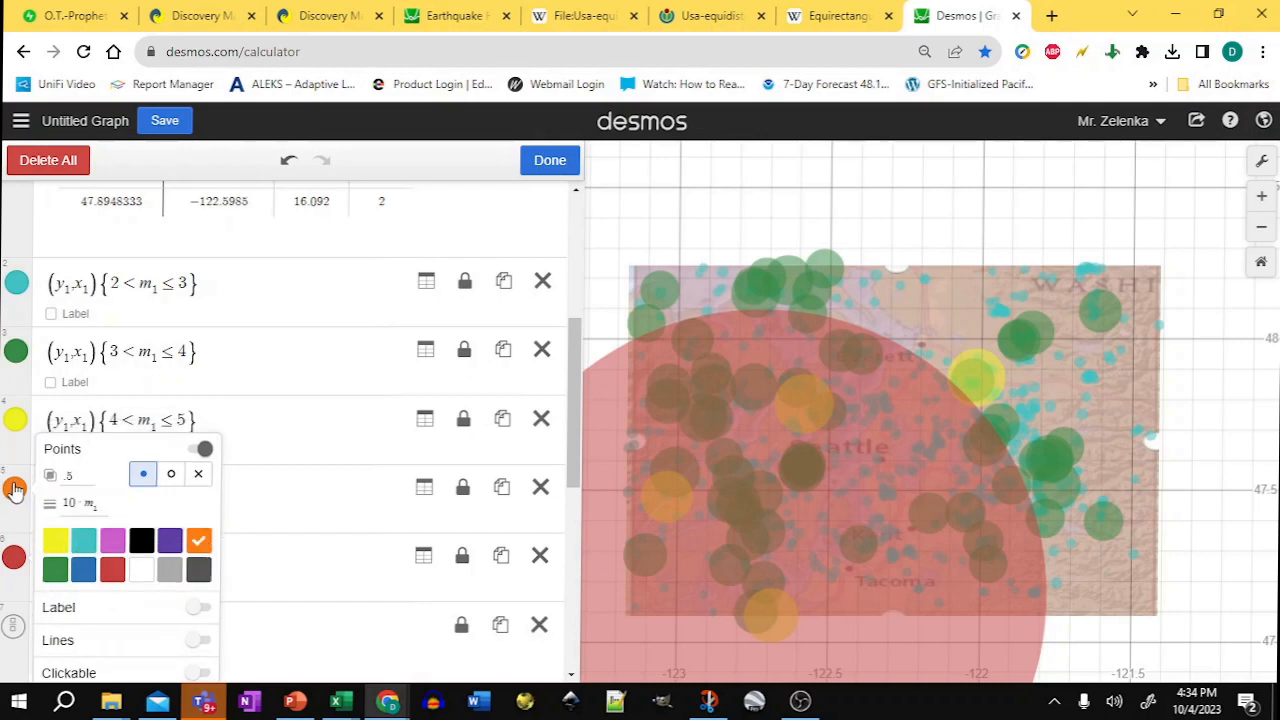
click(112, 556)
click(16, 418)
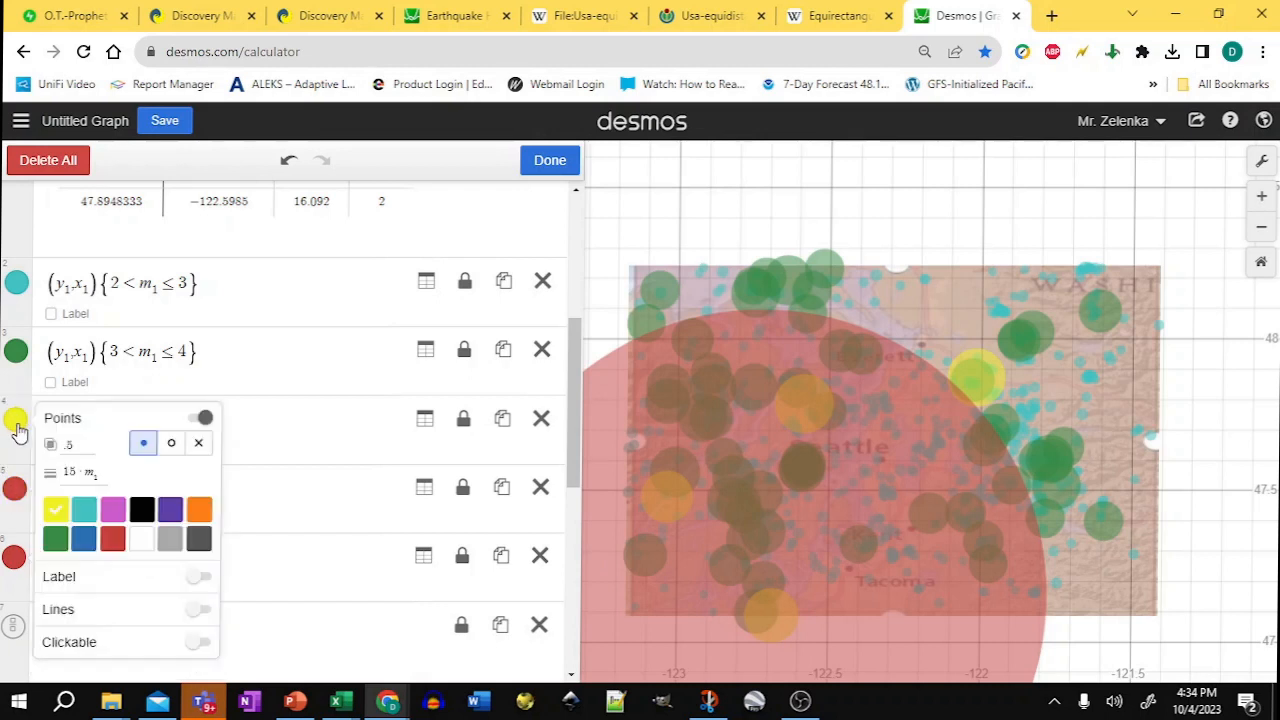
click(112, 539)
Step: Color the 3 < m1 ≤ 4 and 2 < m1 ≤ 3 point layers red
click(21, 362)
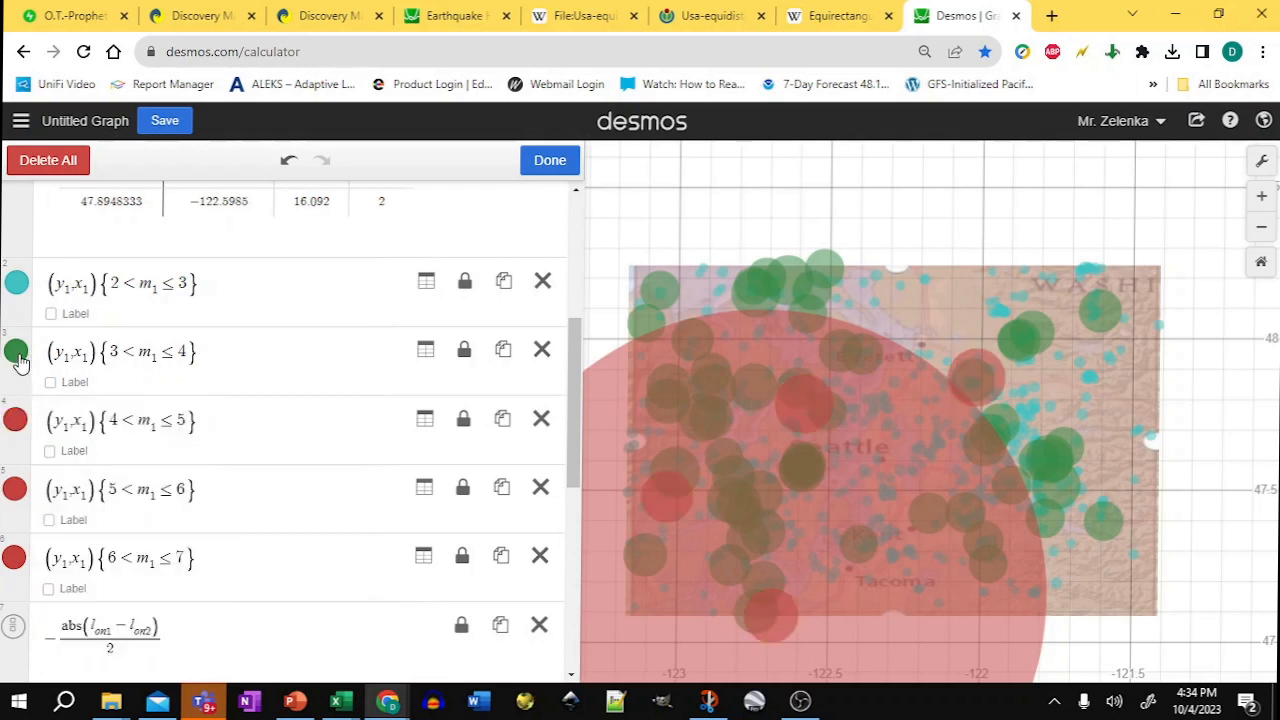
click(16, 350)
click(113, 470)
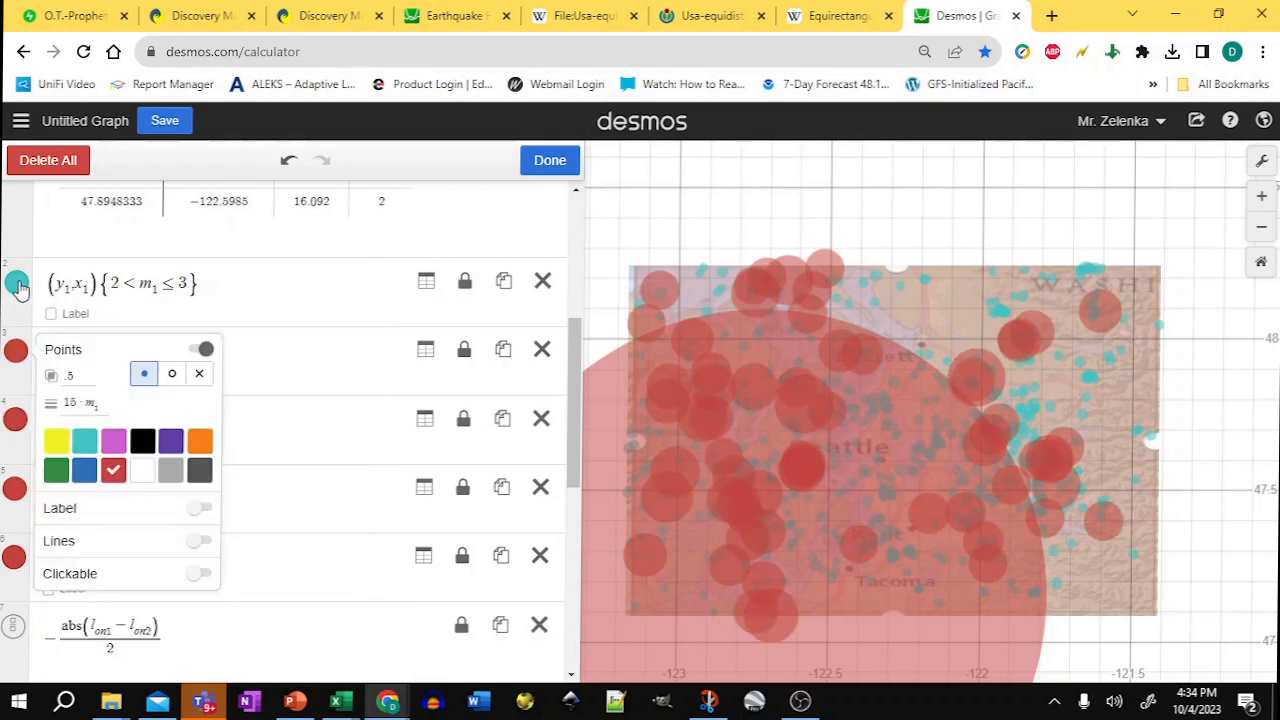
click(16, 282)
click(116, 405)
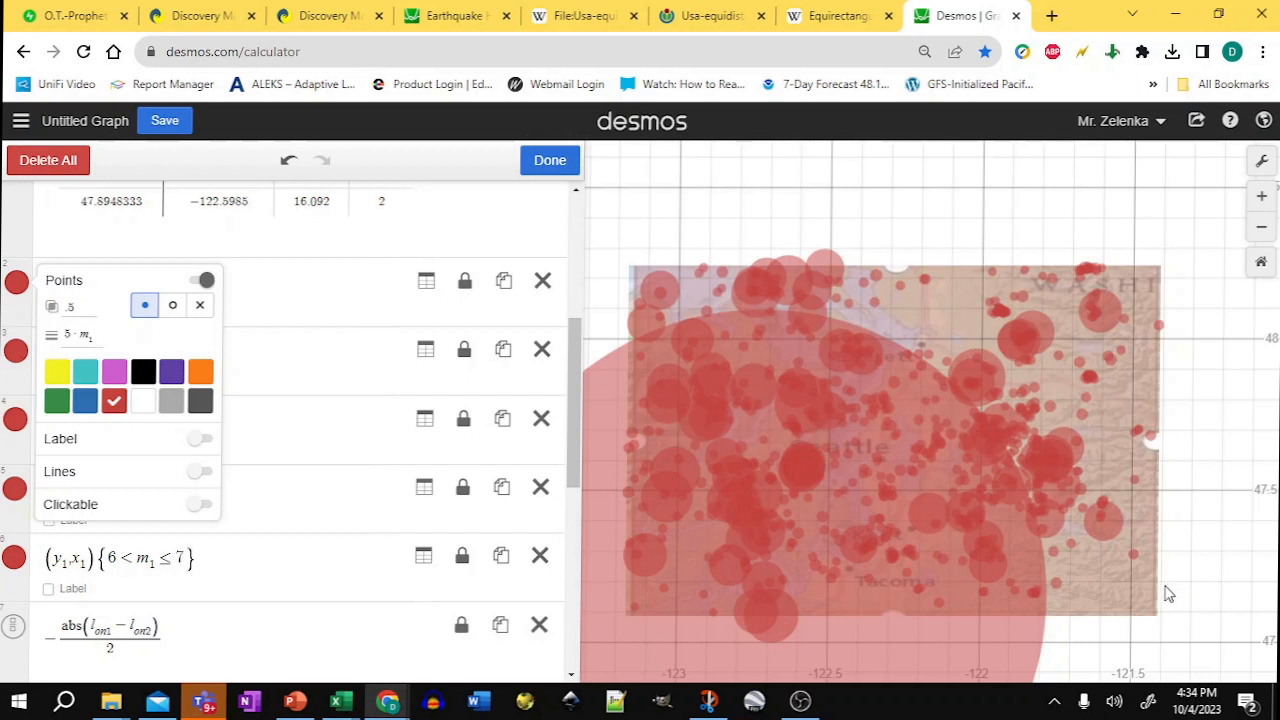
Step: Examine the all-red earthquake heat map over the Seattle area at several zoom levels
click(1262, 228)
click(1262, 230)
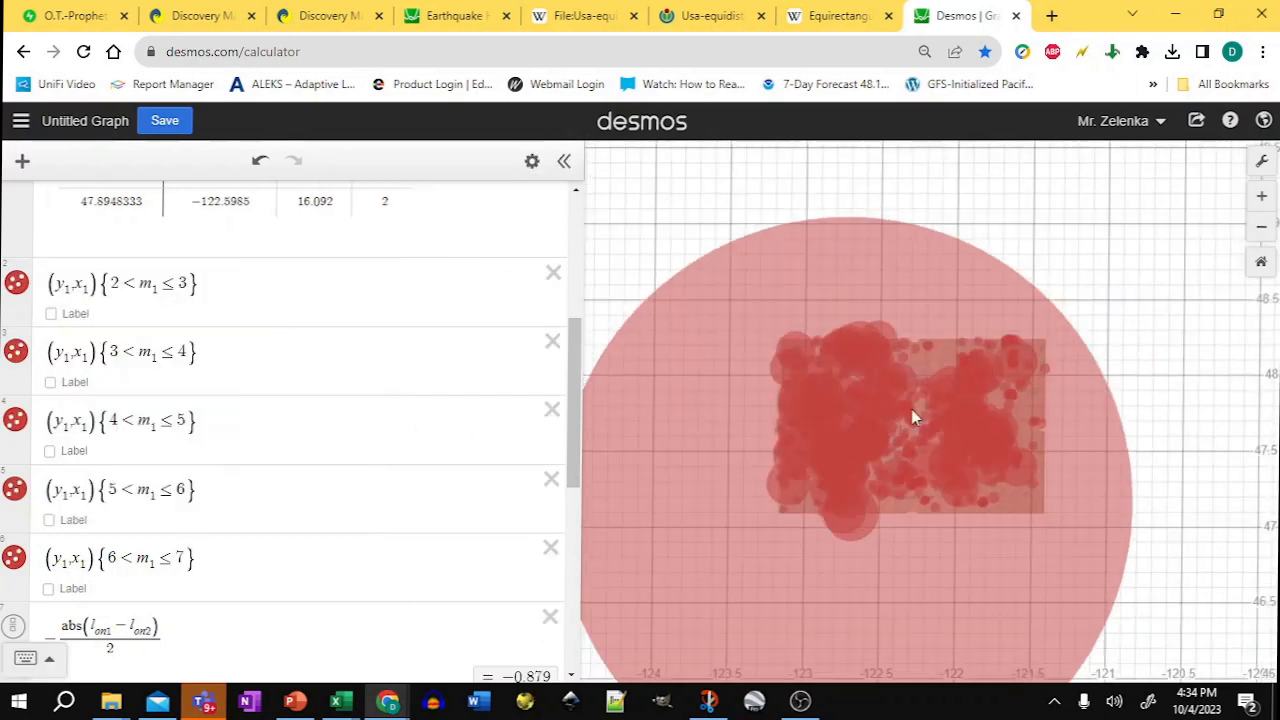
click(1262, 197)
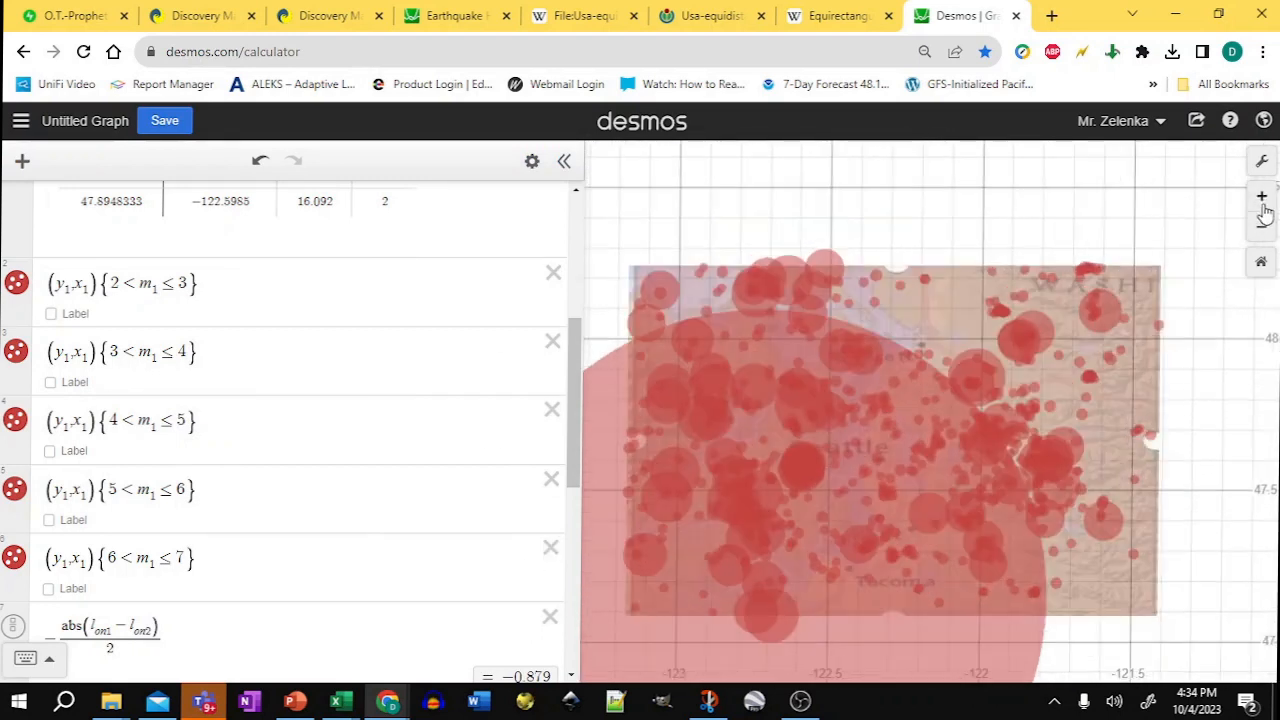
scroll(687, 260, up, 2)
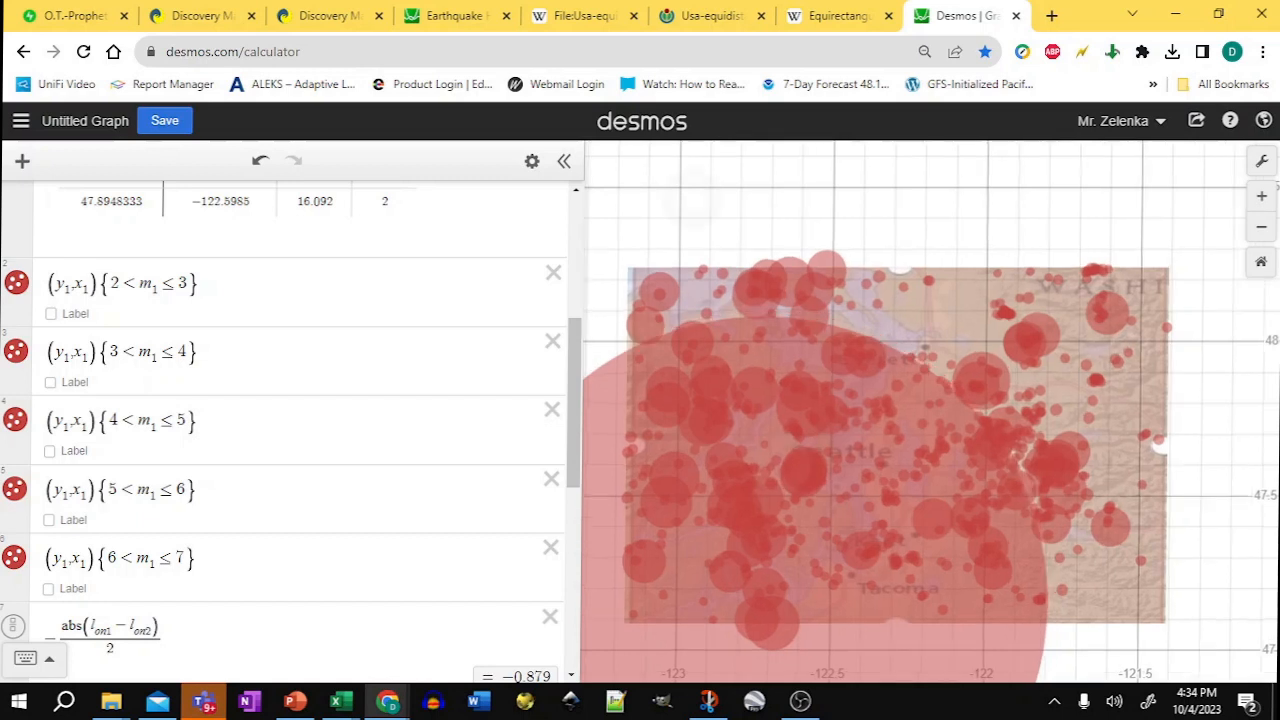
scroll(720, 350, down, 1)
scroll(740, 390, up, 3)
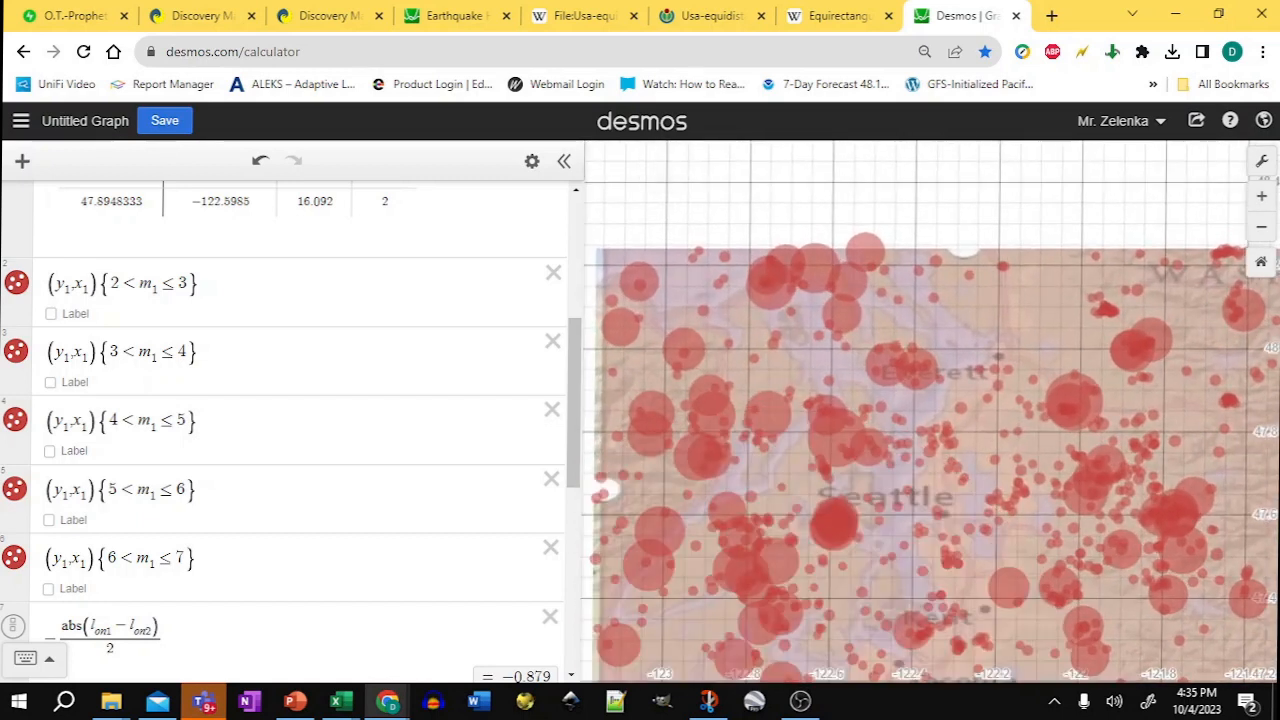
scroll(840, 420, down, 2)
scroll(930, 410, down, 1)
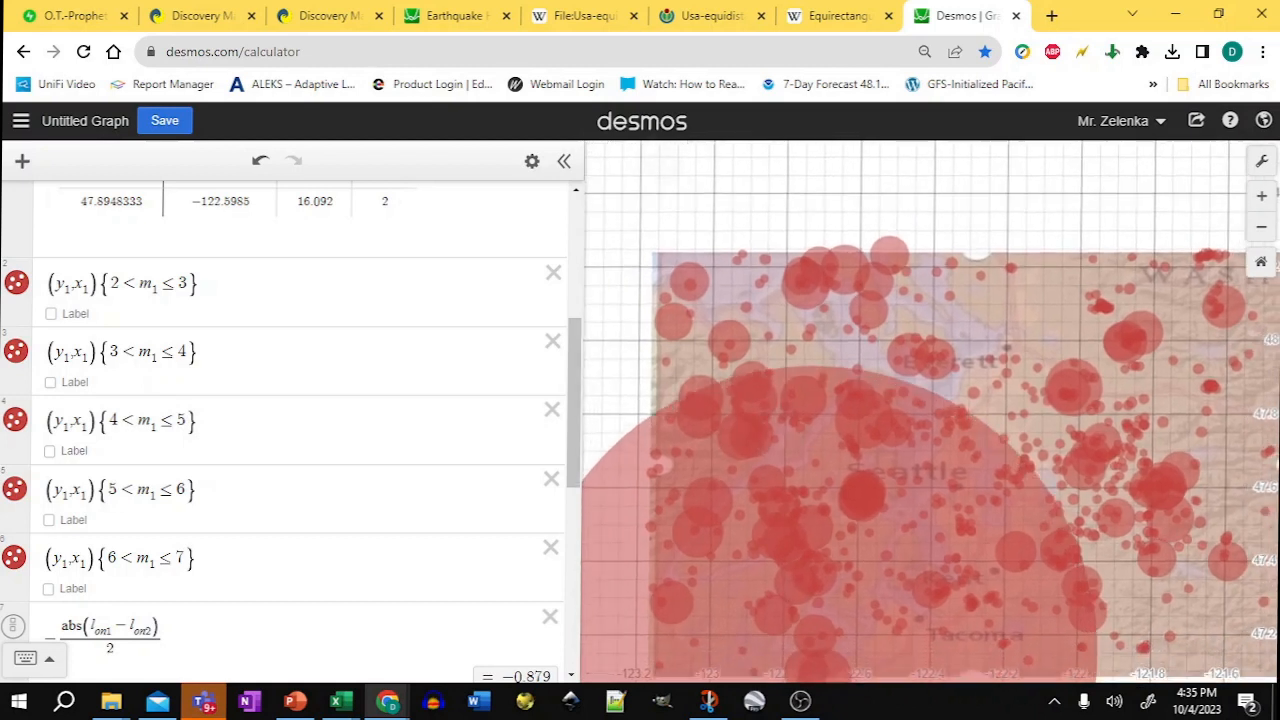